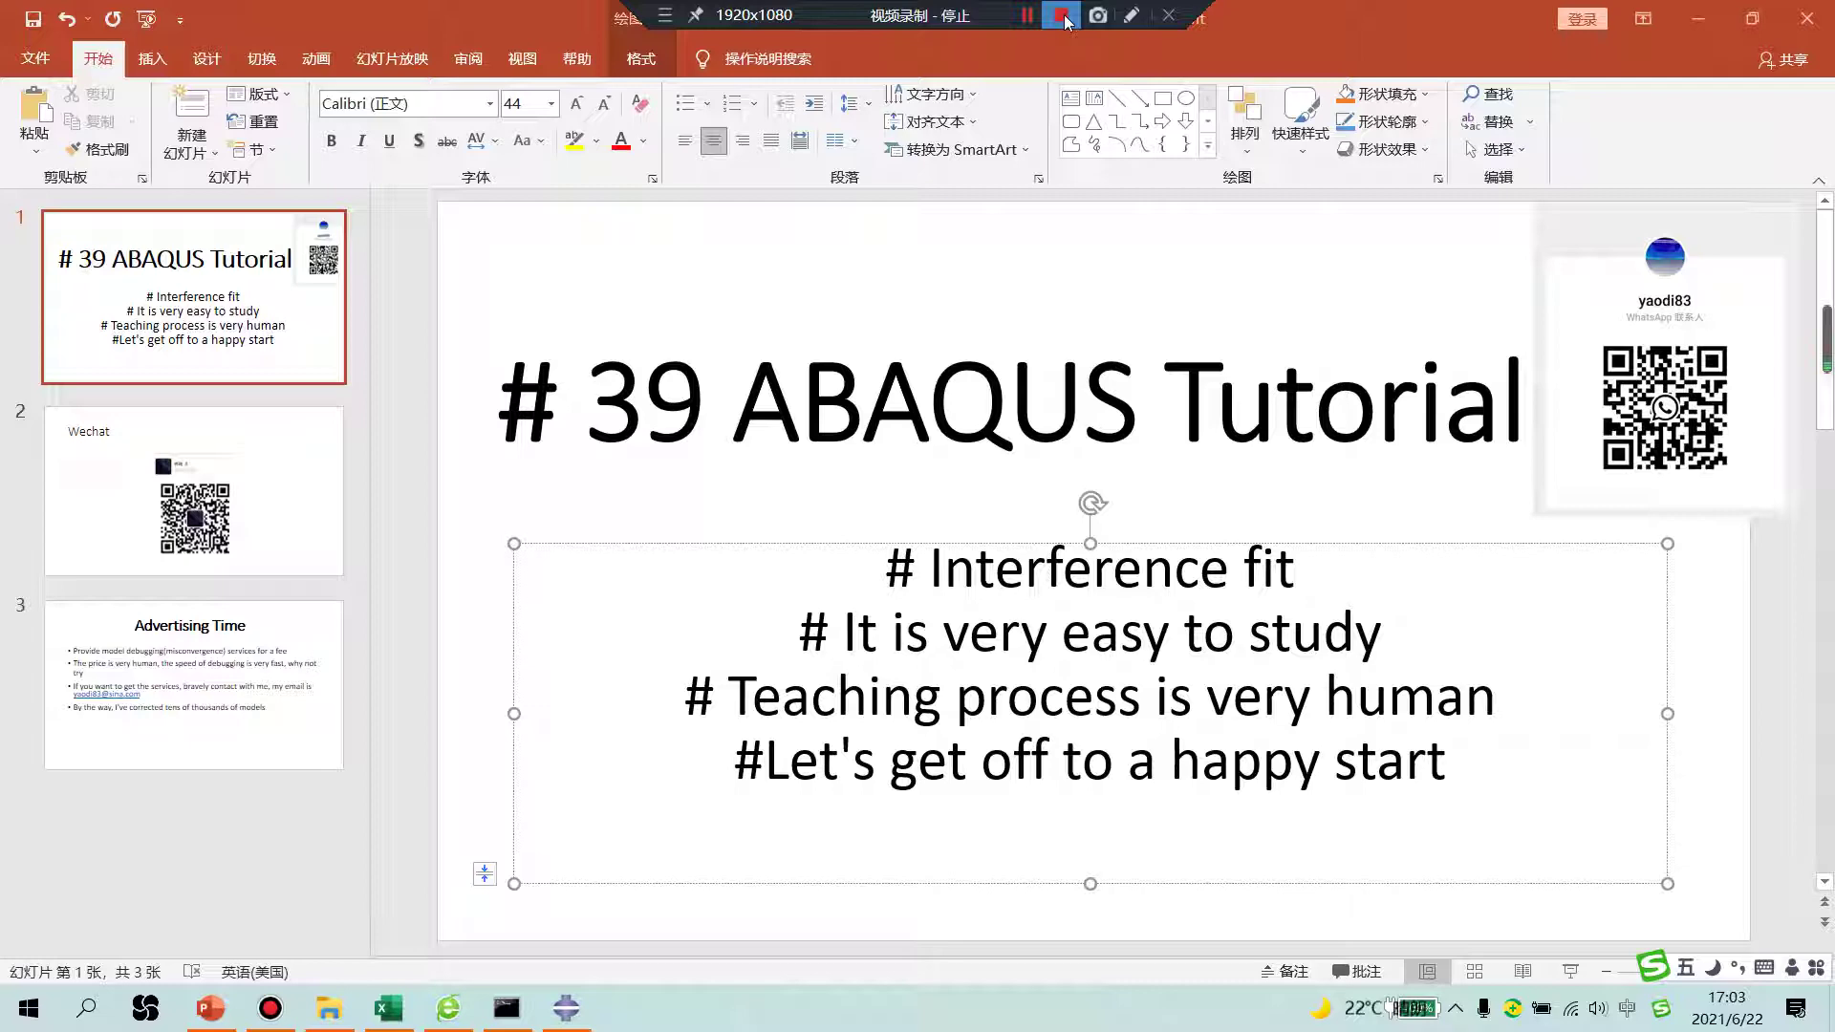
# Step: Minimize the PowerPoint tutorial title slide to reveal the desktop
pyautogui.click(1694, 19)
# Step: Restore Abaqus and browse the working-directory dialog to E:\work\6\0622
pyautogui.click(566, 1007)
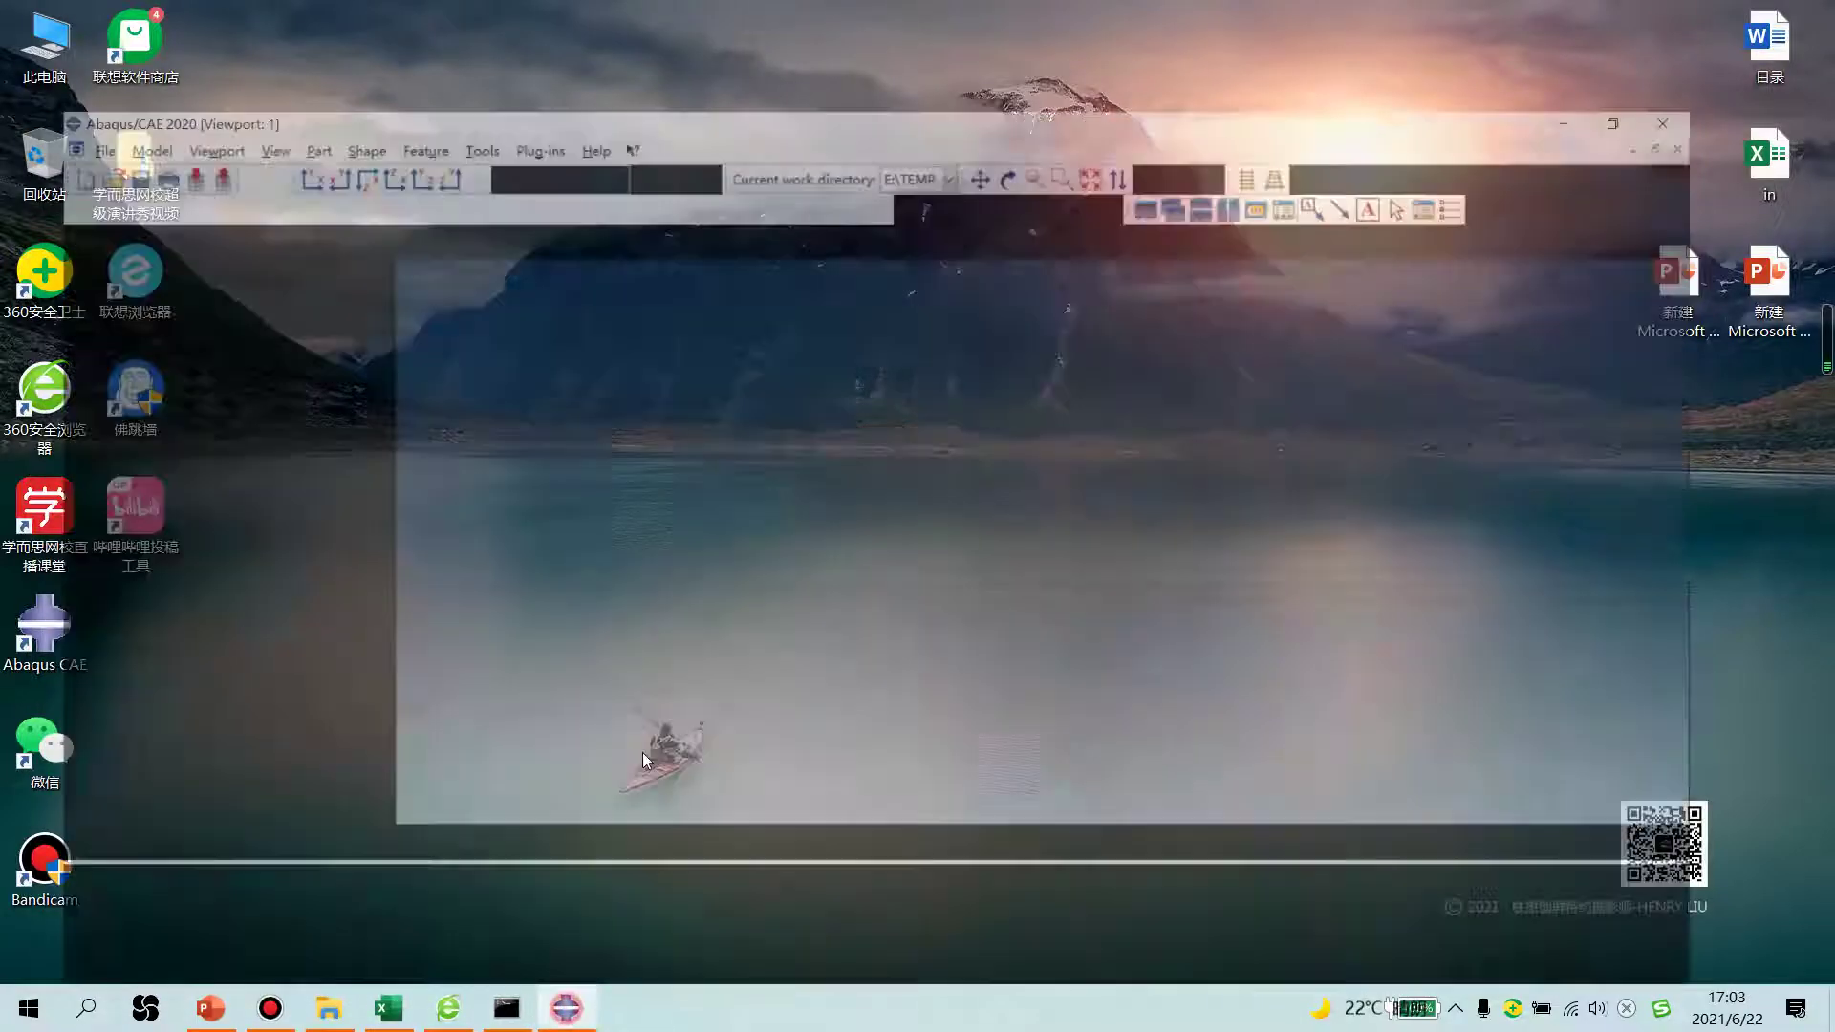
pyautogui.click(48, 45)
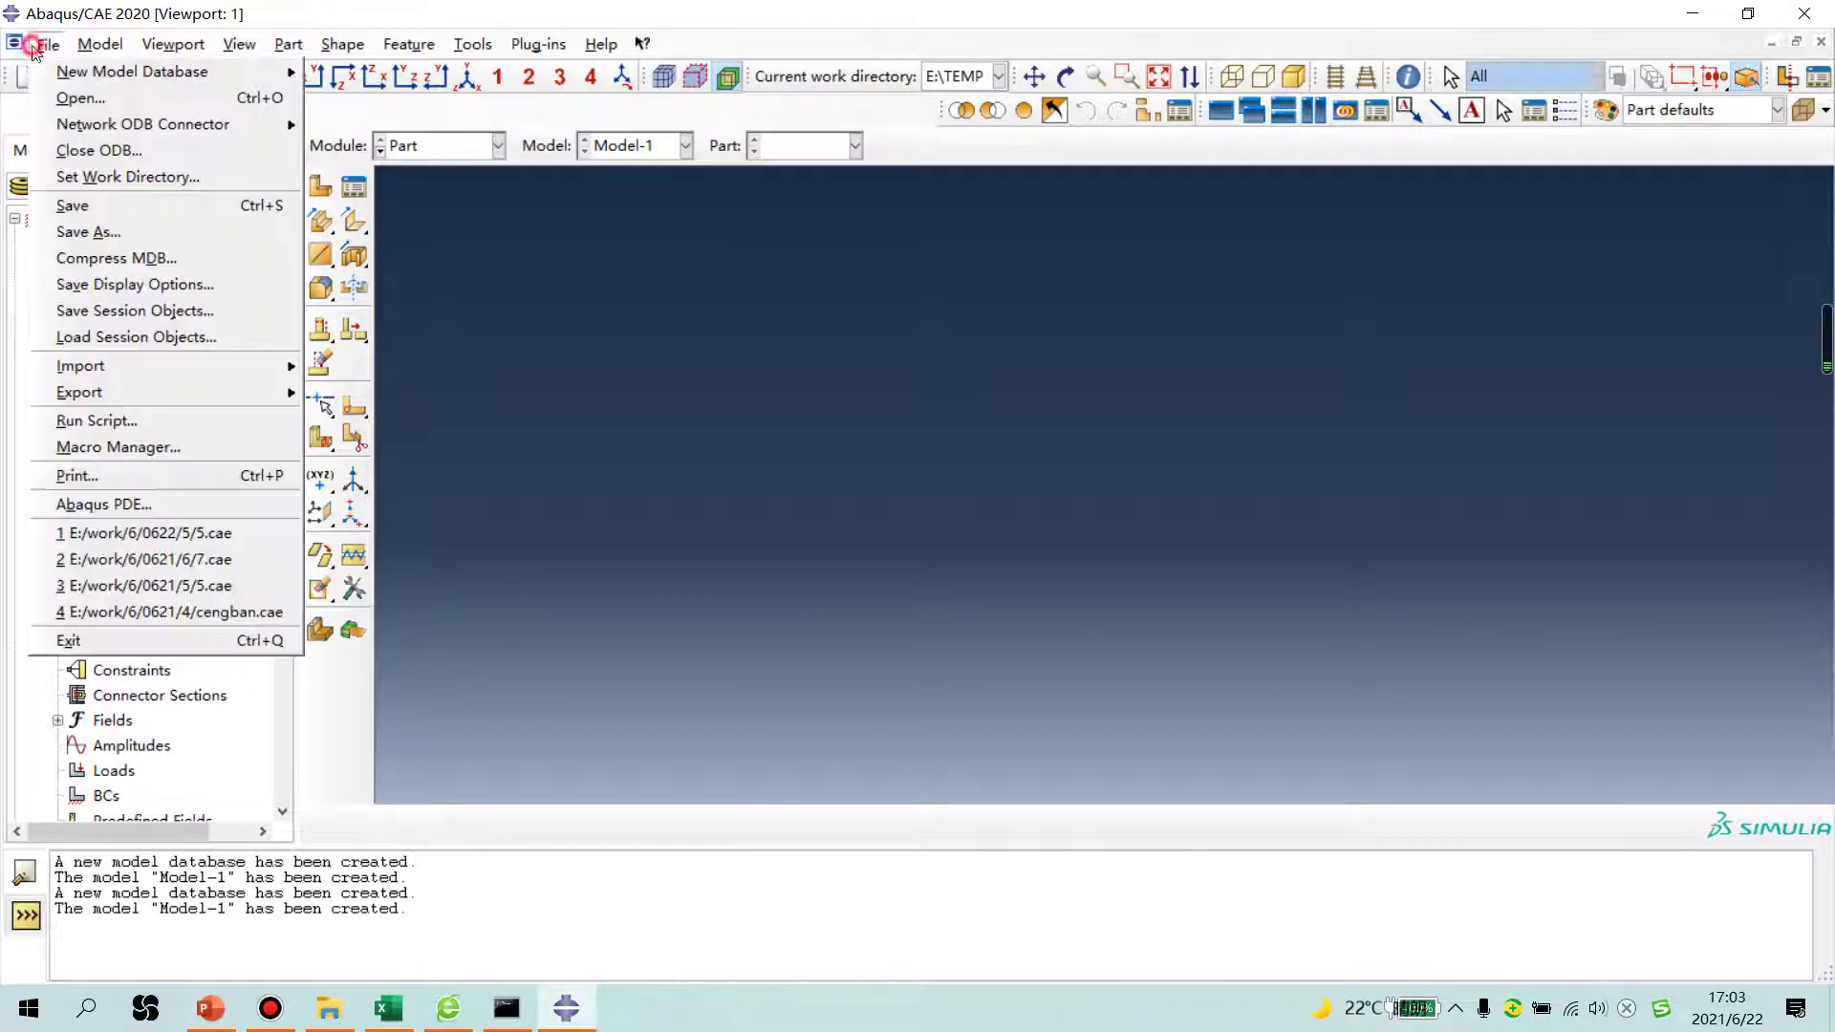
pyautogui.click(126, 177)
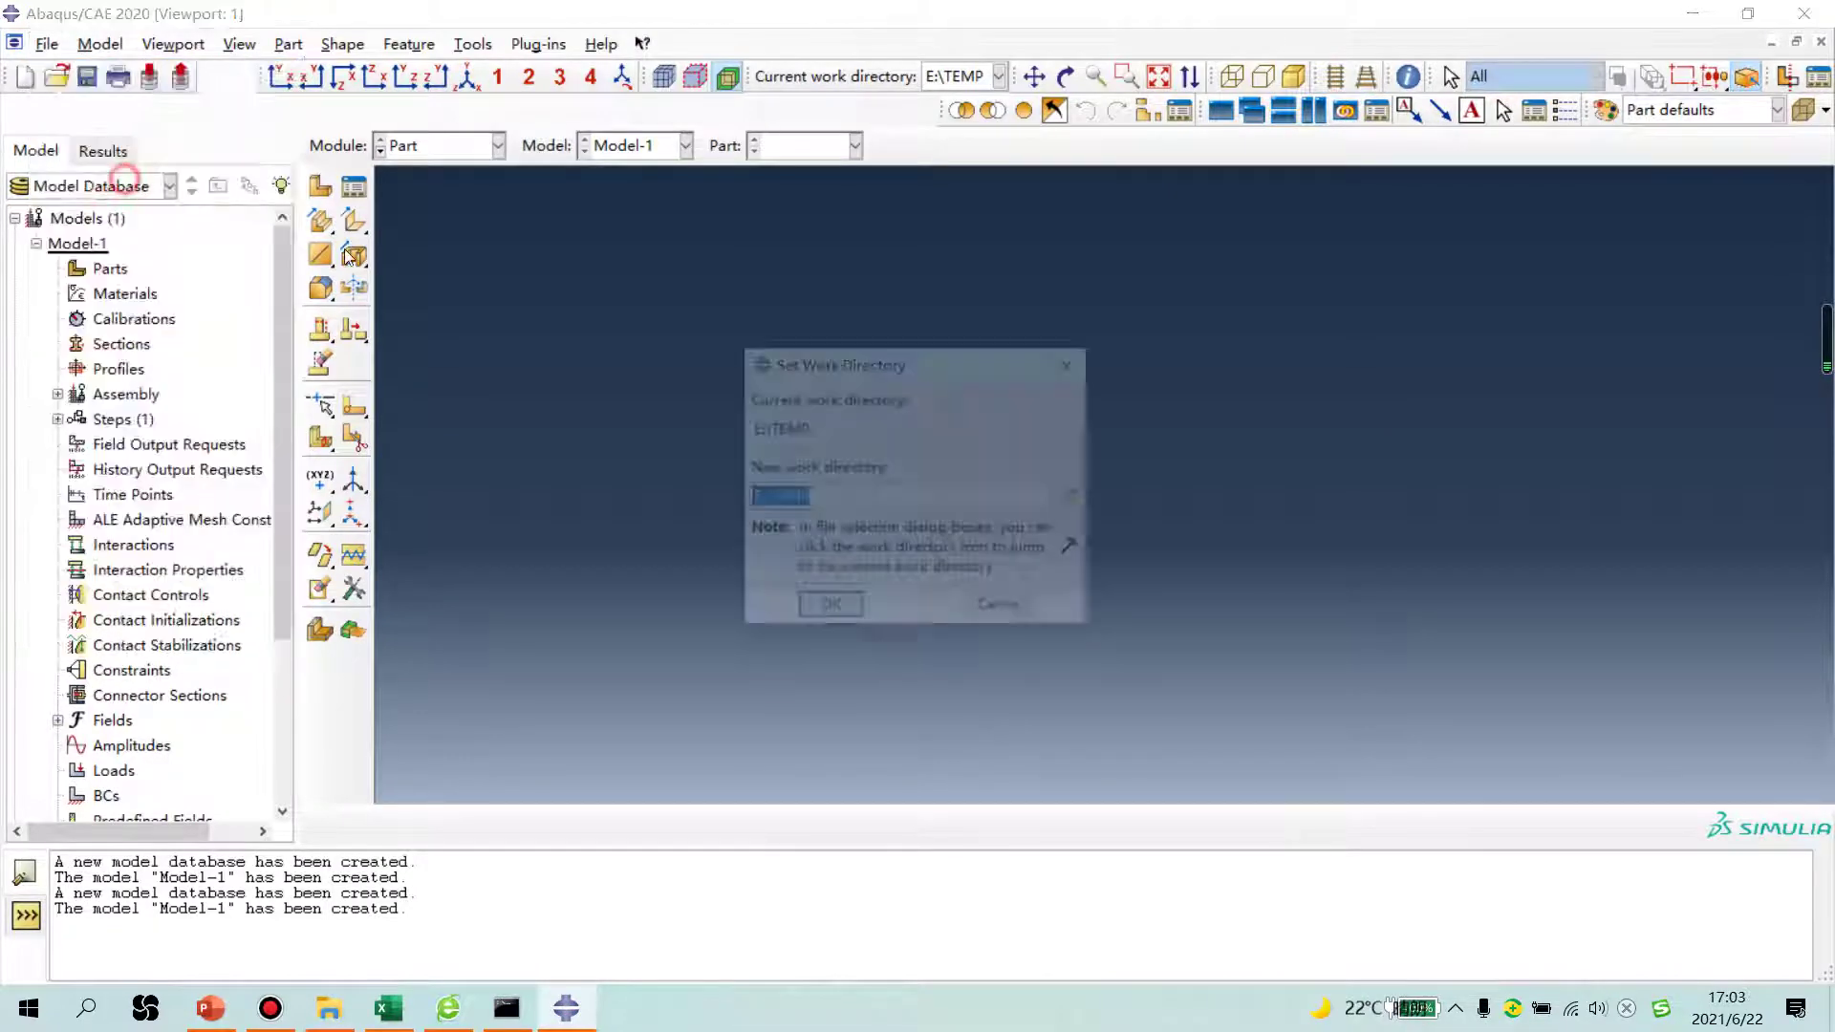
pyautogui.click(1085, 498)
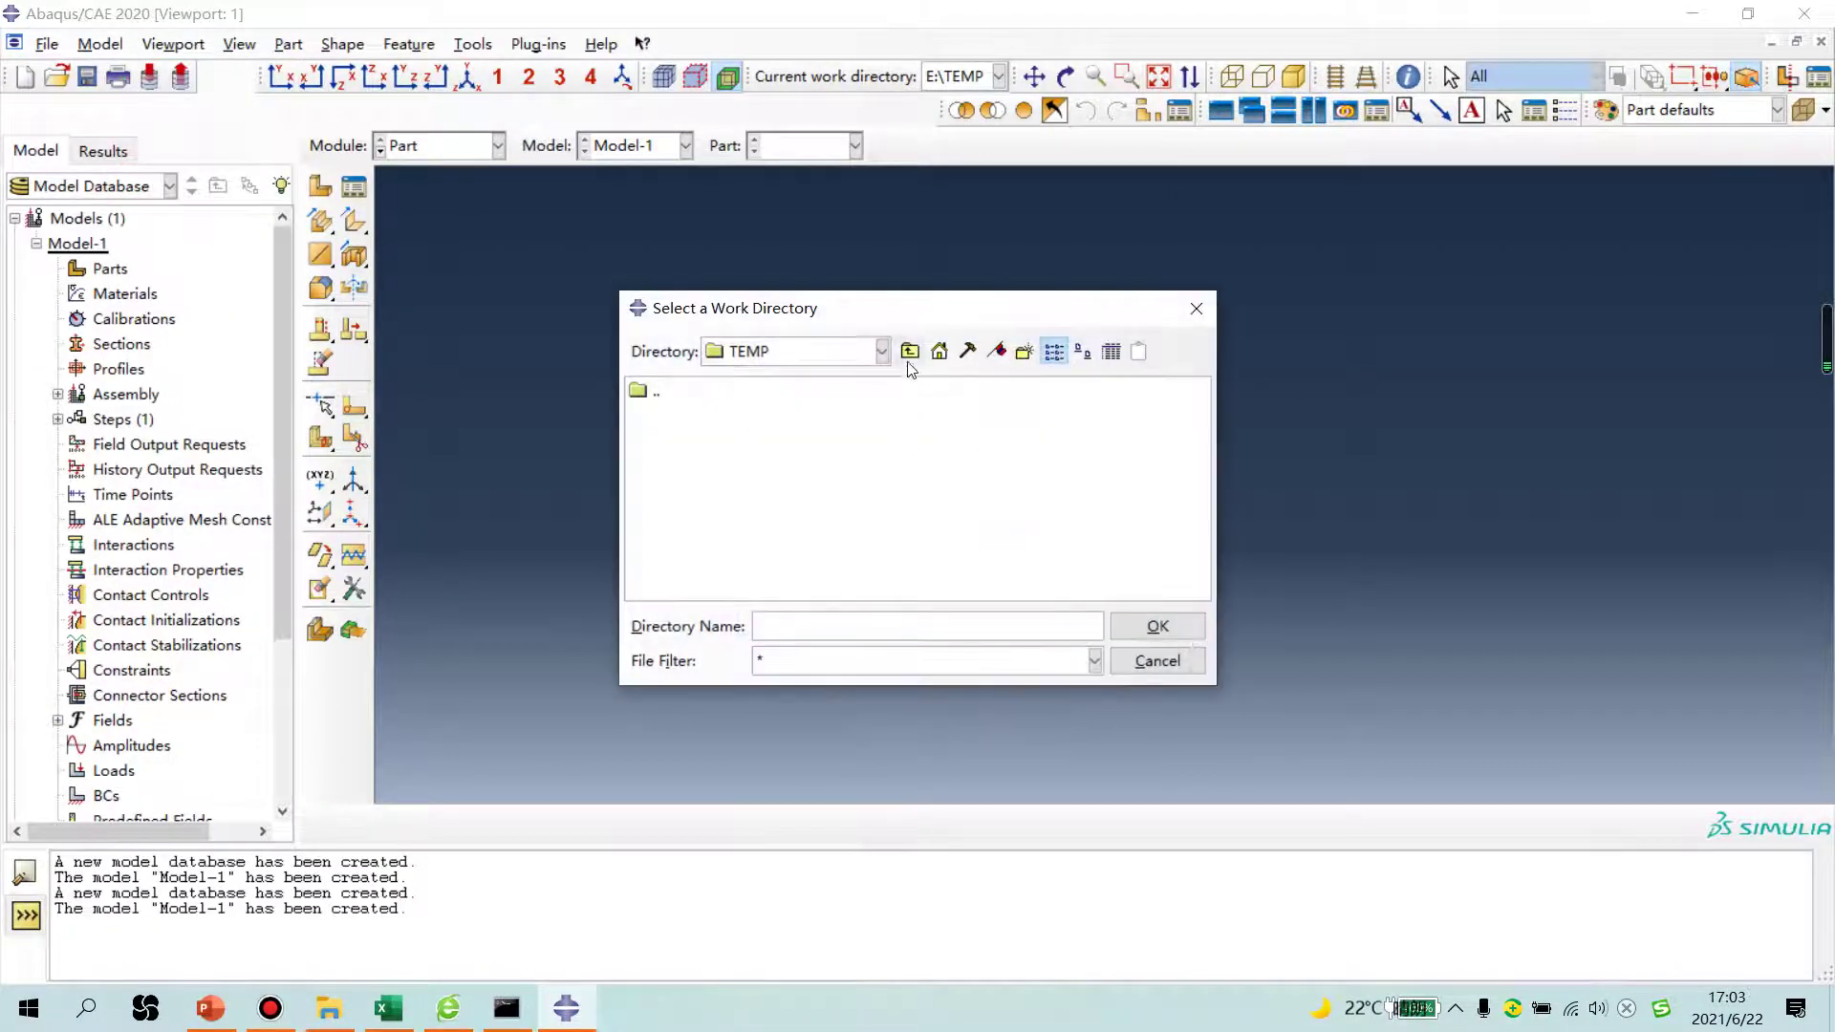
pyautogui.click(910, 351)
pyautogui.doubleClick(667, 517)
pyautogui.doubleClick(660, 415)
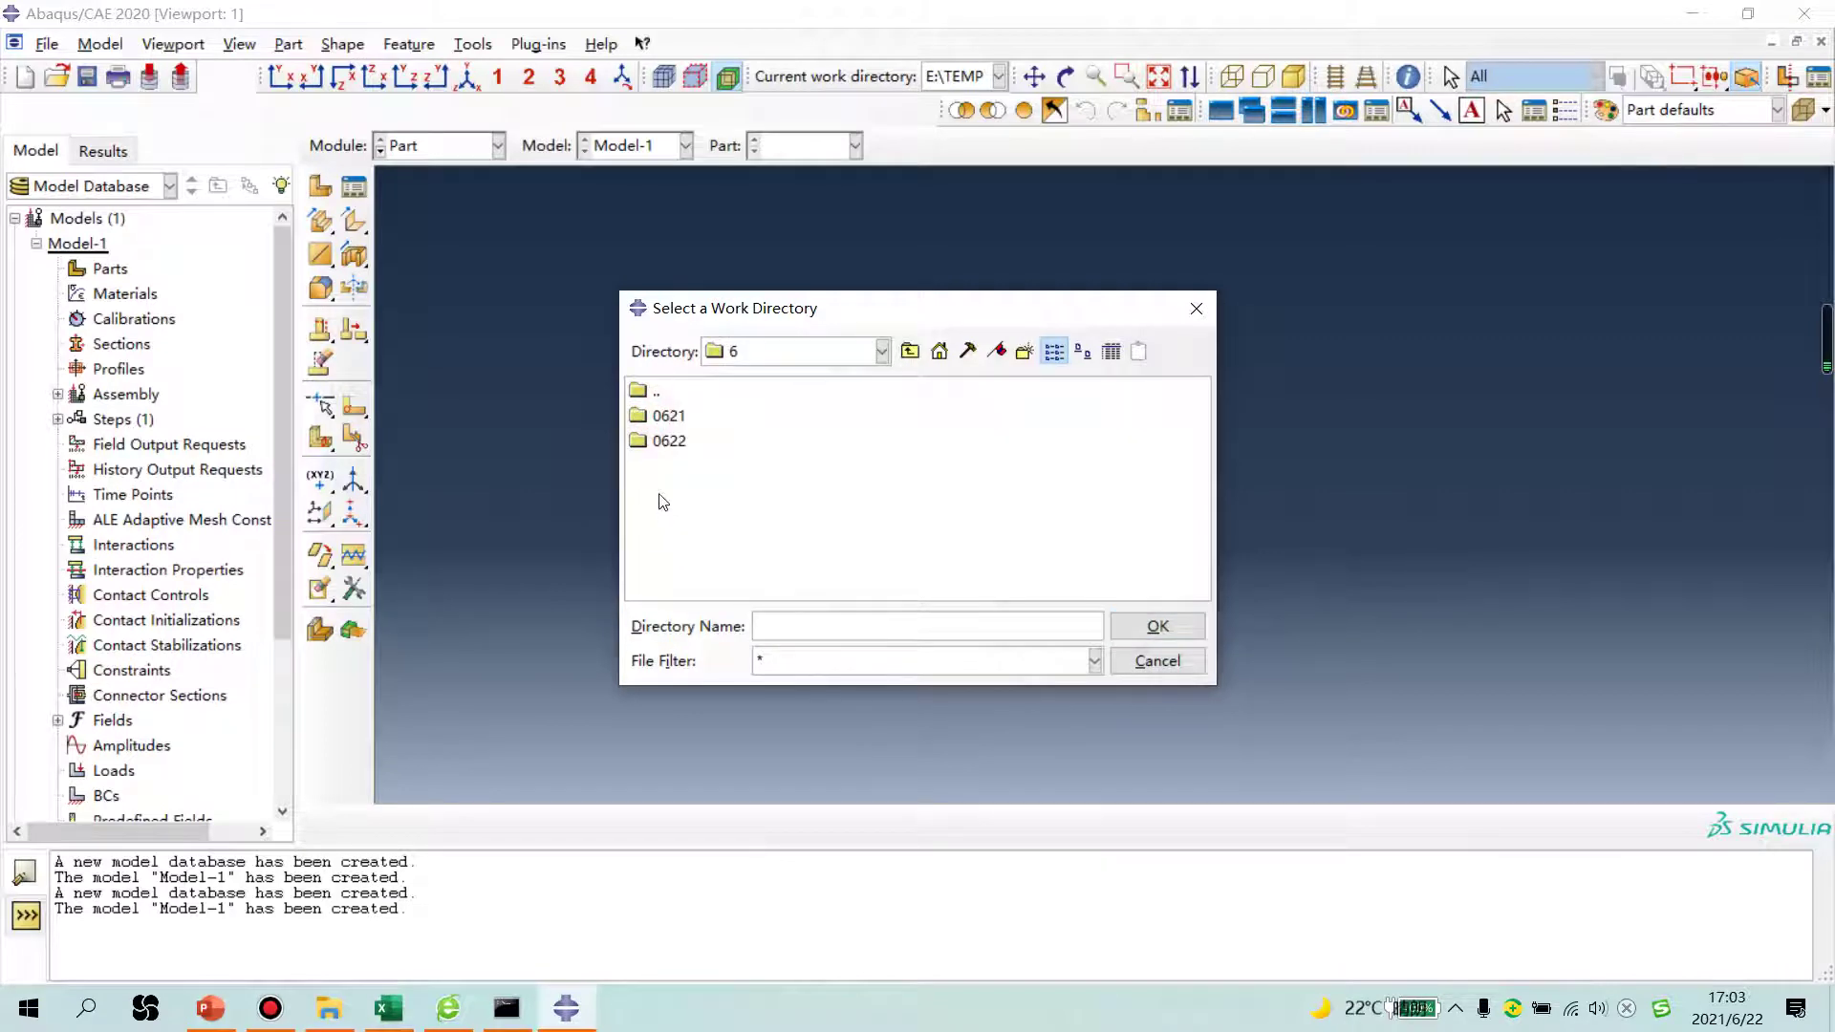
pyautogui.doubleClick(670, 443)
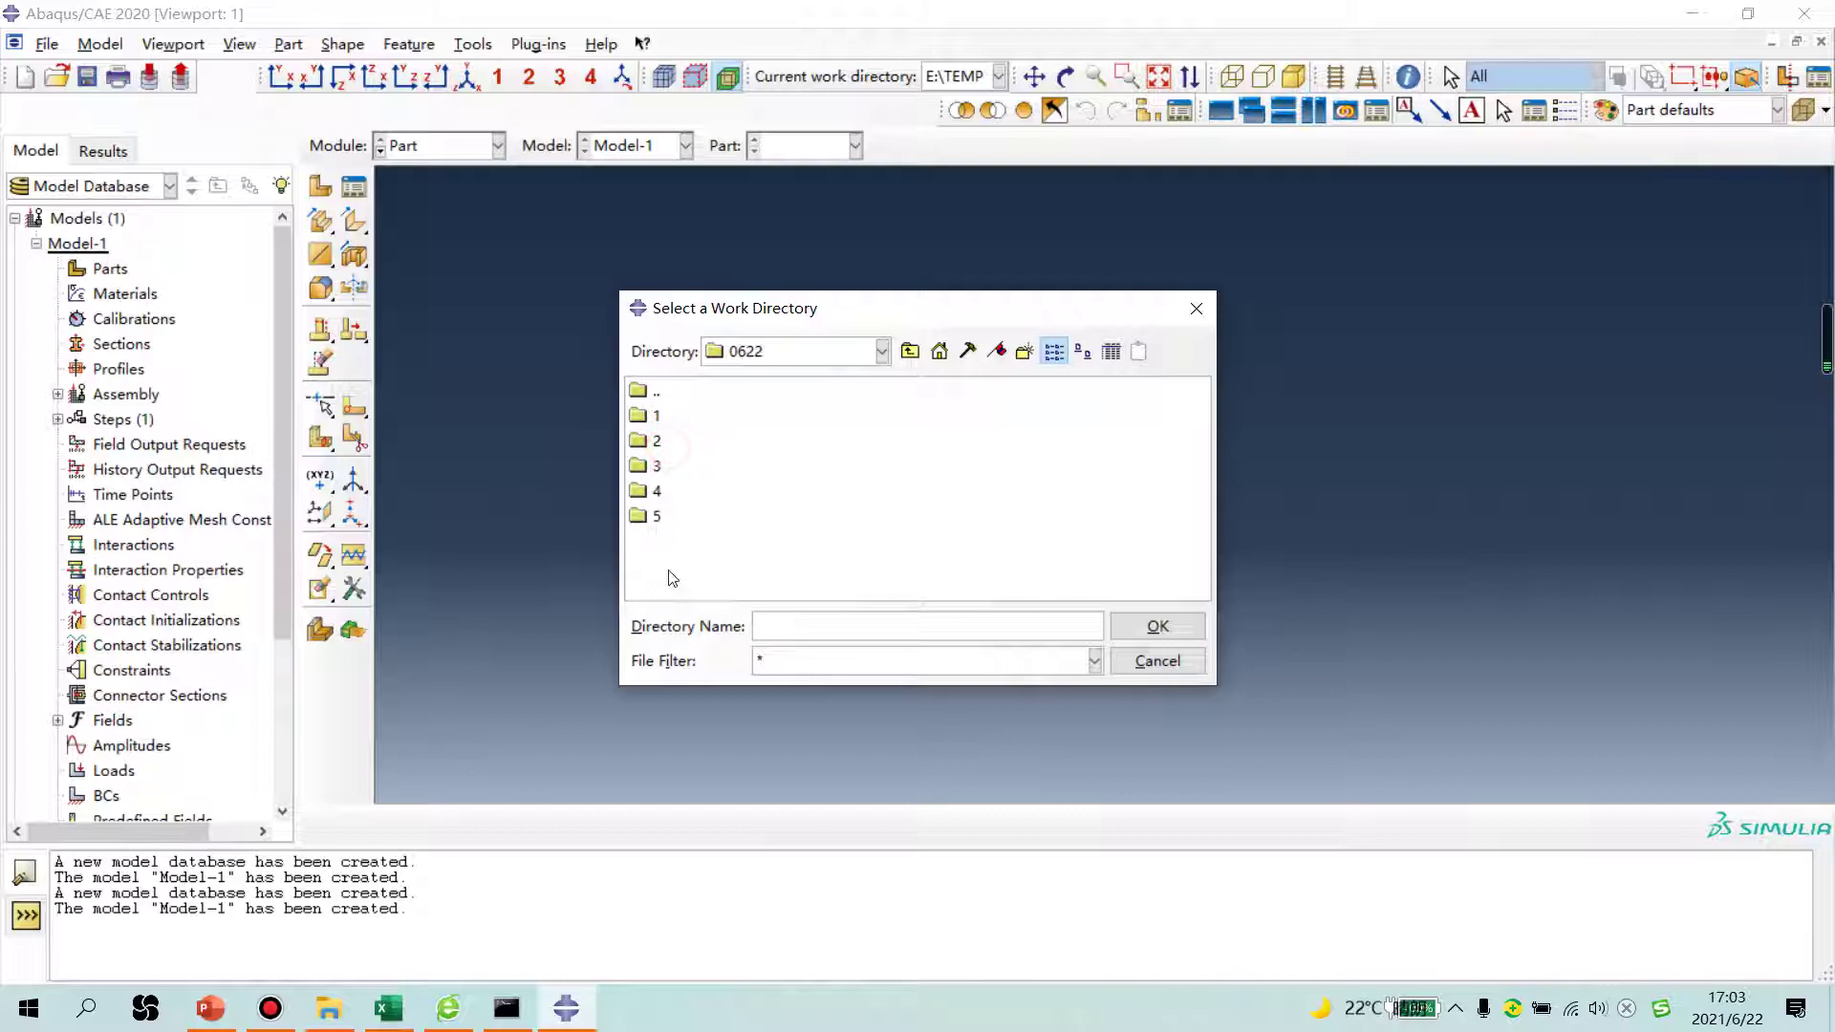
# Step: Create new folder 6 inside 0622 and set it as the working directory
pyautogui.rightClick(670, 575)
pyautogui.click(745, 742)
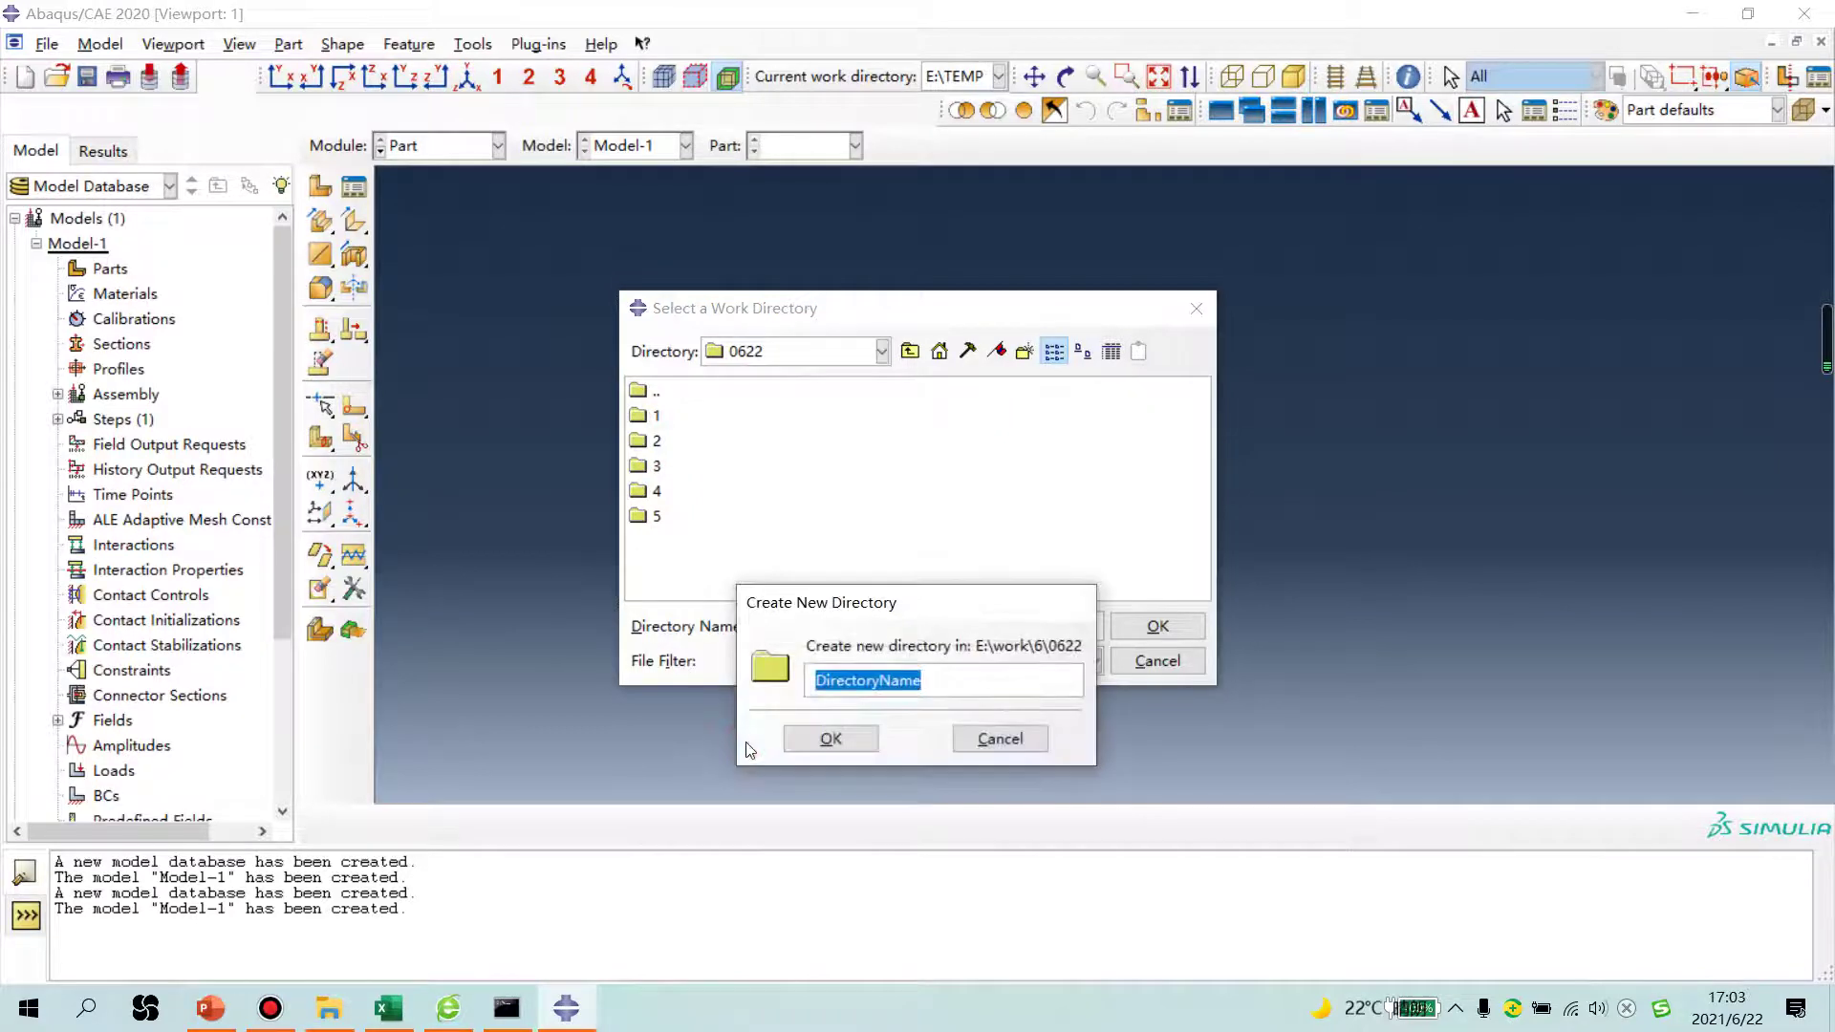
pyautogui.write('6')
pyautogui.press('Return')
pyautogui.click(654, 540)
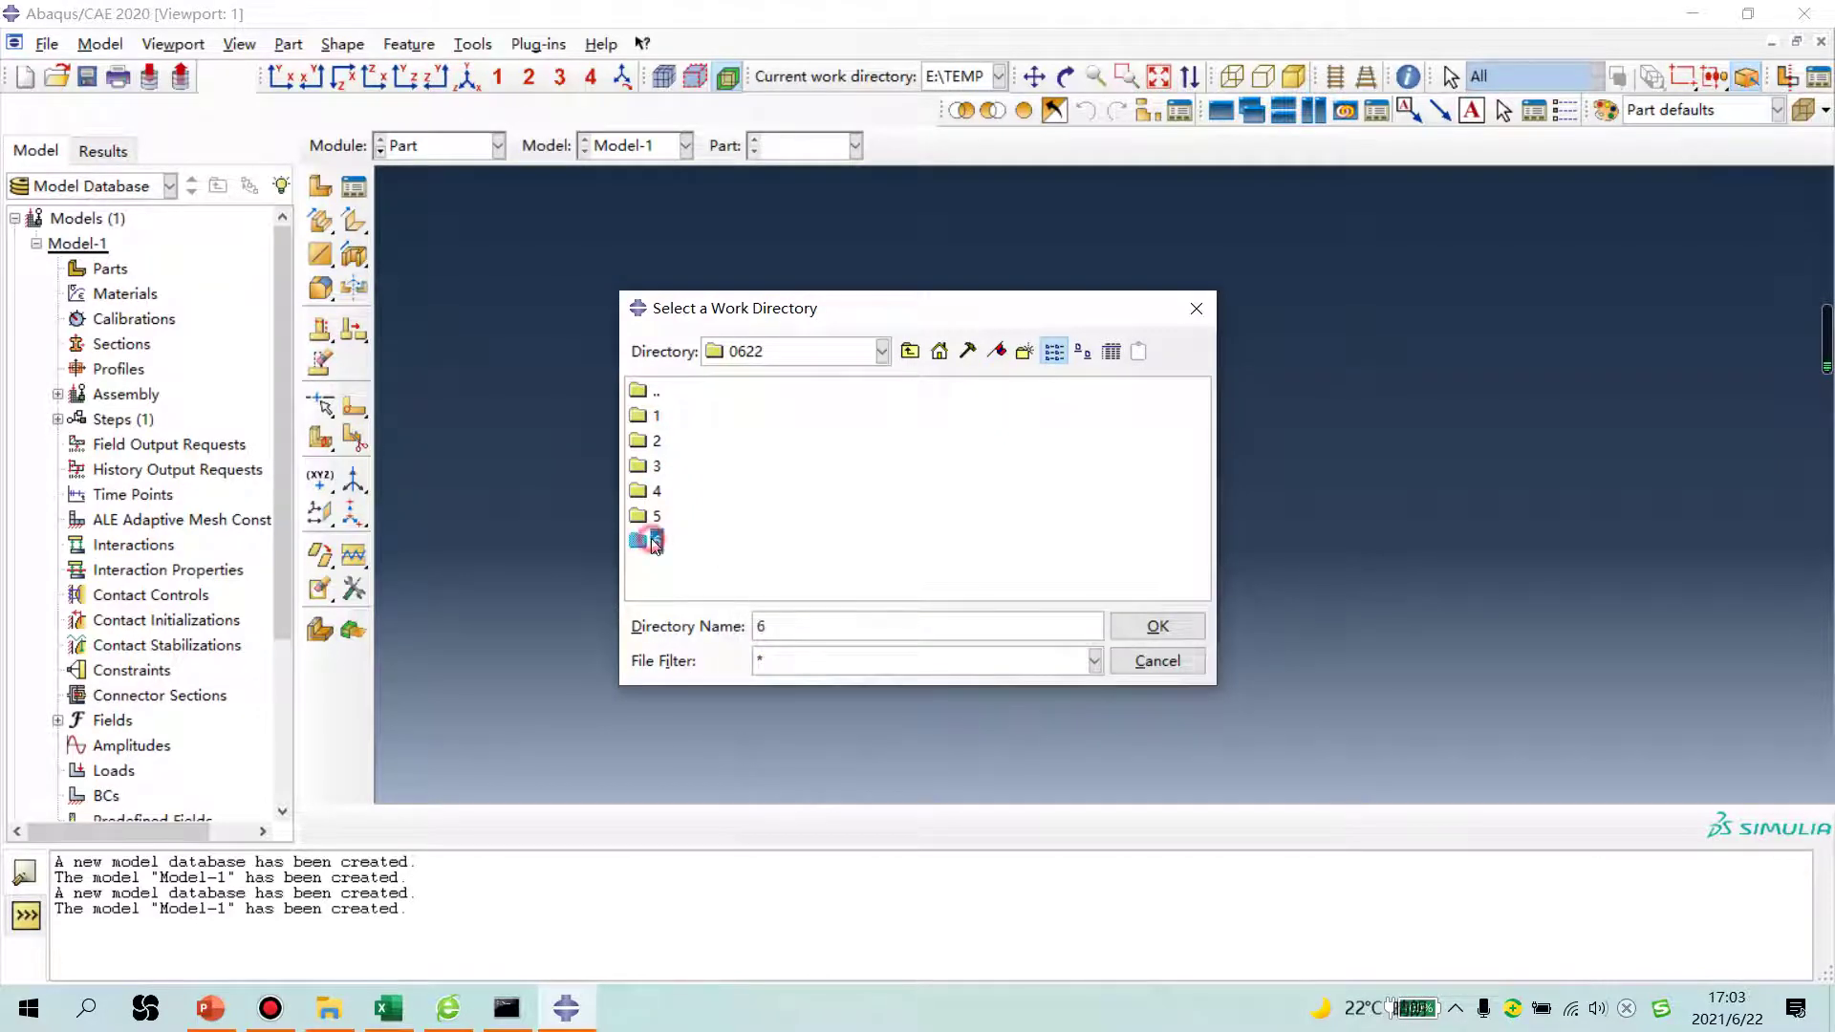
pyautogui.click(1155, 627)
pyautogui.click(832, 611)
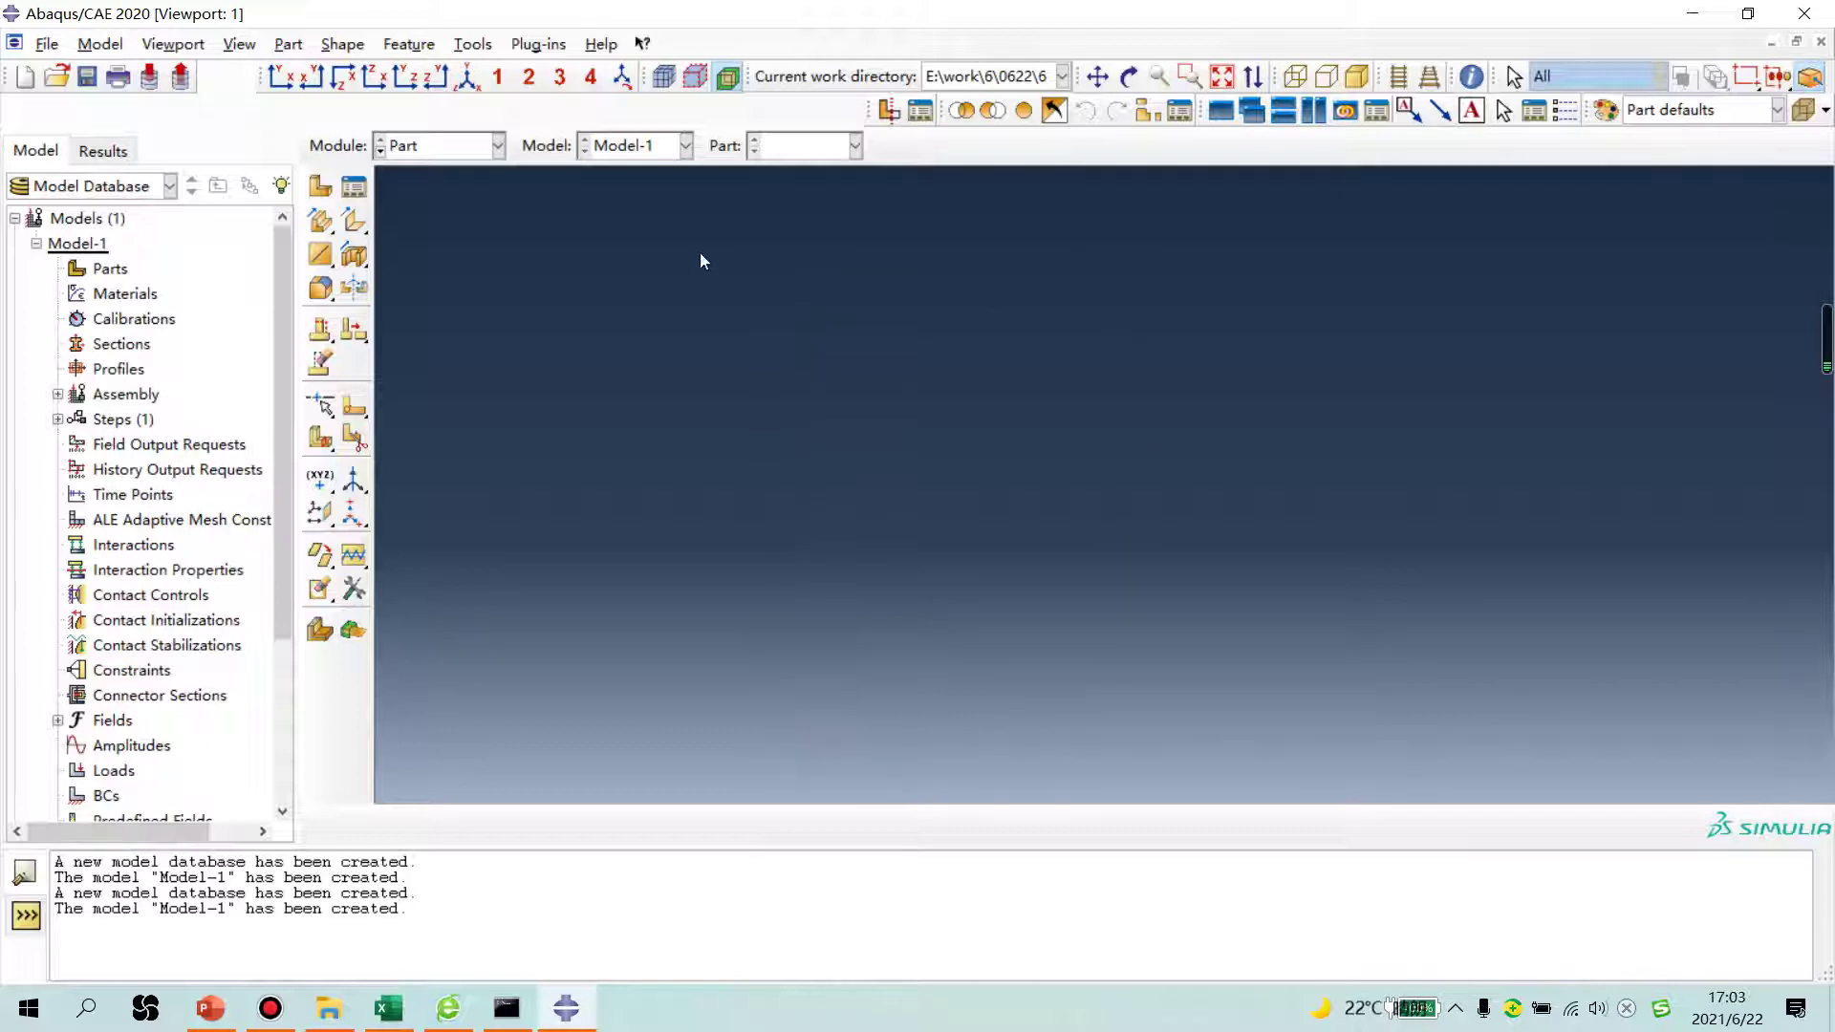
# Step: Start Part-1 as an axisymmetric deformable shell part
pyautogui.click(319, 186)
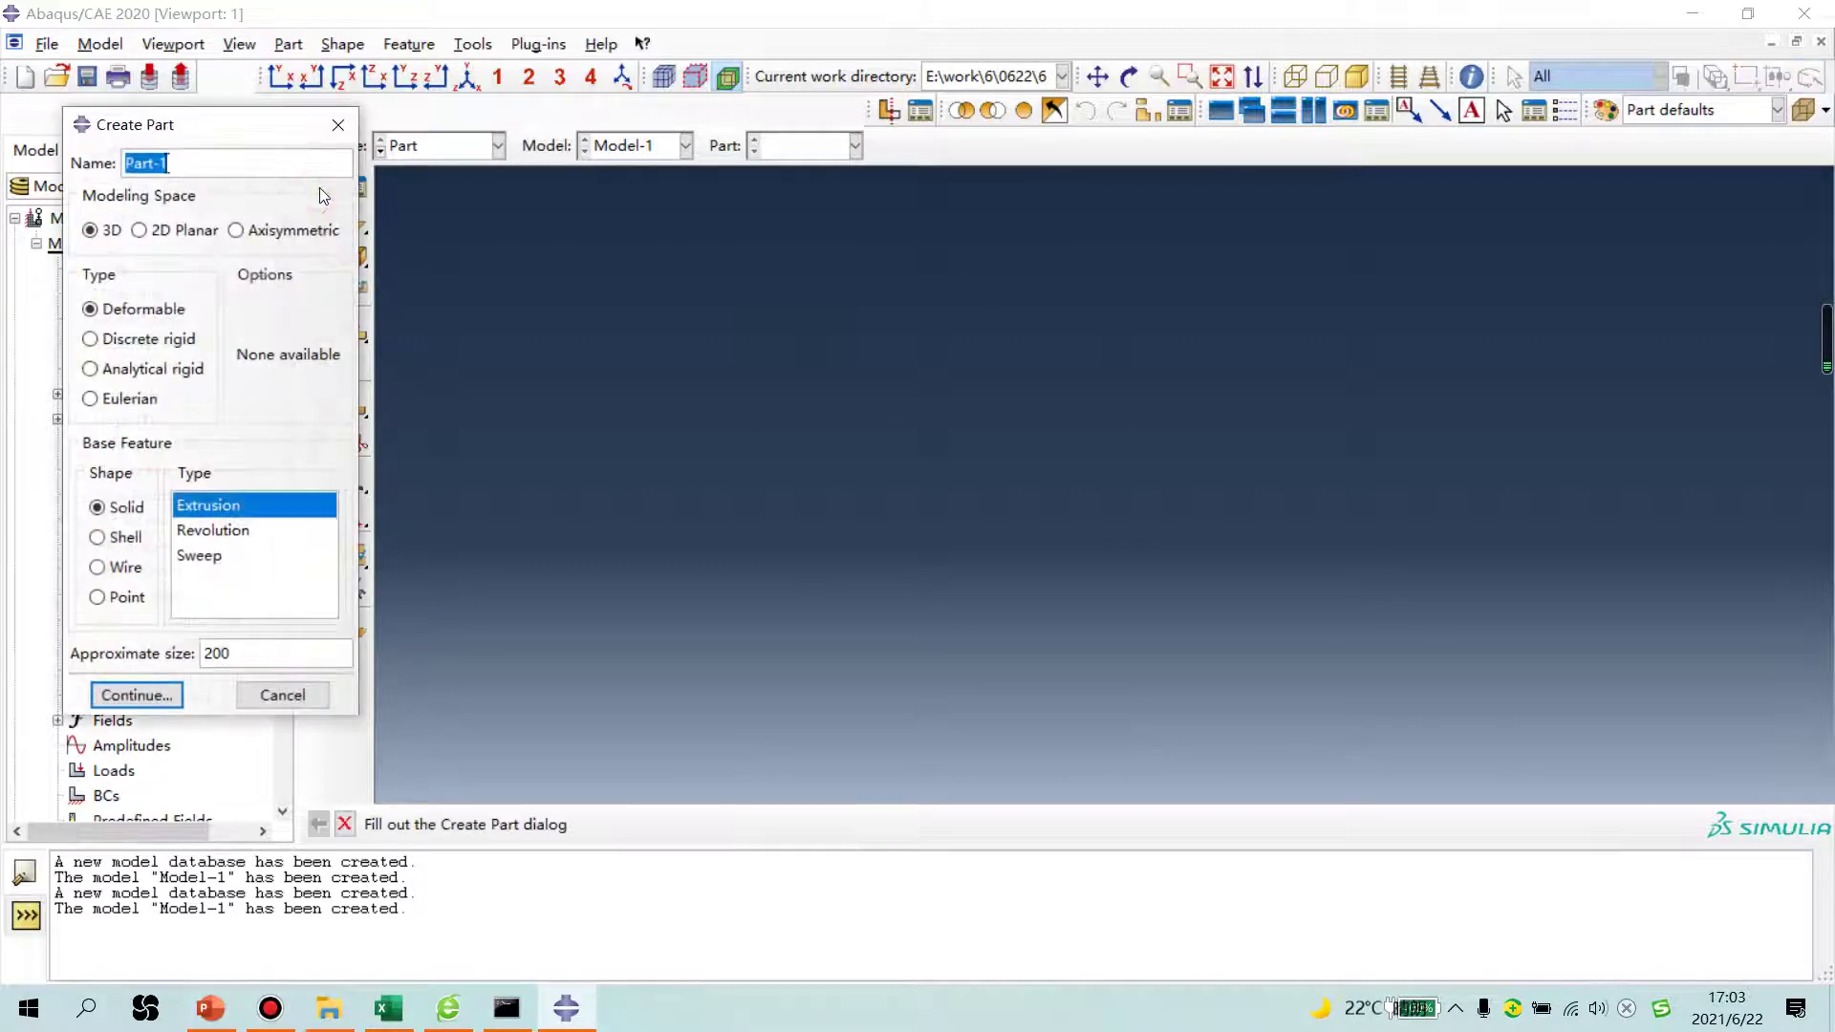
pyautogui.click(236, 231)
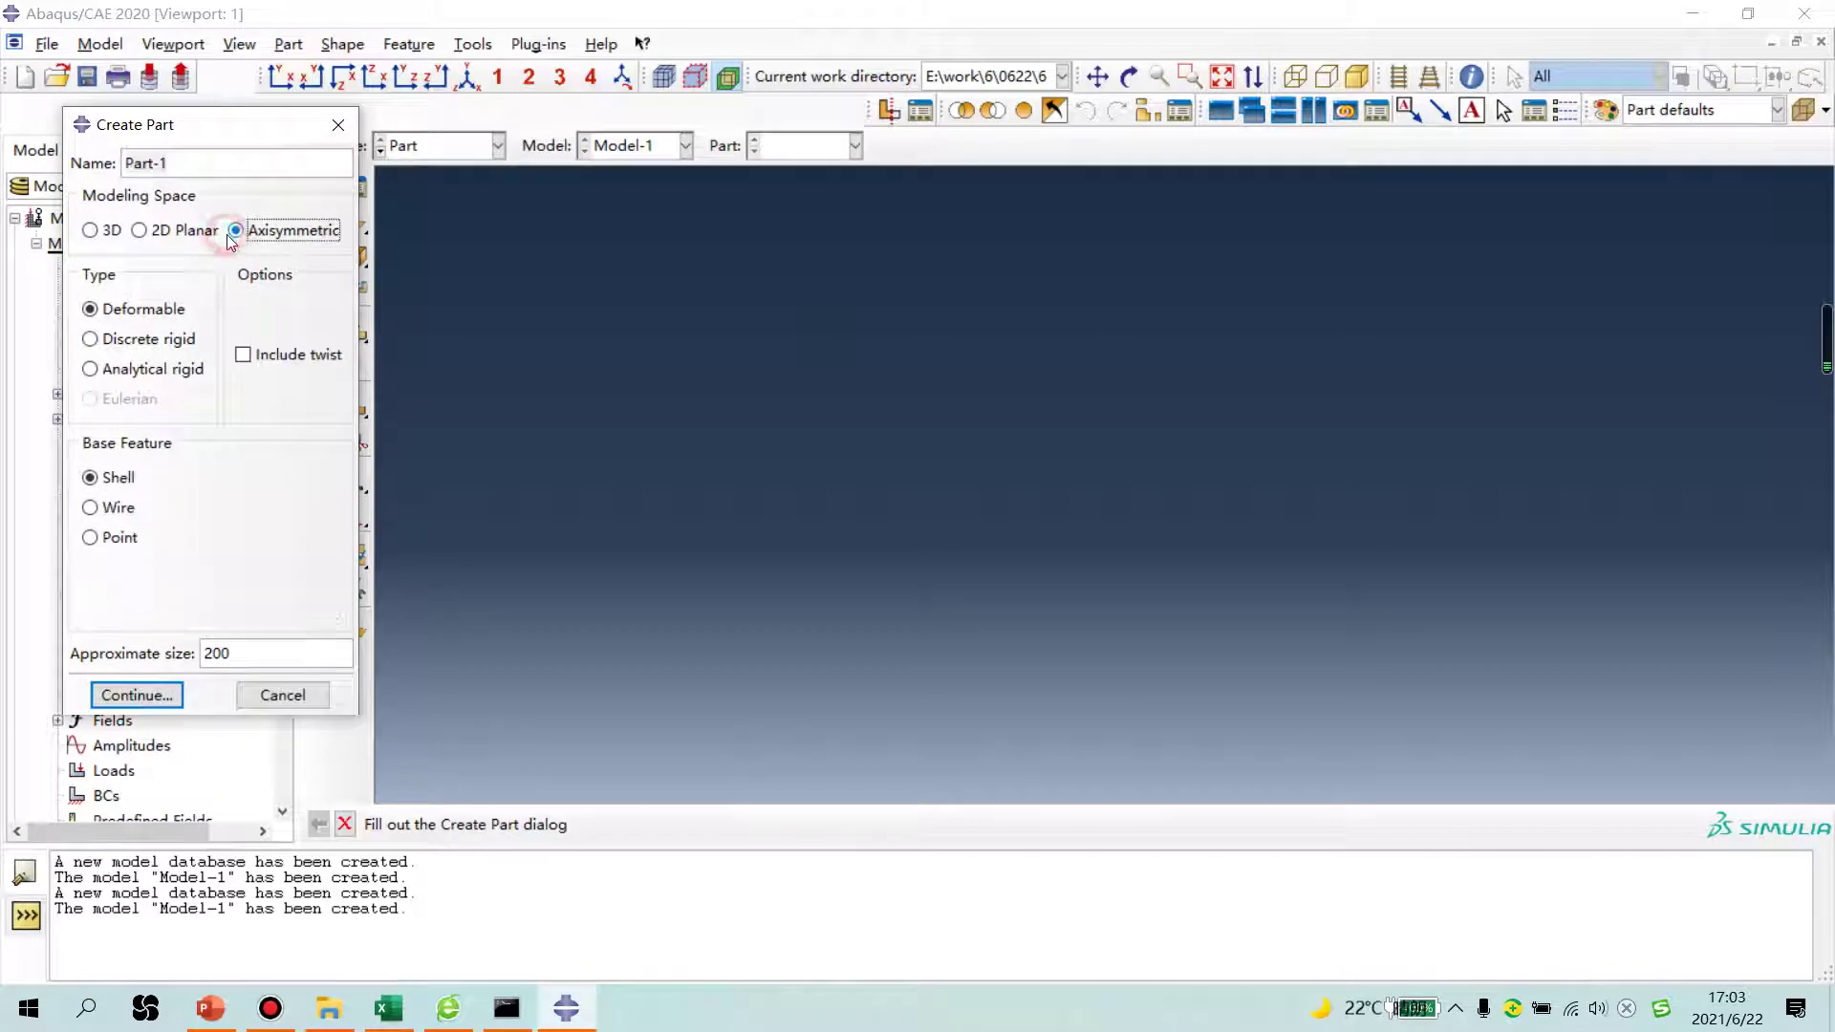
pyautogui.click(137, 696)
# Step: Sketch a tall rectangle beside the axis and build Part-1 from it
pyautogui.click(353, 222)
pyautogui.scroll(-2, 818, 660)
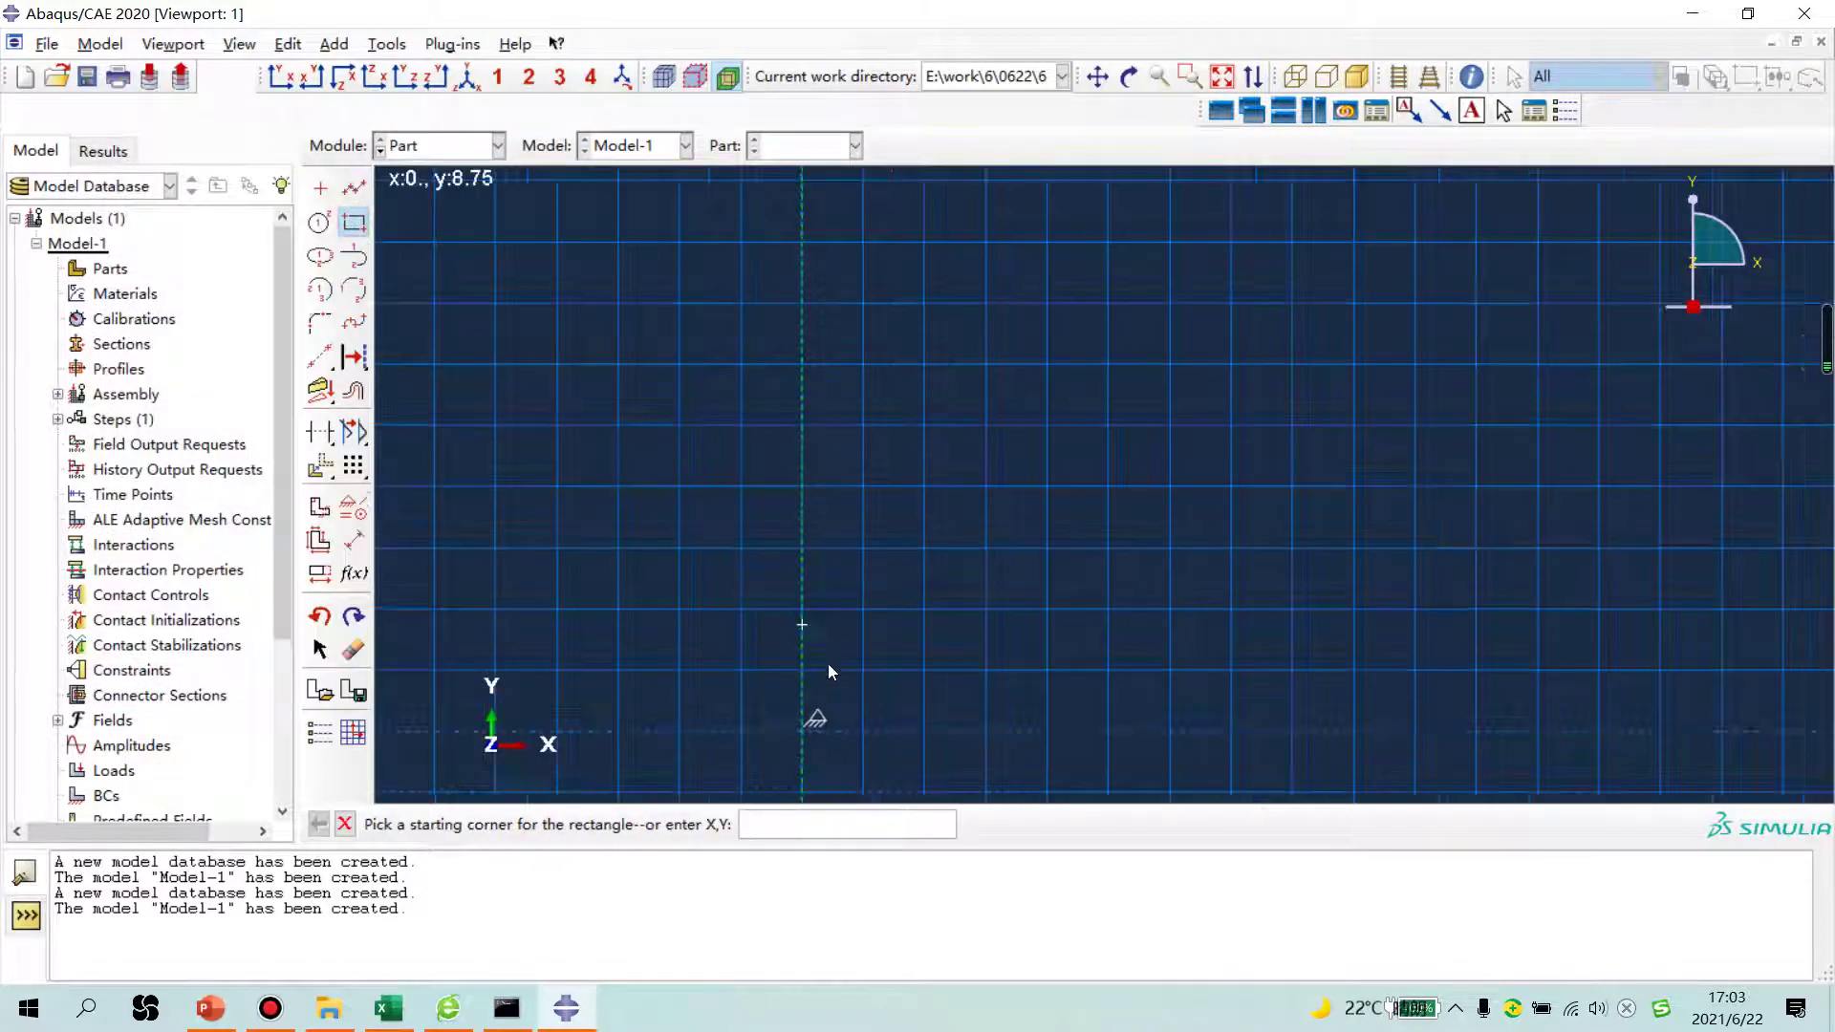
pyautogui.click(811, 738)
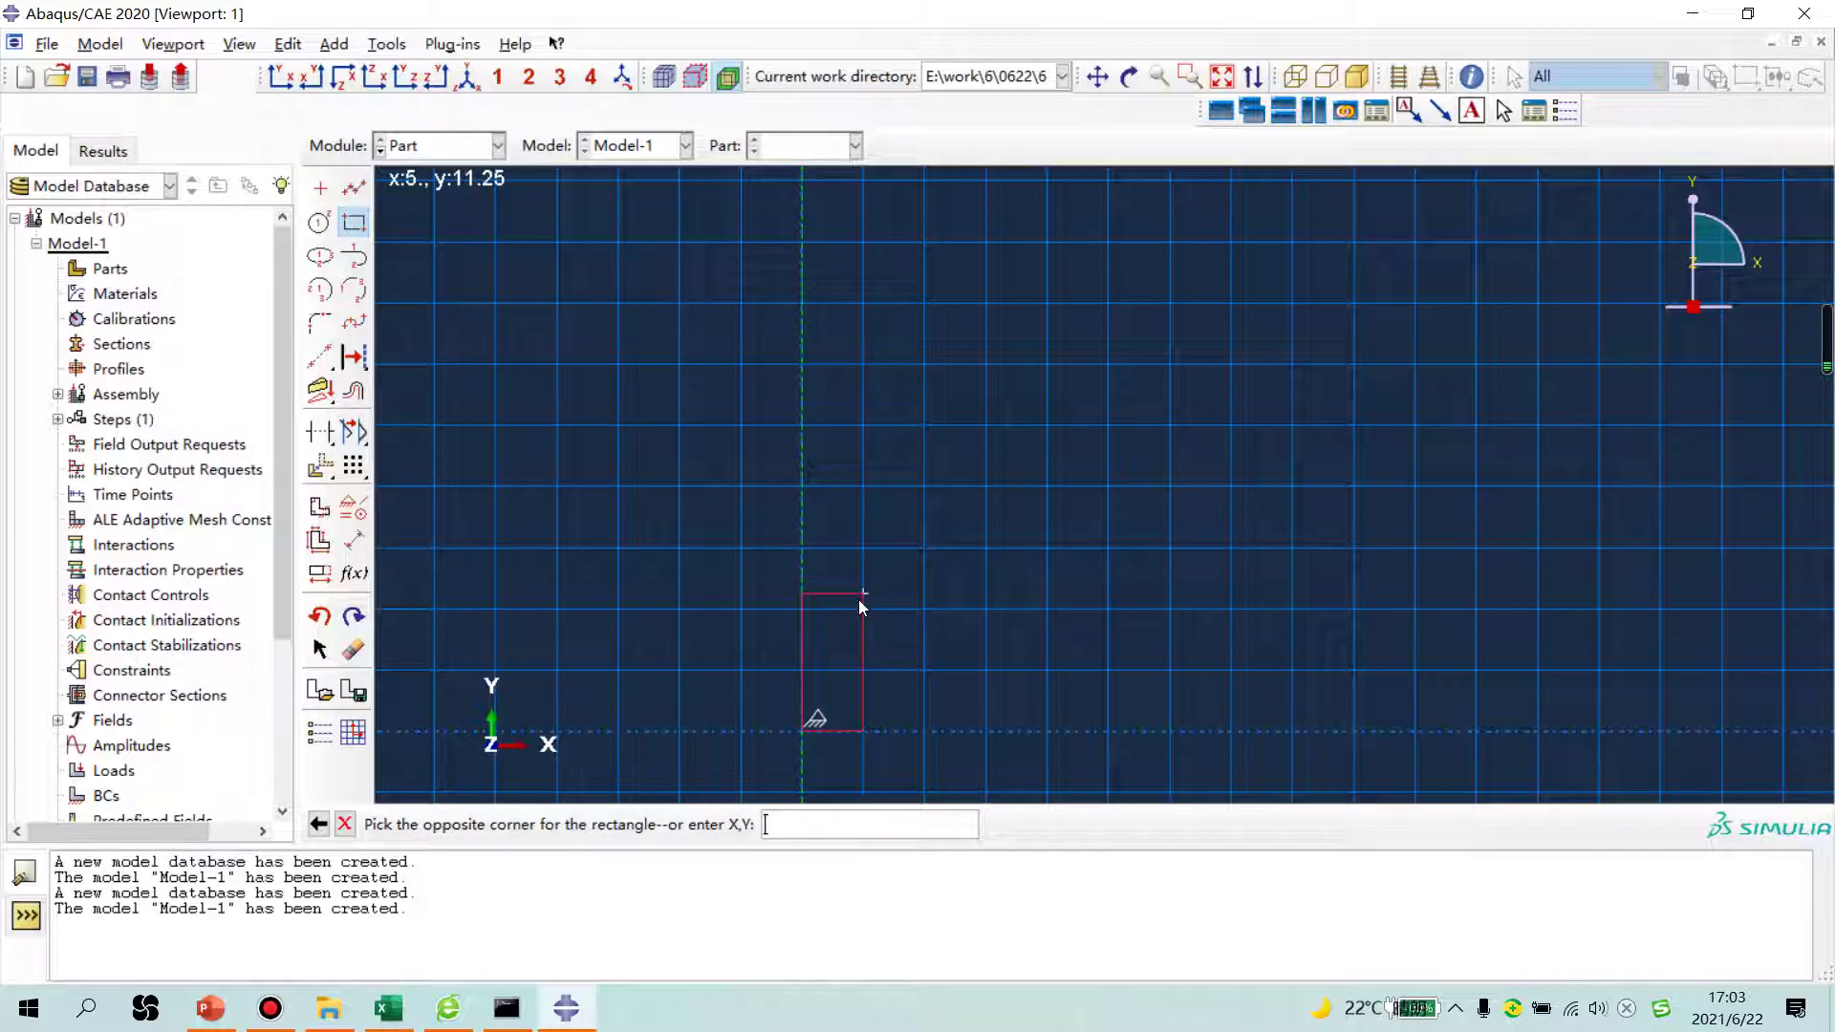
pyautogui.press('Escape')
pyautogui.click(352, 221)
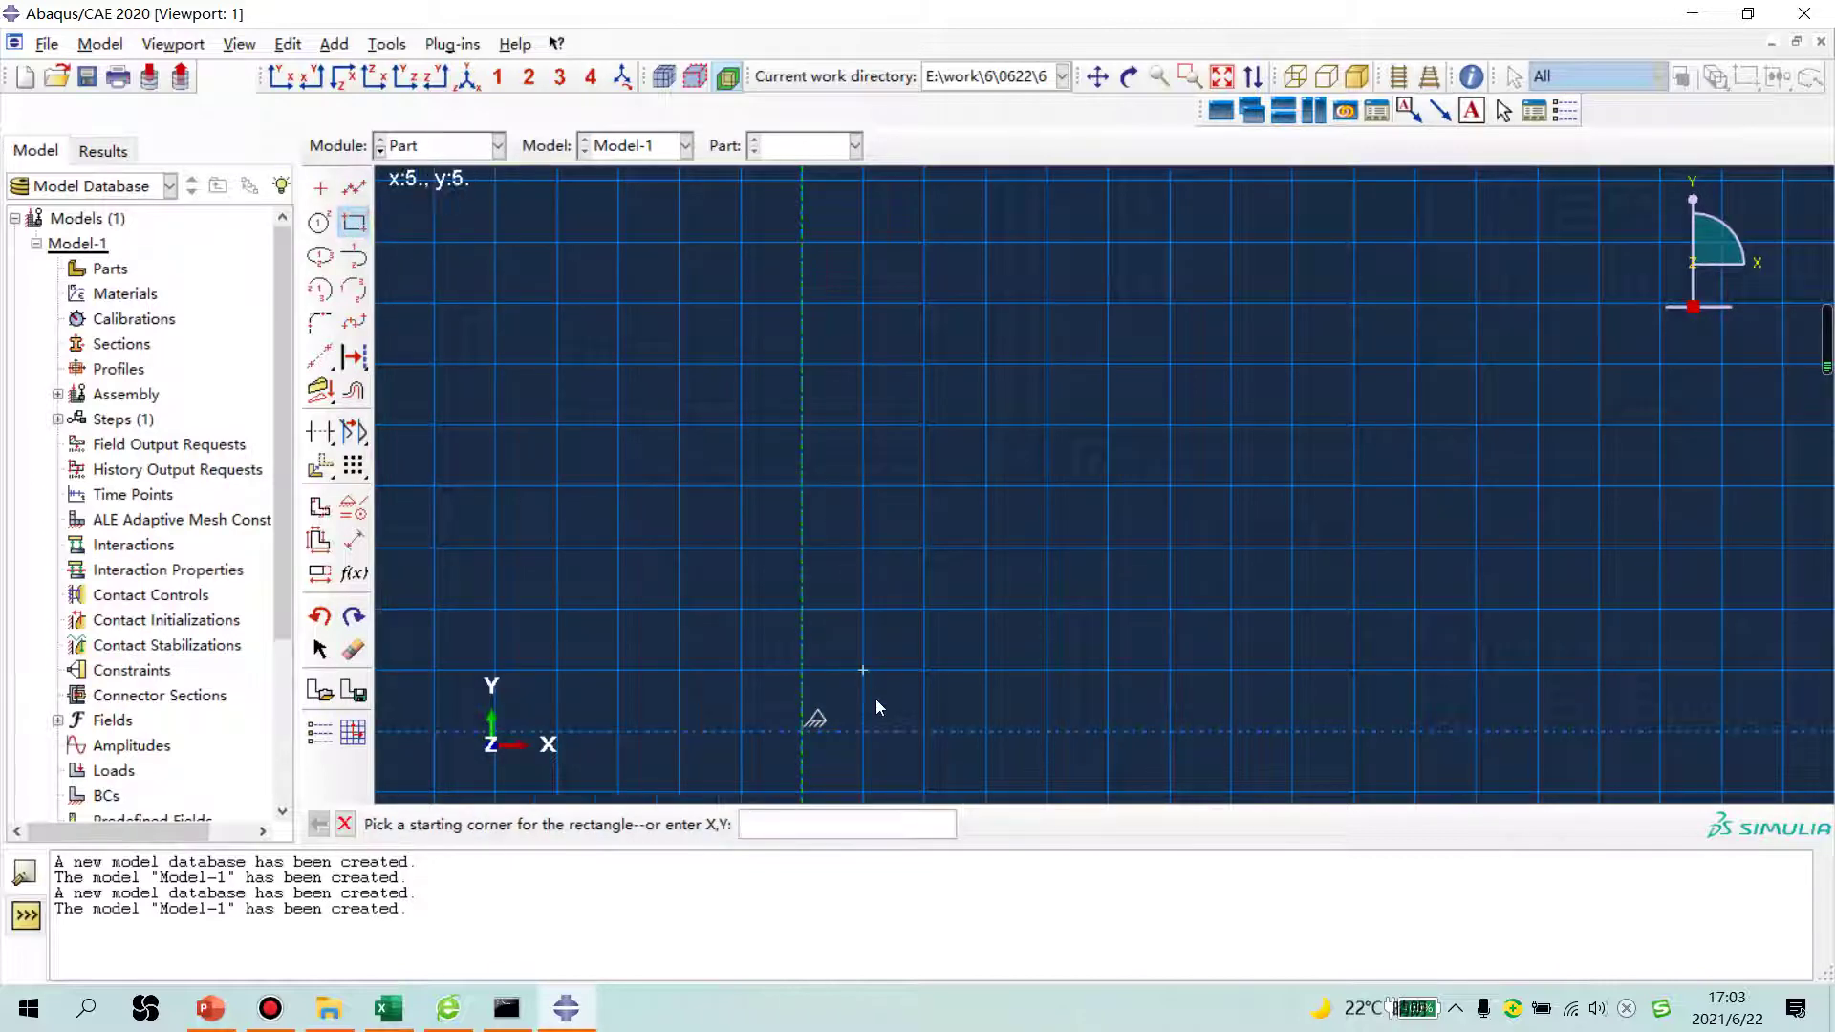
pyautogui.click(869, 728)
pyautogui.click(919, 552)
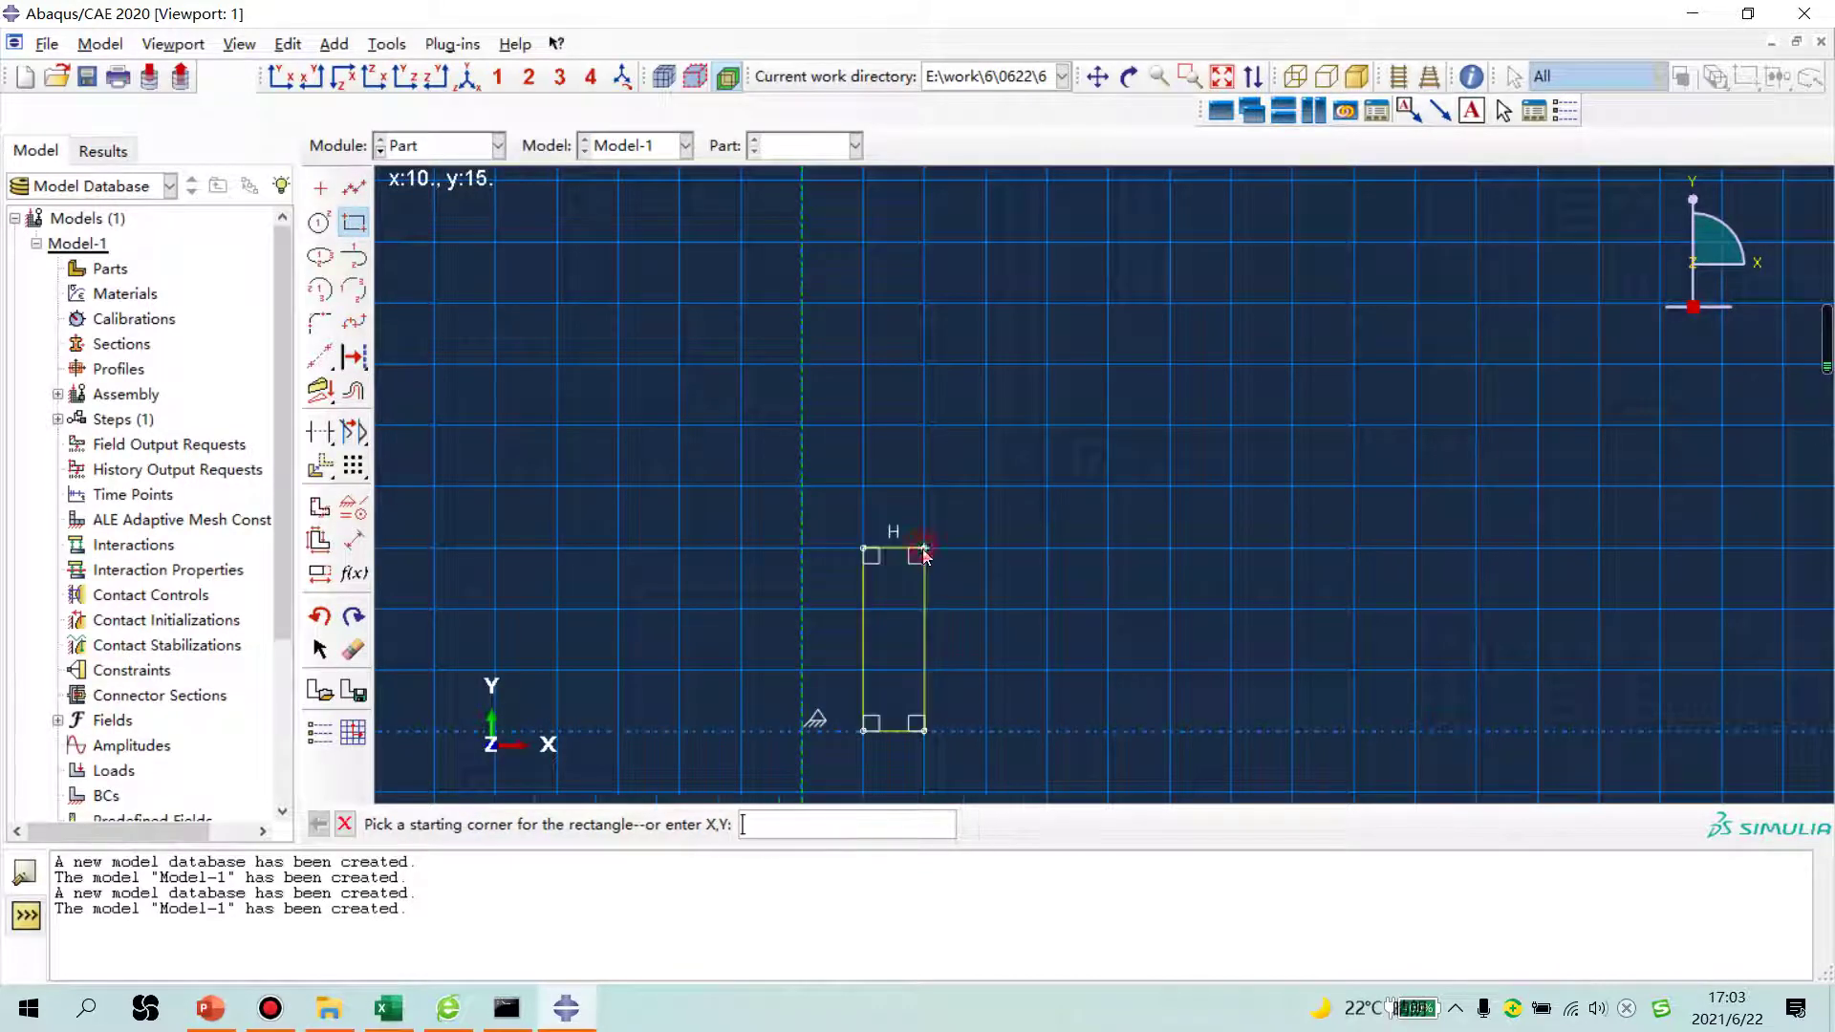
pyautogui.middleClick(641, 590)
pyautogui.middleClick(641, 591)
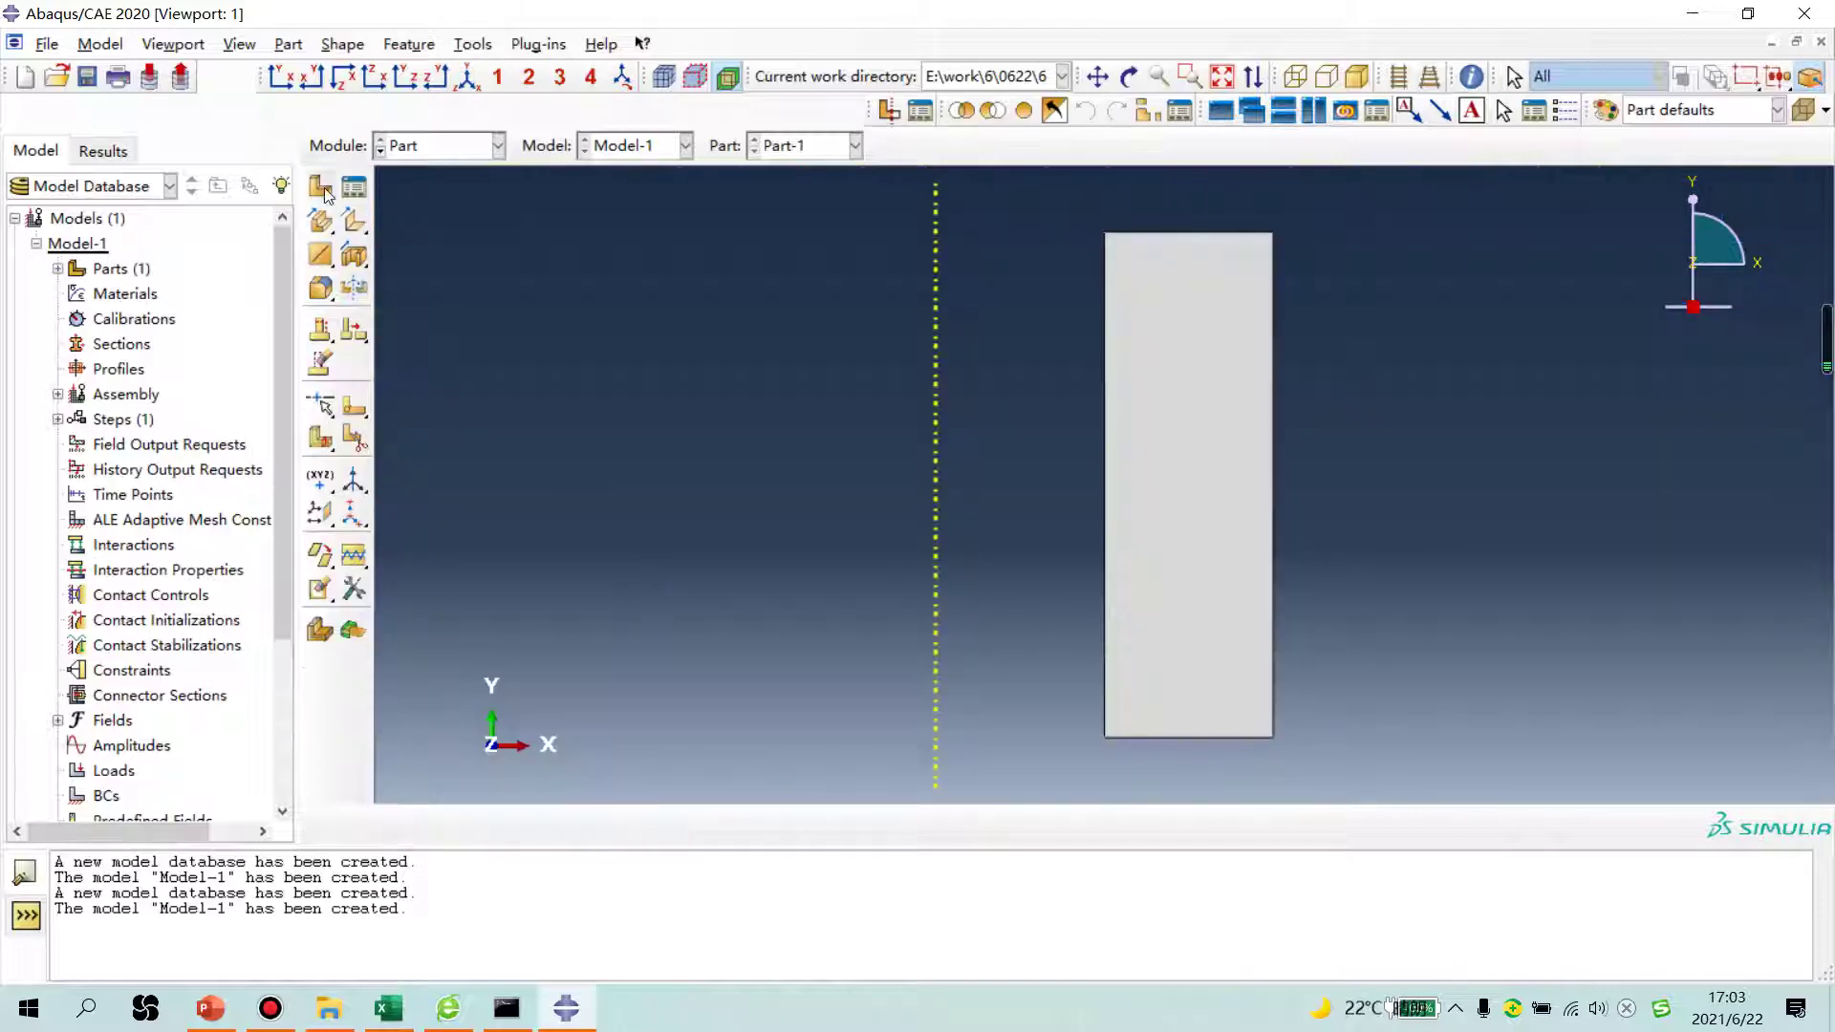
# Step: Sketch a second rectangle further from the axis and build axisymmetric Part-2
pyautogui.click(319, 188)
pyautogui.click(137, 692)
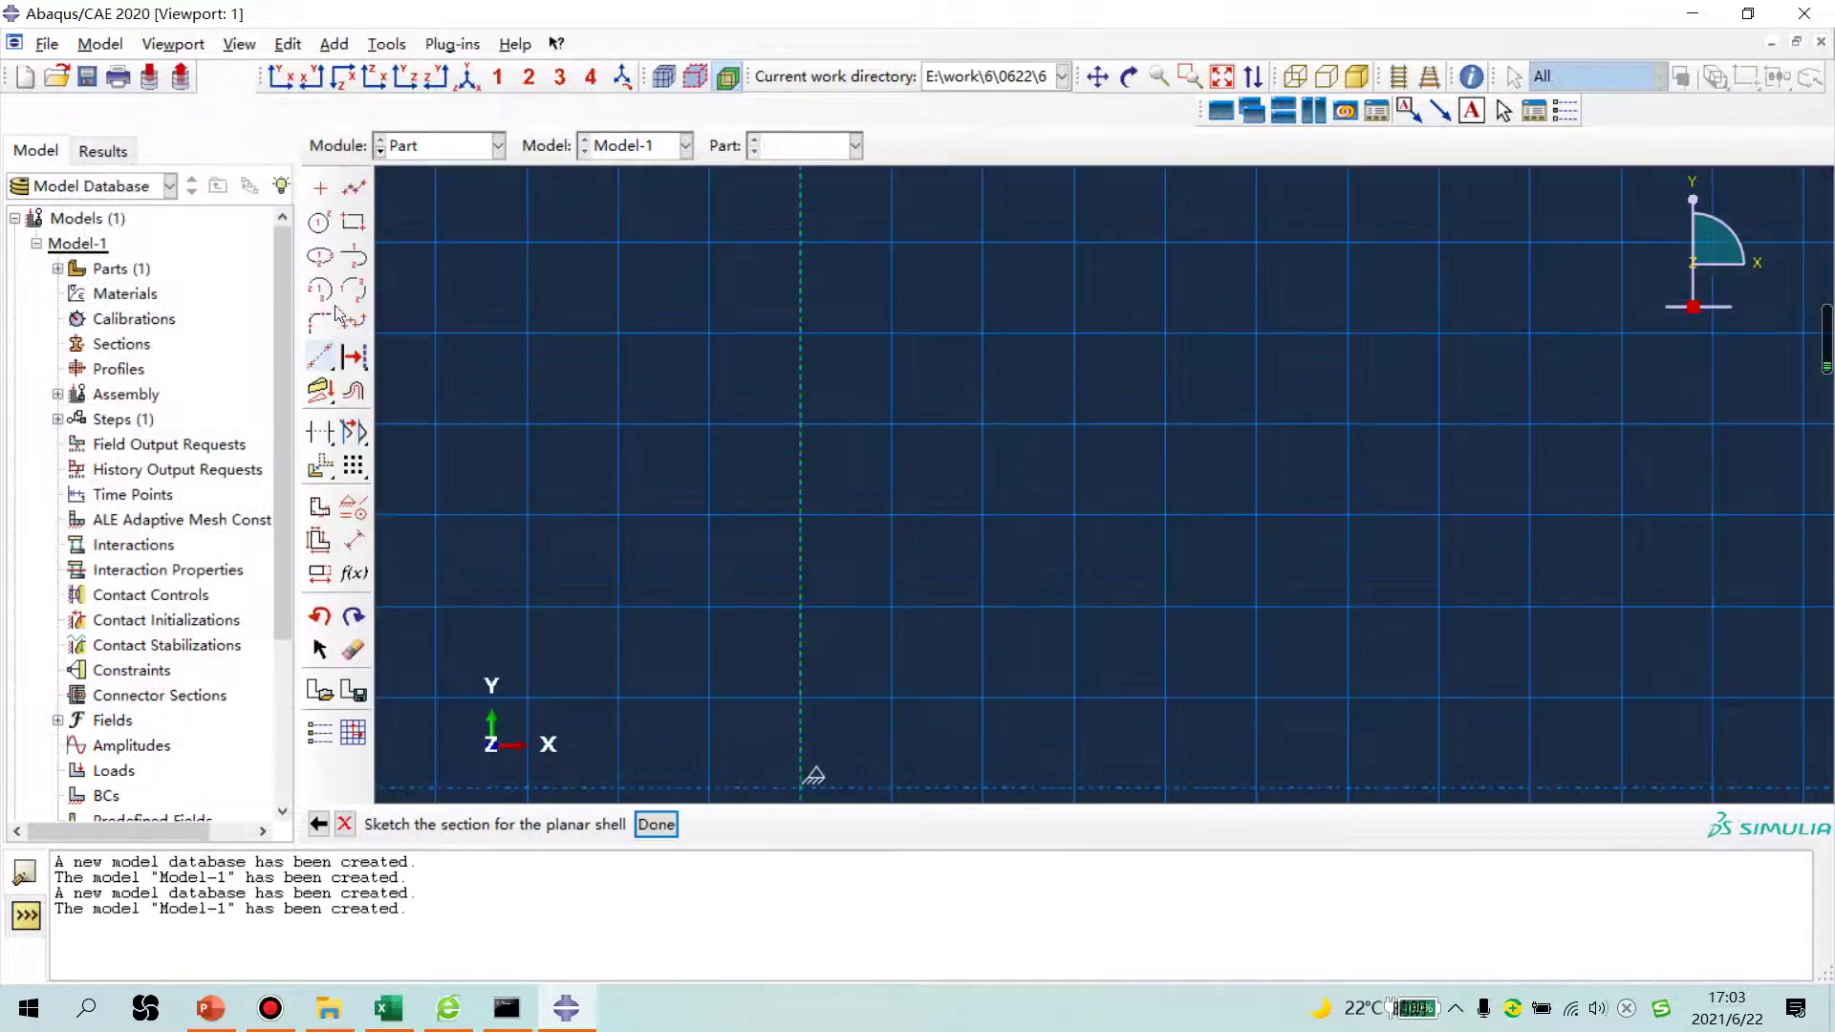
pyautogui.click(353, 220)
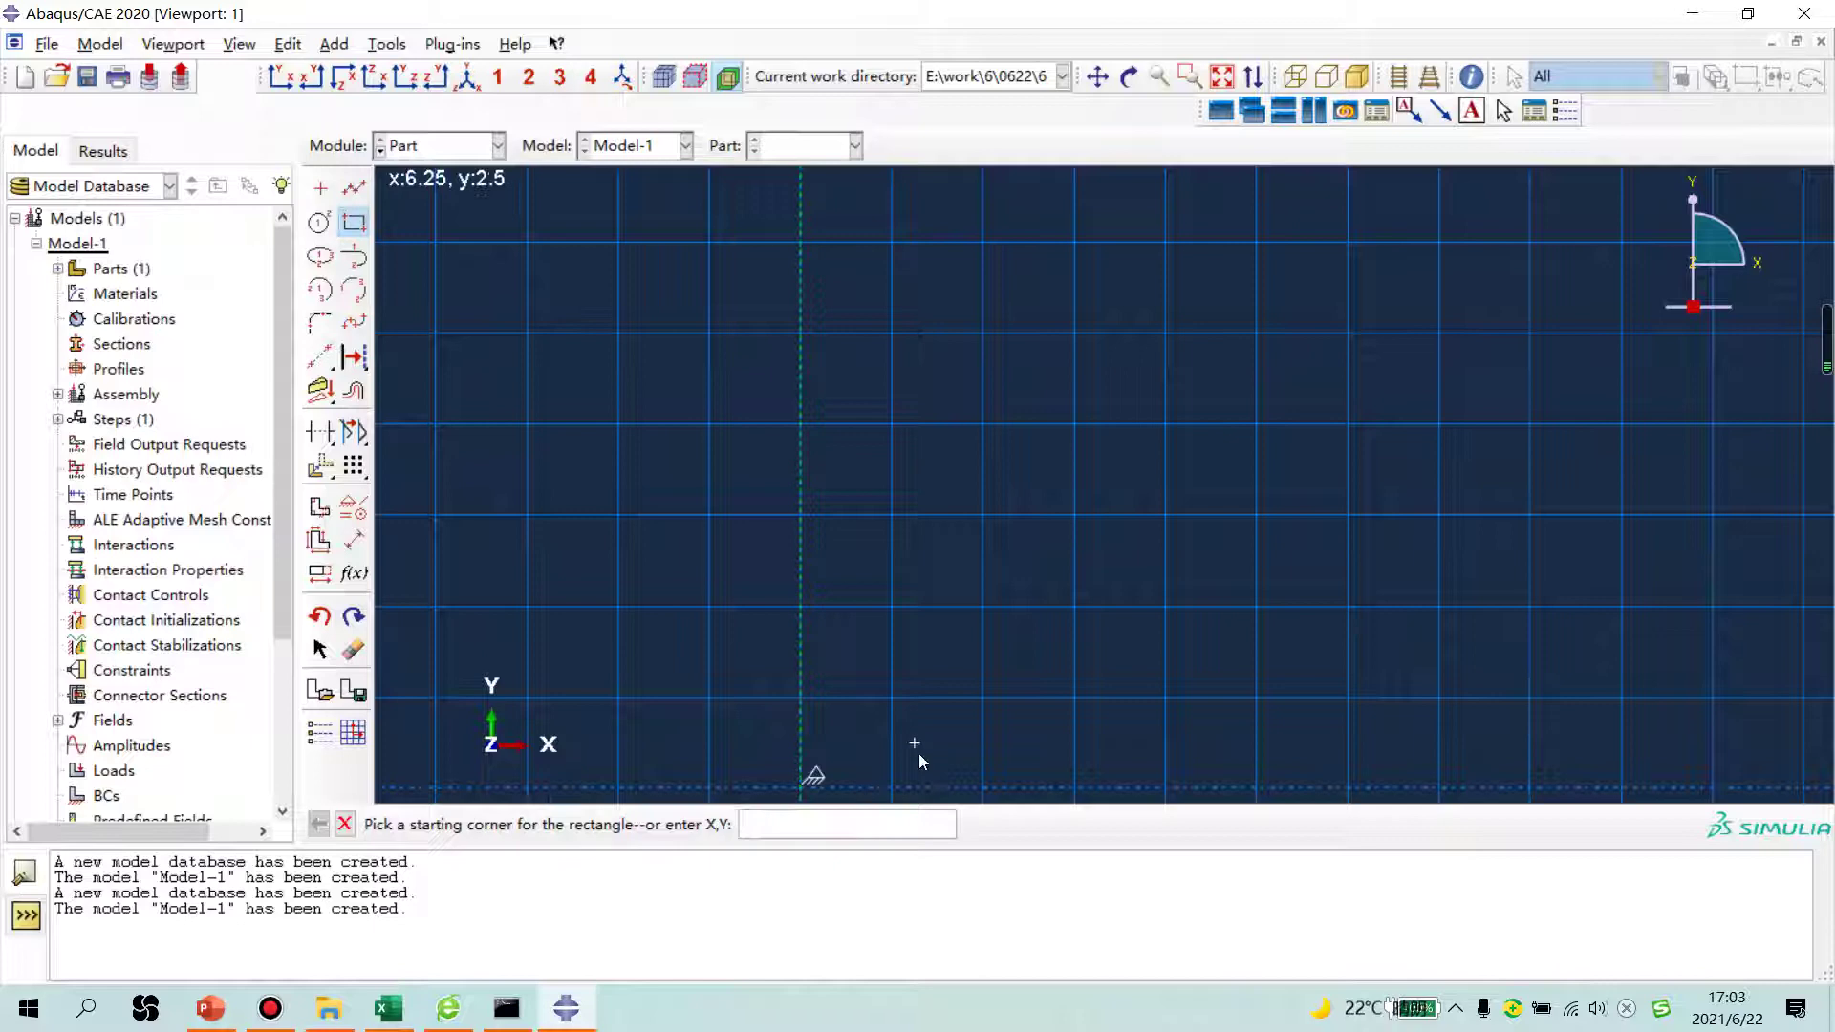
pyautogui.scroll(-2, 984, 794)
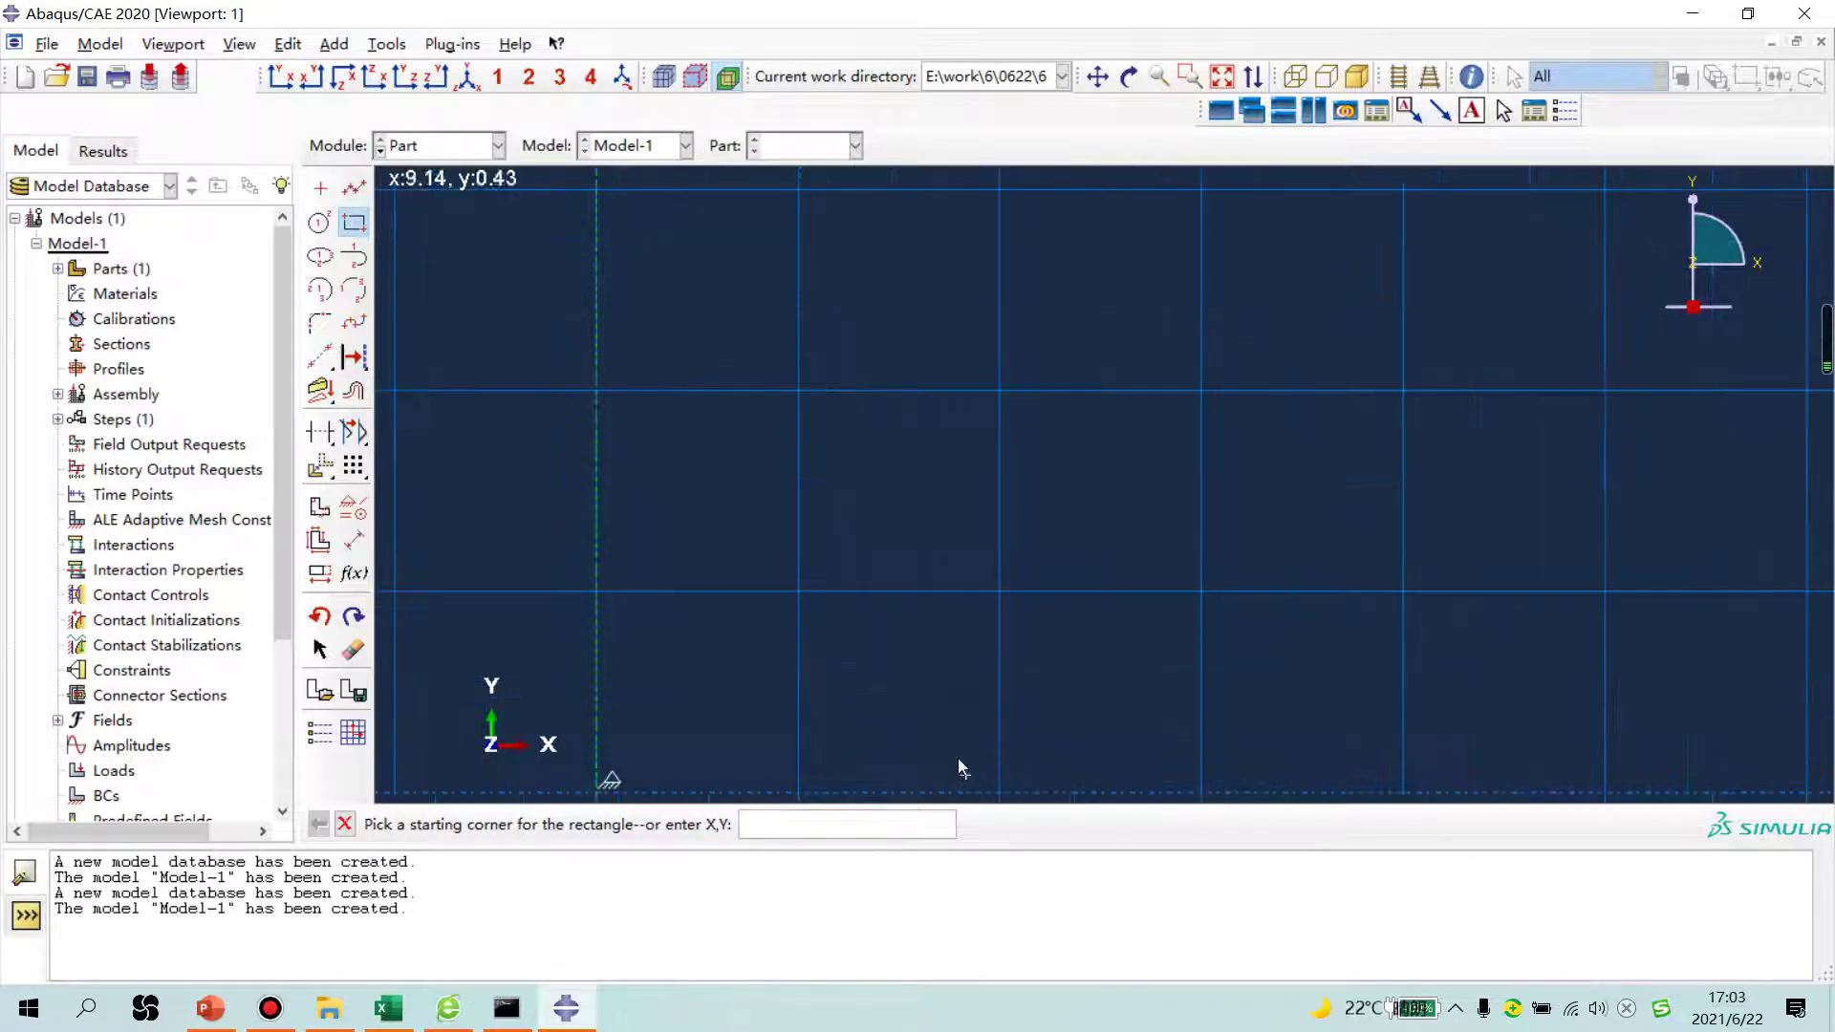
pyautogui.scroll(2, 847, 516)
pyautogui.scroll(1, 940, 638)
pyautogui.scroll(-2, 932, 646)
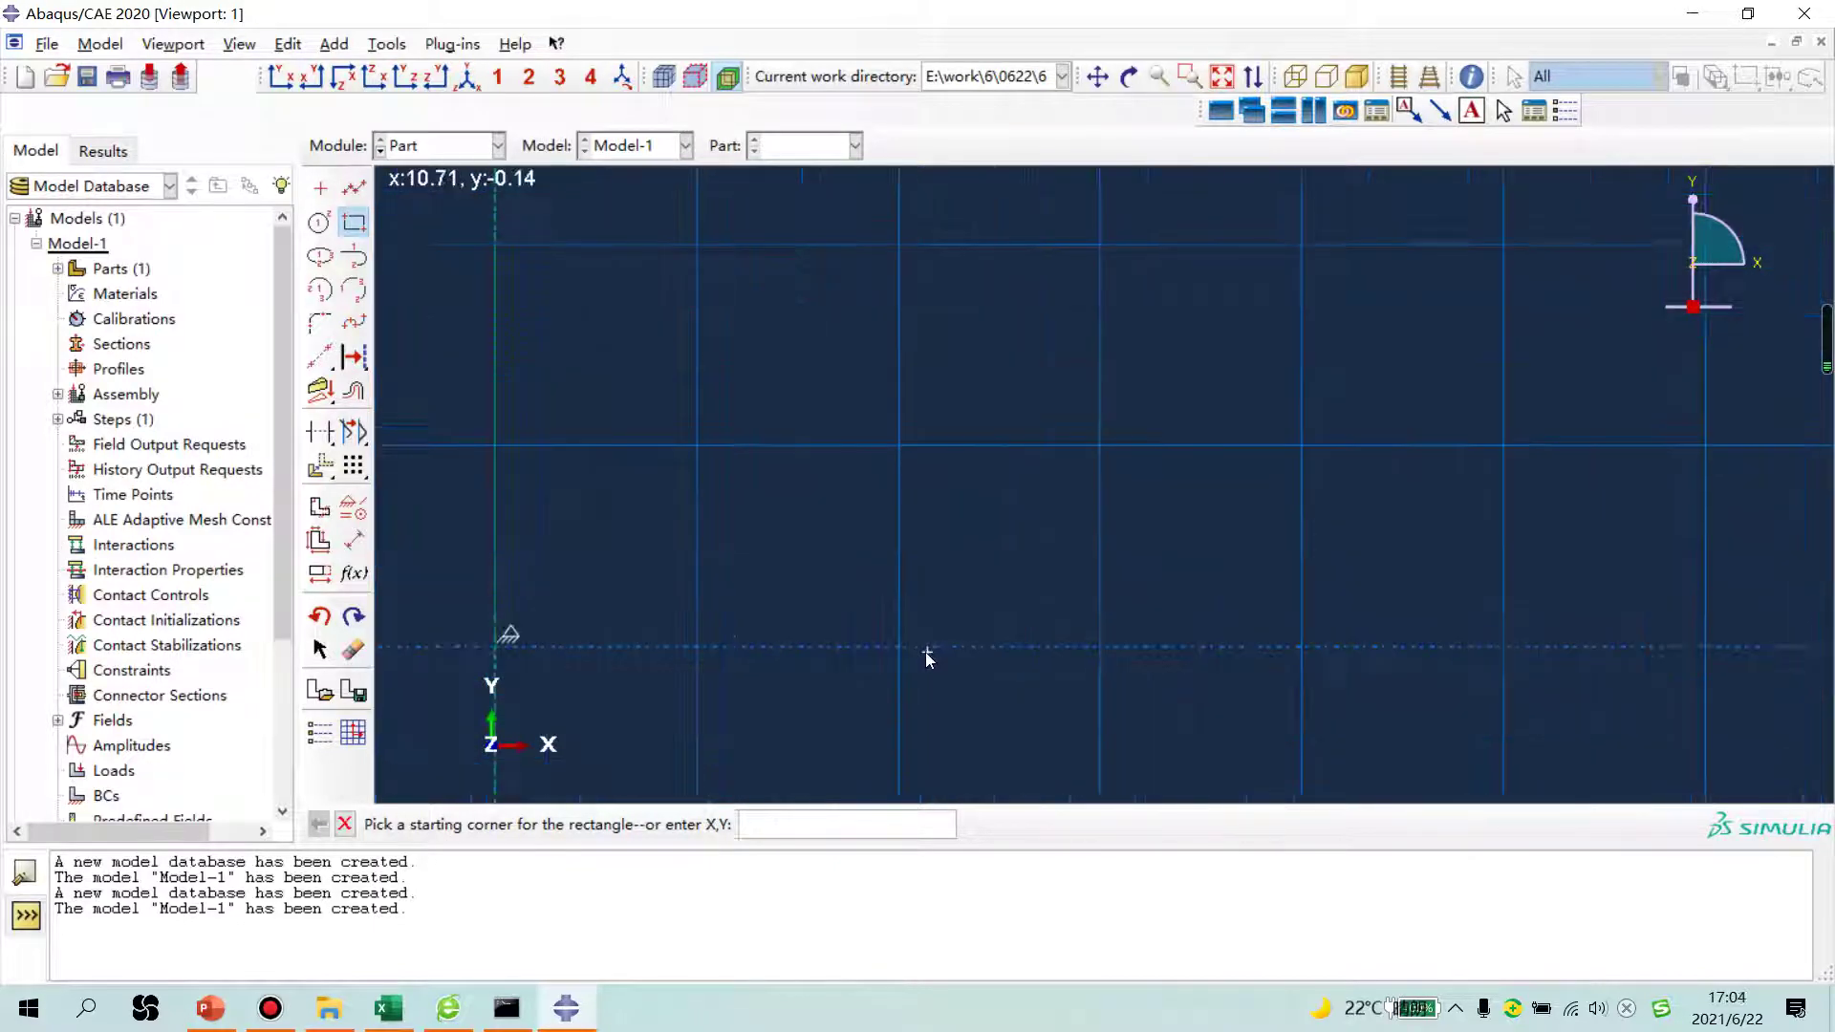
pyautogui.scroll(-1, 880, 656)
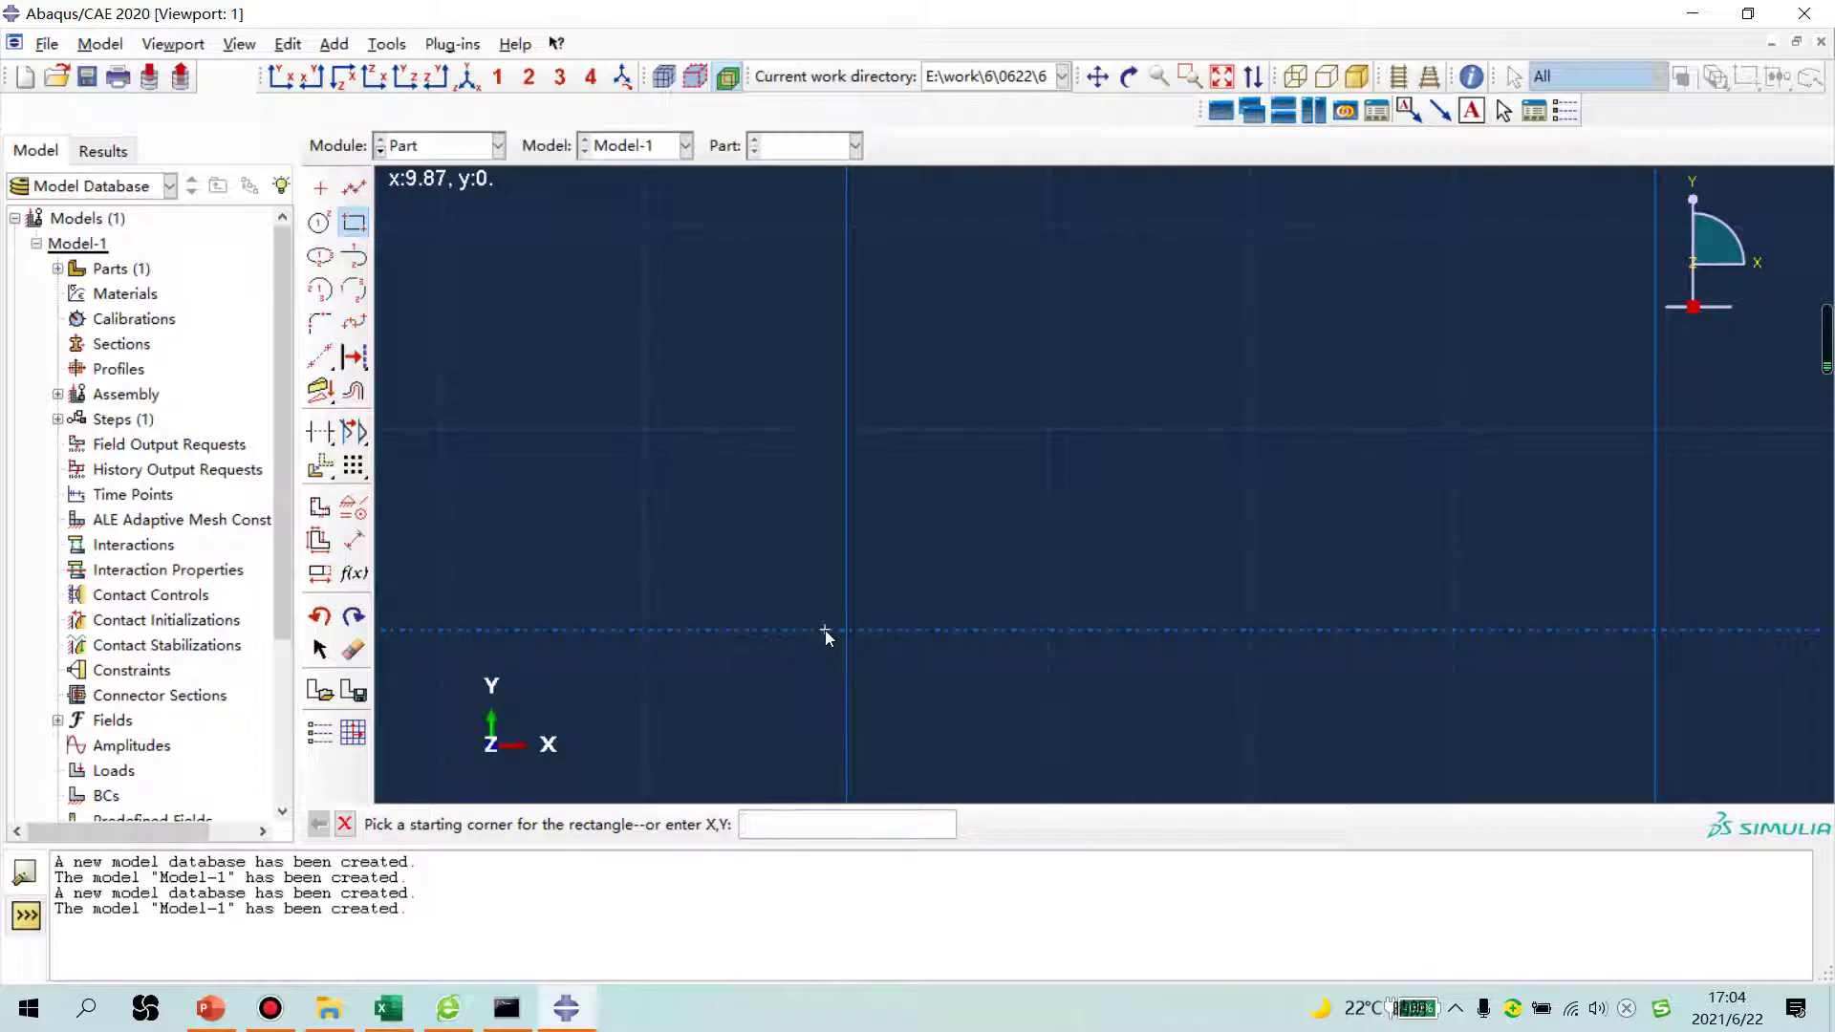
pyautogui.click(824, 629)
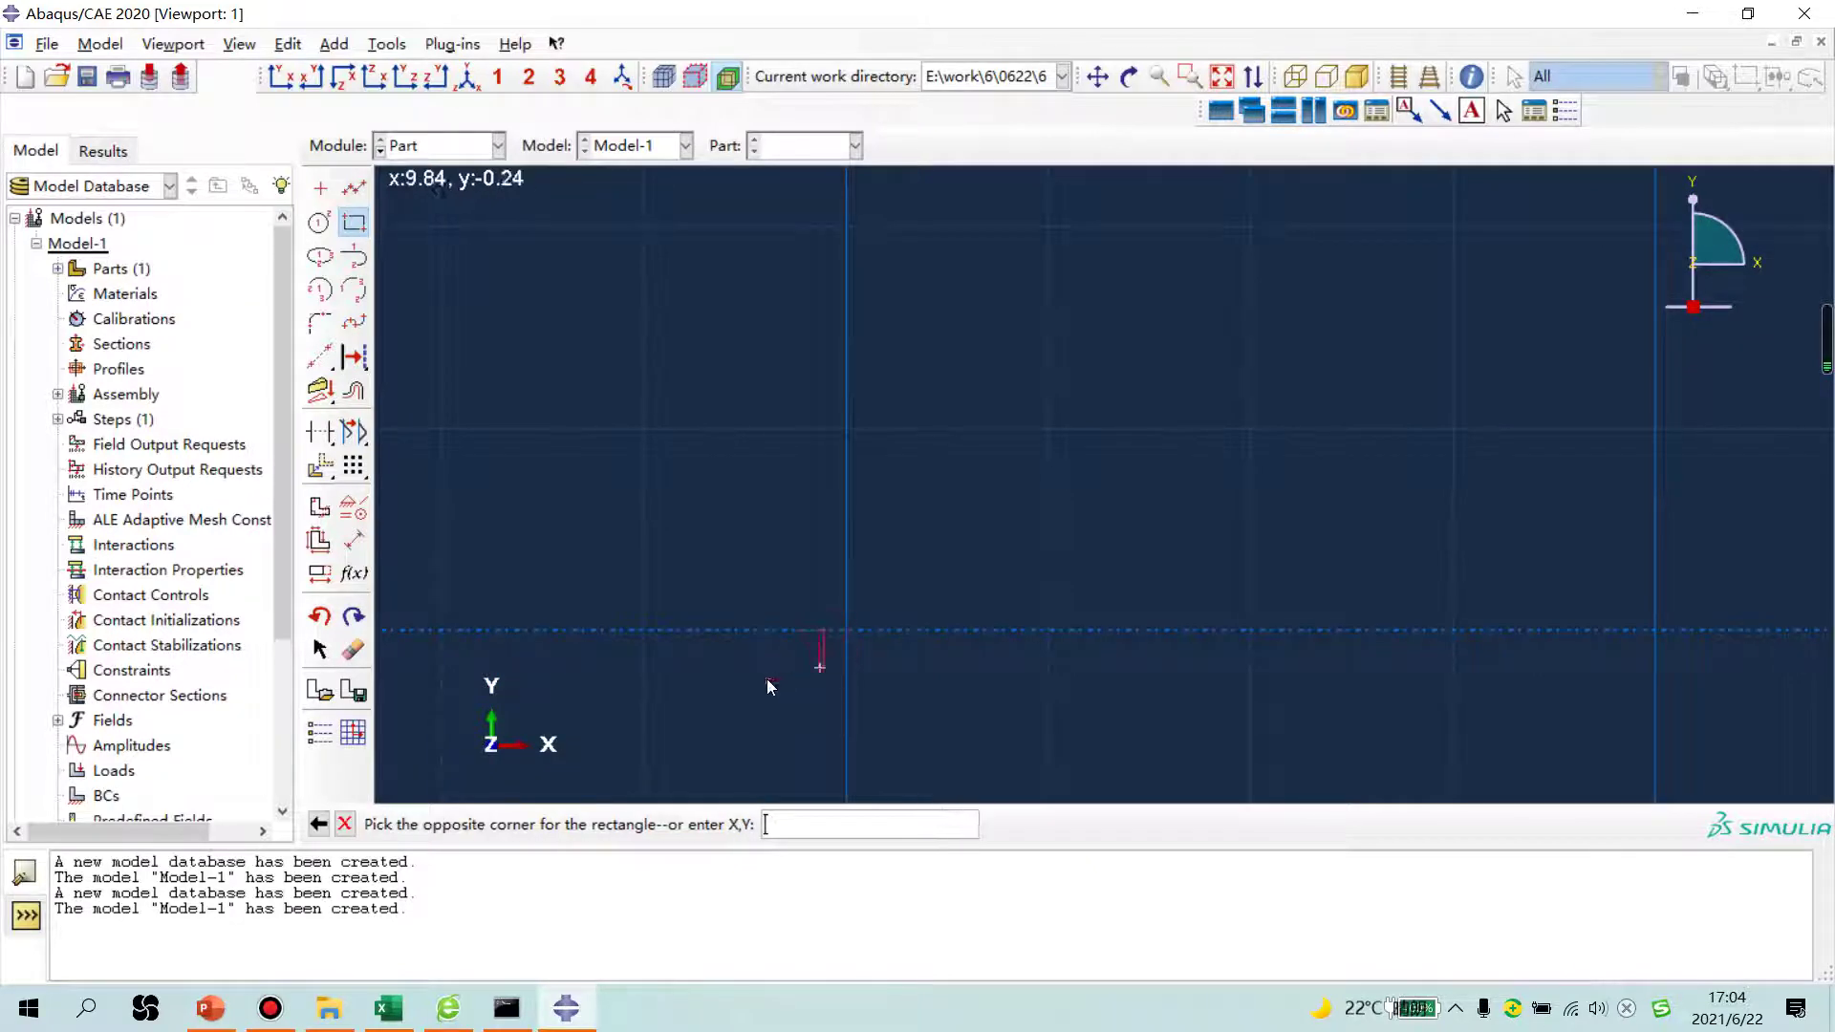
pyautogui.scroll(1, 770, 688)
pyautogui.scroll(2, 770, 699)
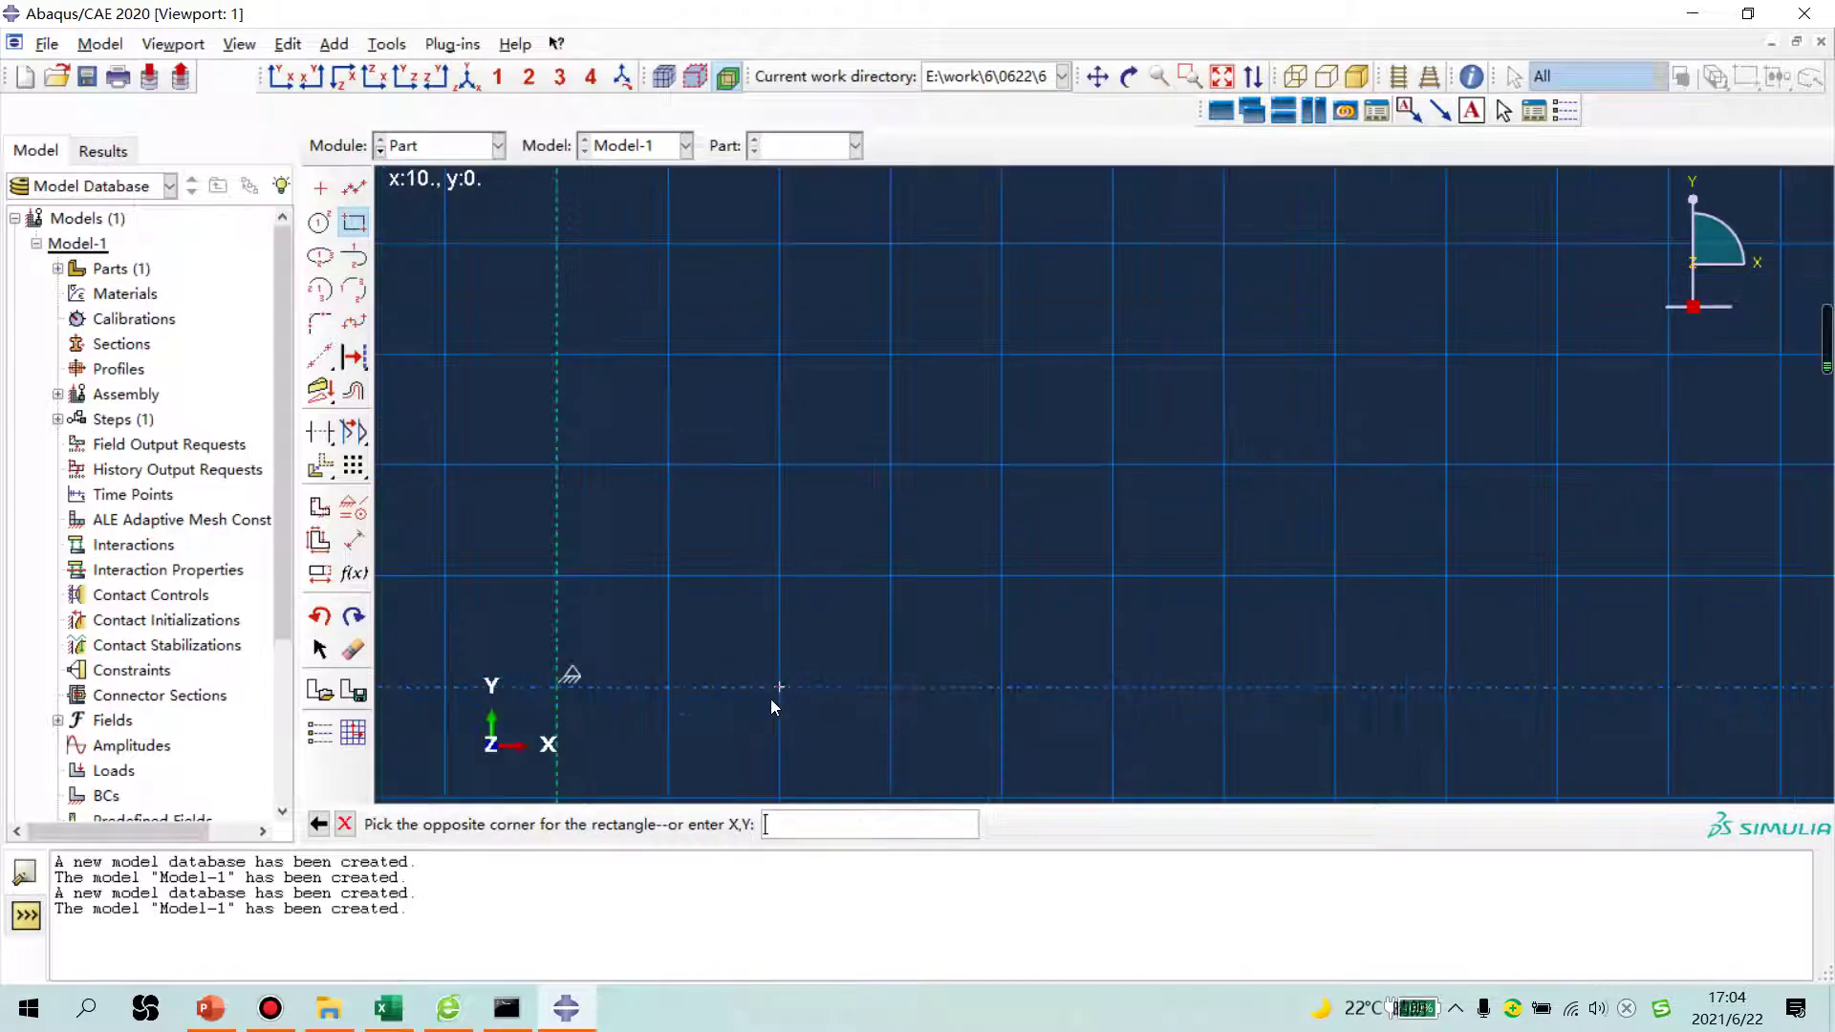
pyautogui.click(889, 357)
pyautogui.scroll(-1, 880, 359)
pyautogui.scroll(-1, 761, 357)
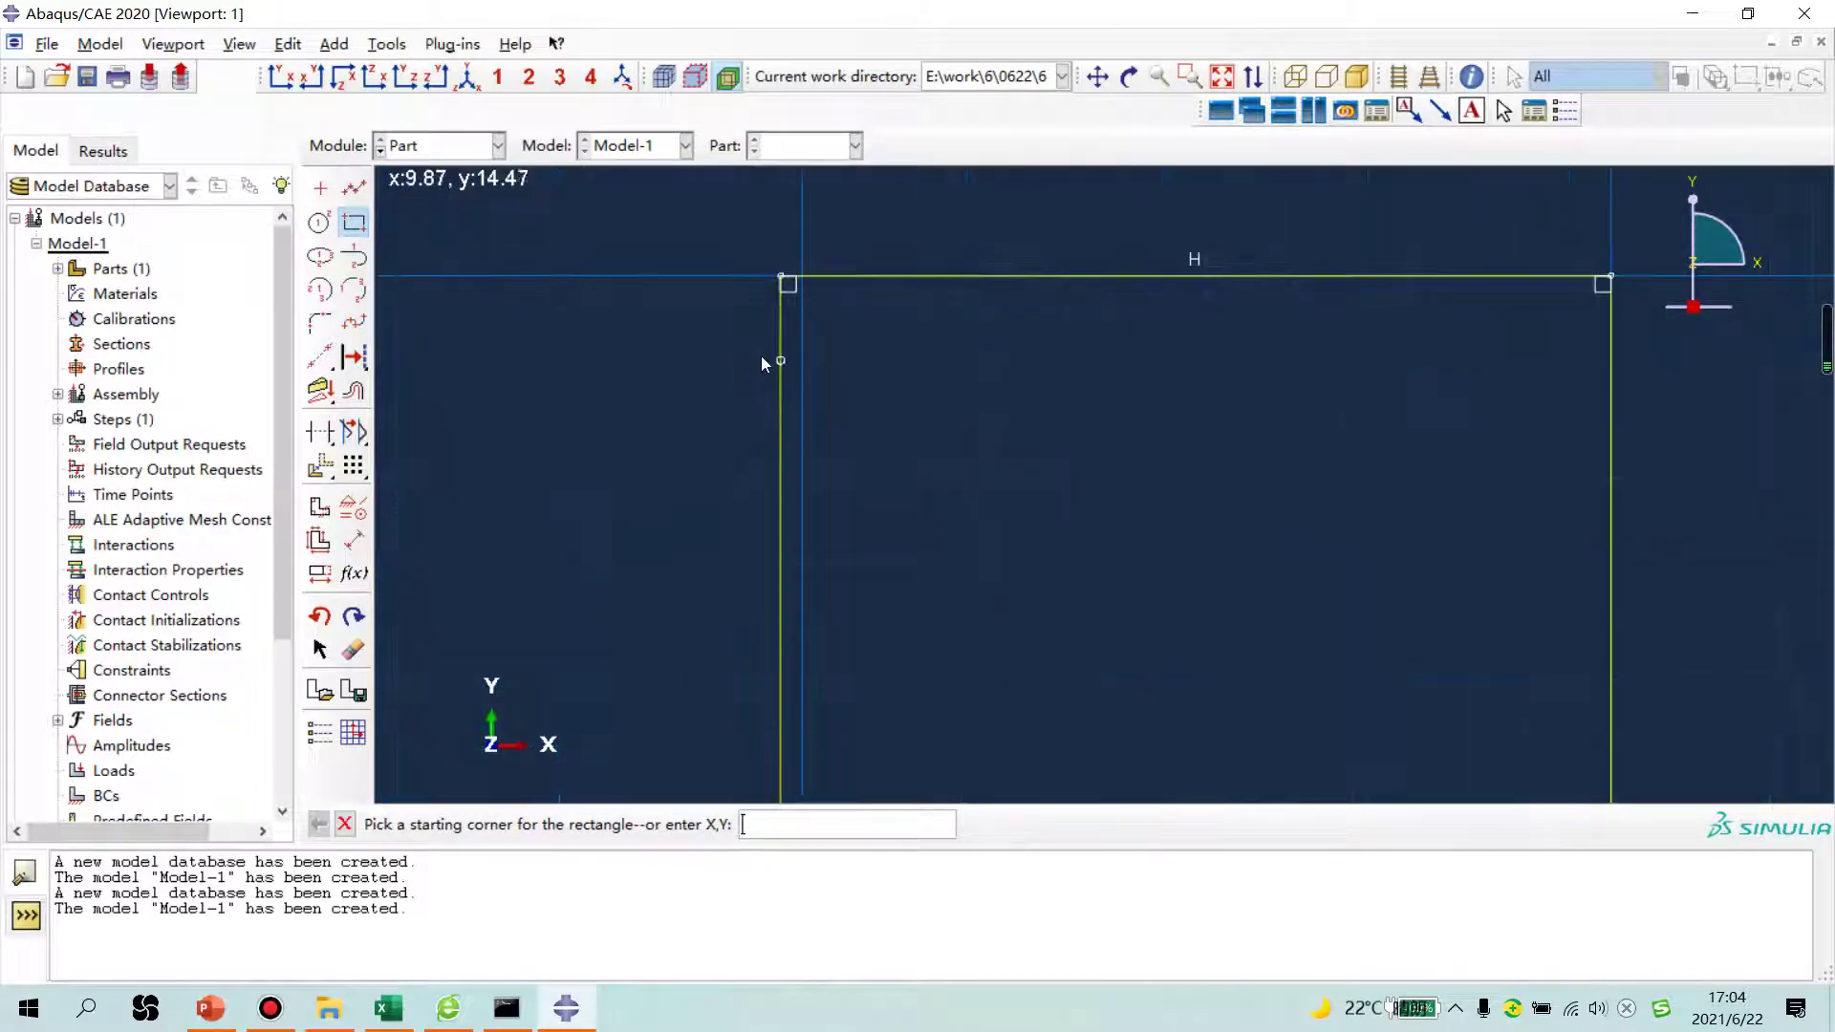
pyautogui.scroll(-1, 762, 360)
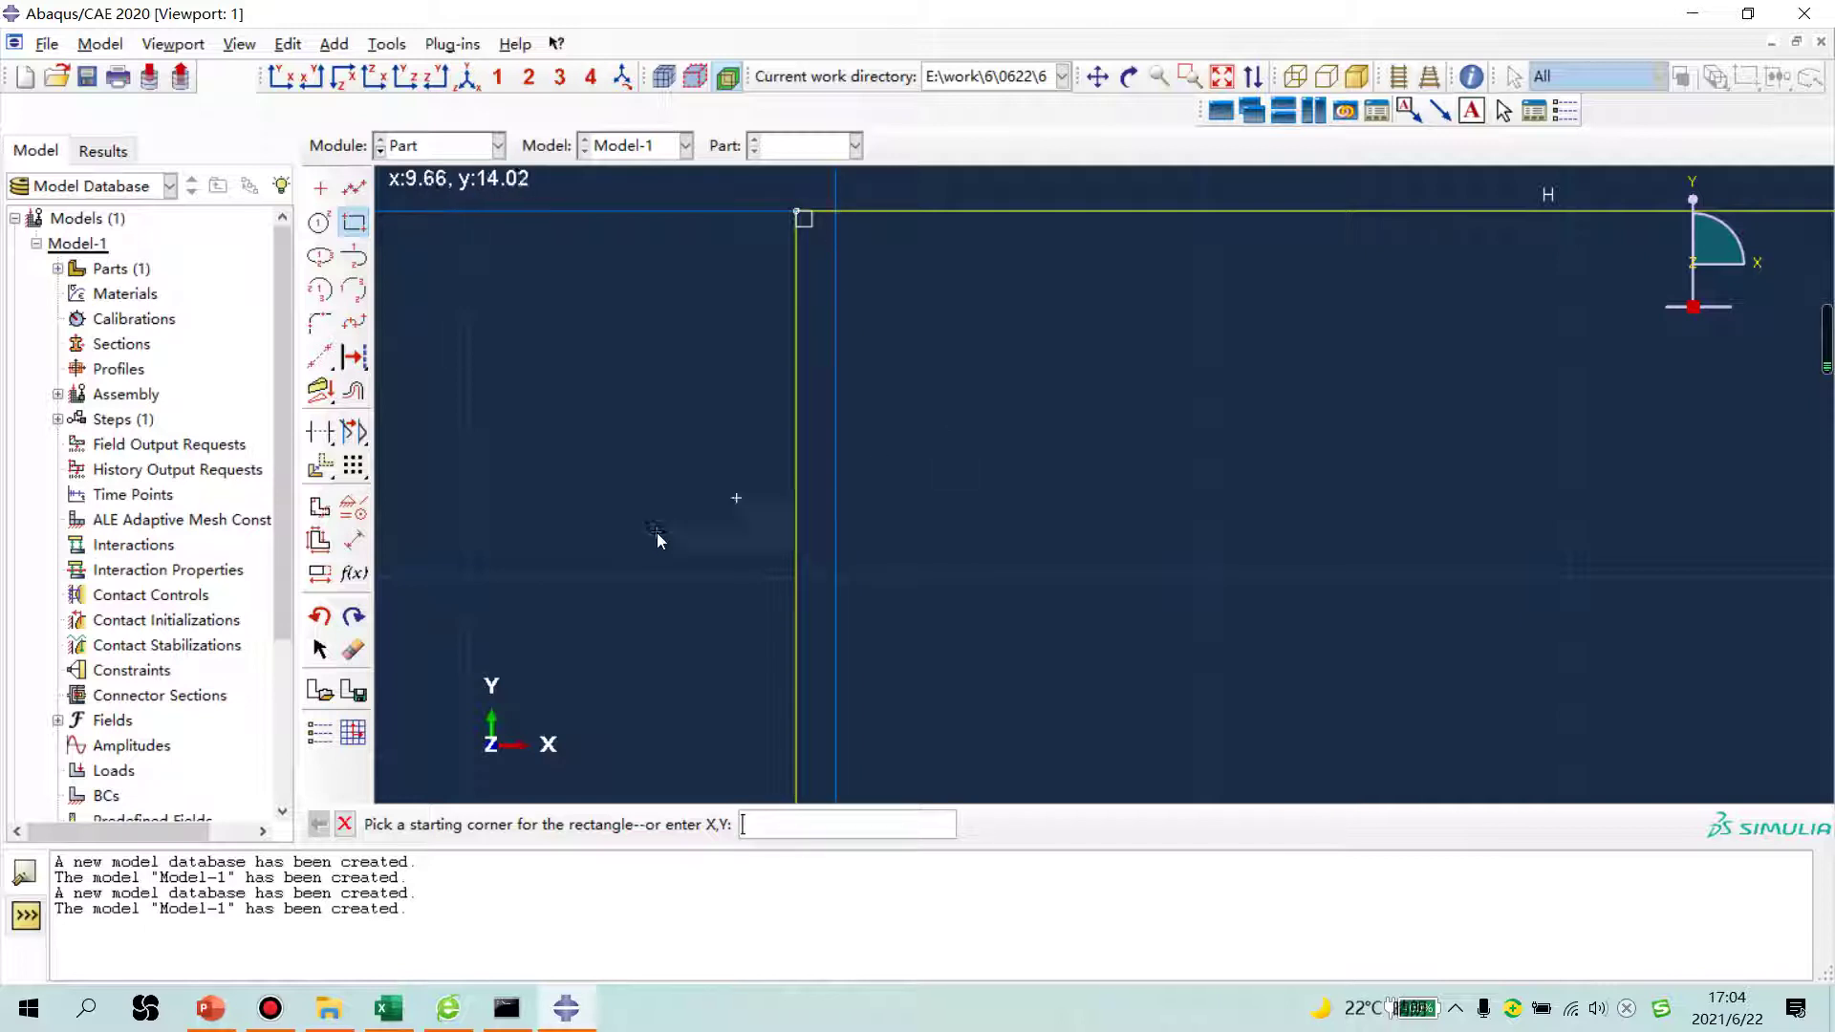
pyautogui.middleClick(651, 536)
# Step: In the Property module, define Material-1 as elastic with E 2e5 and Poisson's ratio 0.3
pyautogui.click(452, 145)
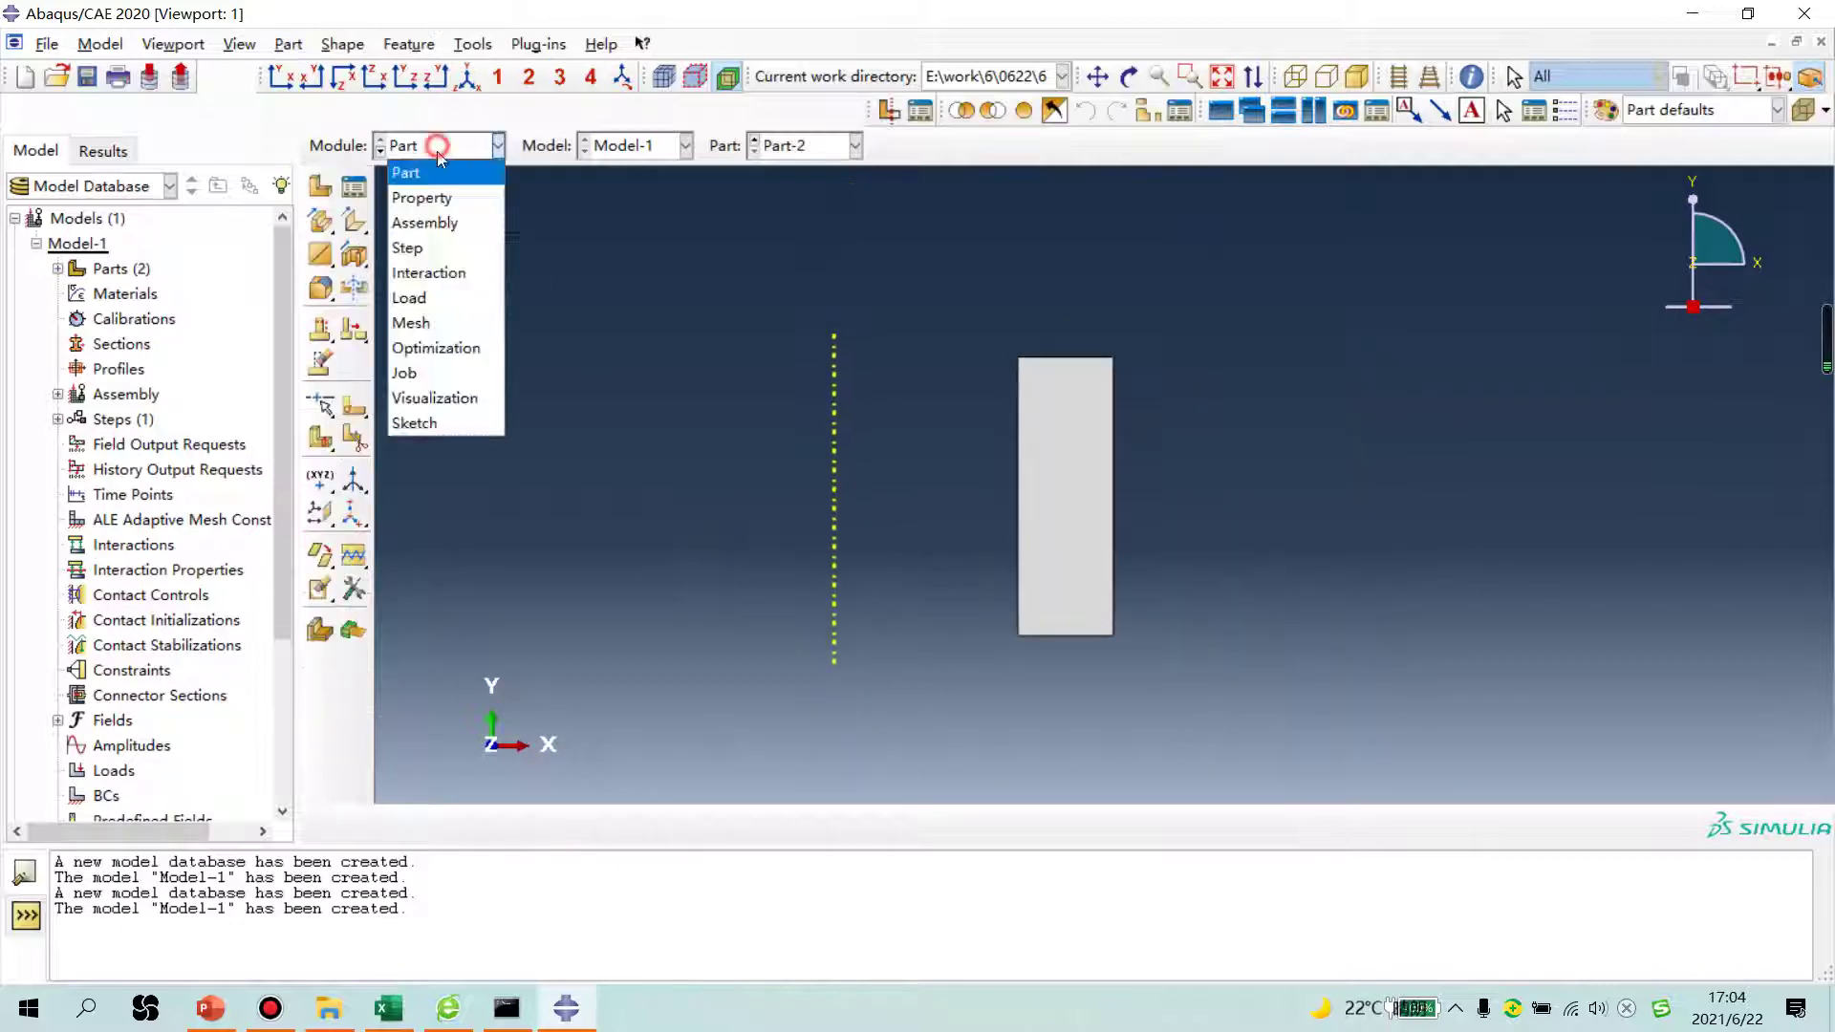
pyautogui.click(439, 192)
pyautogui.click(322, 189)
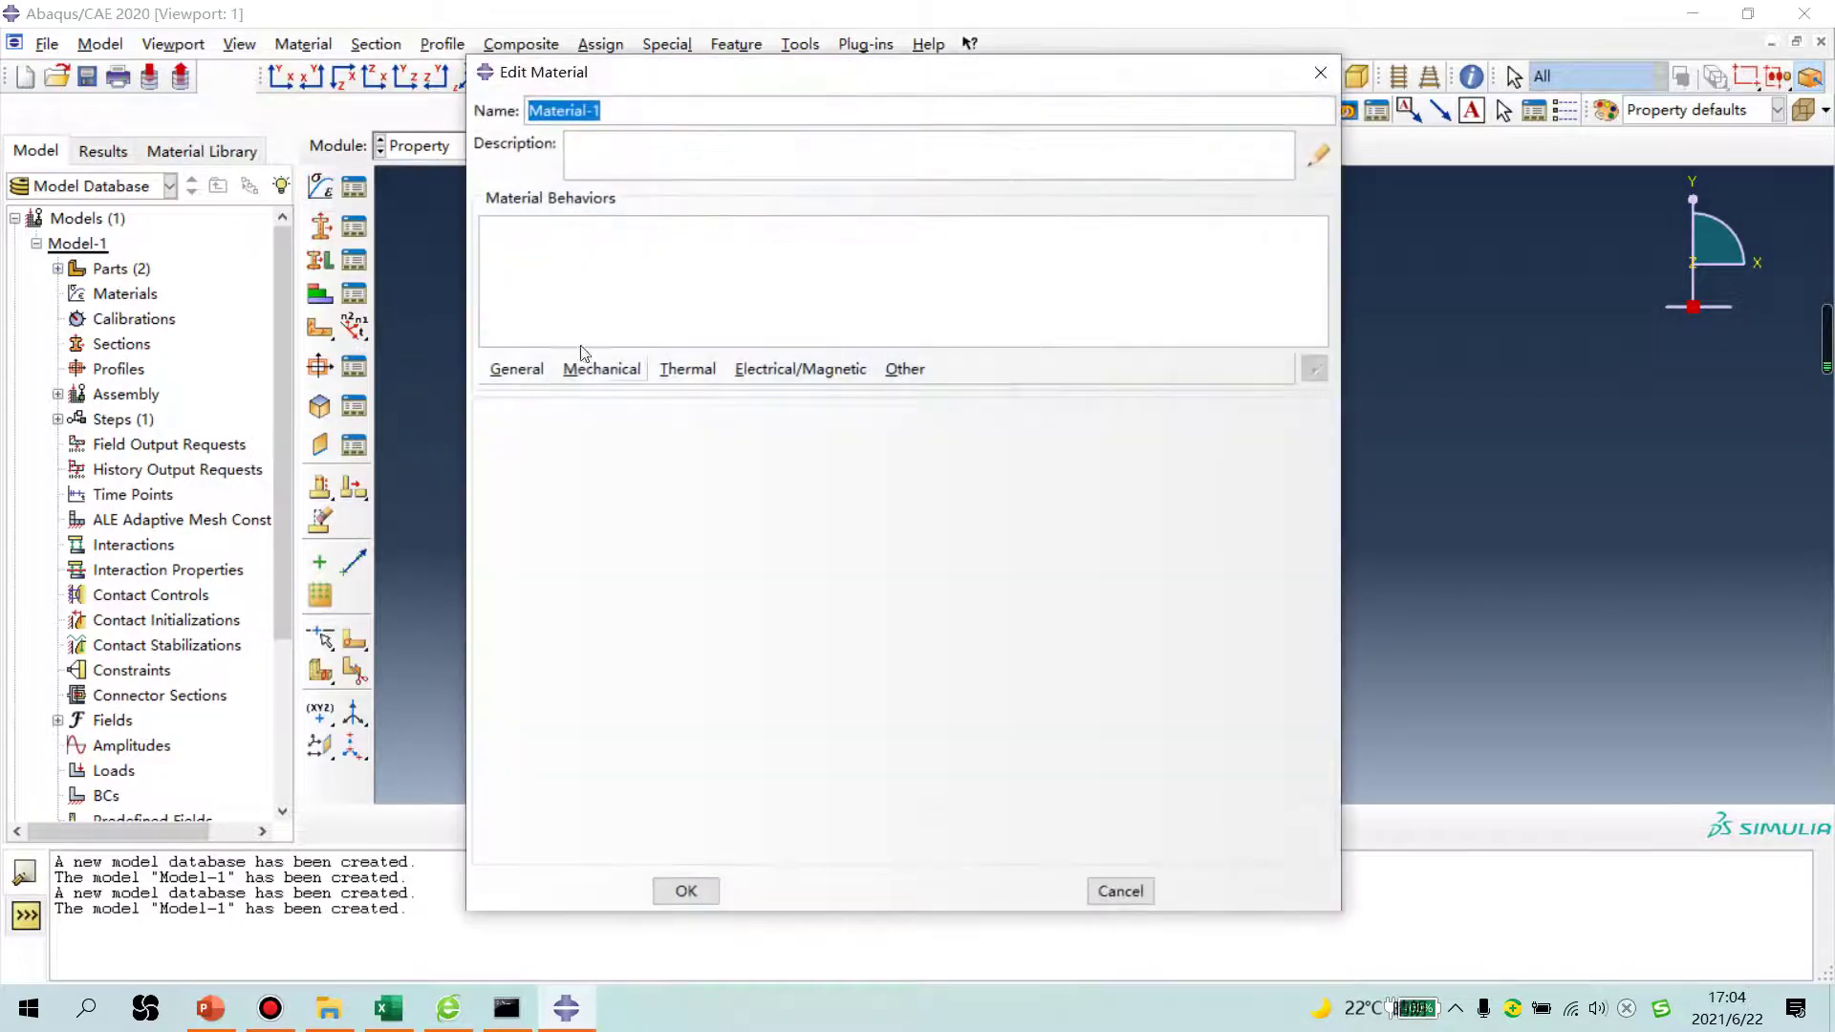
pyautogui.click(600, 369)
pyautogui.click(943, 399)
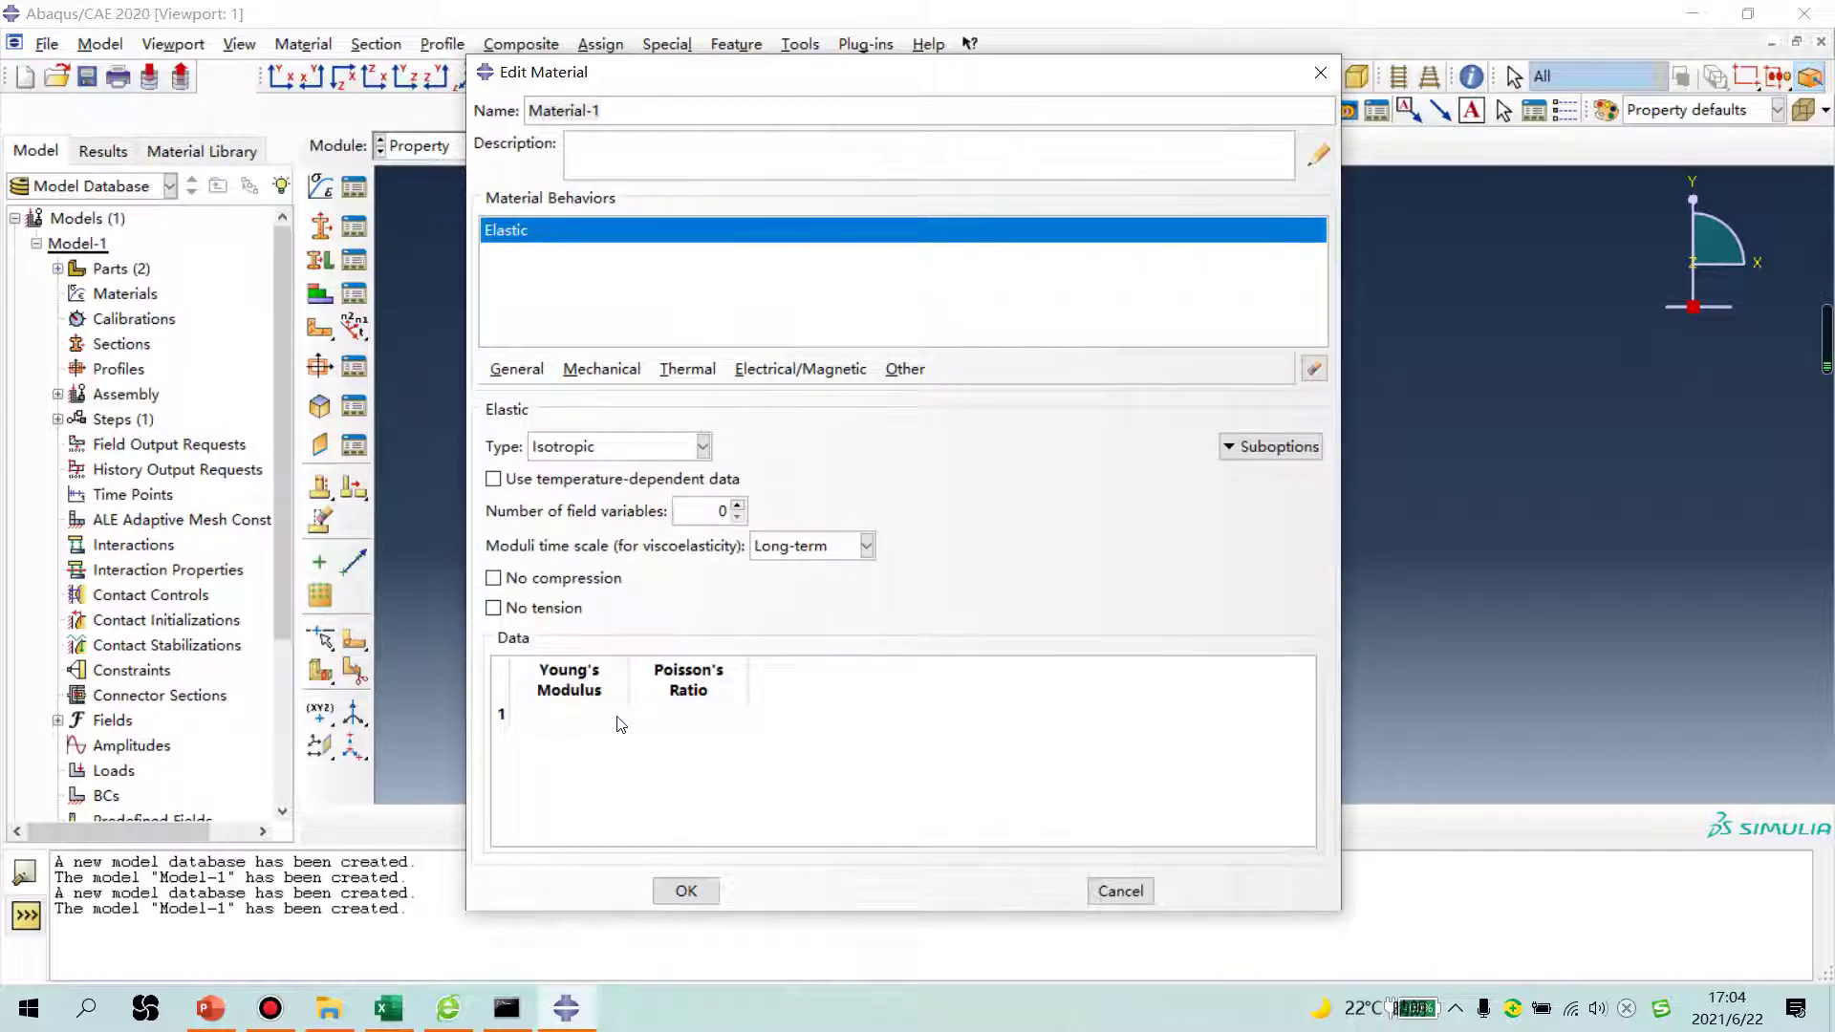
pyautogui.click(620, 716)
pyautogui.write('2e5')
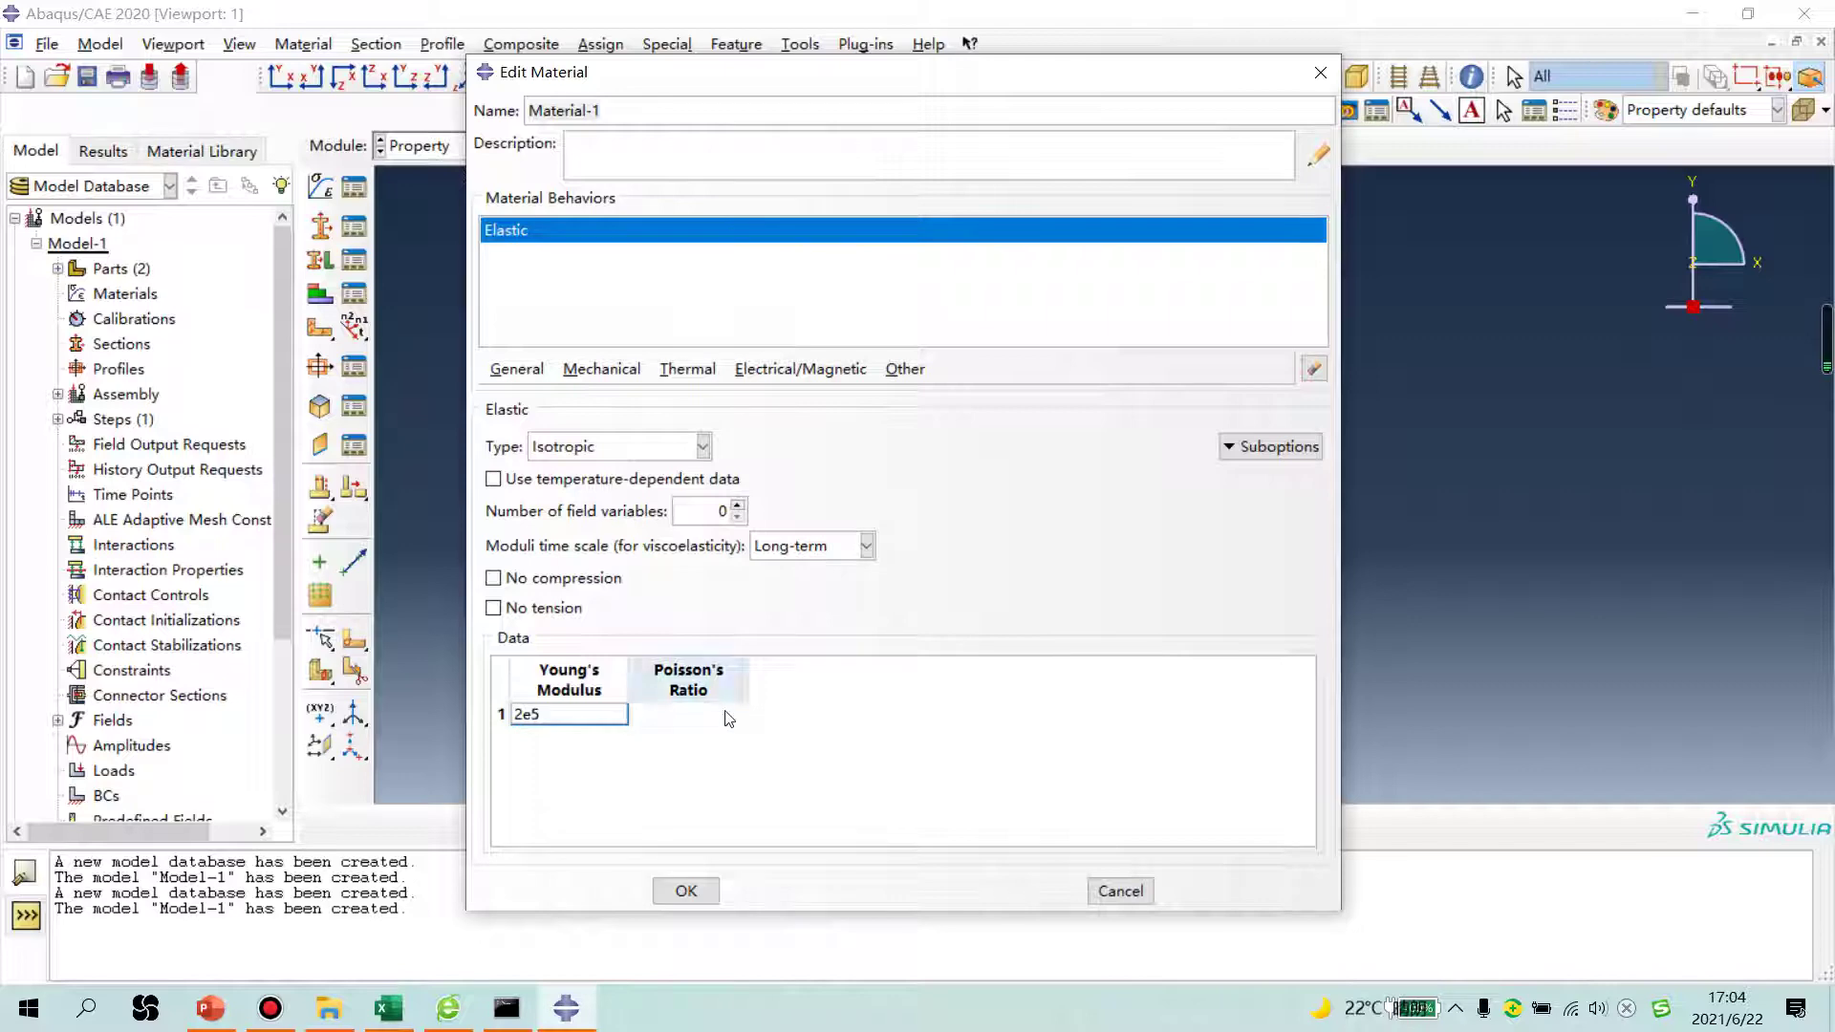
pyautogui.click(716, 714)
pyautogui.write('0.3')
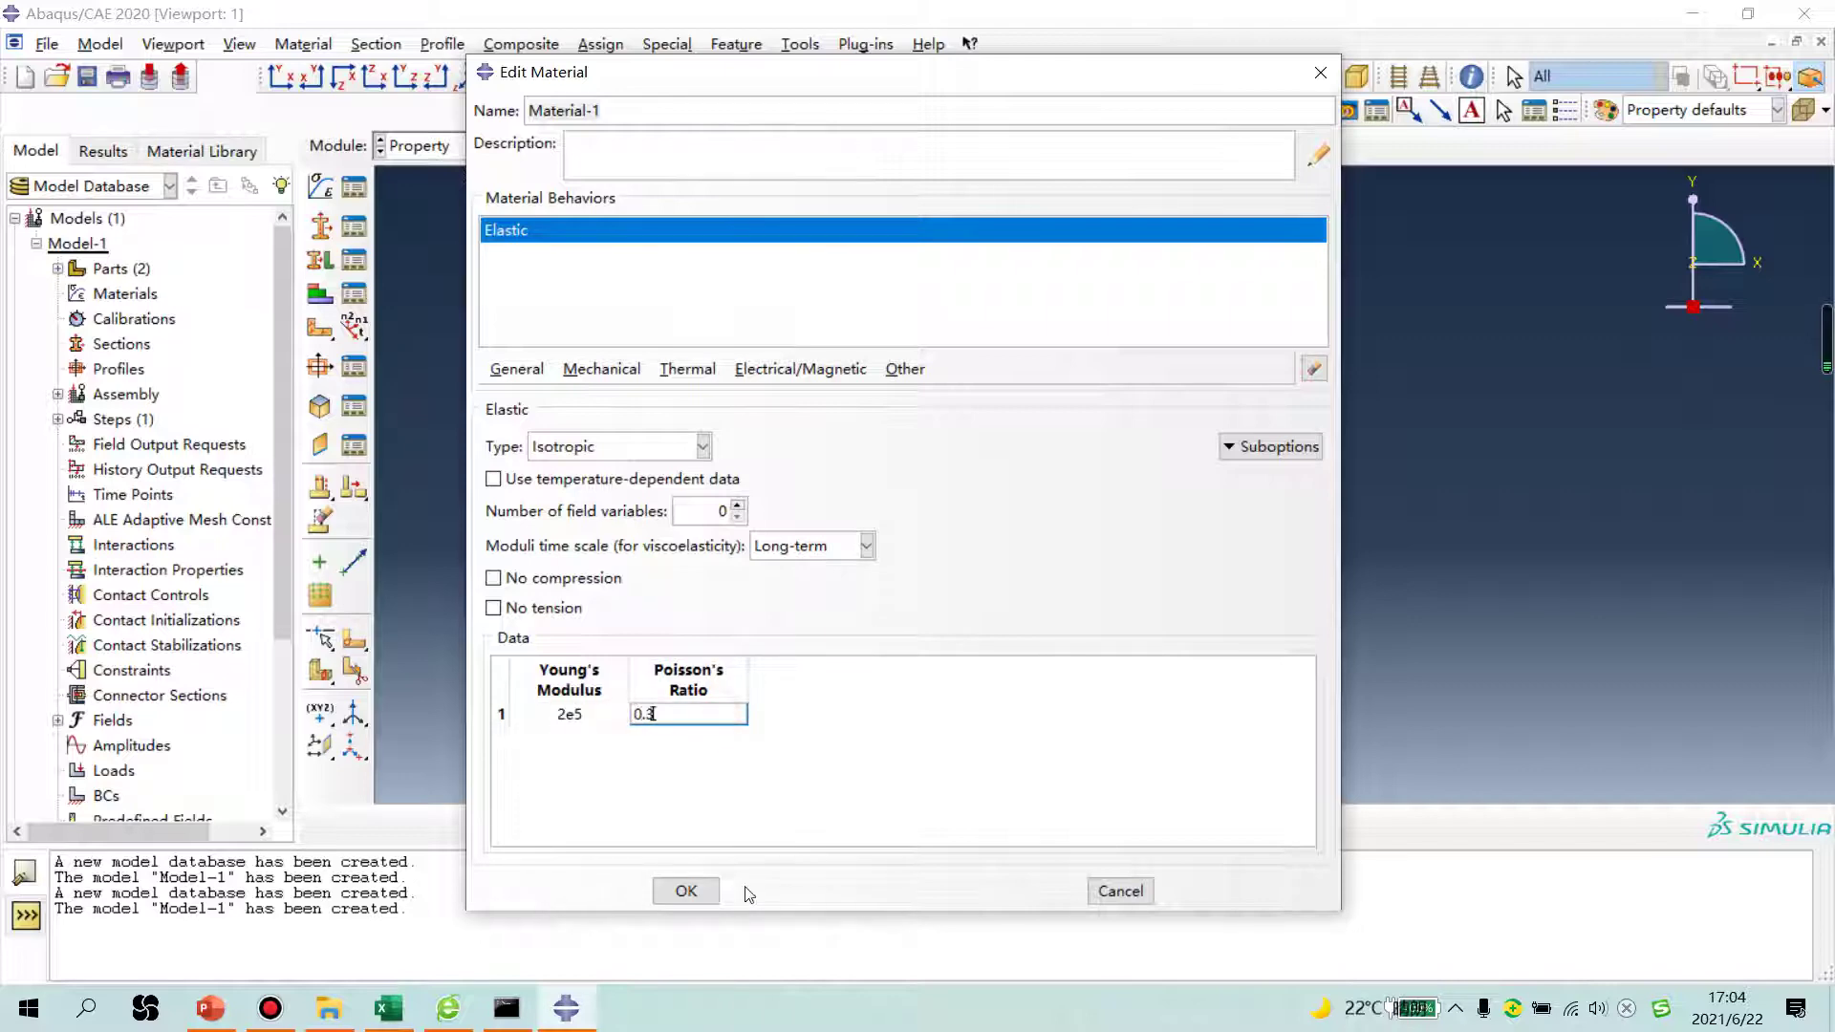
pyautogui.click(685, 890)
# Step: Create Section-1 as a solid homogeneous section
pyautogui.click(320, 226)
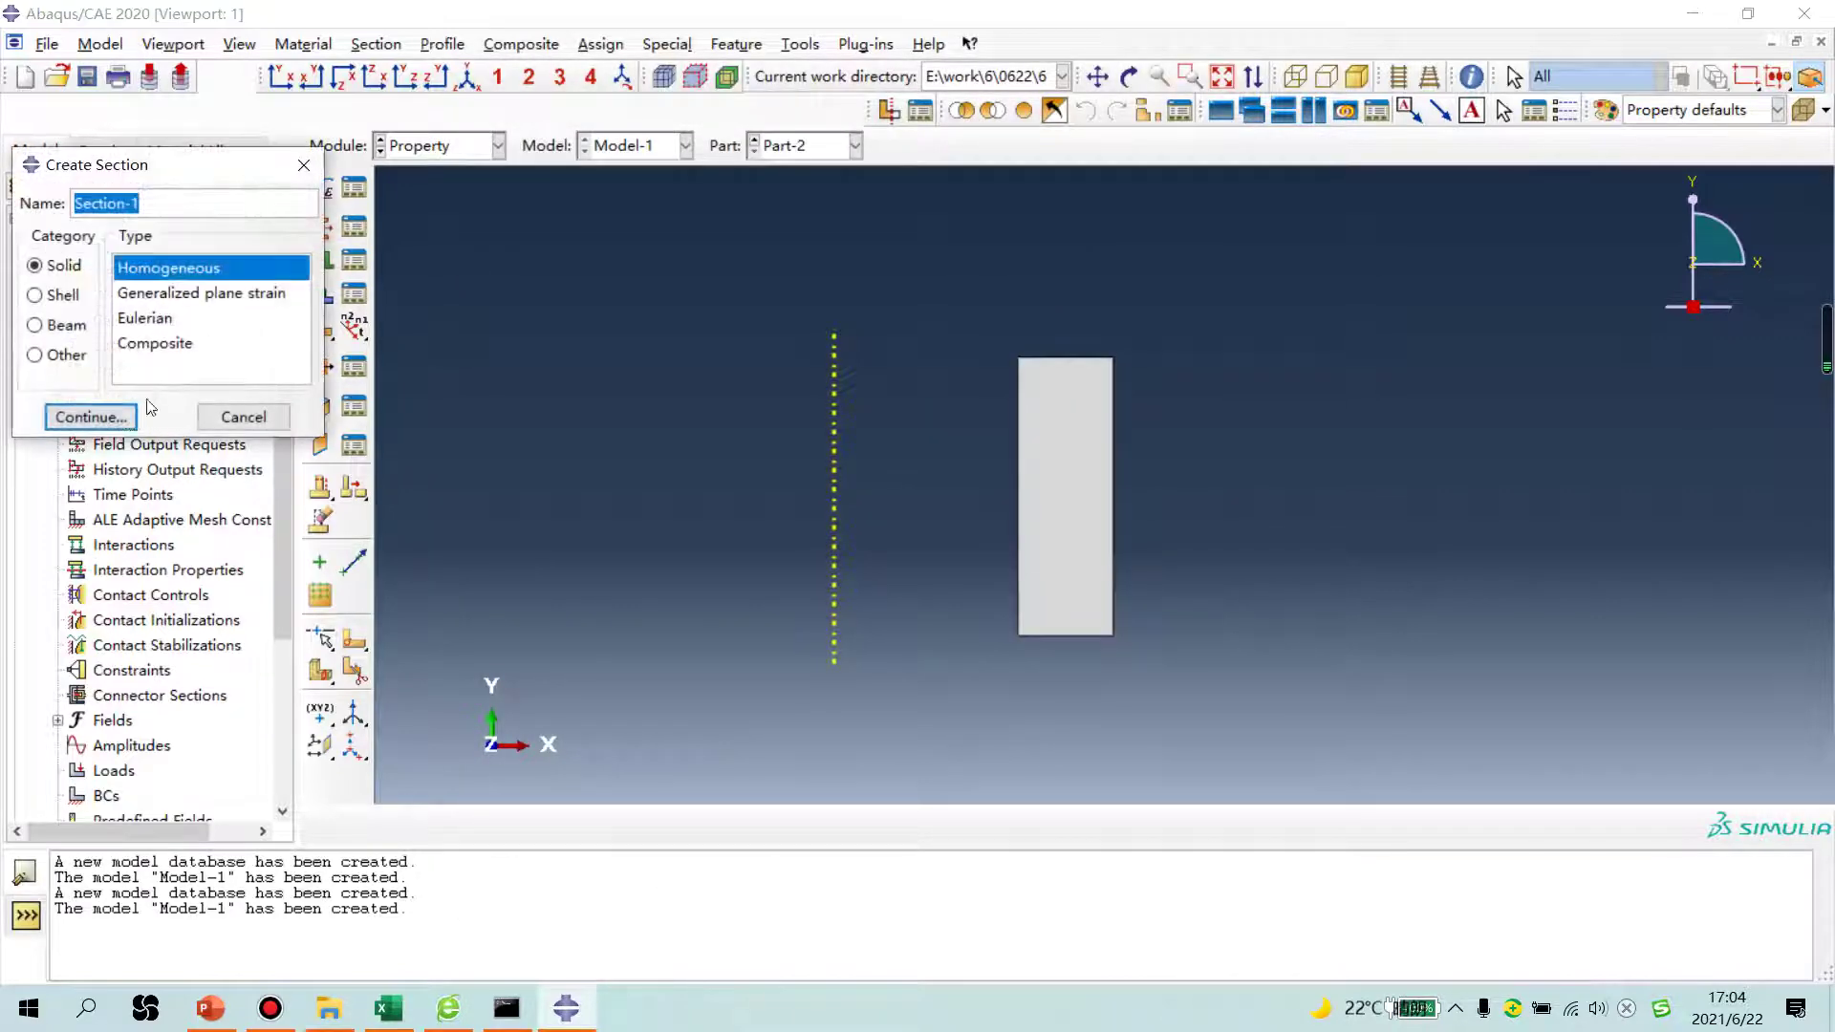
pyautogui.click(92, 416)
pyautogui.click(90, 381)
# Step: Assign Section-1 to the Part-2 rectangle
pyautogui.click(321, 259)
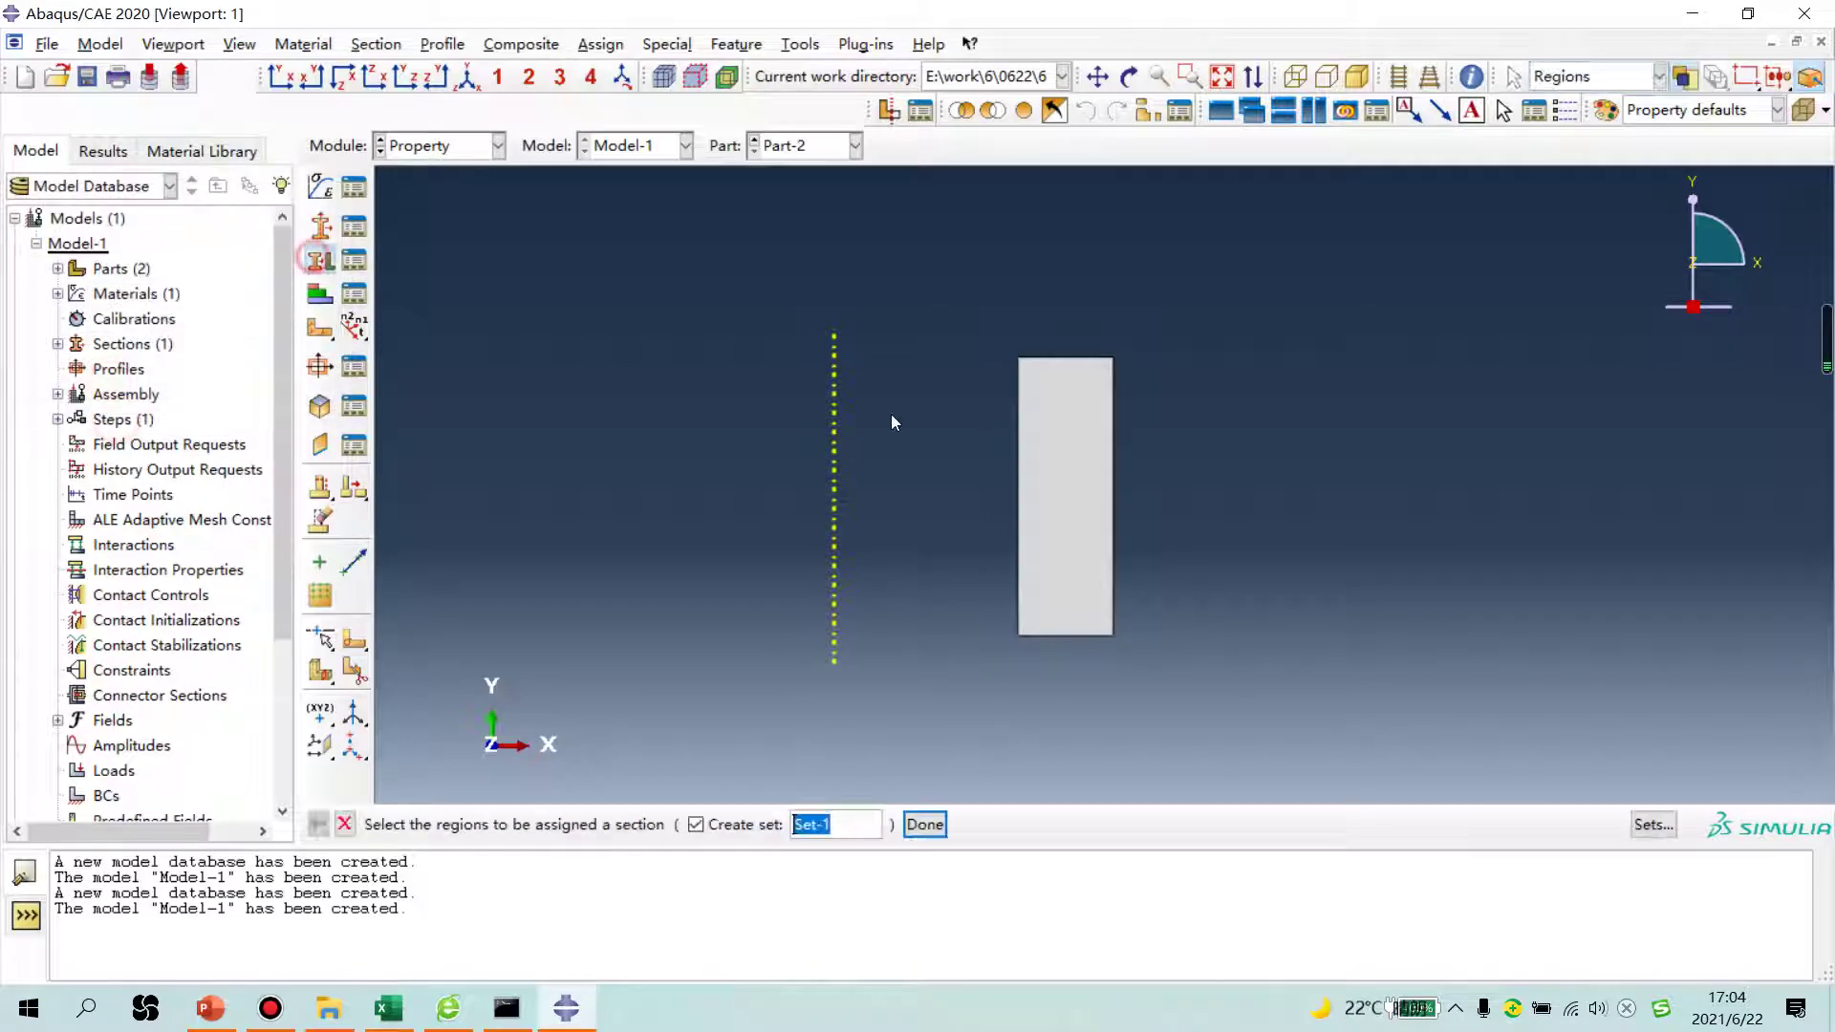
pyautogui.click(1061, 459)
pyautogui.middleClick(937, 659)
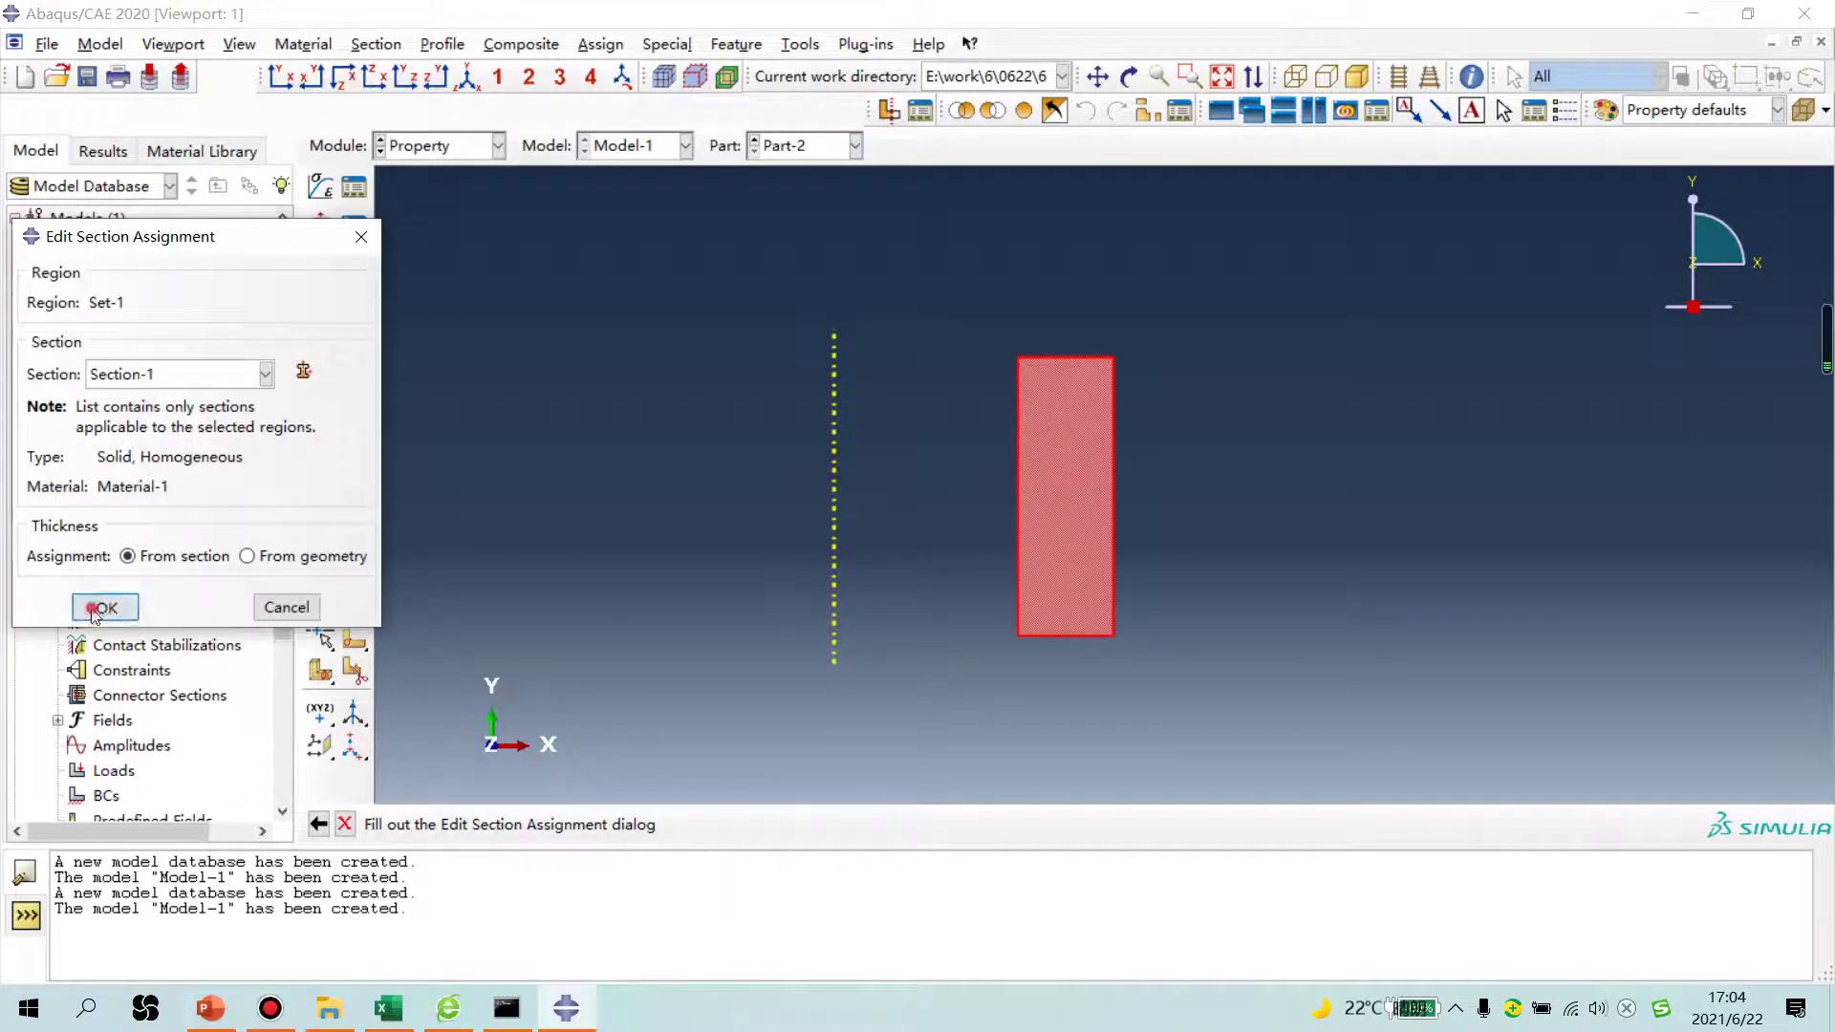
pyautogui.click(95, 608)
# Step: Switch to Part-1 and select its rectangle for section assignment
pyautogui.click(802, 145)
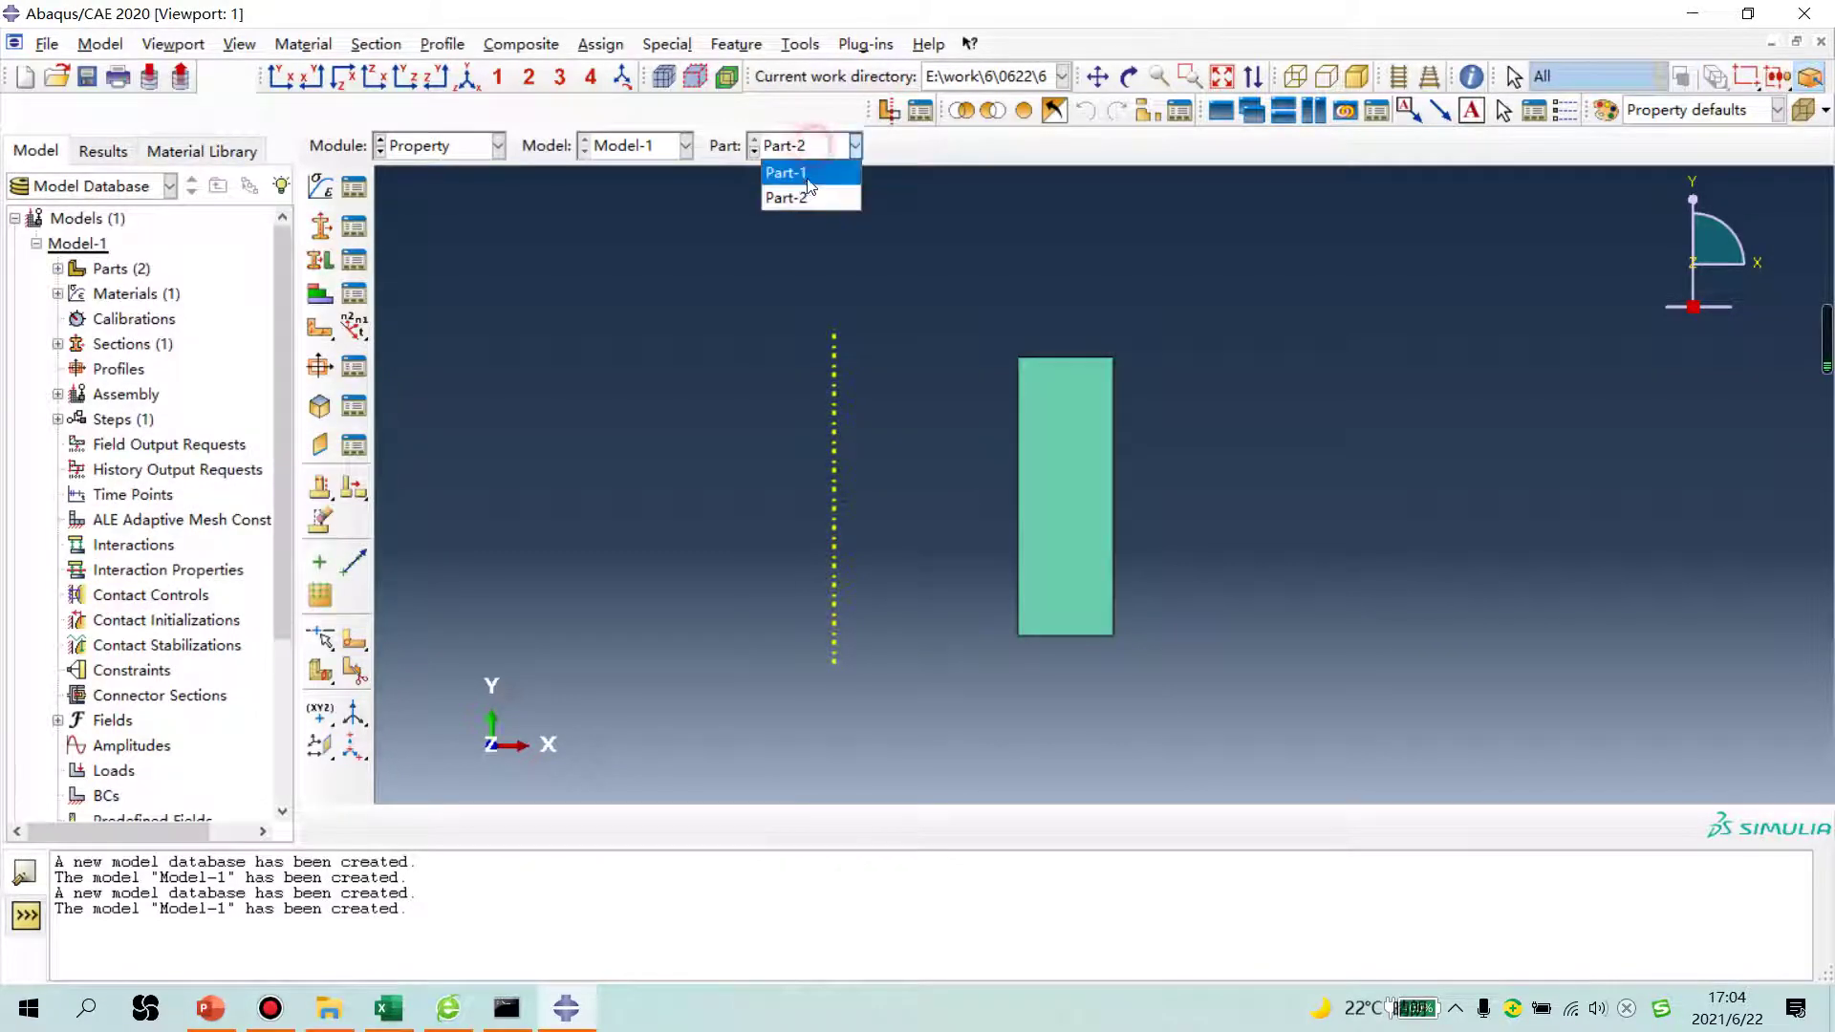
pyautogui.click(321, 270)
pyautogui.click(1111, 458)
pyautogui.middleClick(1007, 575)
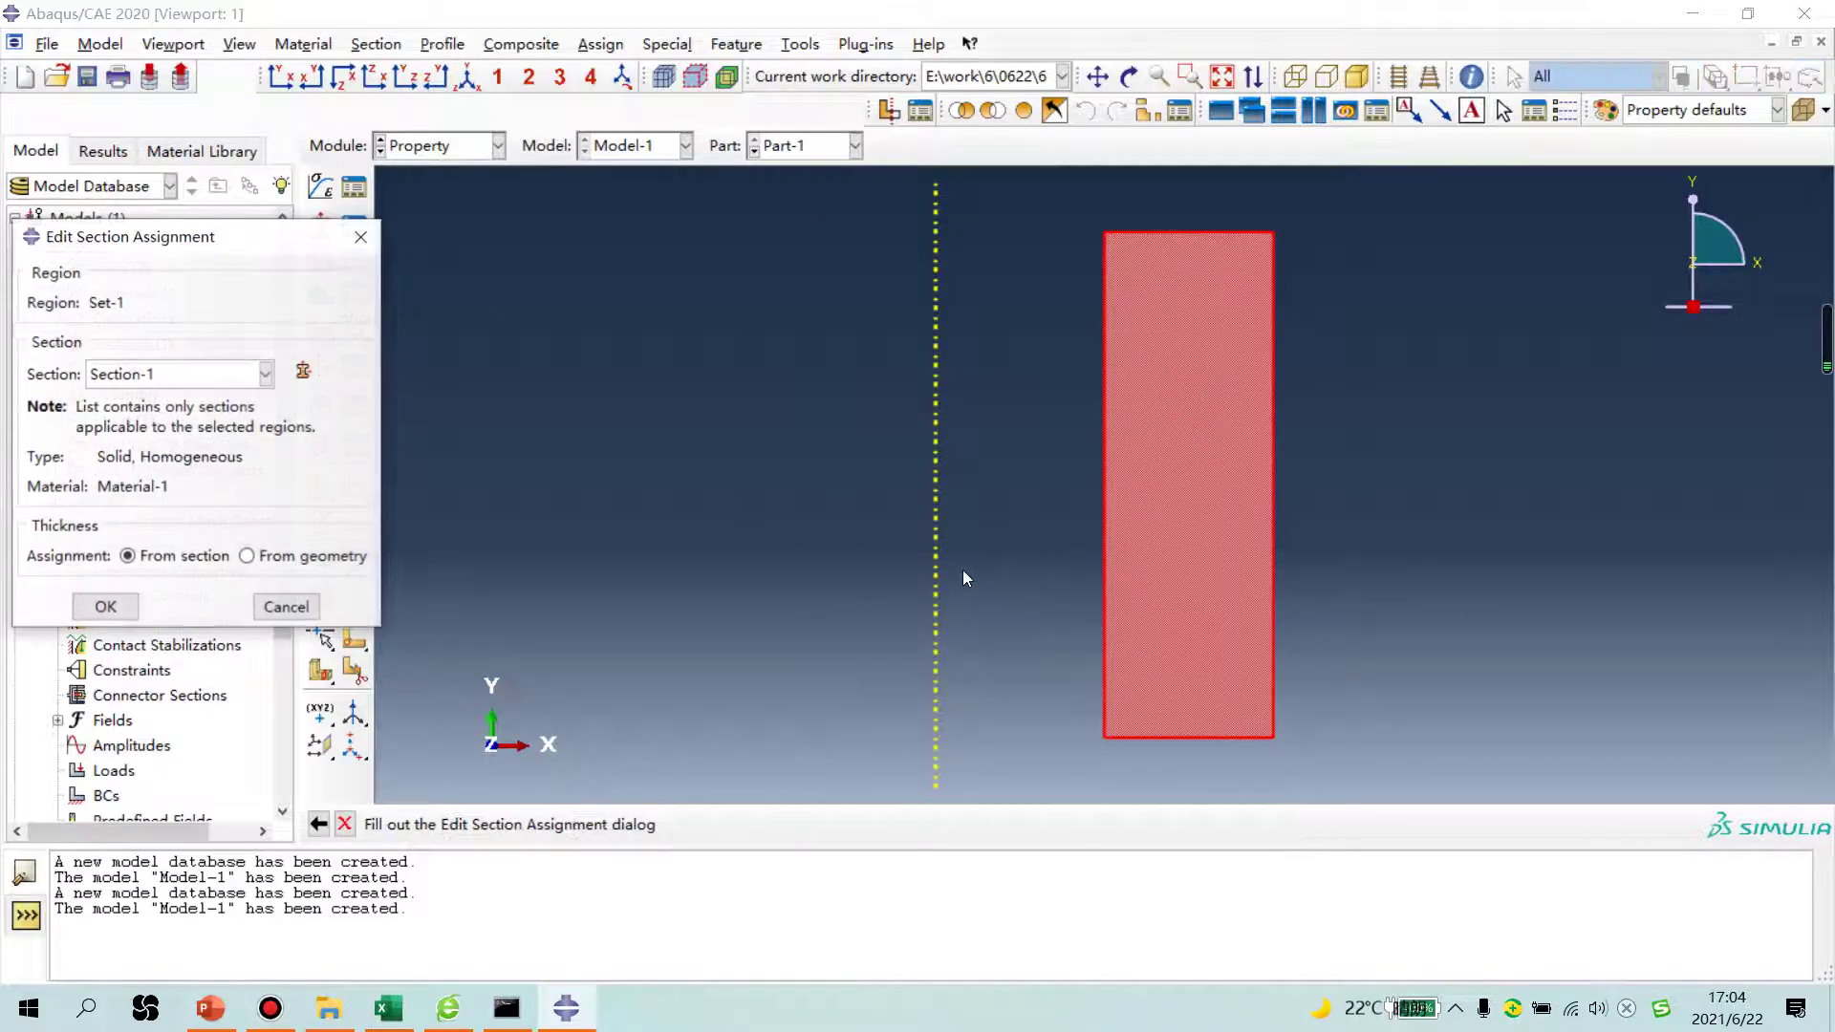
# Step: Finish assigning Section-1 to Part-1 and switch to the Assembly module
pyautogui.click(105, 606)
pyautogui.click(417, 144)
pyautogui.click(421, 225)
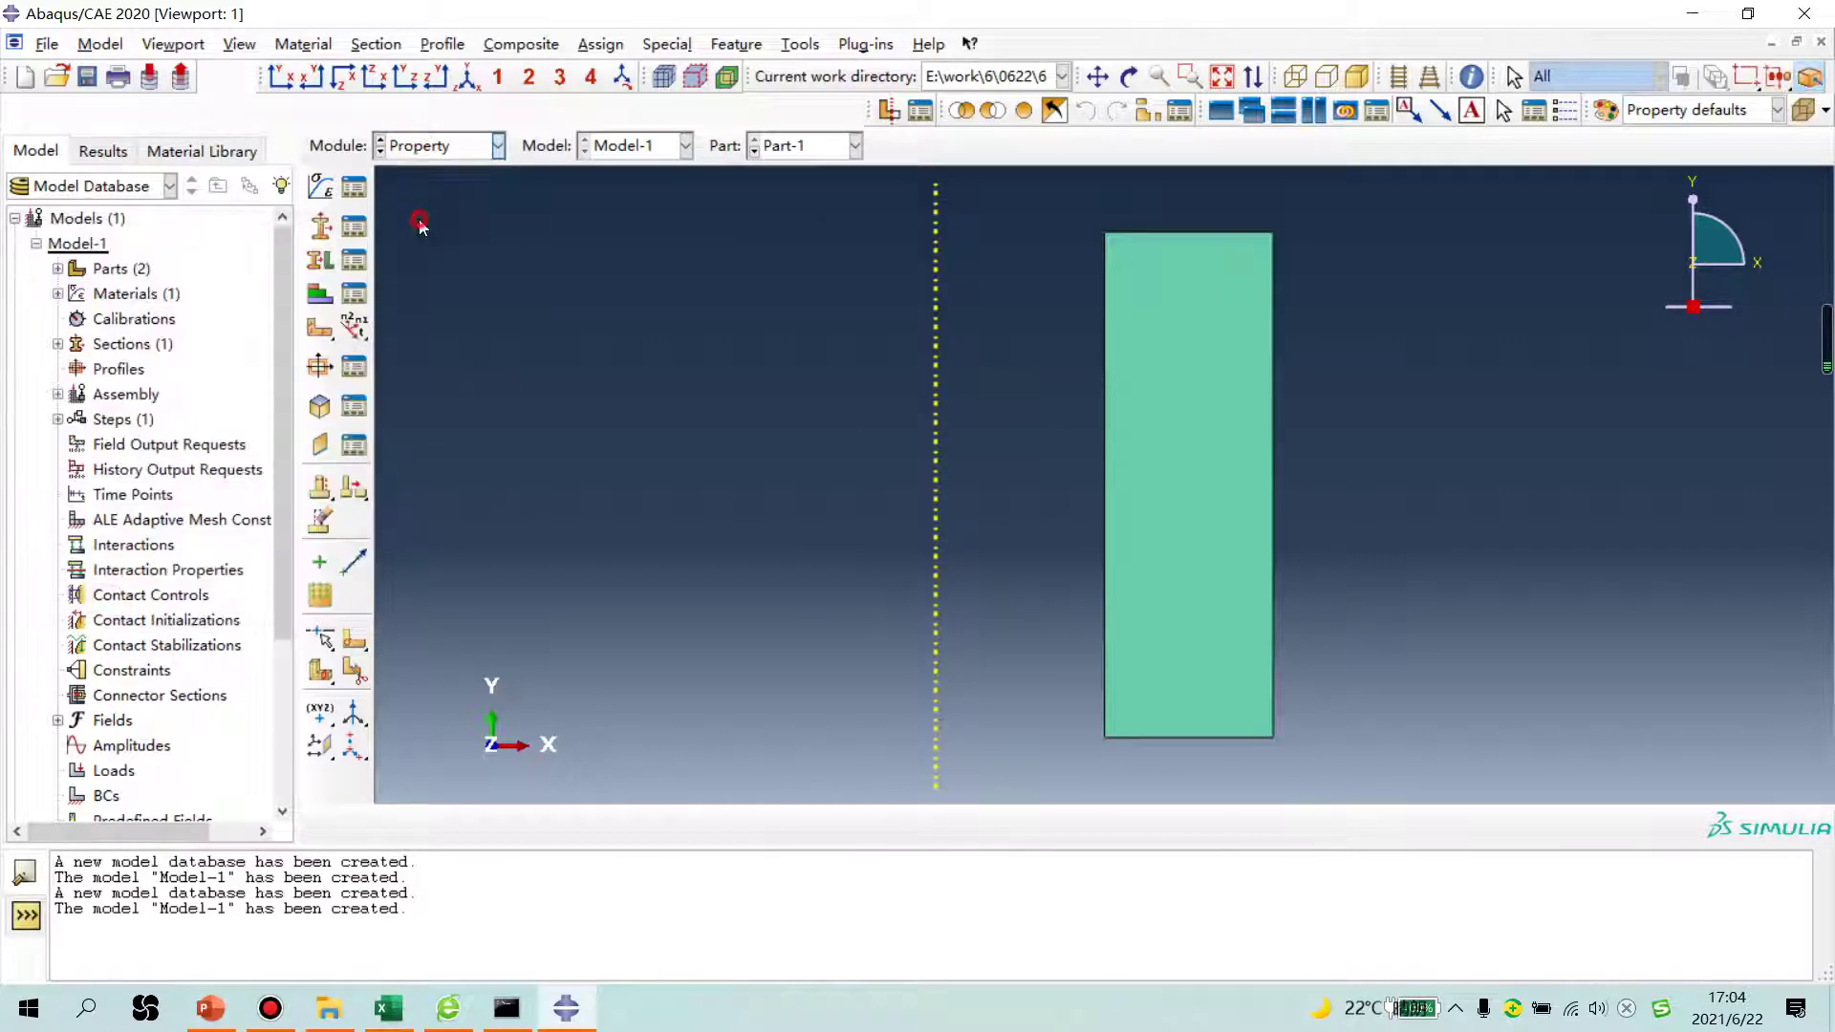
# Step: Add instances of Part-1 and Part-2 to the assembly
pyautogui.click(321, 187)
pyautogui.click(505, 426)
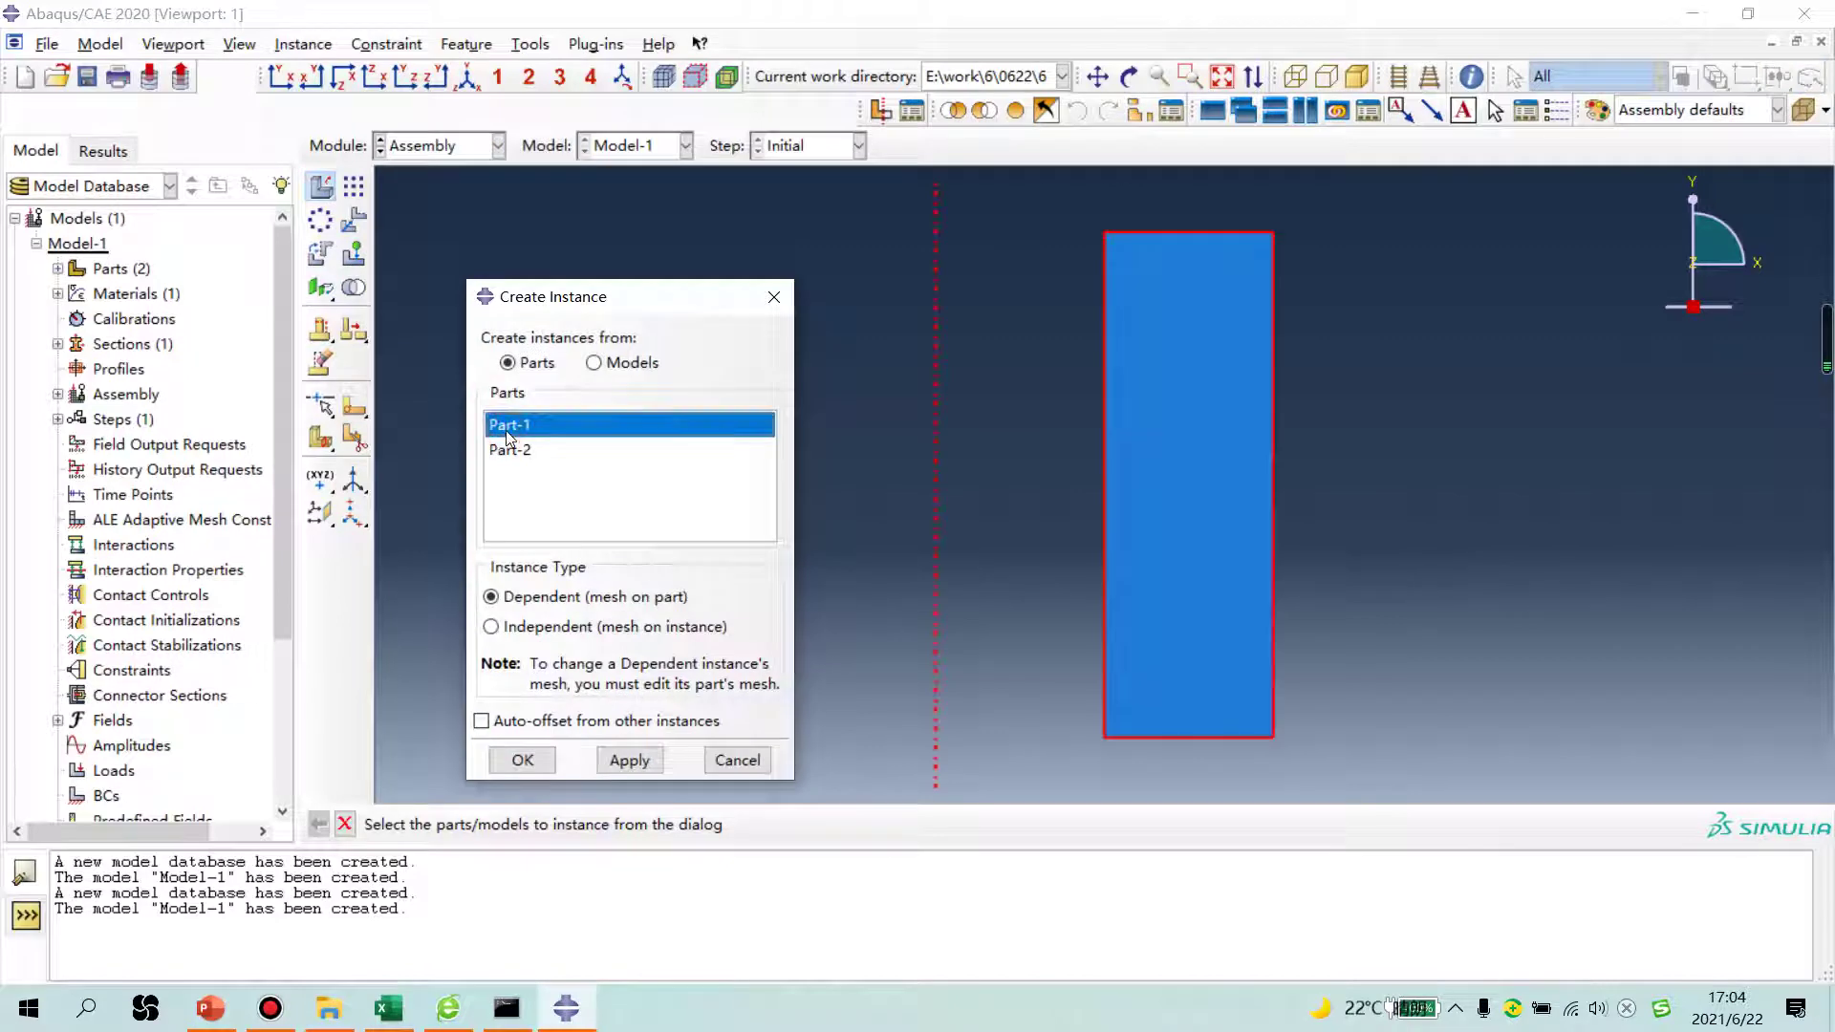
pyautogui.keyDown('shift'); pyautogui.click(521, 453); pyautogui.keyUp('shift')
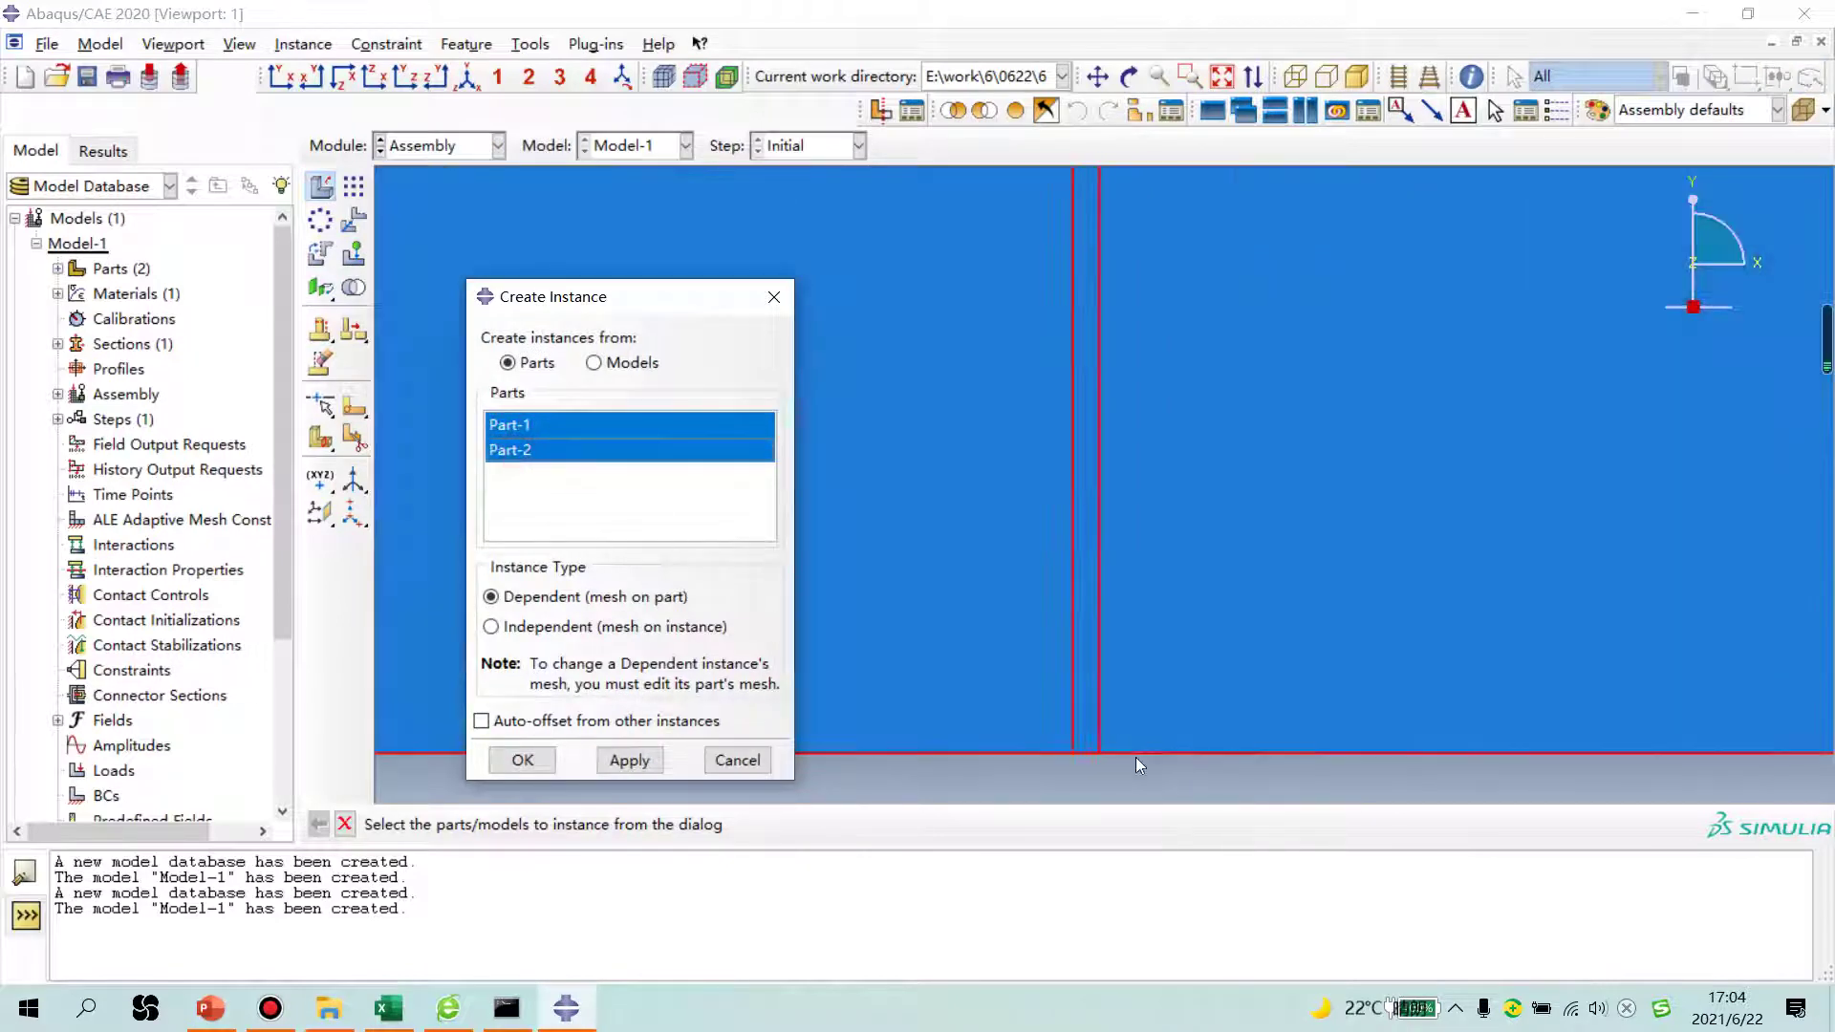
pyautogui.click(522, 759)
pyautogui.click(417, 146)
# Step: Create Static, General Step-1: Nlgeom on, 10000 increments, sizes 0.001, 1E-07, 0.1
pyautogui.click(408, 248)
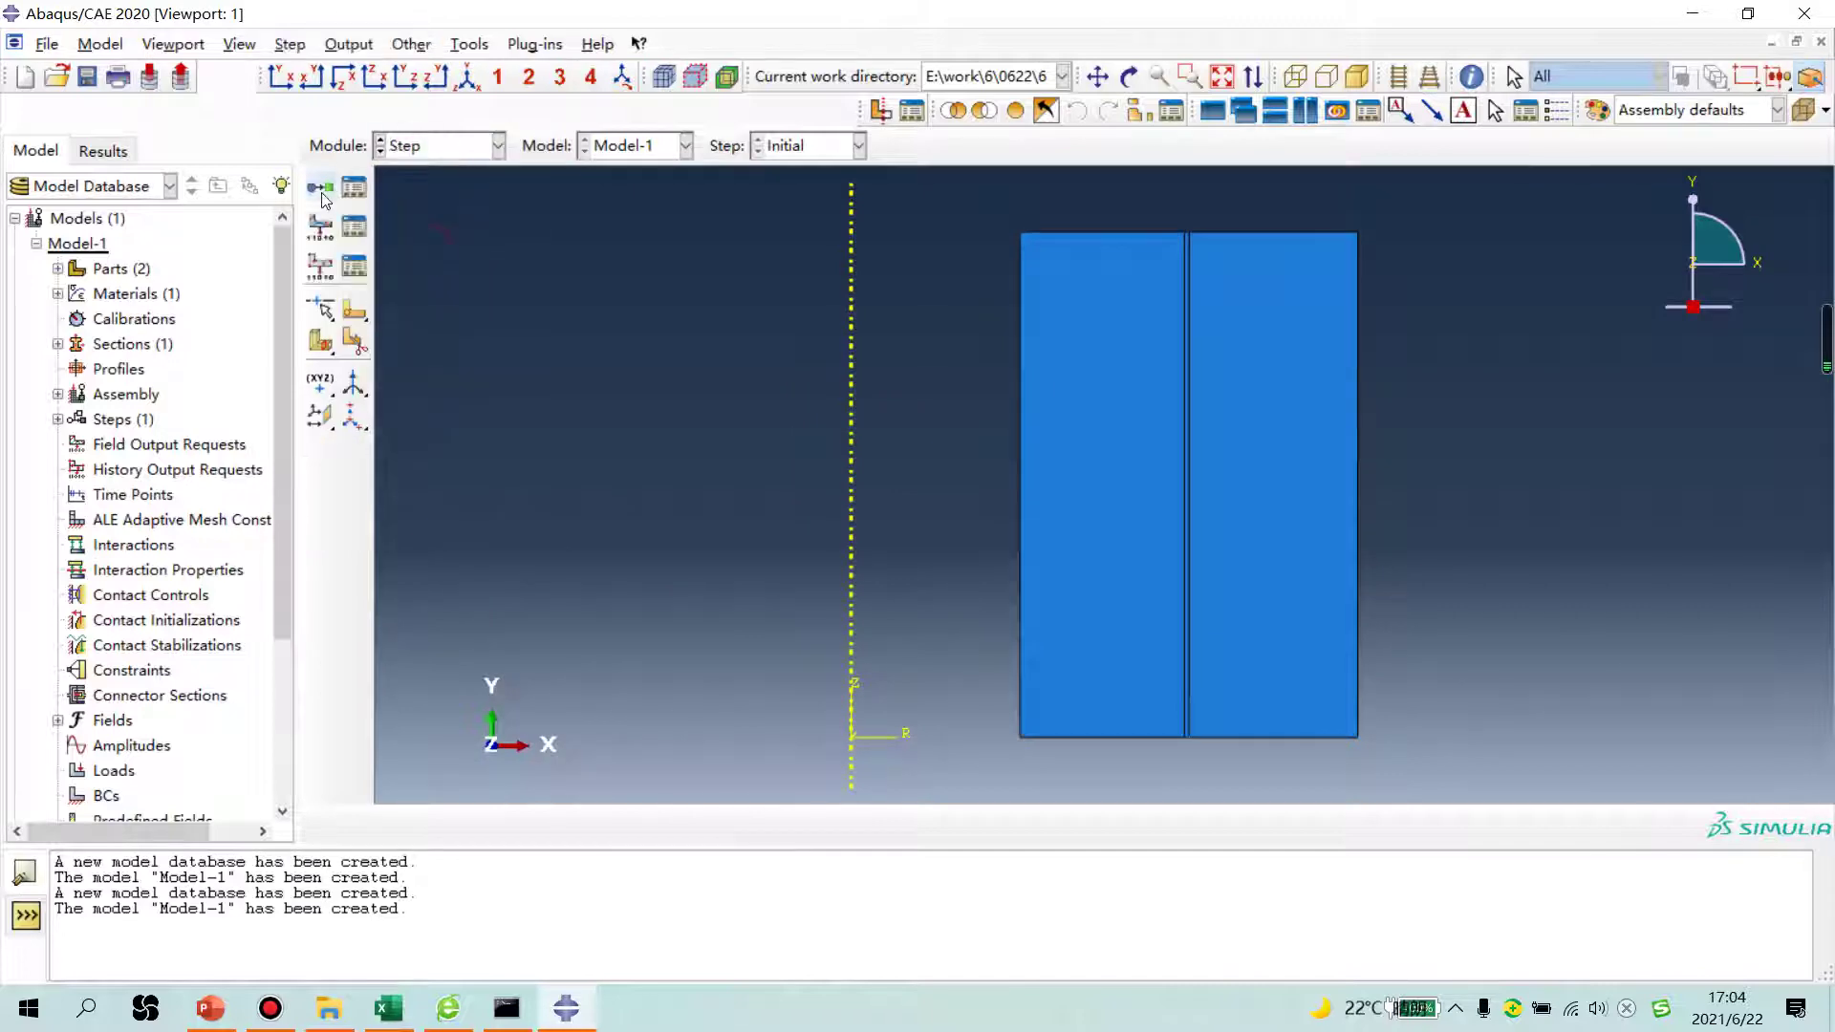
pyautogui.click(321, 187)
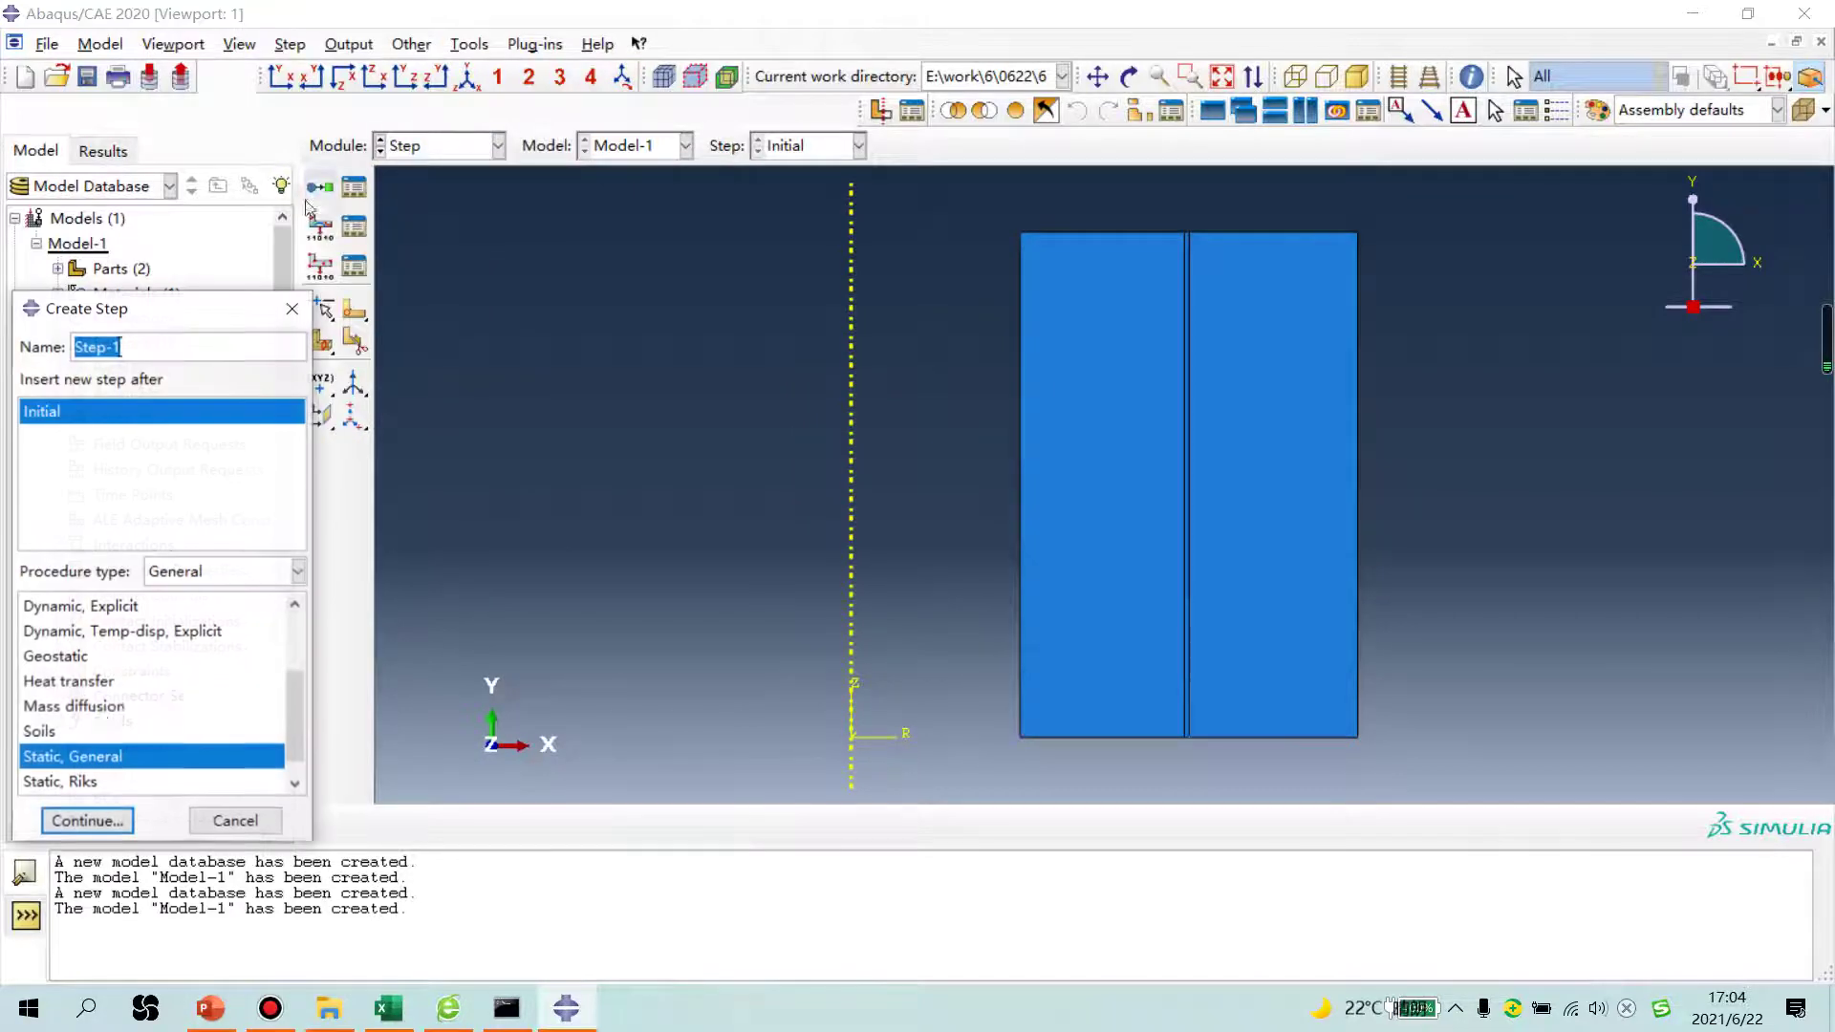
pyautogui.click(86, 822)
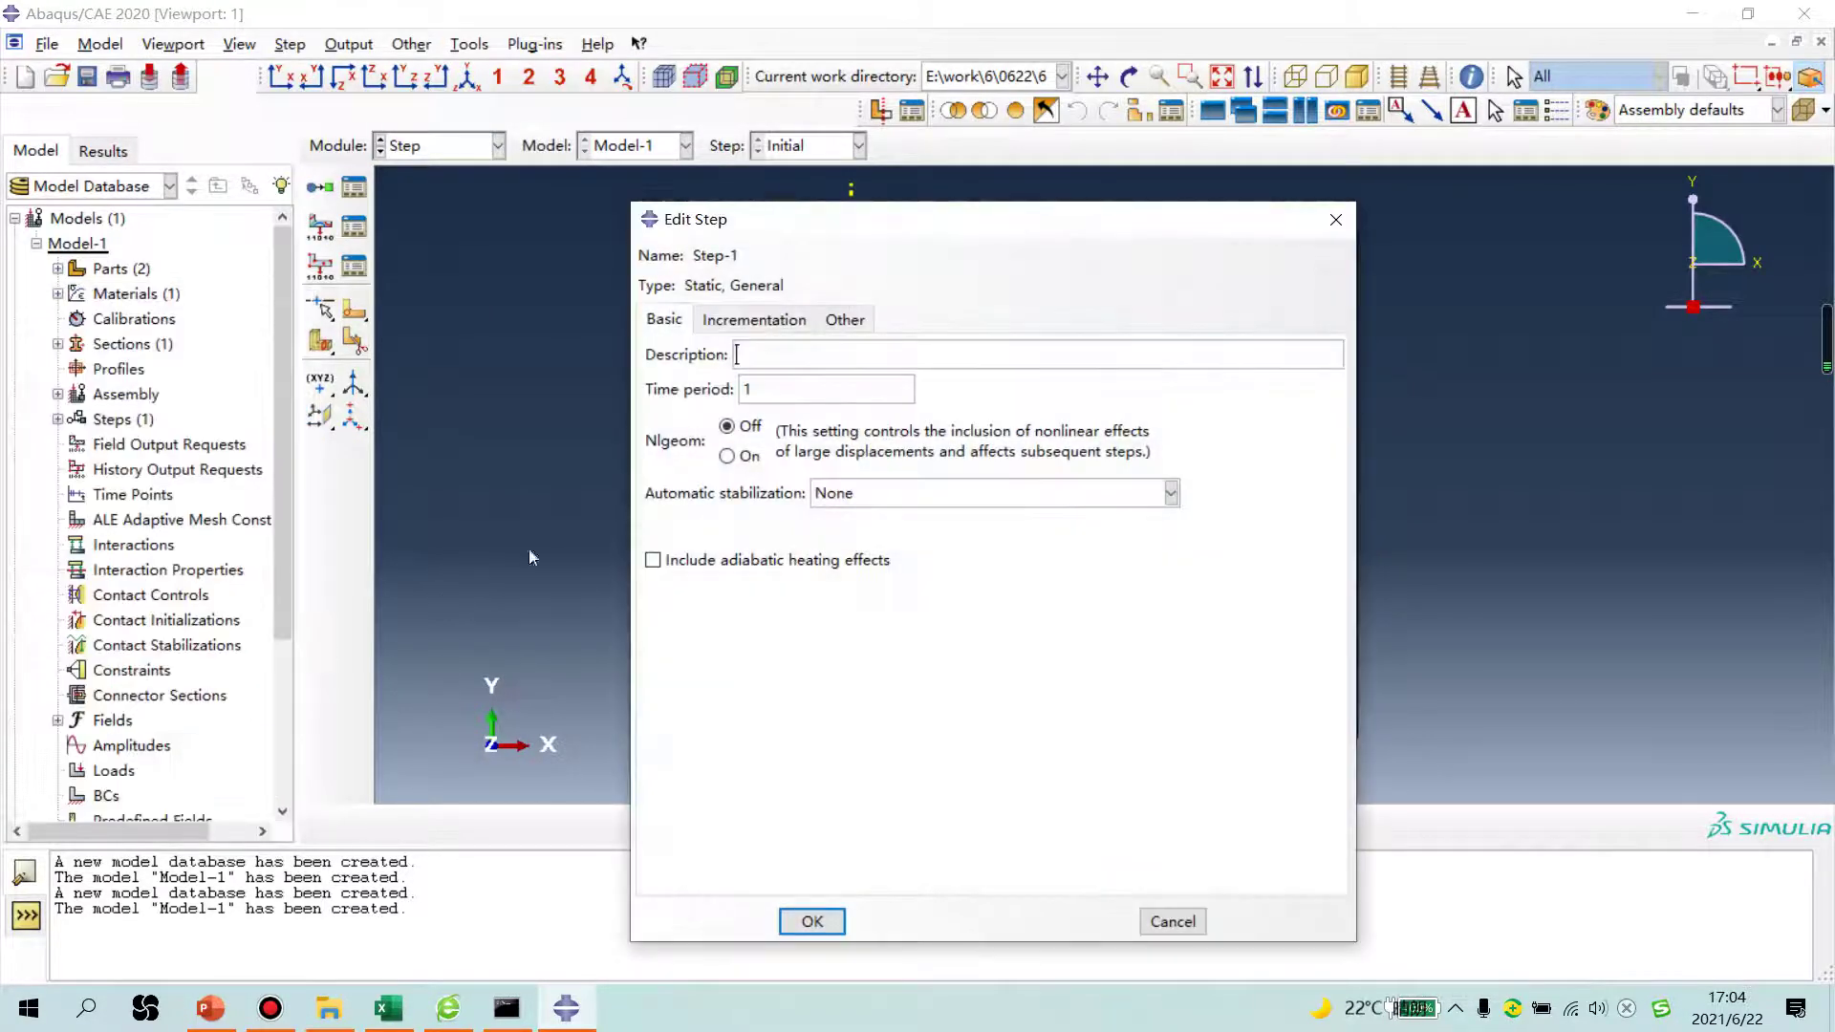
pyautogui.click(729, 456)
pyautogui.click(761, 319)
pyautogui.doubleClick(764, 445)
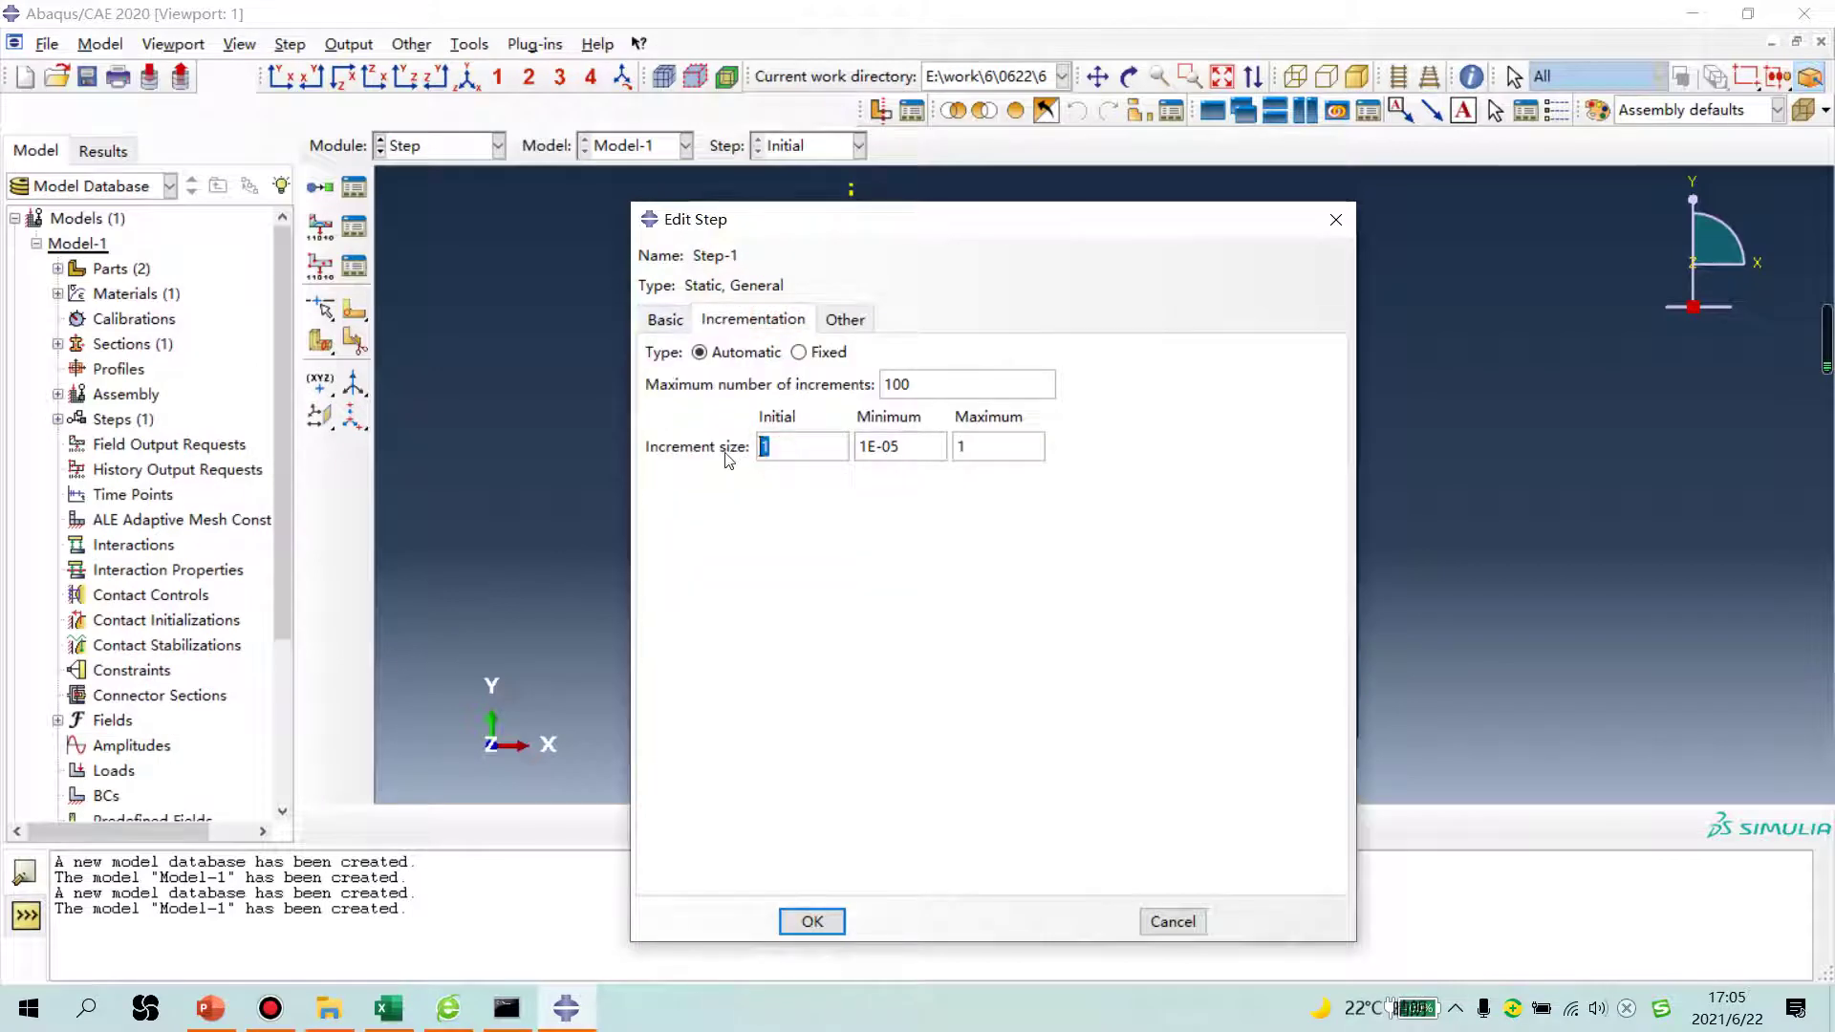
pyautogui.write('1')
pyautogui.doubleClick(999, 445)
pyautogui.write('0.1')
pyautogui.click(941, 383)
pyautogui.write('00')
pyautogui.doubleClick(892, 445)
pyautogui.click(812, 922)
# Step: Begin a surface-to-surface contact interaction in the Interaction module
pyautogui.click(437, 144)
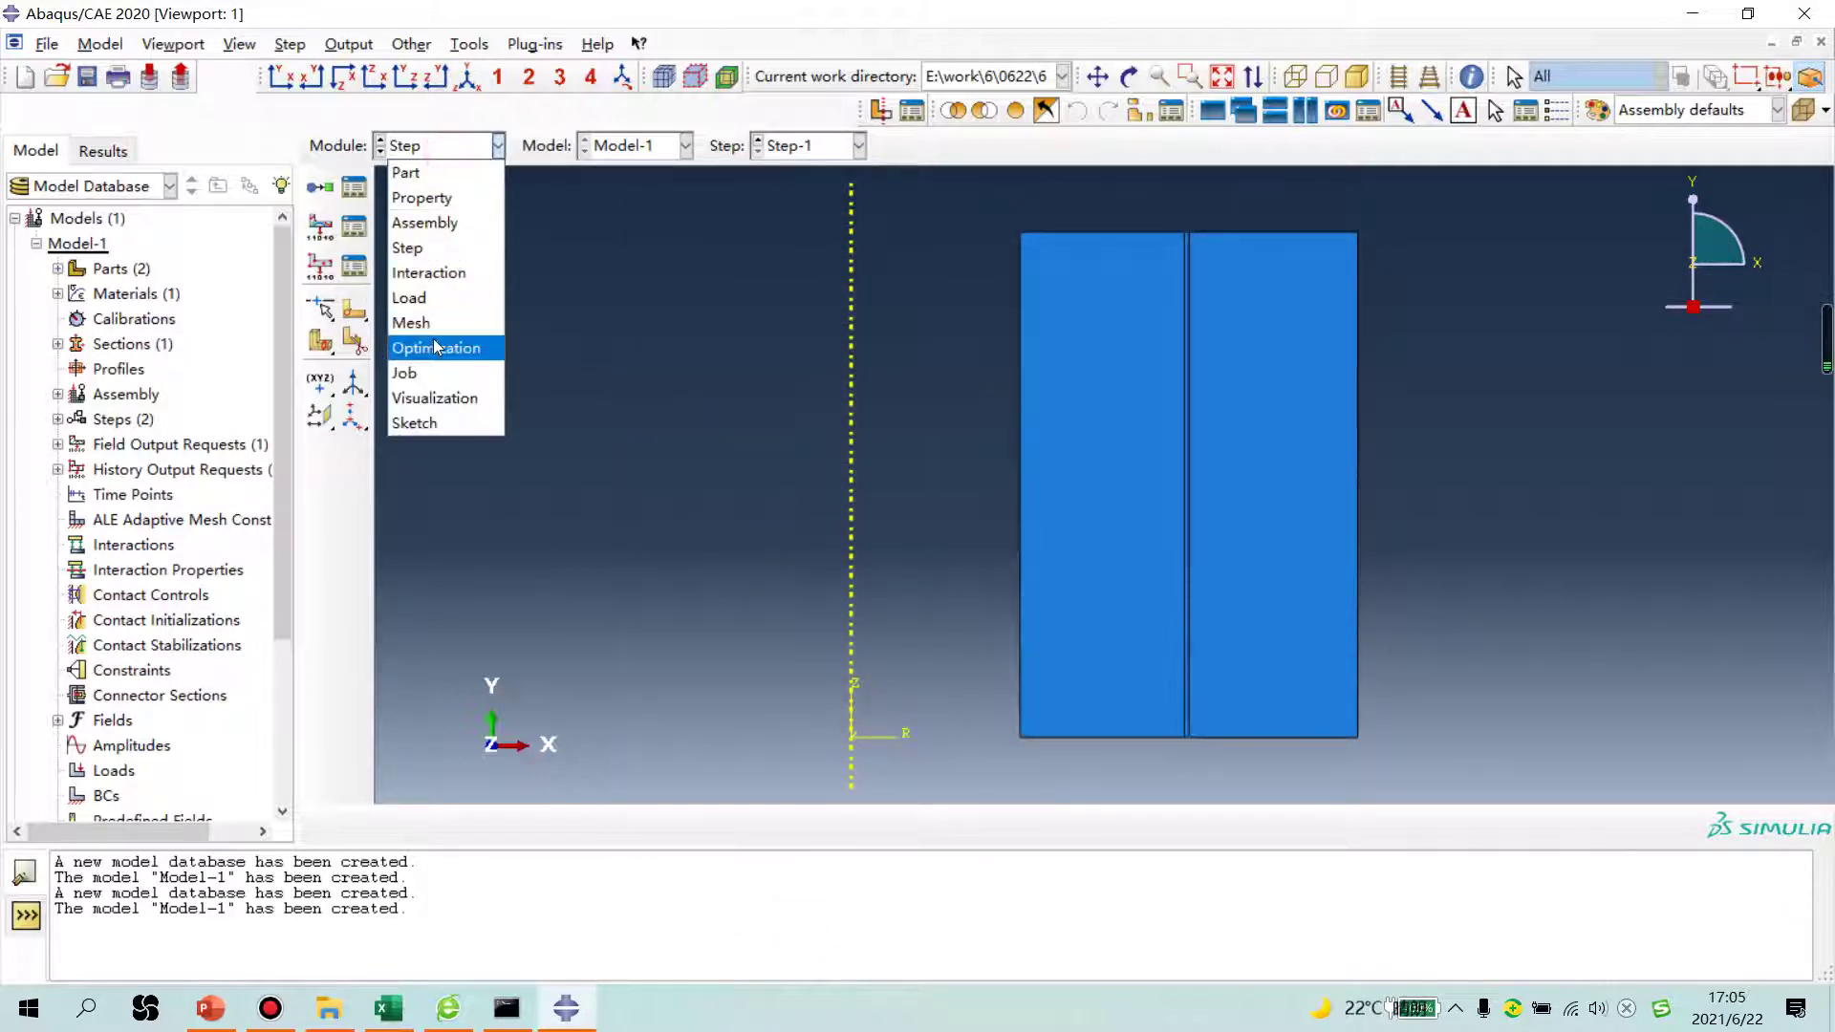
pyautogui.click(428, 272)
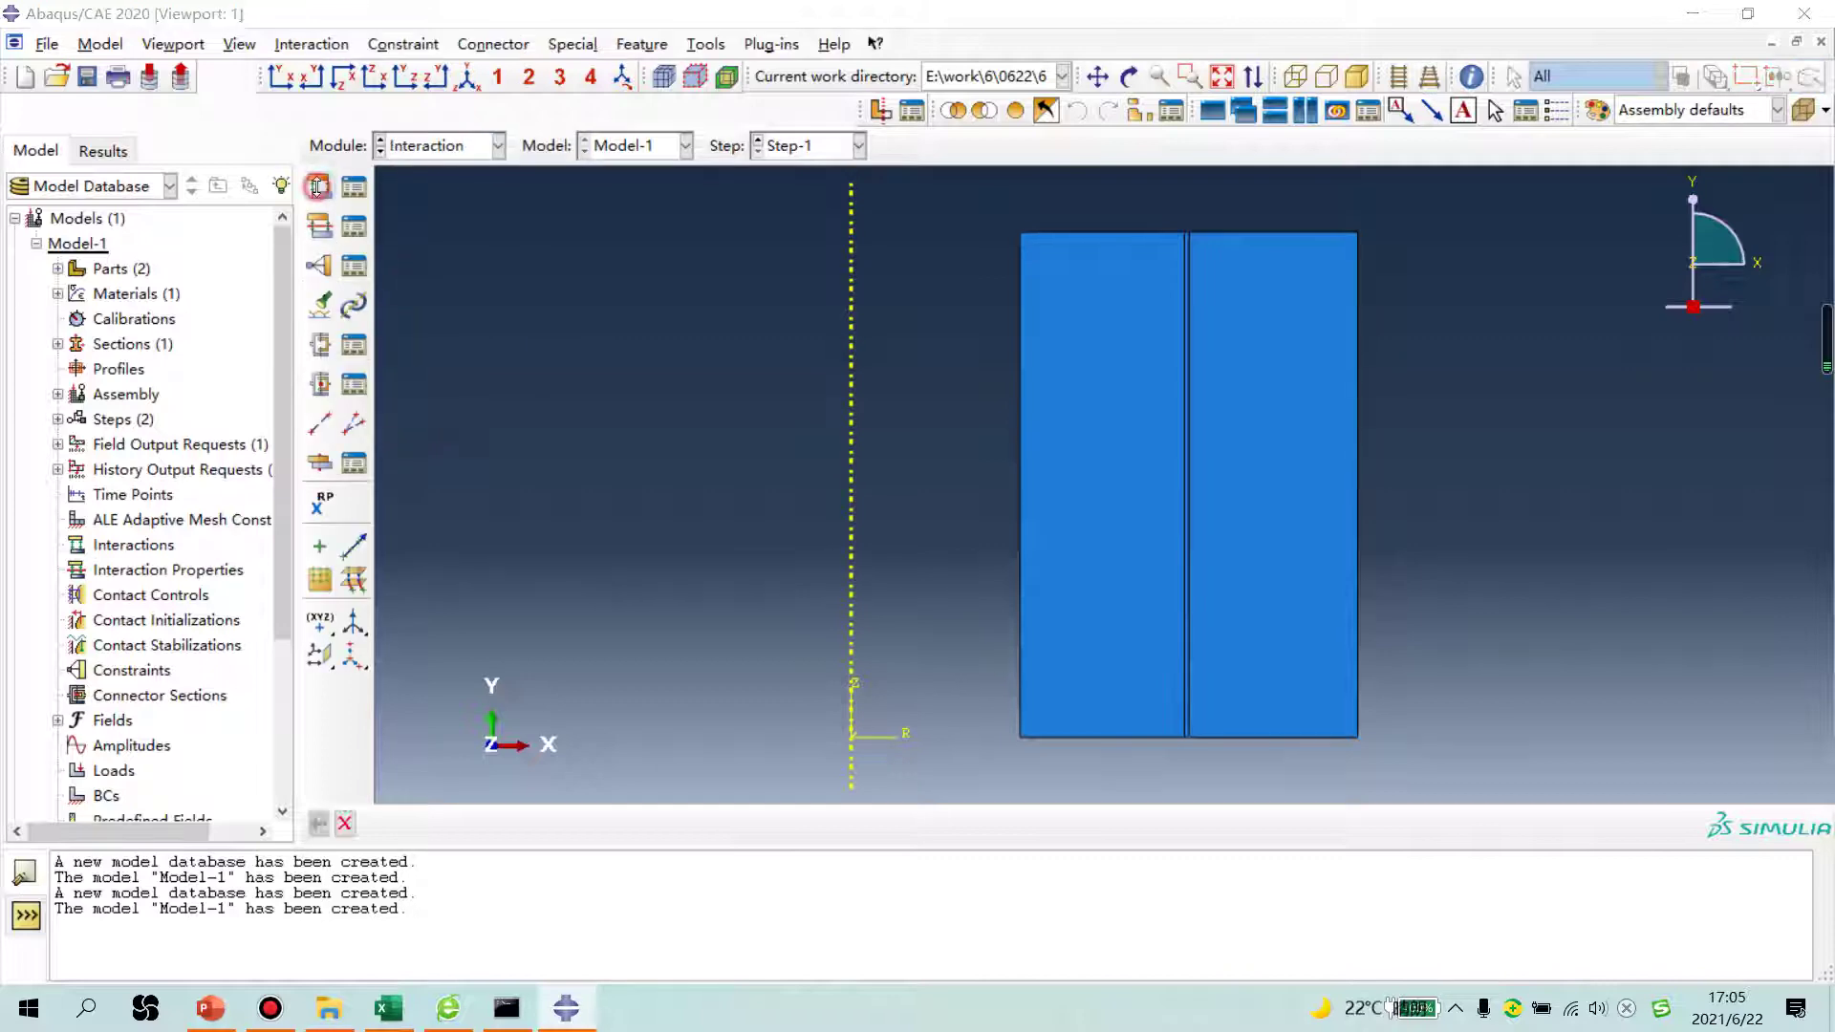
pyautogui.click(318, 186)
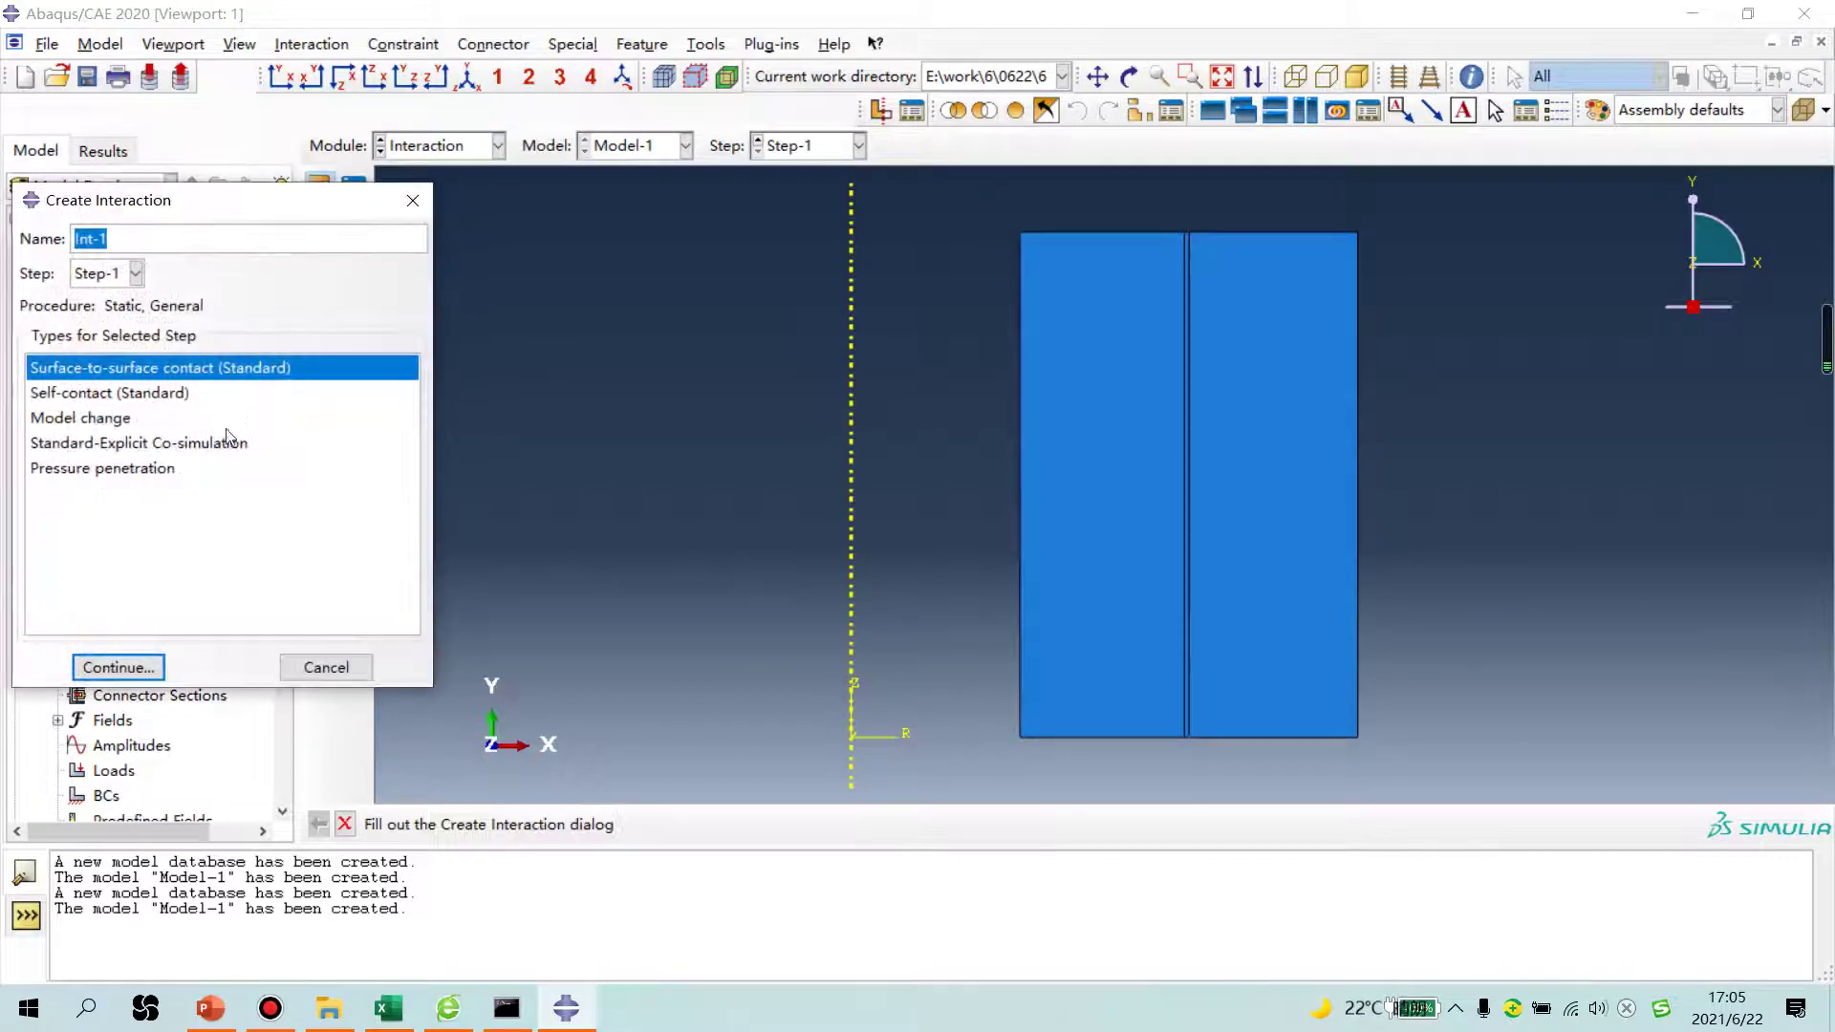
pyautogui.click(120, 667)
# Step: Pick the shared vertical edge as the master surface, then as the slave surface
pyautogui.click(1192, 586)
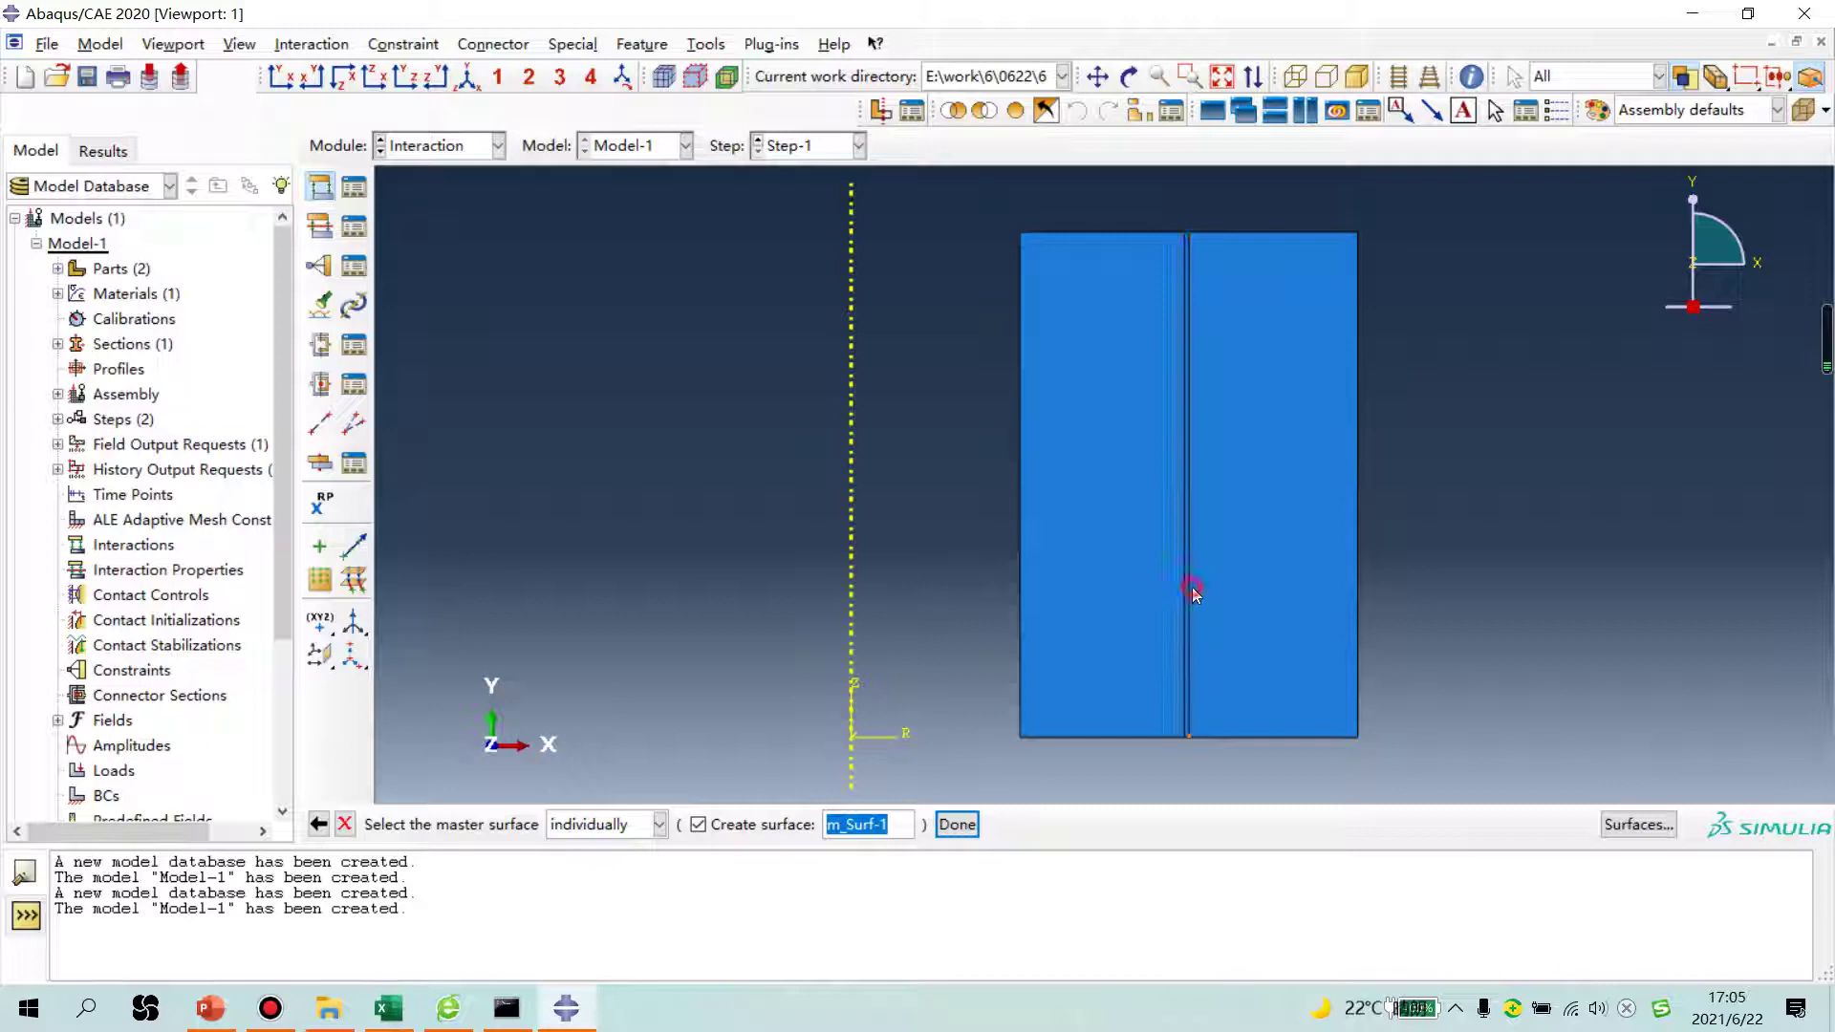
pyautogui.middleClick(695, 567)
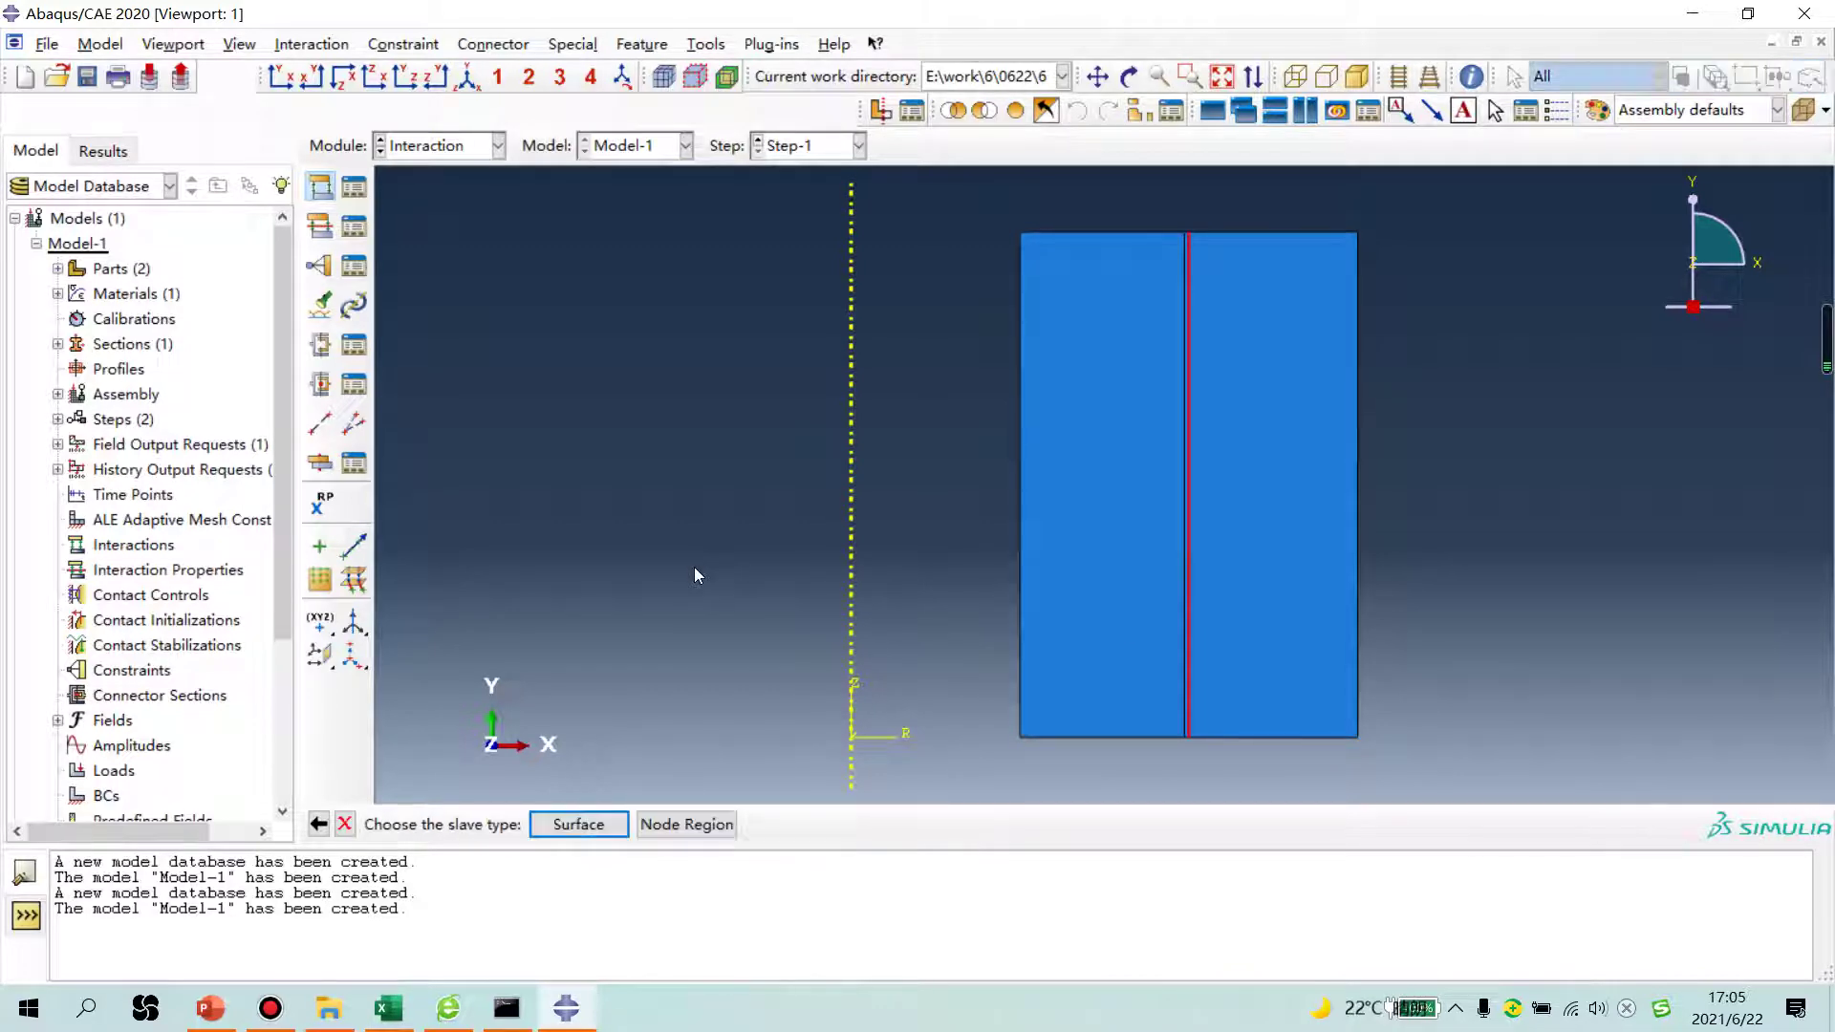
pyautogui.click(578, 824)
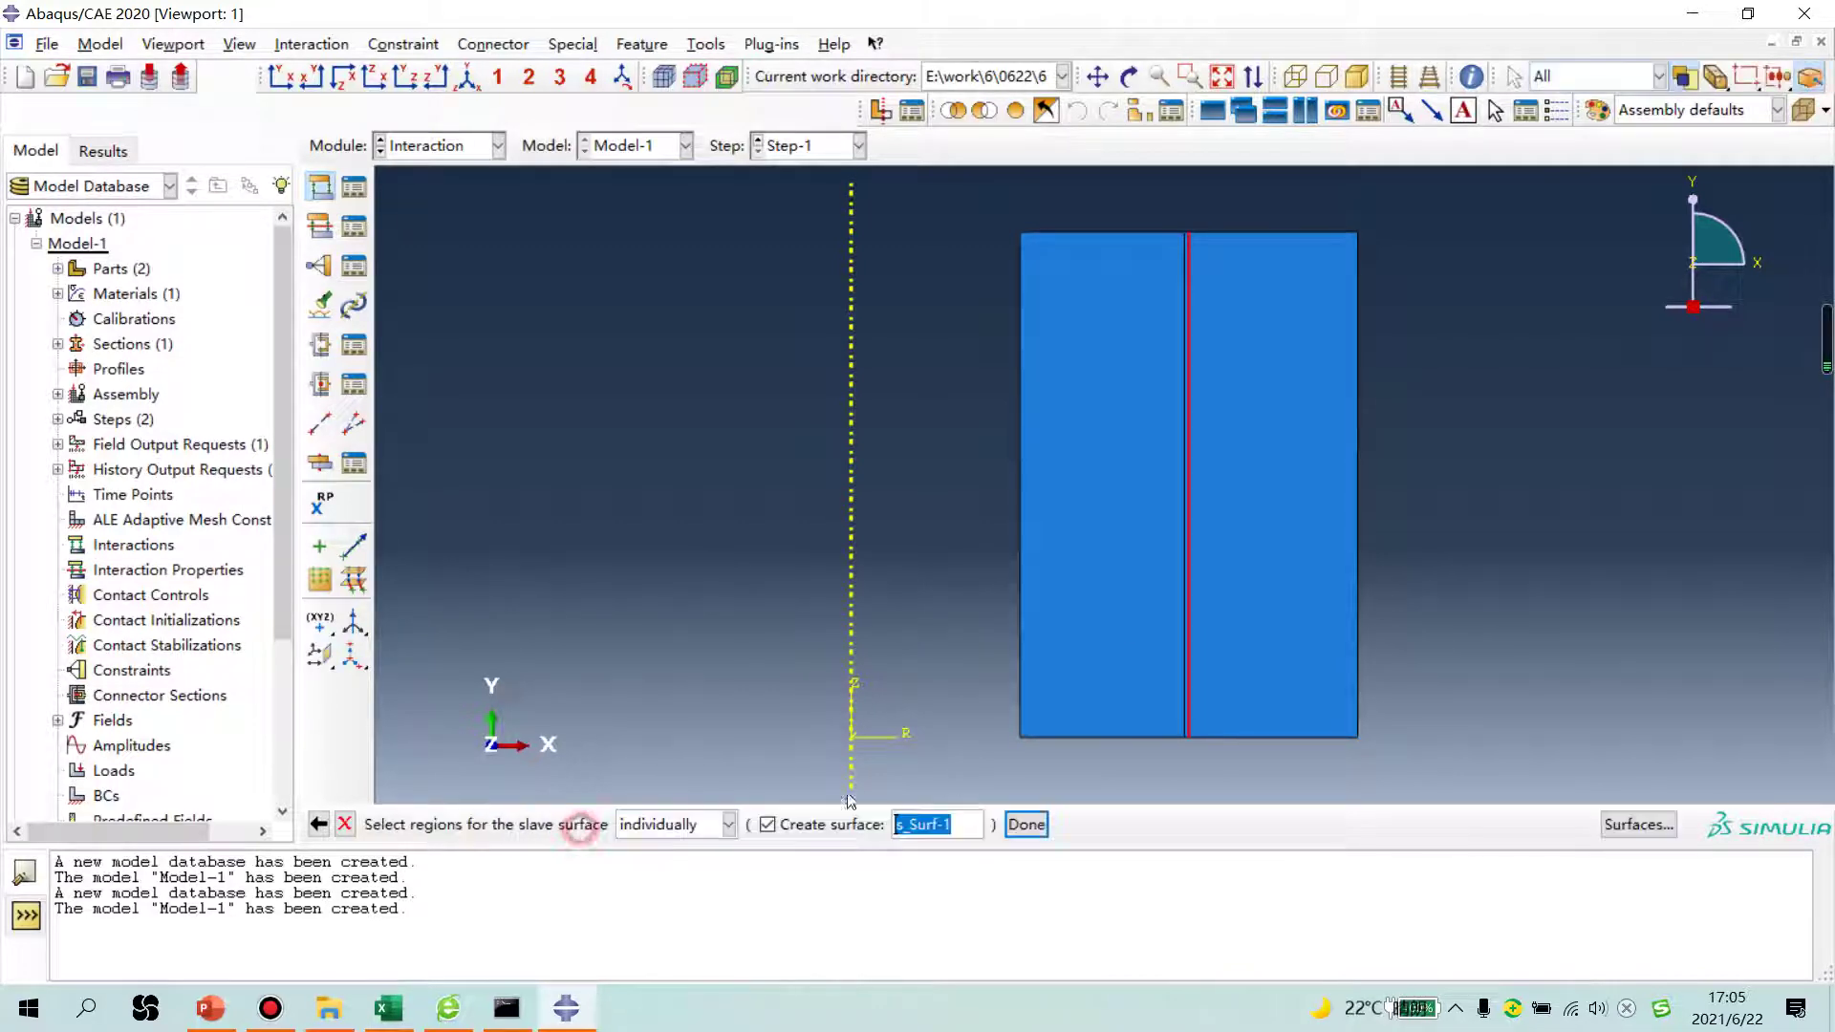
pyautogui.click(1183, 593)
# Step: Confirm the slave edge and create IntProp-1 with frictionless tangential and hard normal behaviour
pyautogui.middleClick(666, 625)
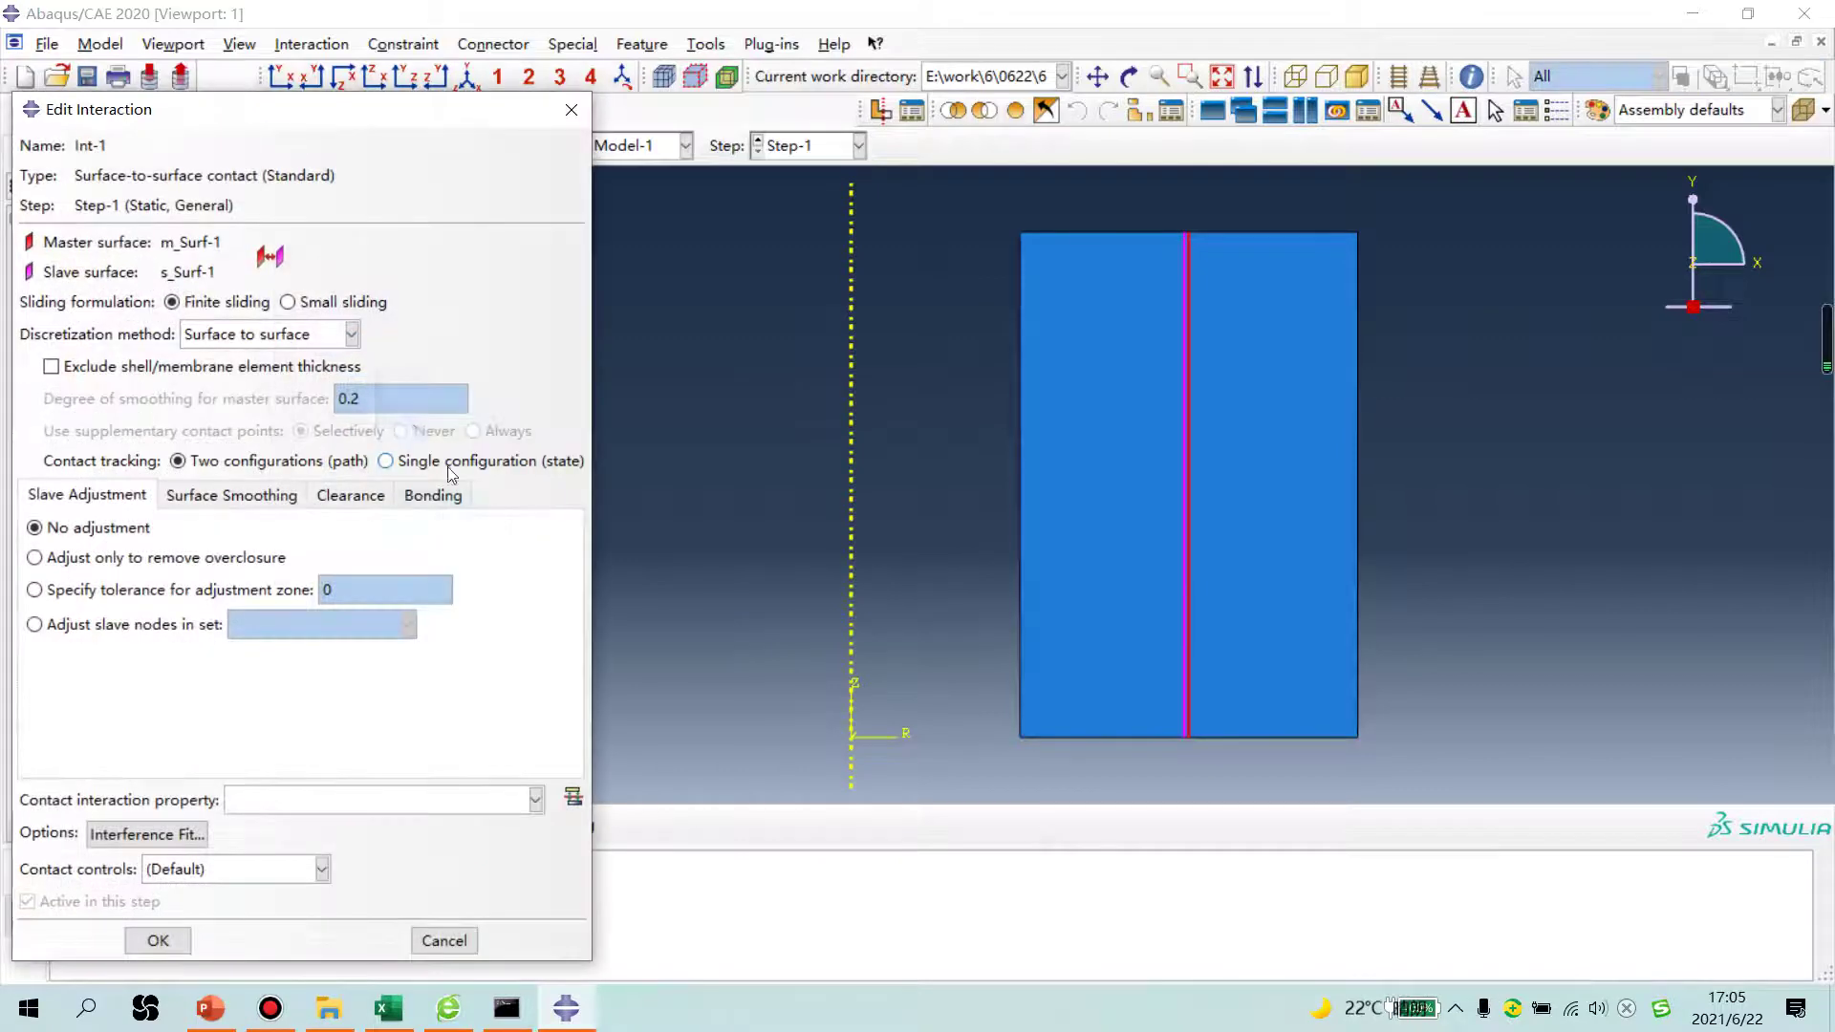
pyautogui.click(572, 797)
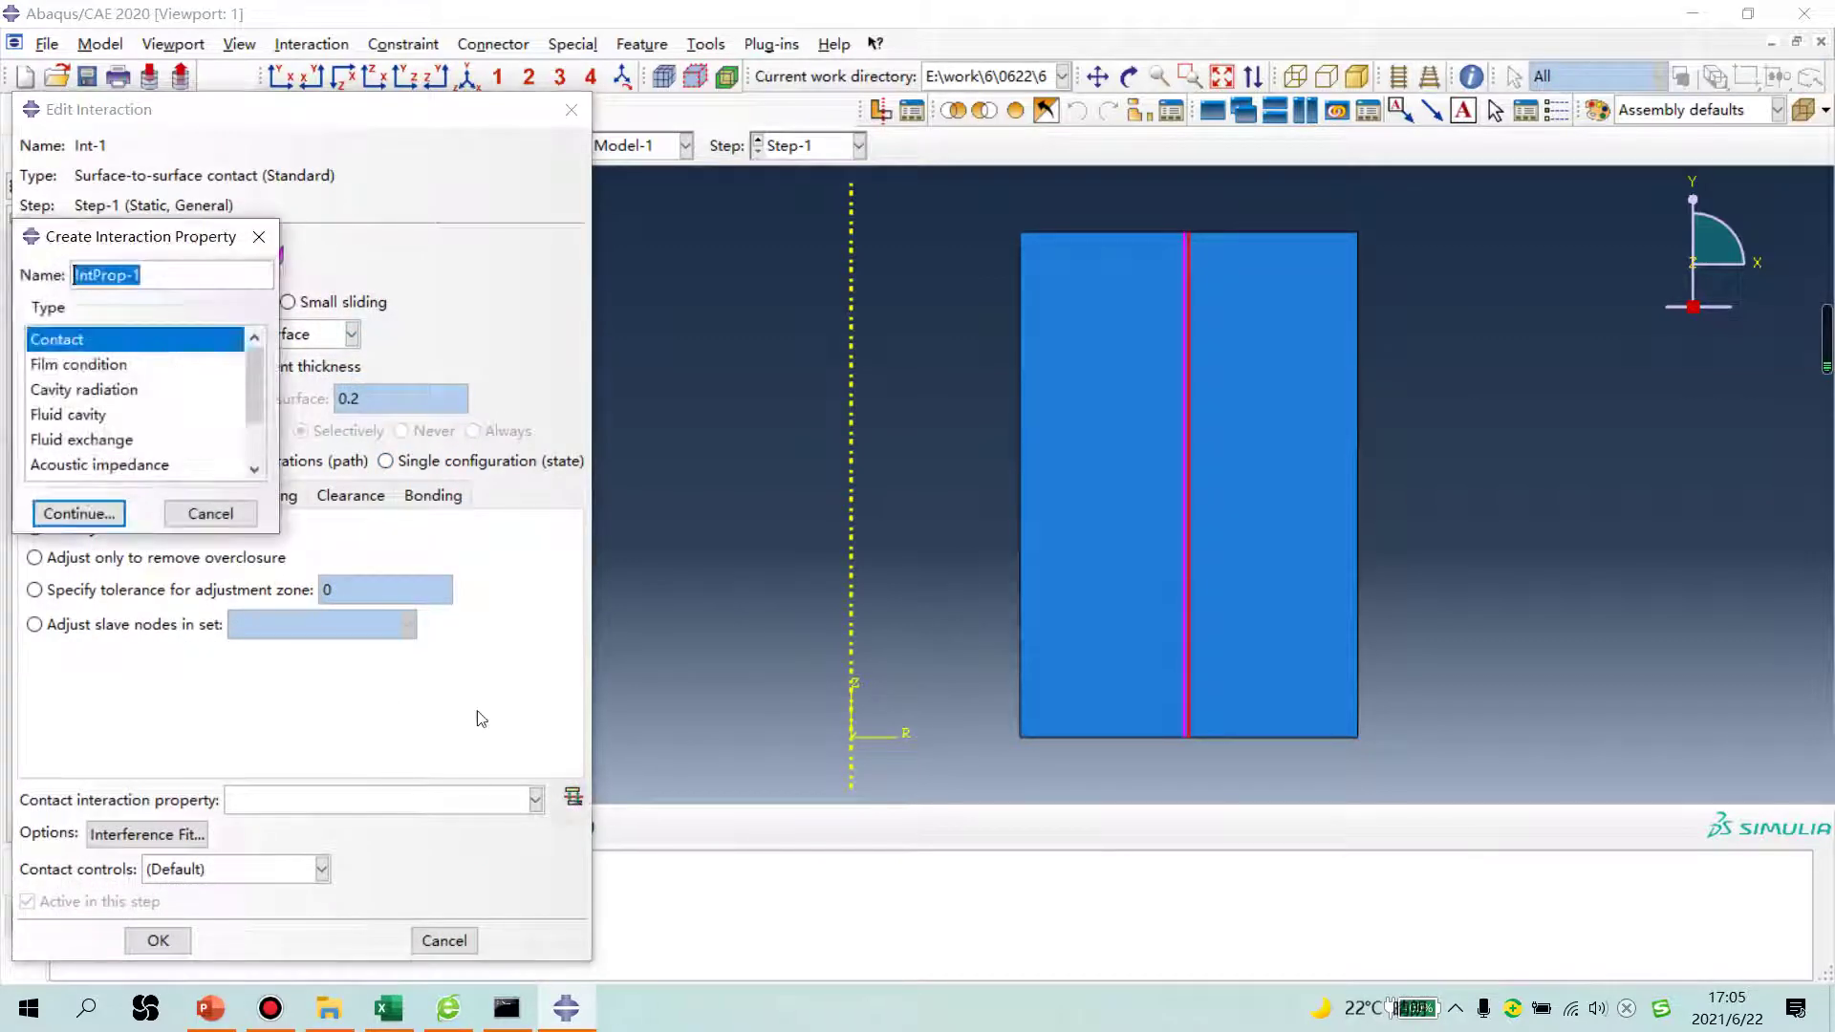
pyautogui.click(79, 514)
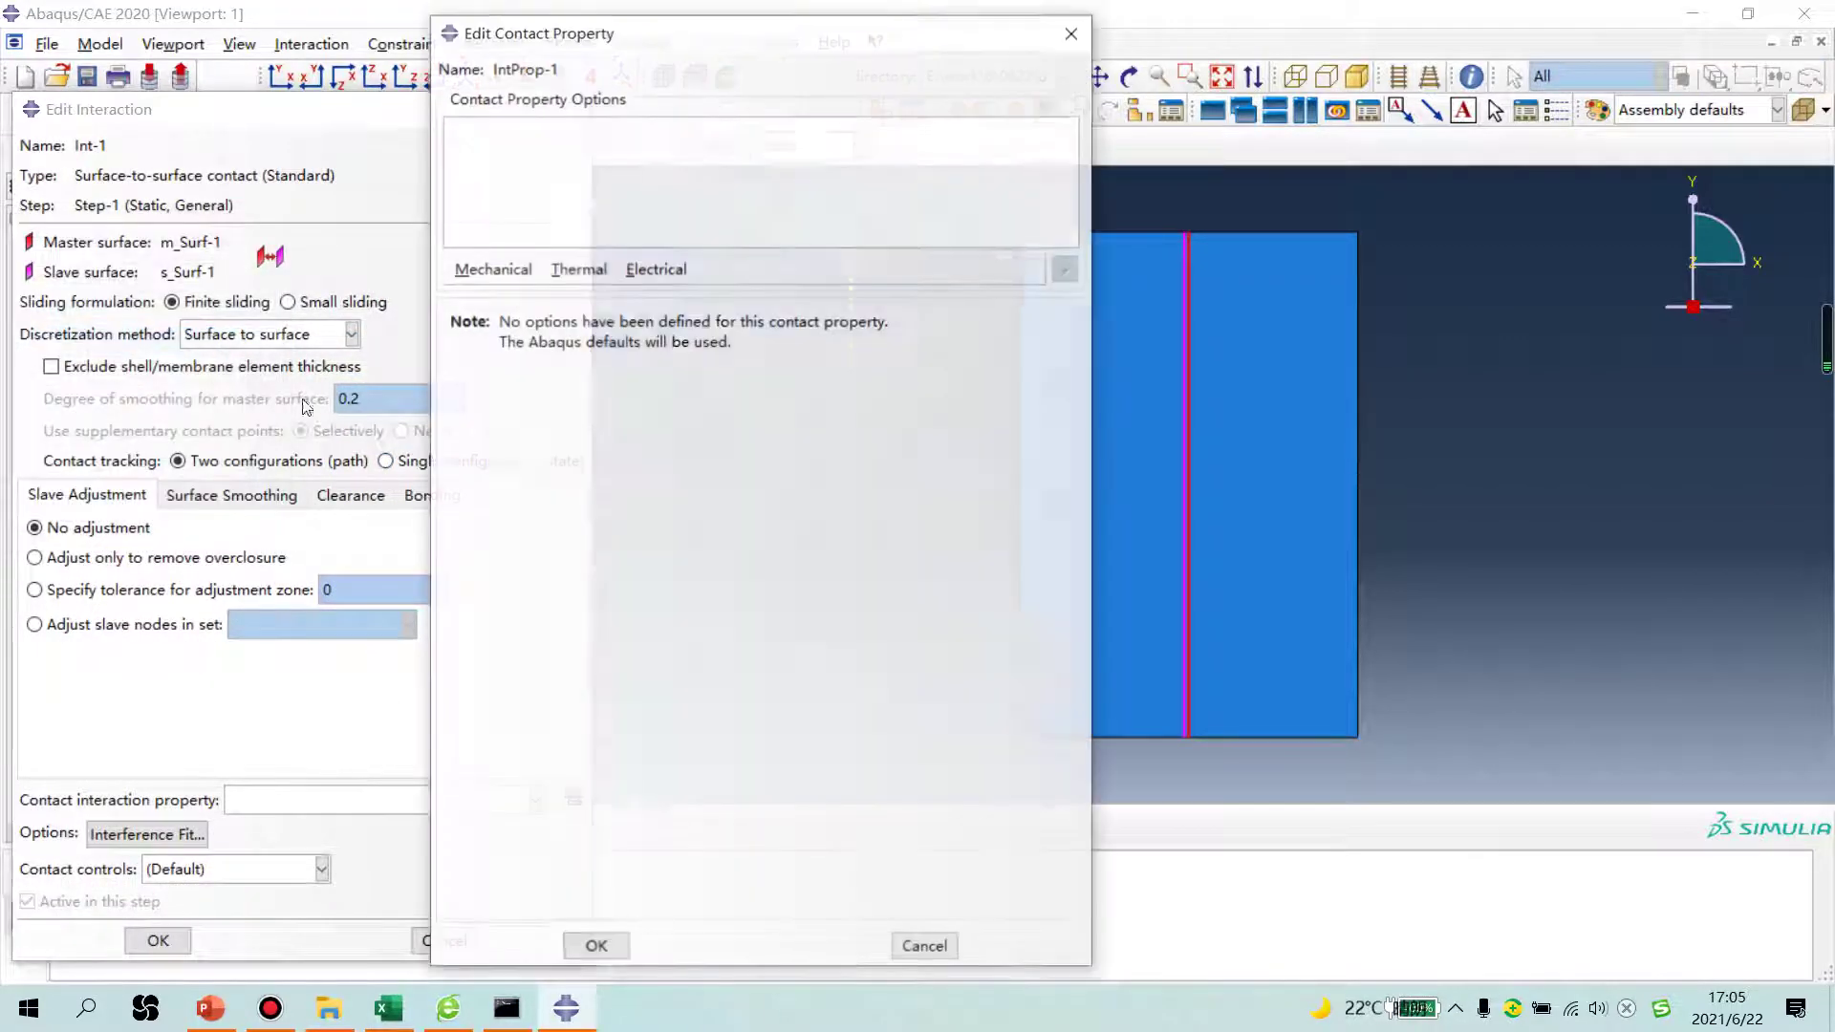
pyautogui.click(493, 271)
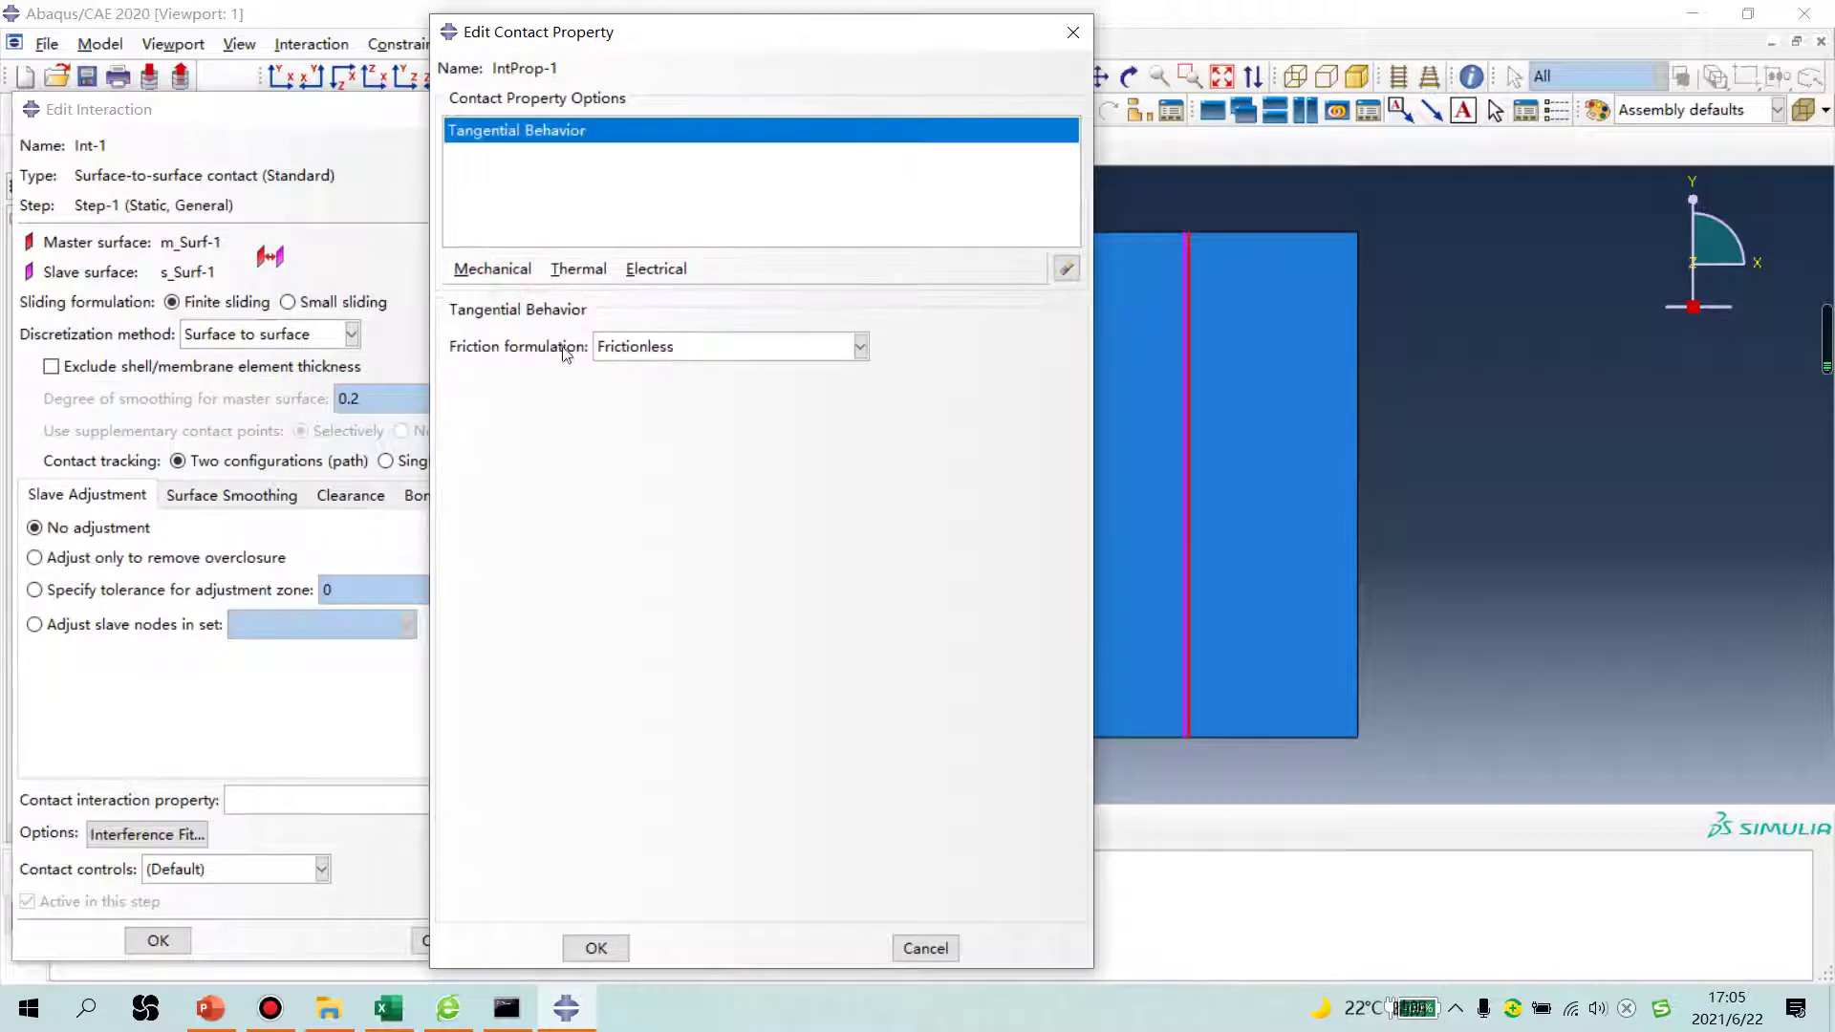
pyautogui.click(491, 270)
pyautogui.click(502, 322)
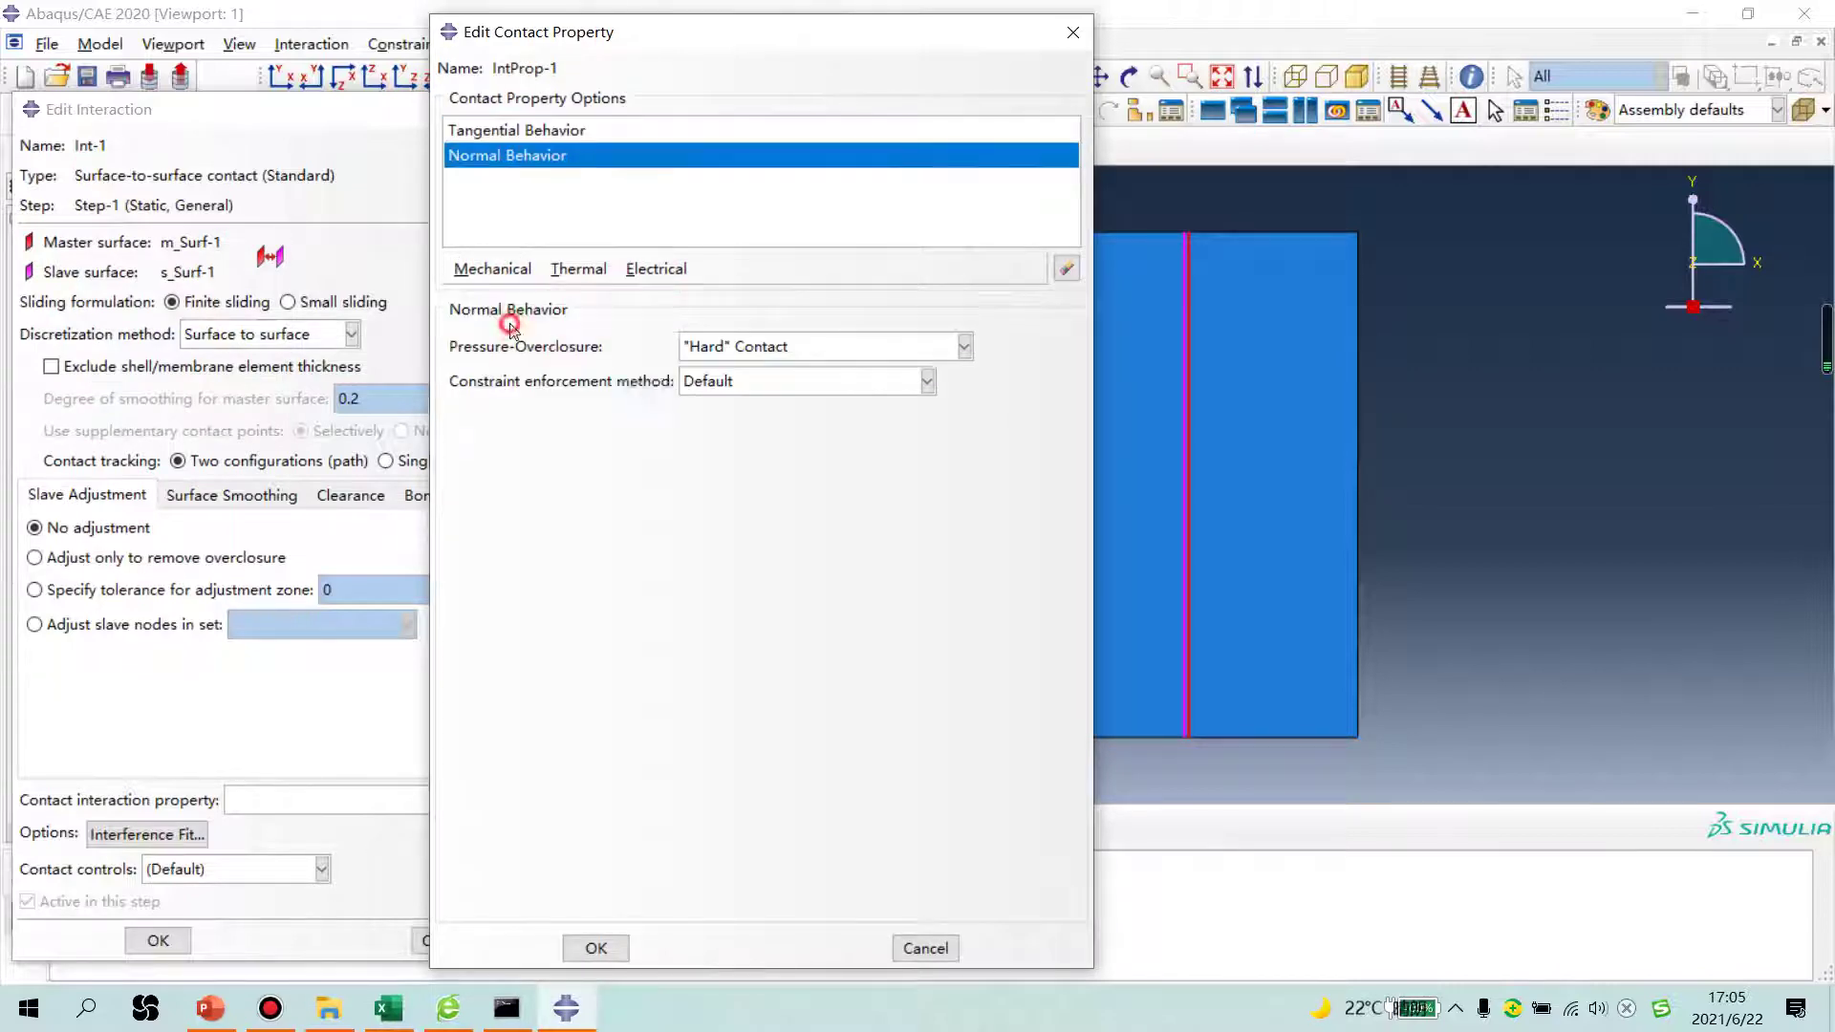
pyautogui.click(602, 947)
# Step: Assign IntProp-1 to Int-1 and save the contact interaction
pyautogui.click(360, 804)
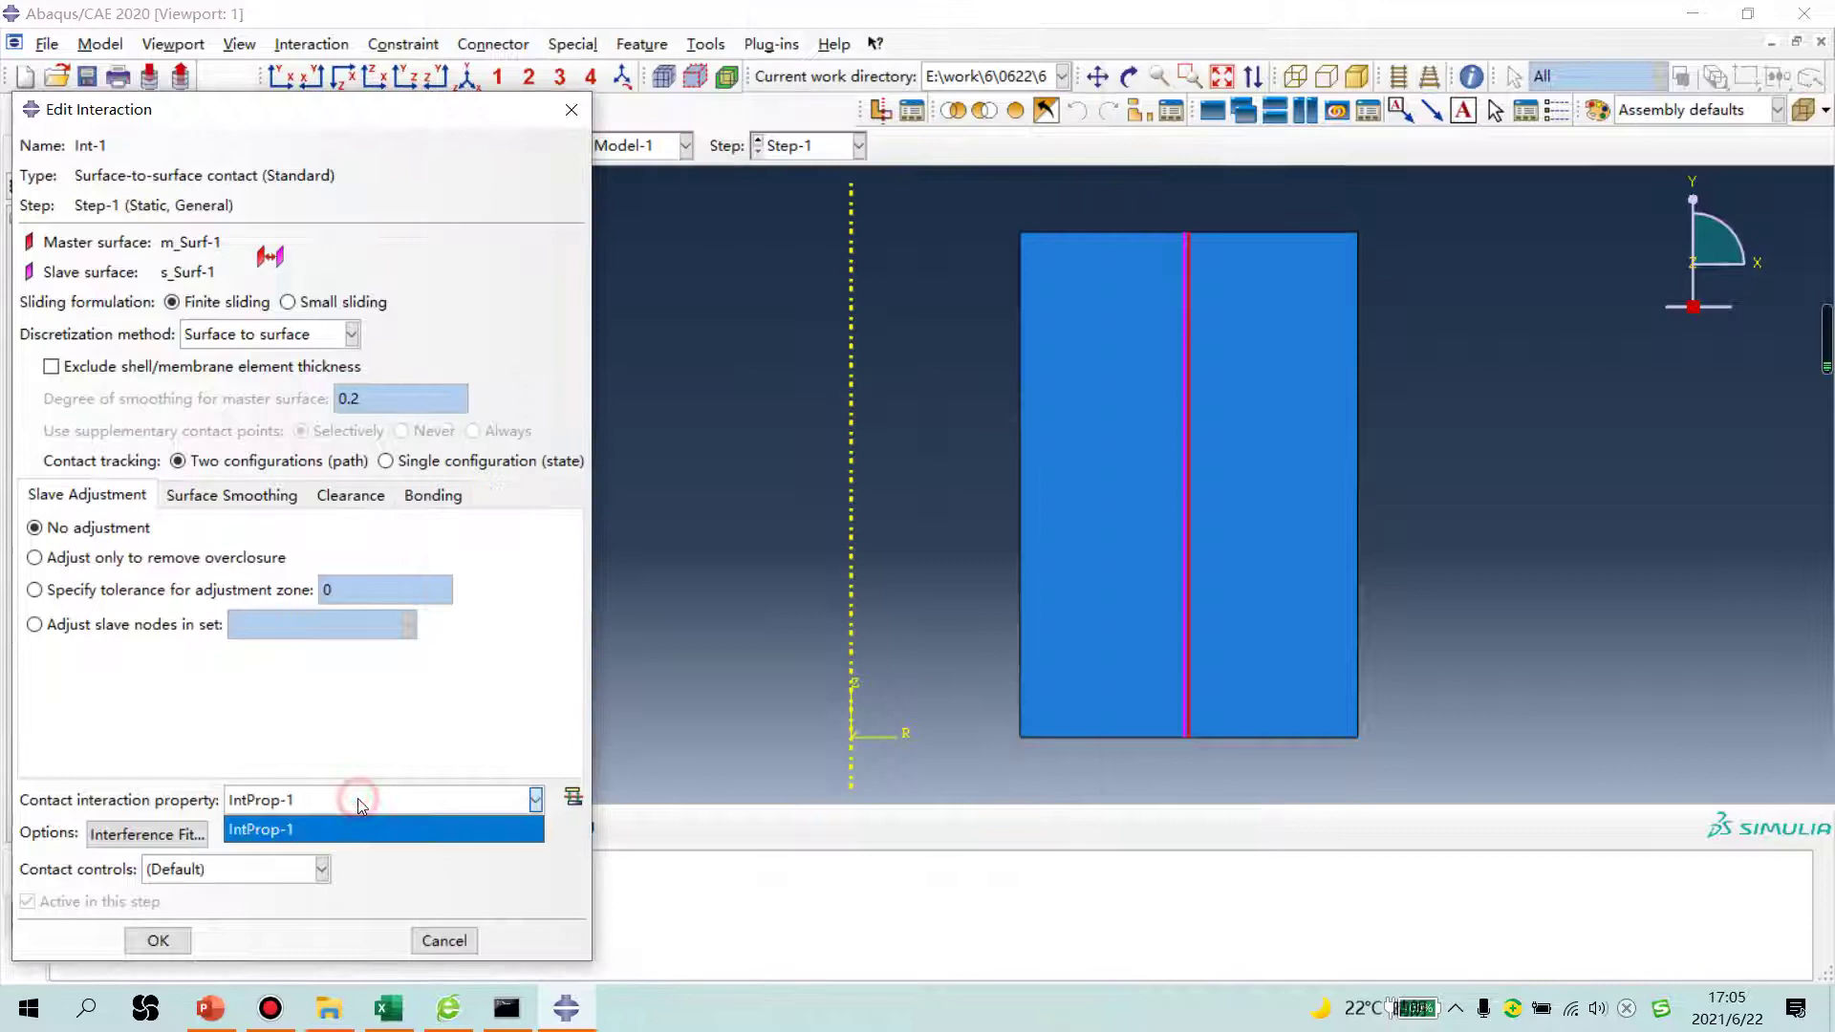
pyautogui.click(159, 942)
pyautogui.click(431, 145)
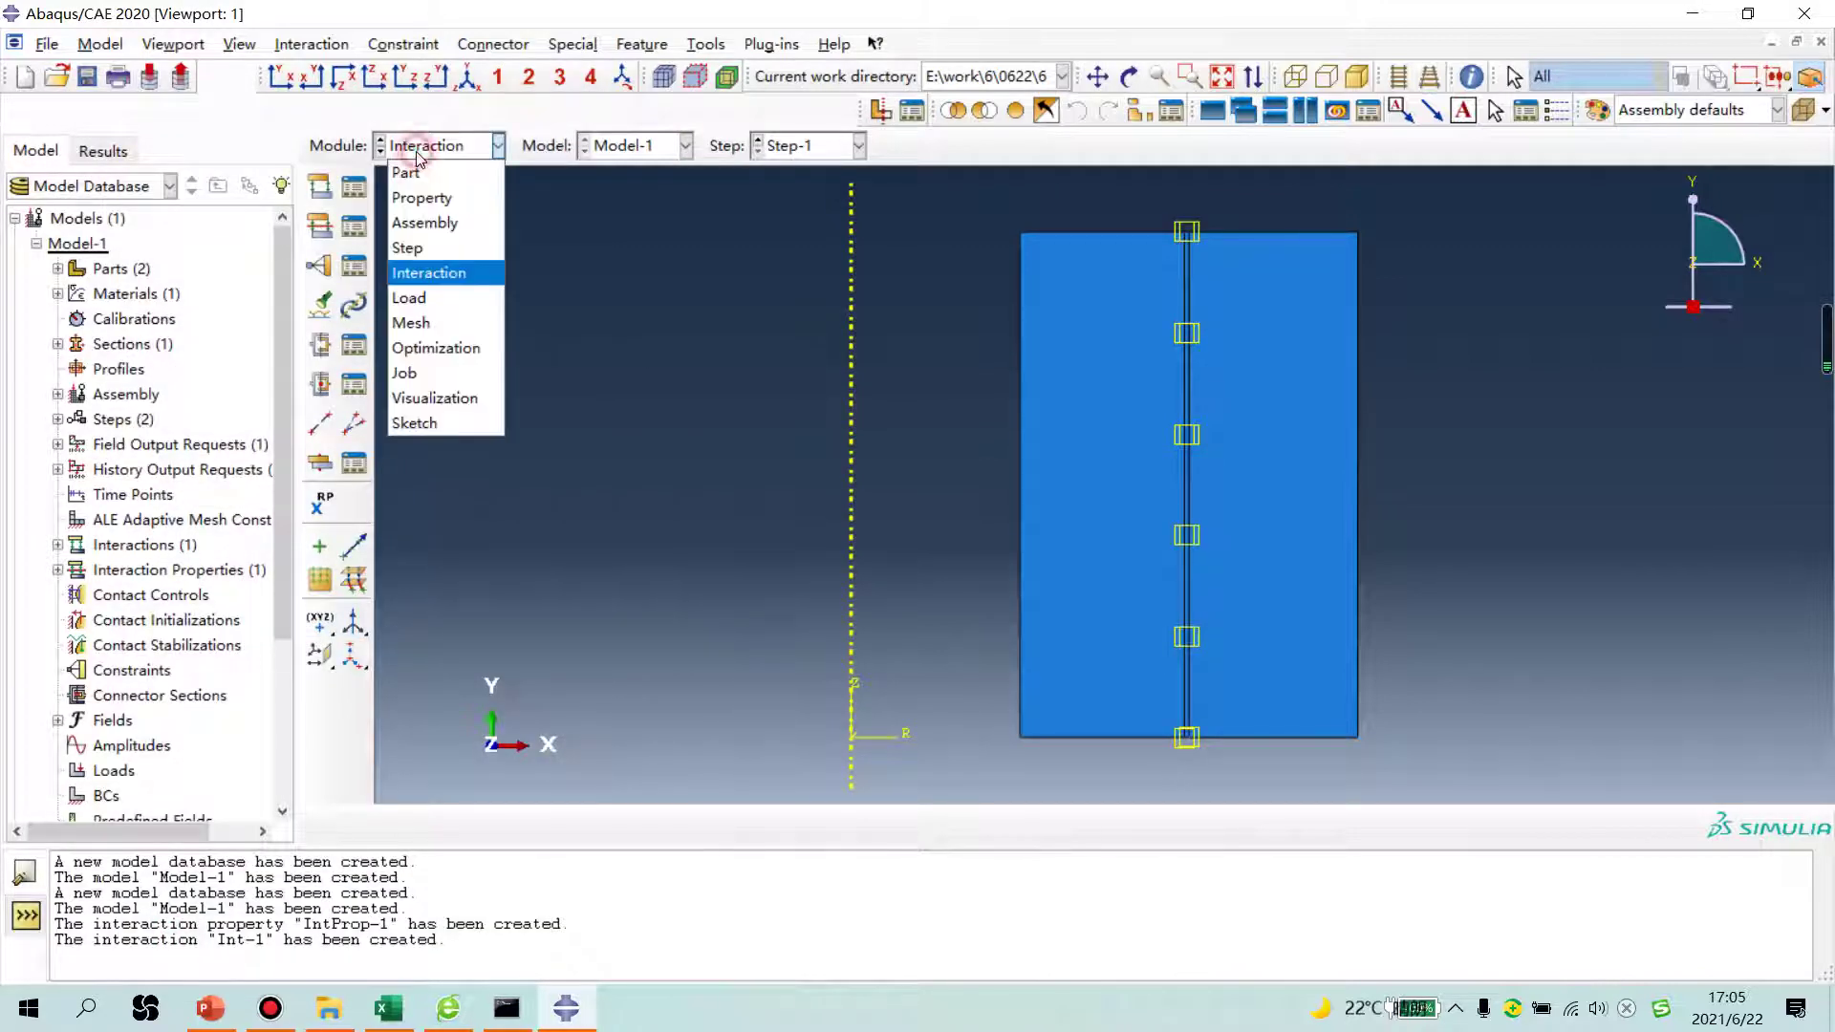
# Step: Set Int-1's interference fit to gradually remove slave node overclosure as an automatic shrink fit
pyautogui.click(430, 273)
pyautogui.click(353, 187)
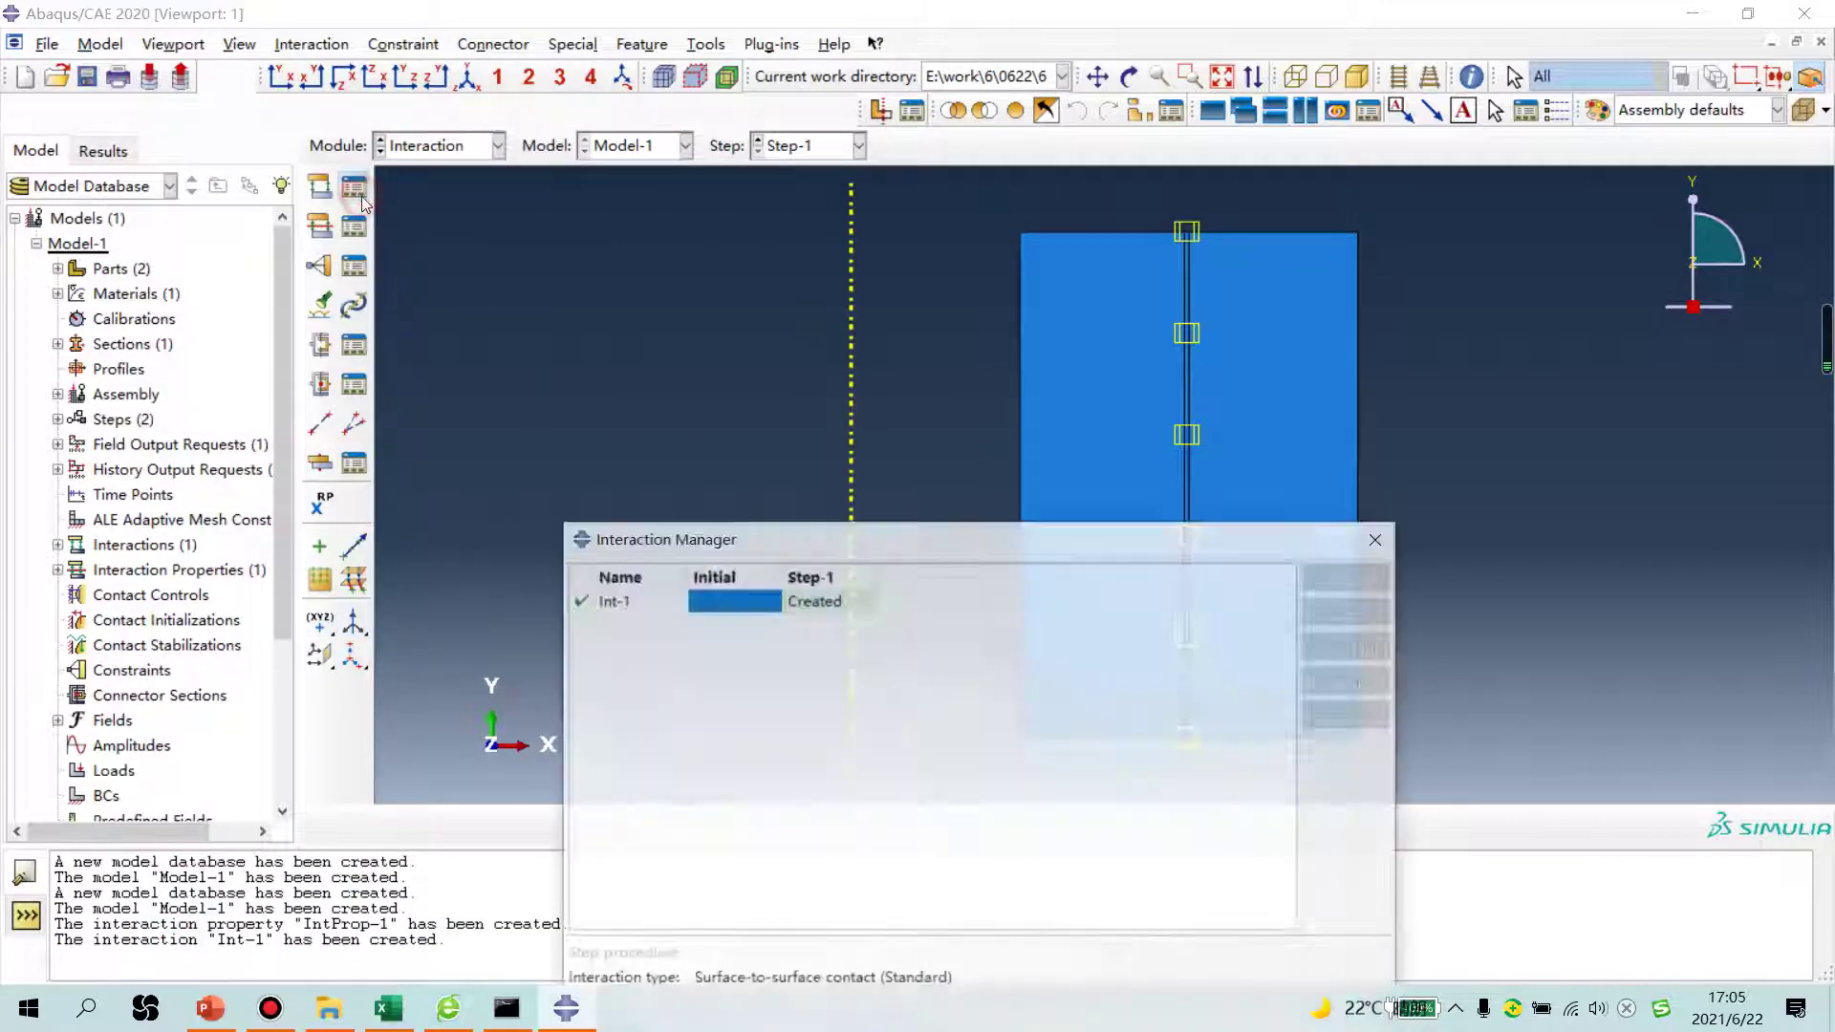
pyautogui.click(819, 606)
pyautogui.doubleClick(819, 608)
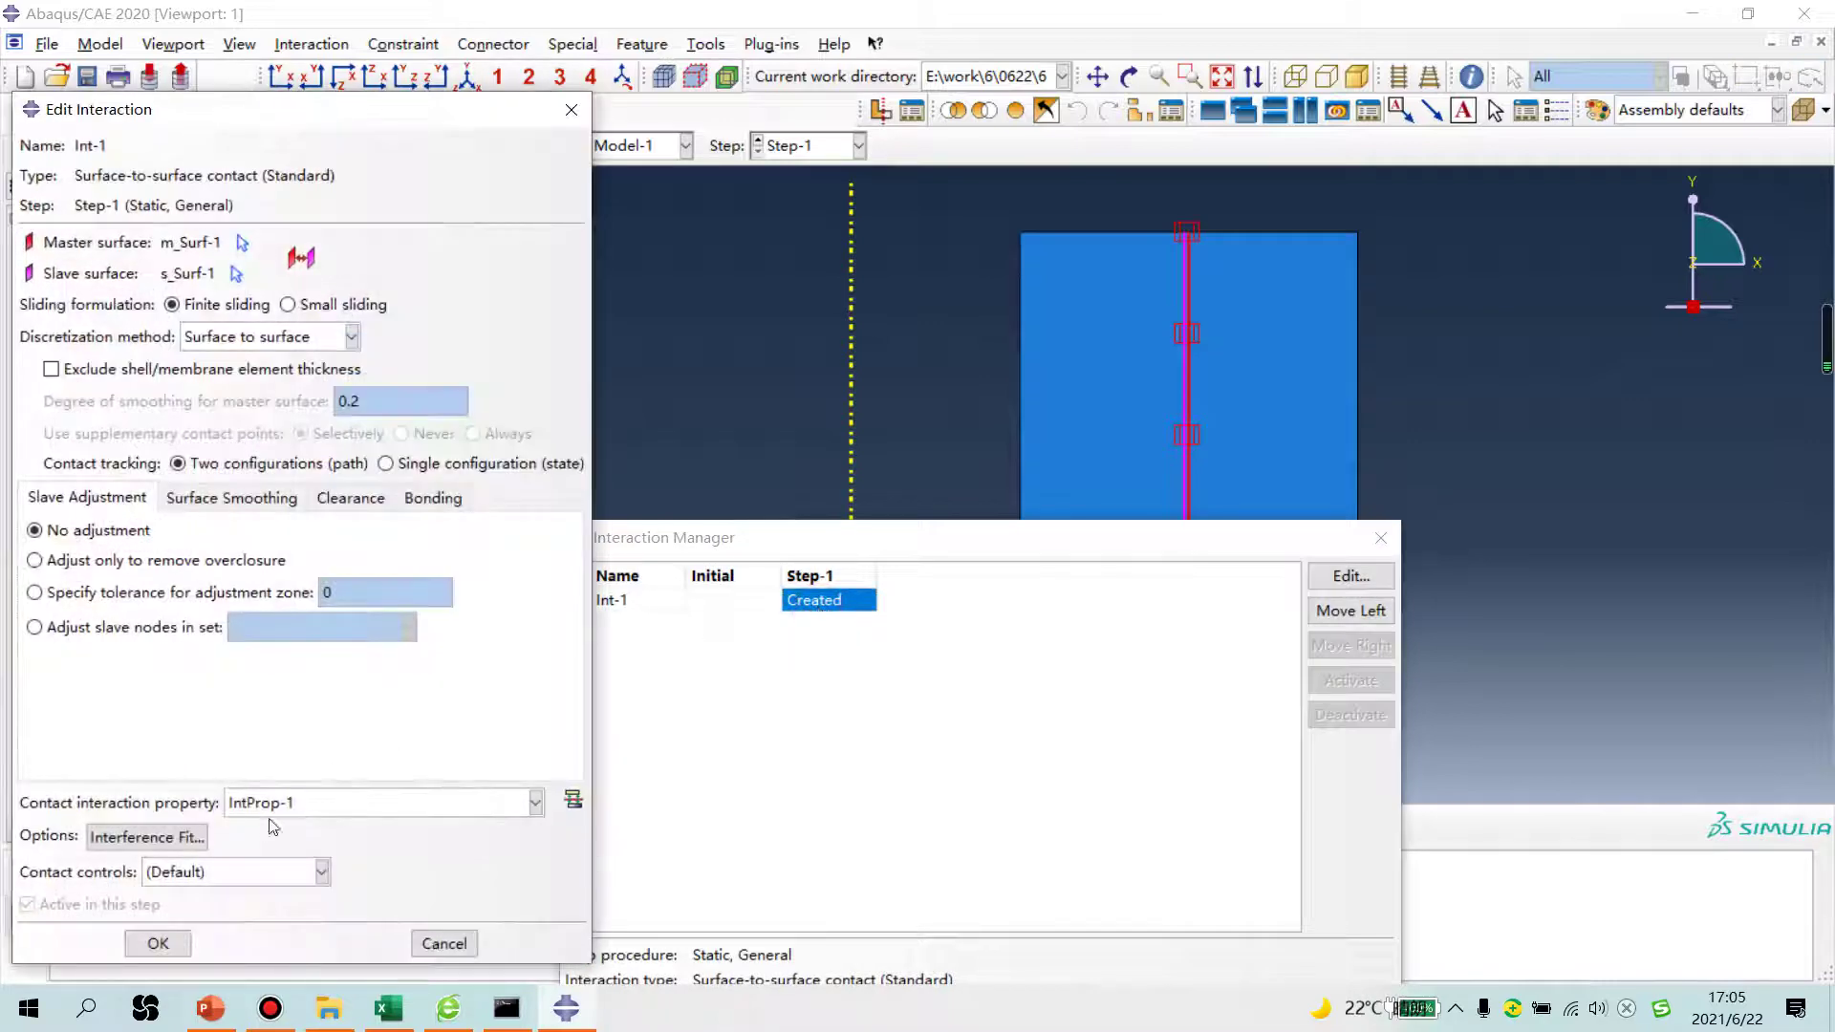
pyautogui.click(167, 847)
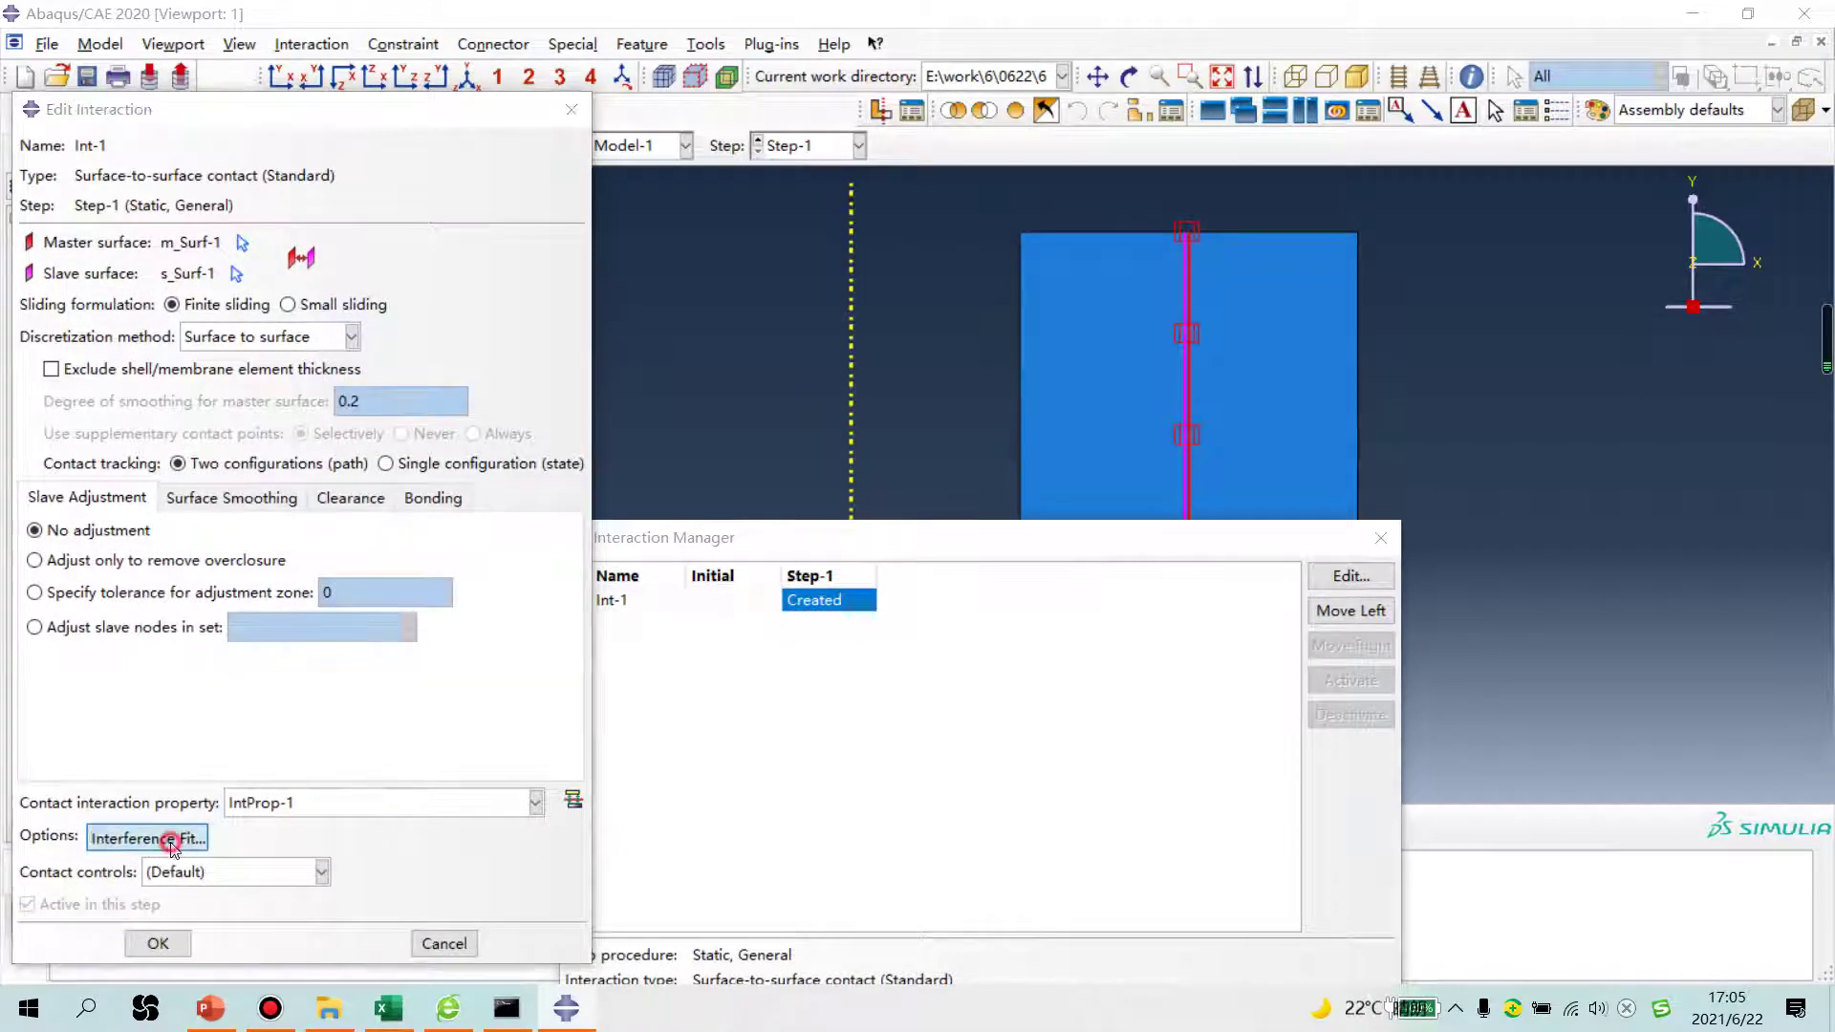
pyautogui.click(31, 199)
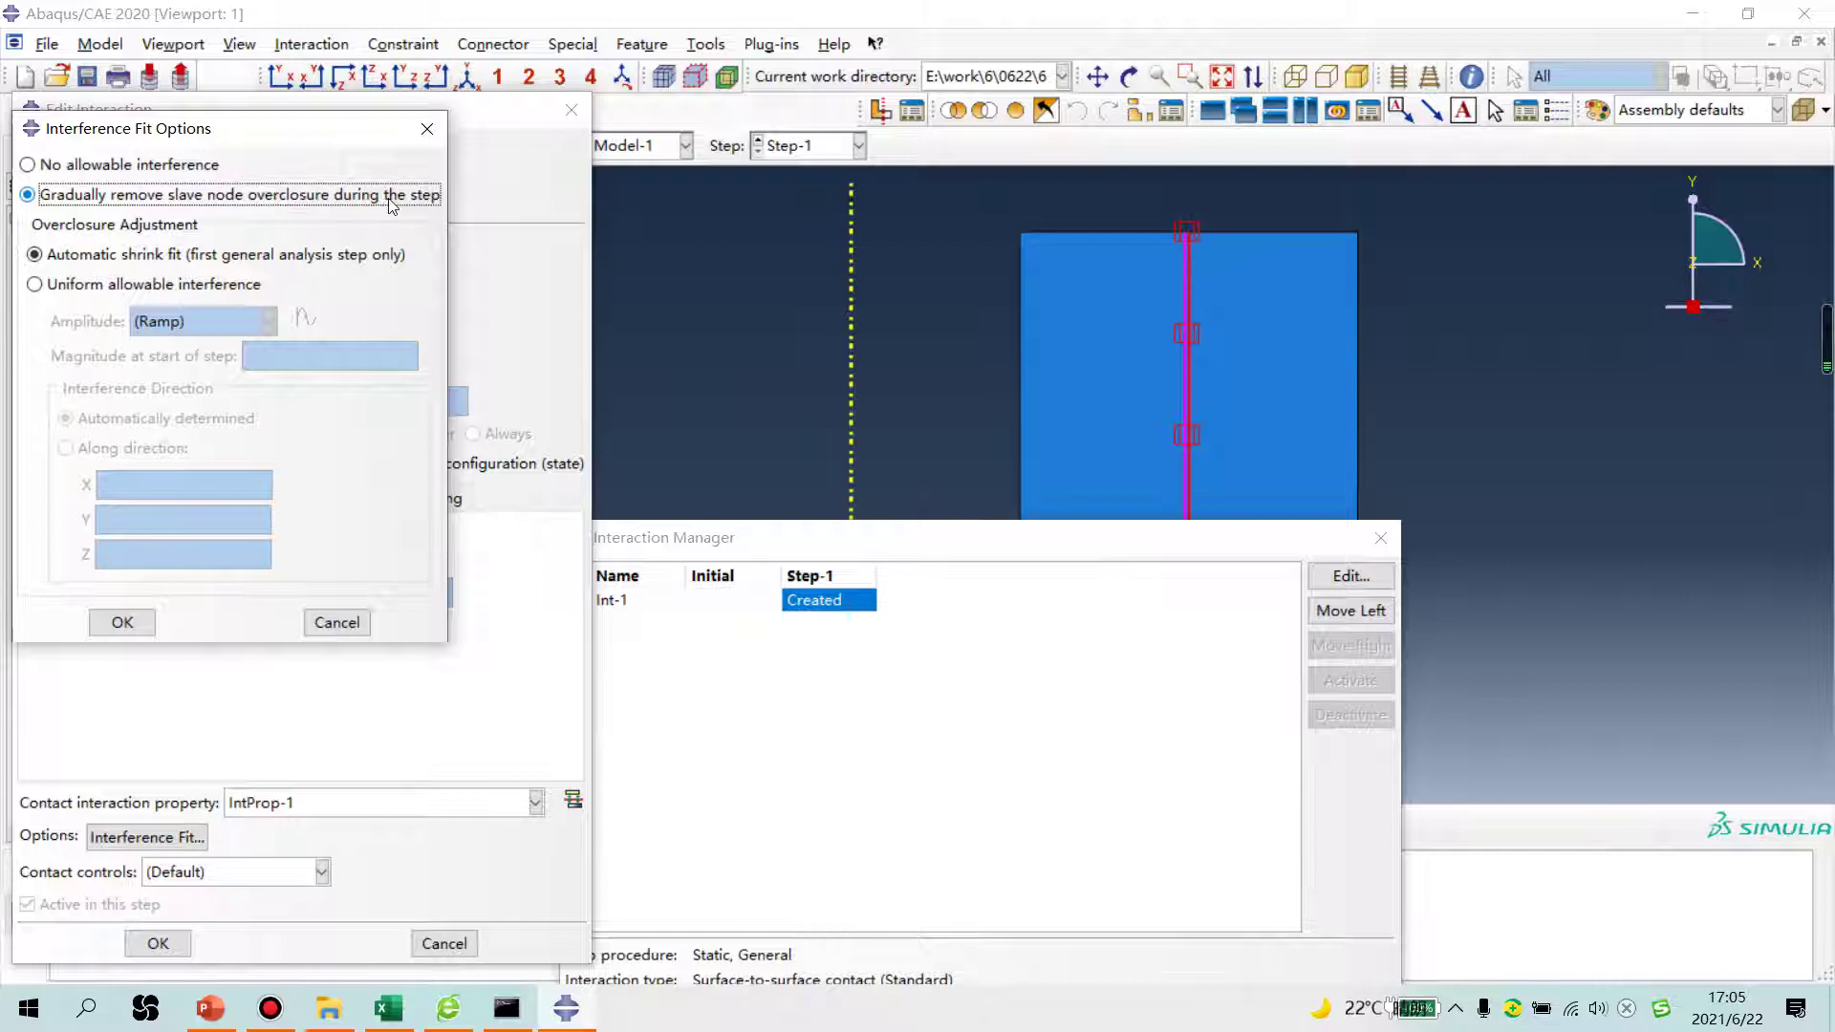
pyautogui.click(137, 630)
pyautogui.click(165, 941)
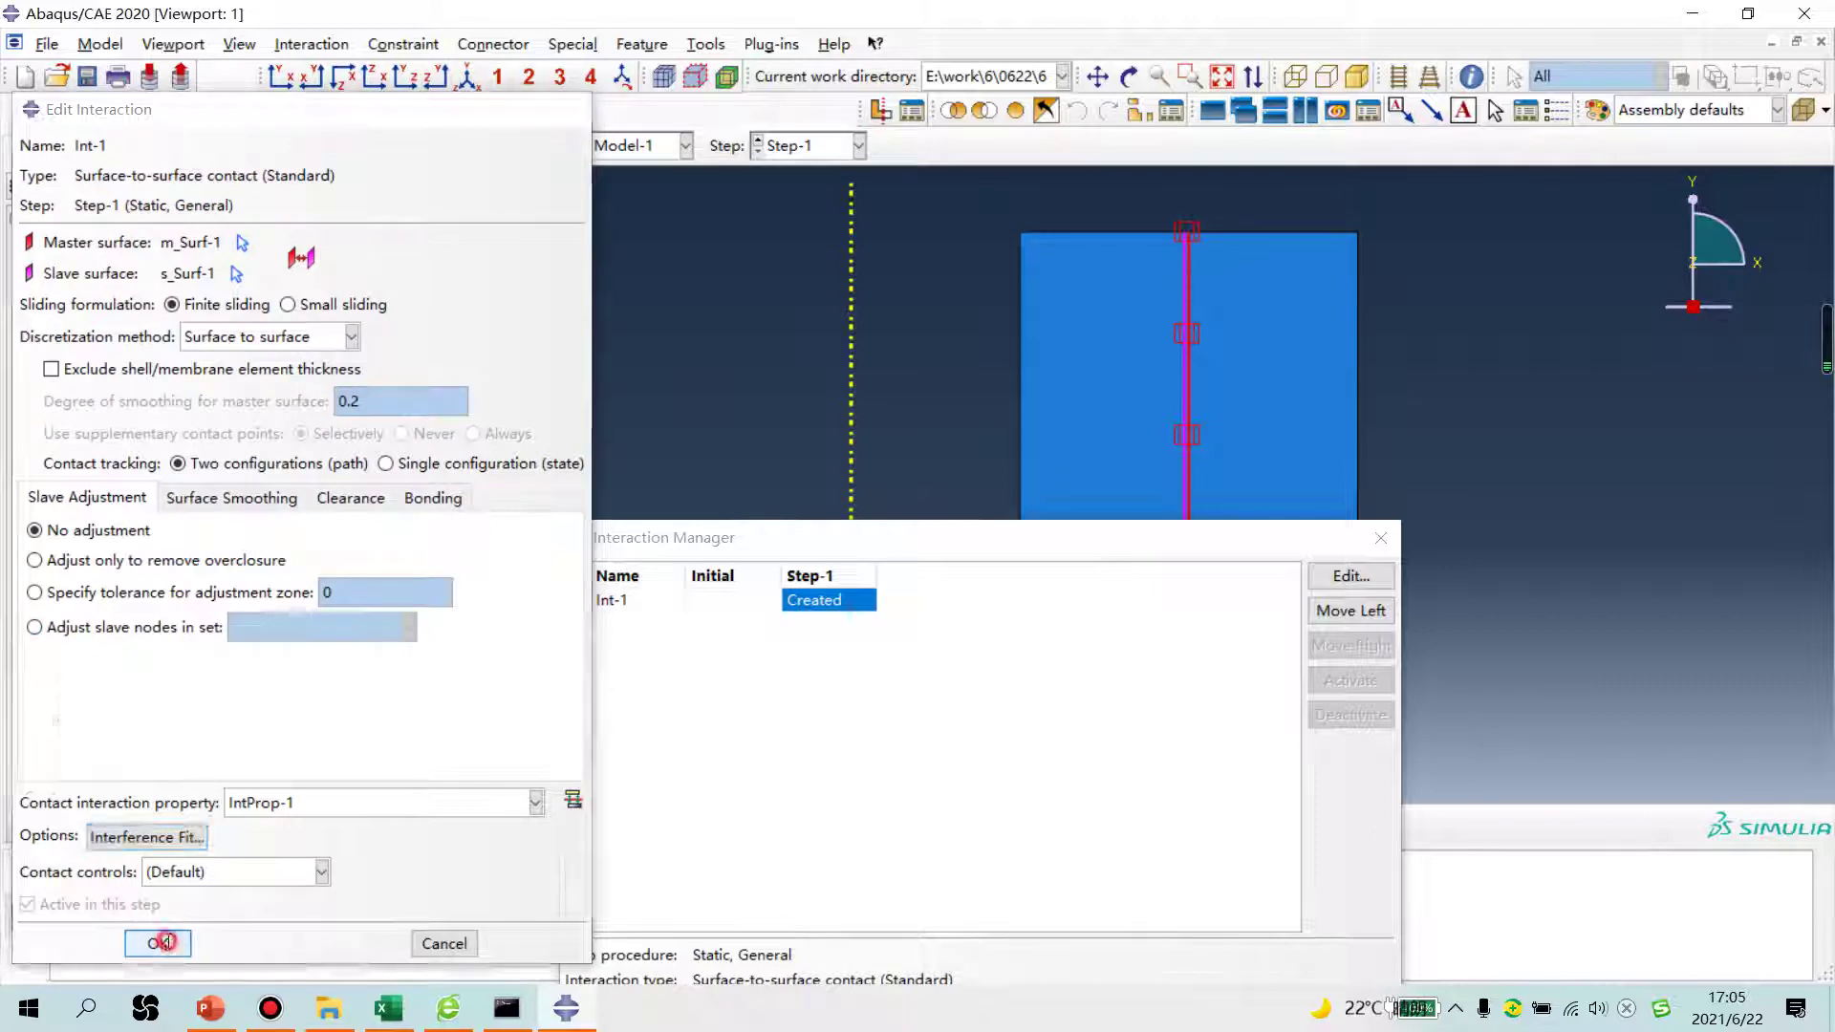
# Step: Switch to the Mesh module and mesh Part-1 with a 0.5 global seed size
pyautogui.click(1379, 540)
pyautogui.click(438, 145)
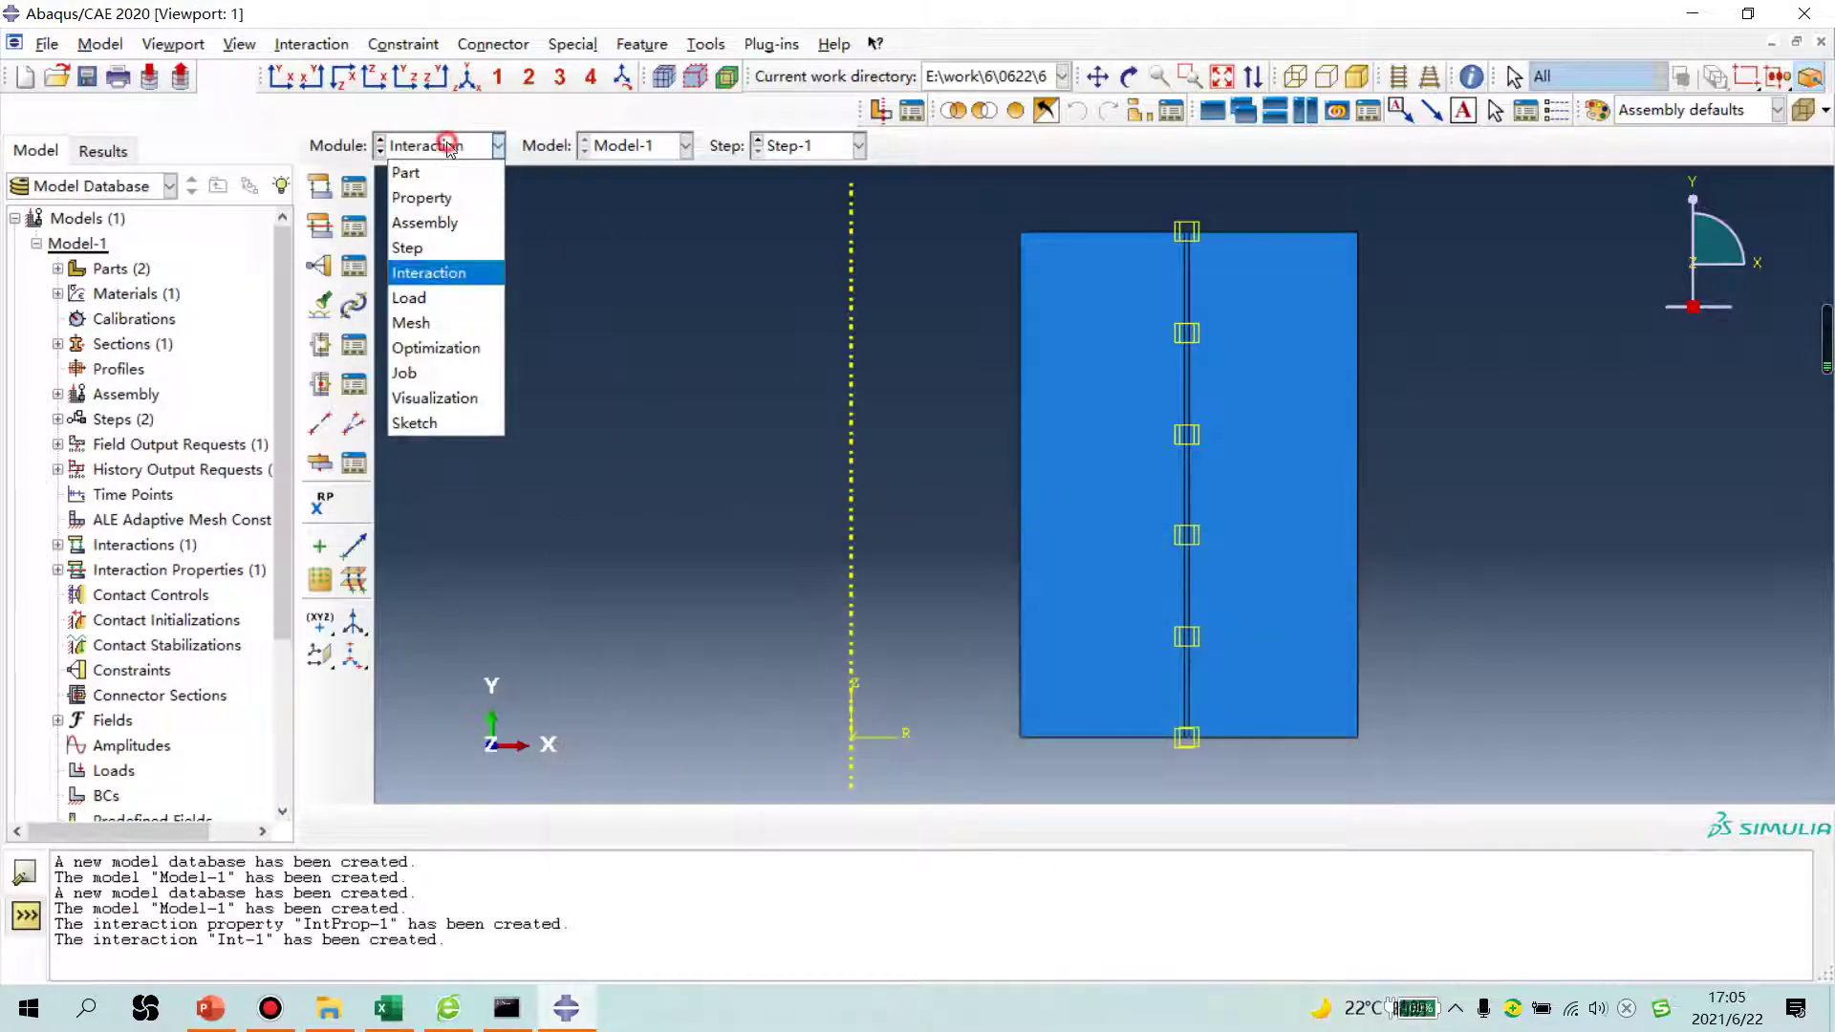
pyautogui.click(426, 322)
pyautogui.click(862, 144)
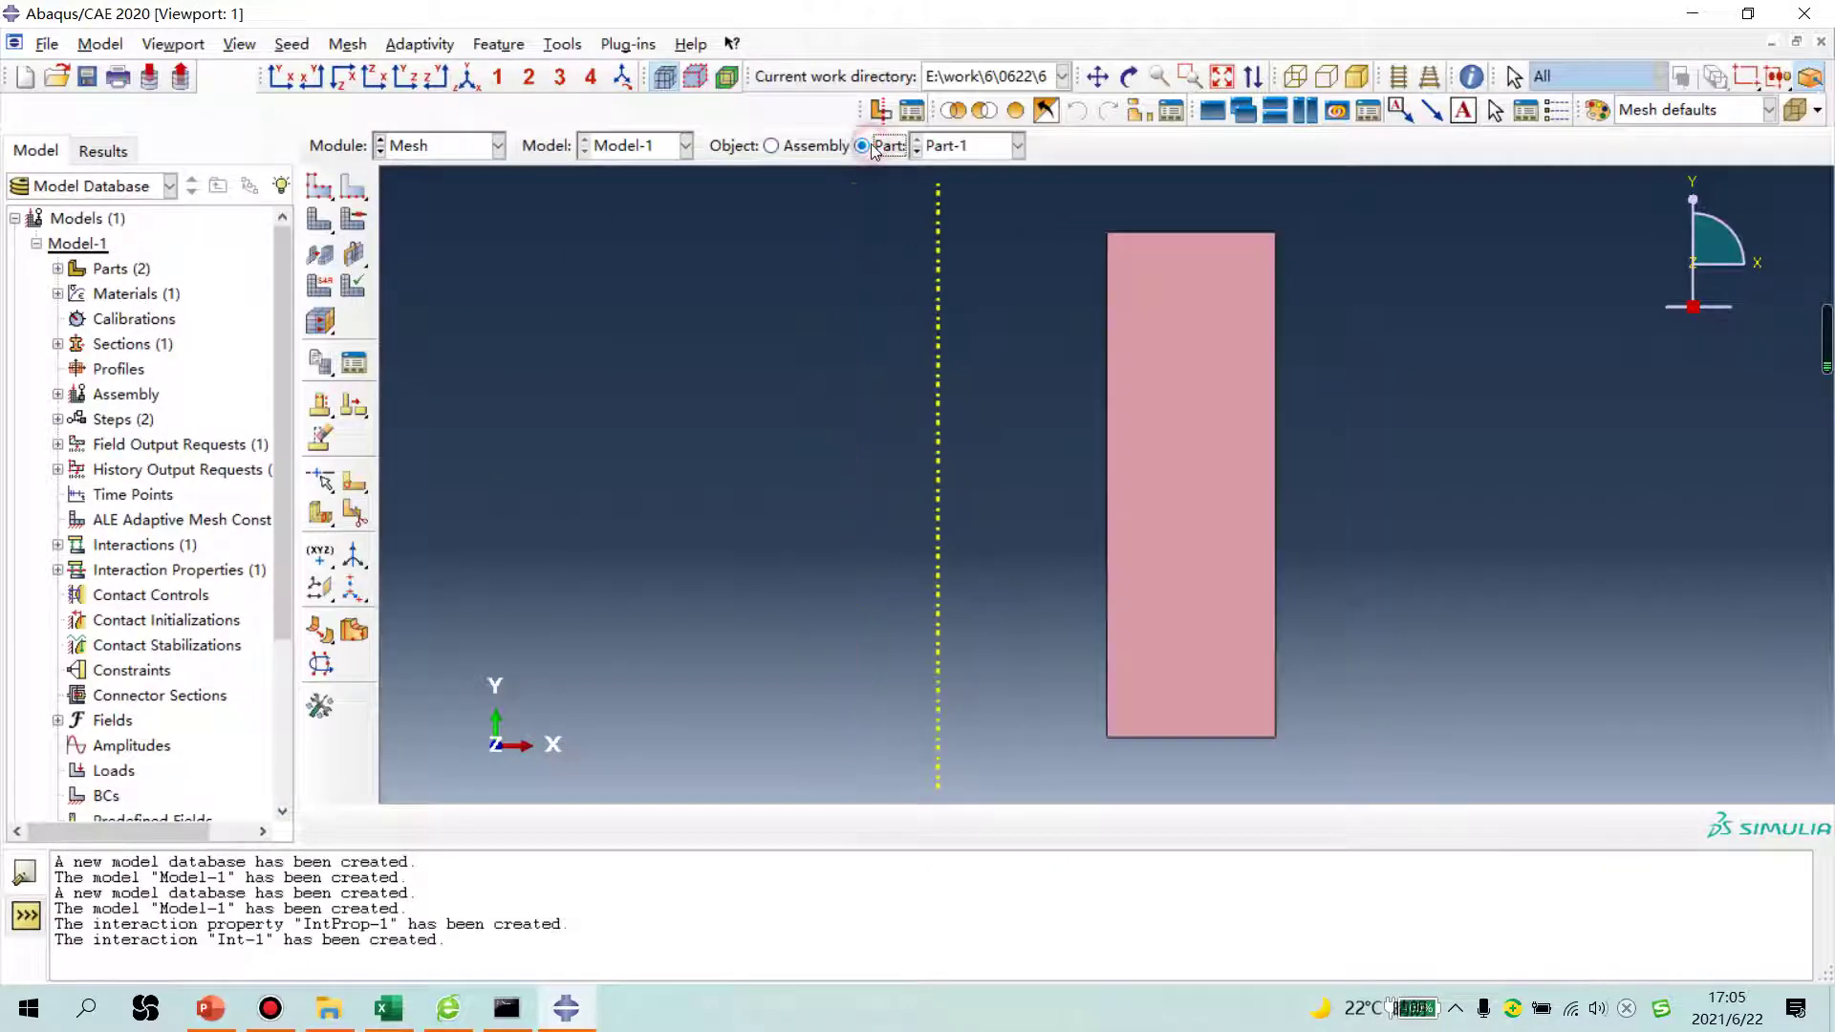
pyautogui.click(321, 189)
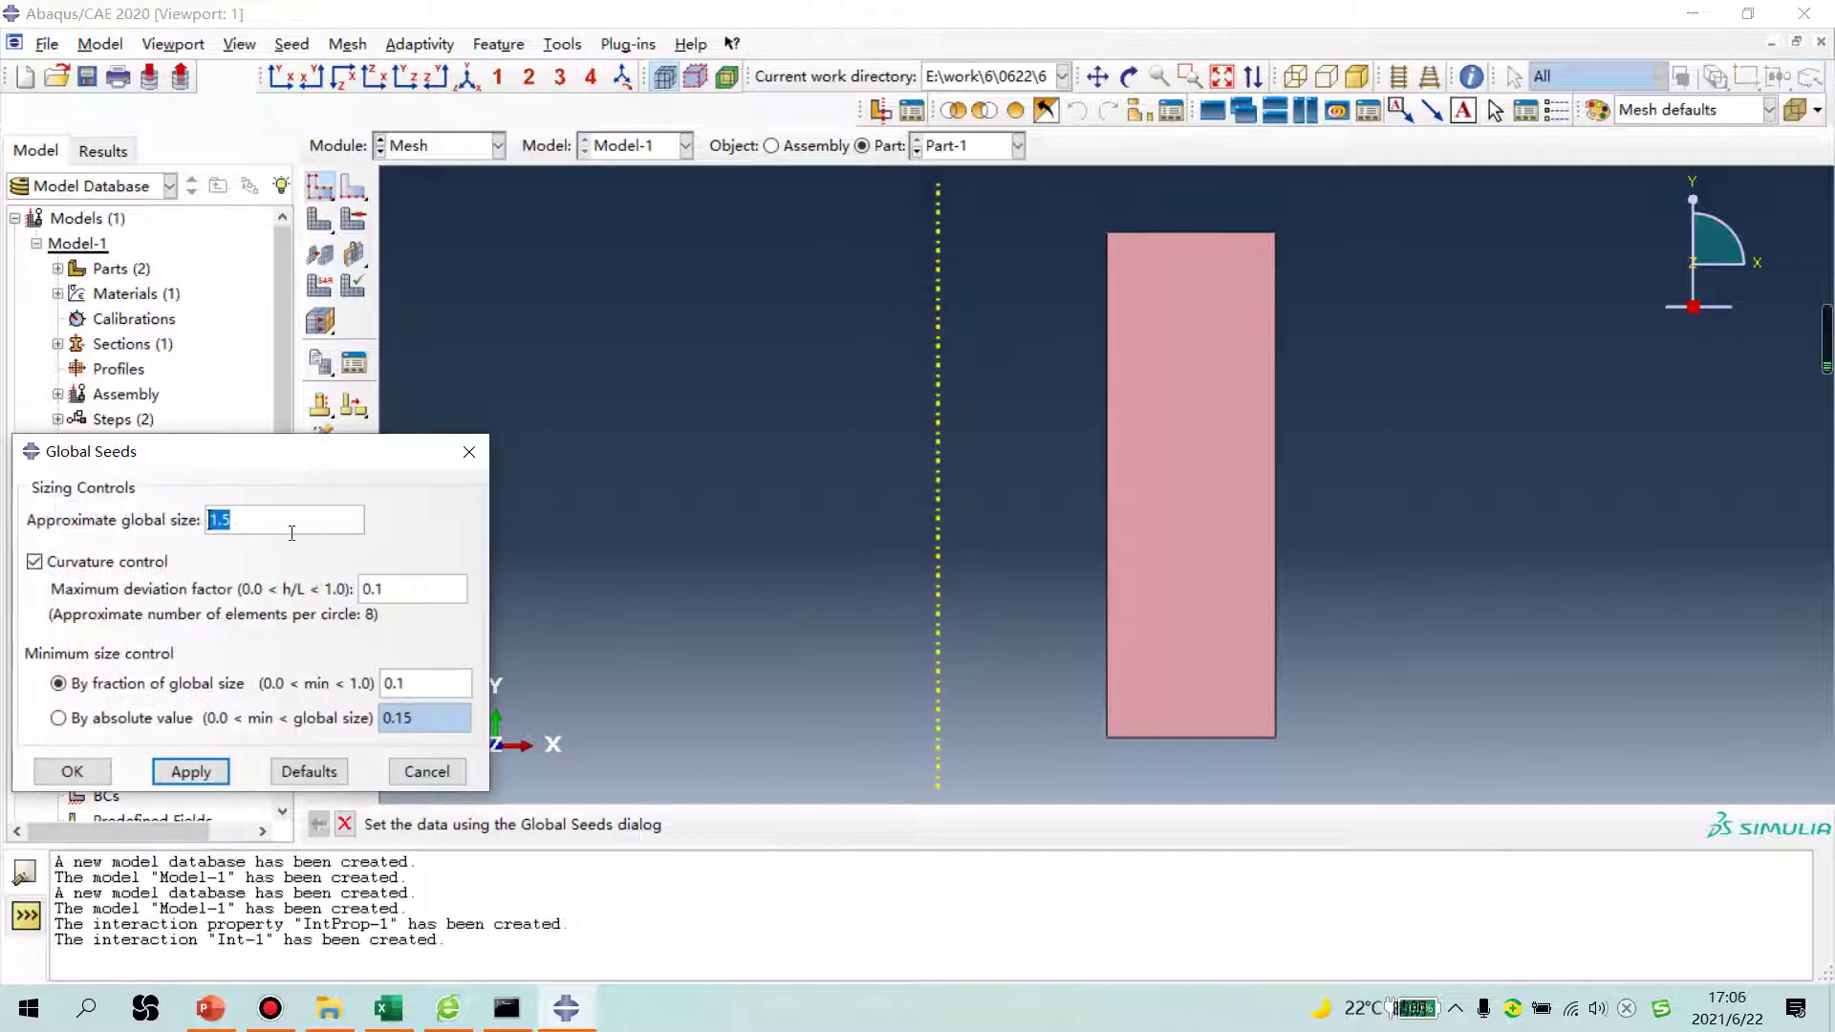
pyautogui.write('0')
pyautogui.click(190, 771)
pyautogui.click(72, 771)
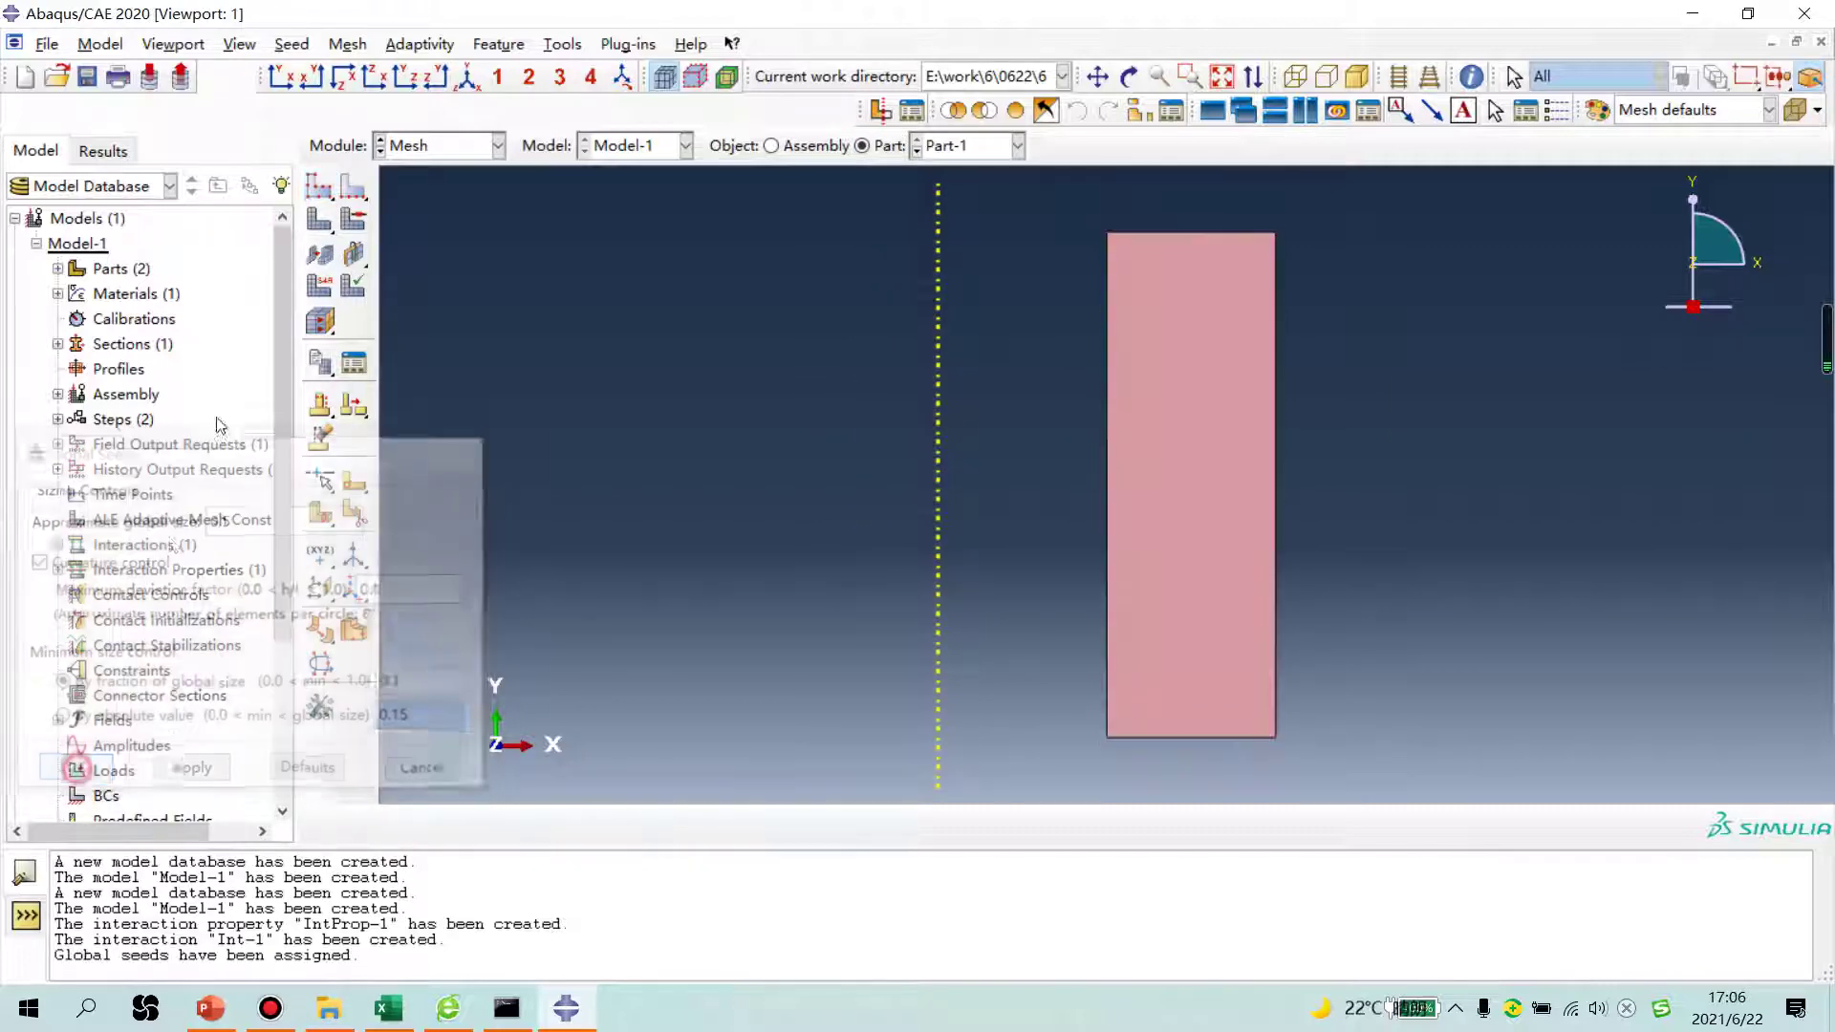
pyautogui.click(319, 221)
pyautogui.middleClick(638, 352)
# Step: Mesh Part-2 with the same 0.5 global seed size, giving 300 elements
pyautogui.click(987, 147)
pyautogui.click(981, 197)
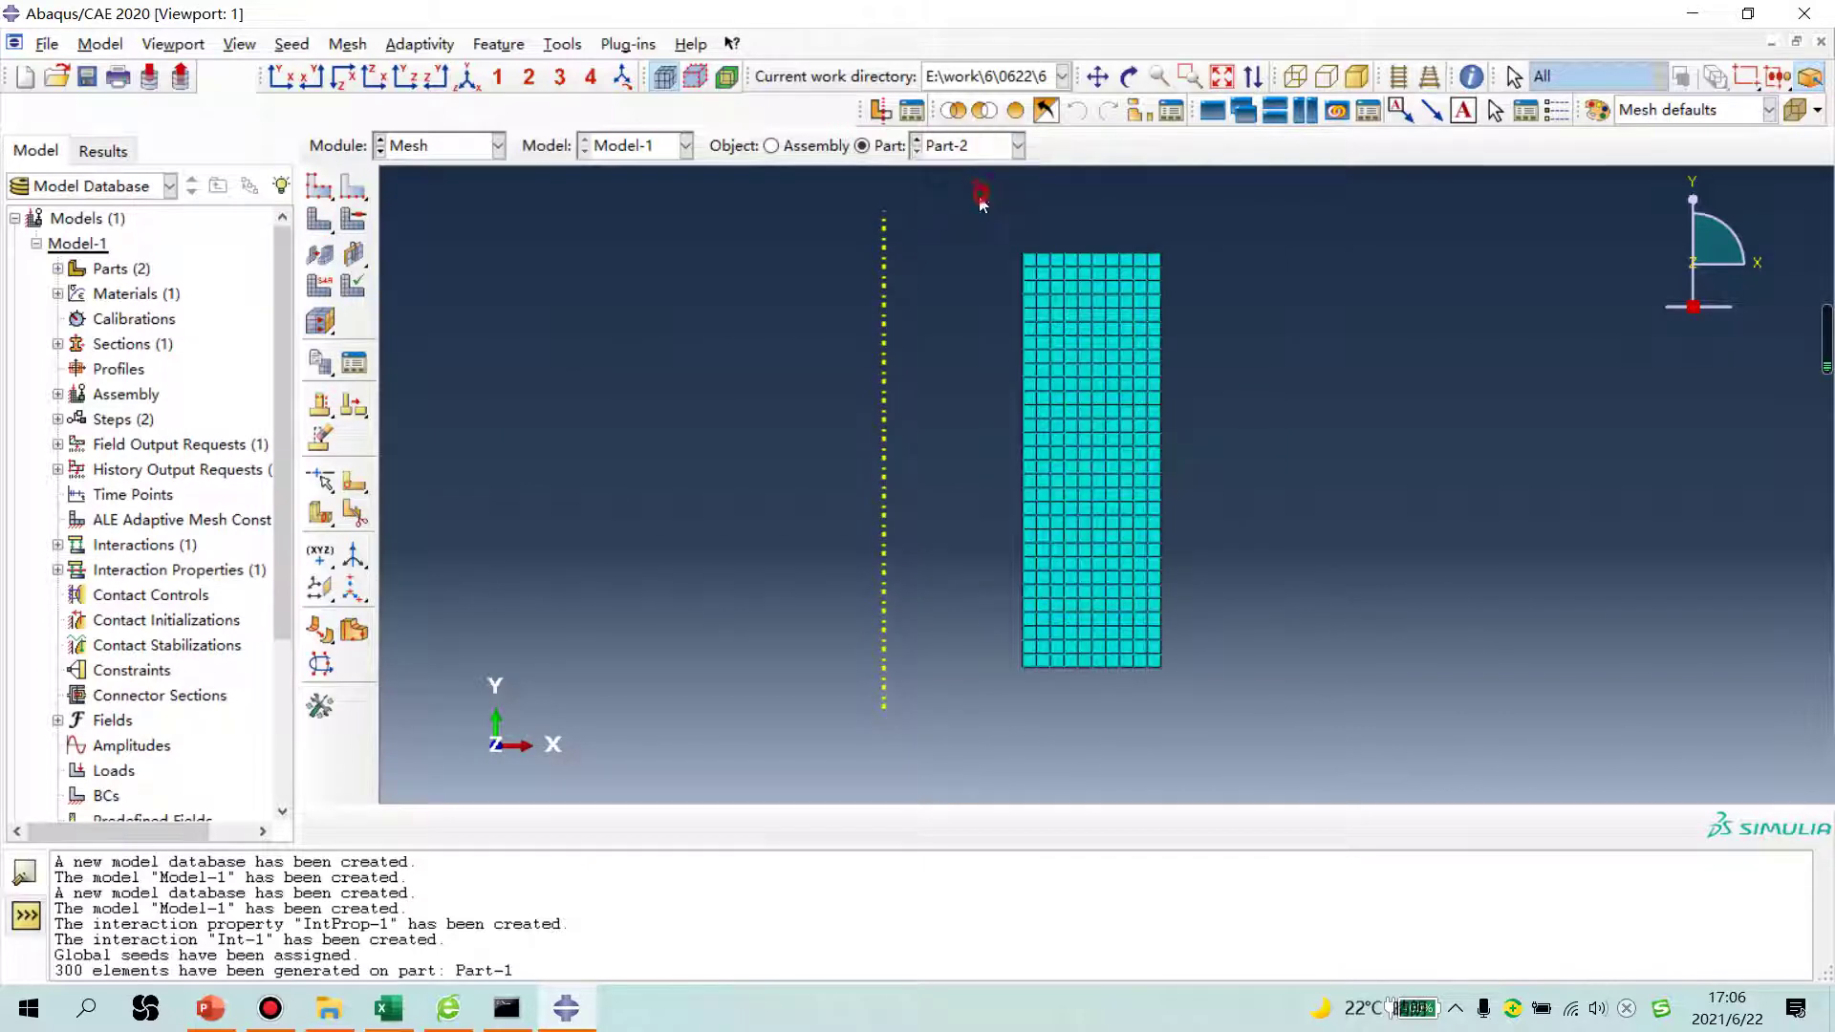
pyautogui.click(319, 187)
pyautogui.write('0.5')
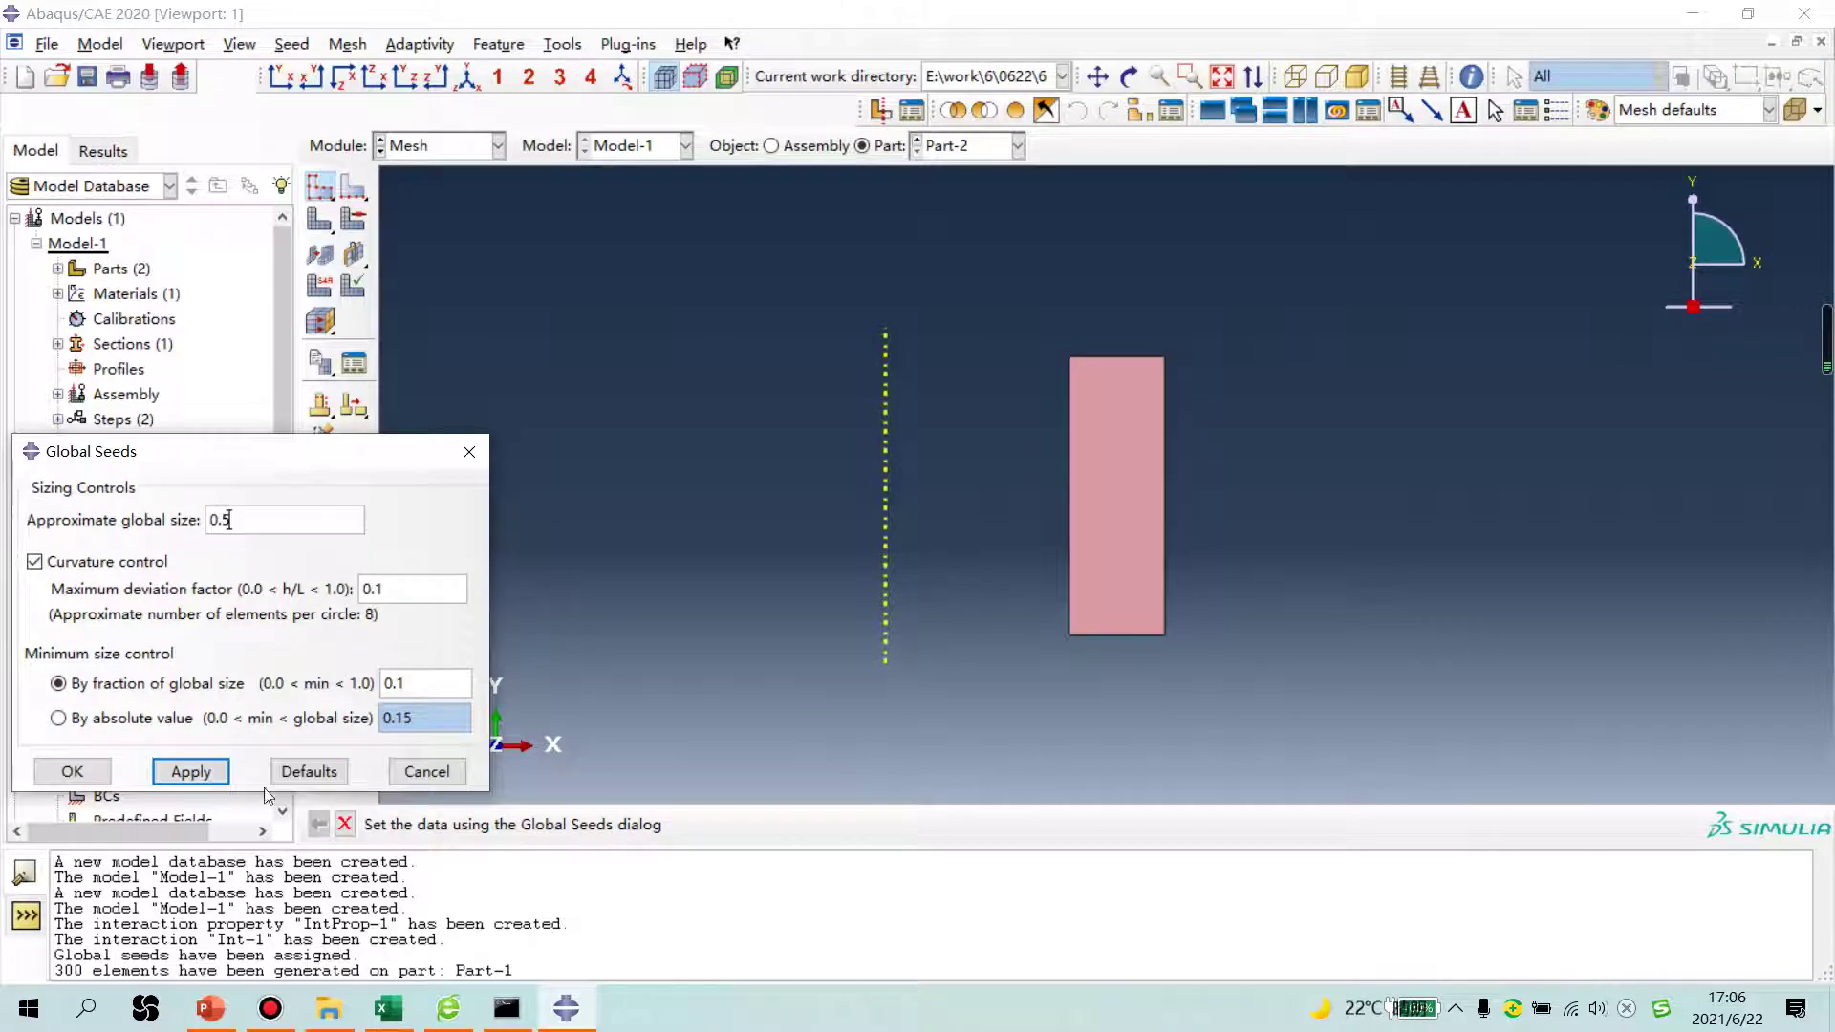
pyautogui.click(196, 776)
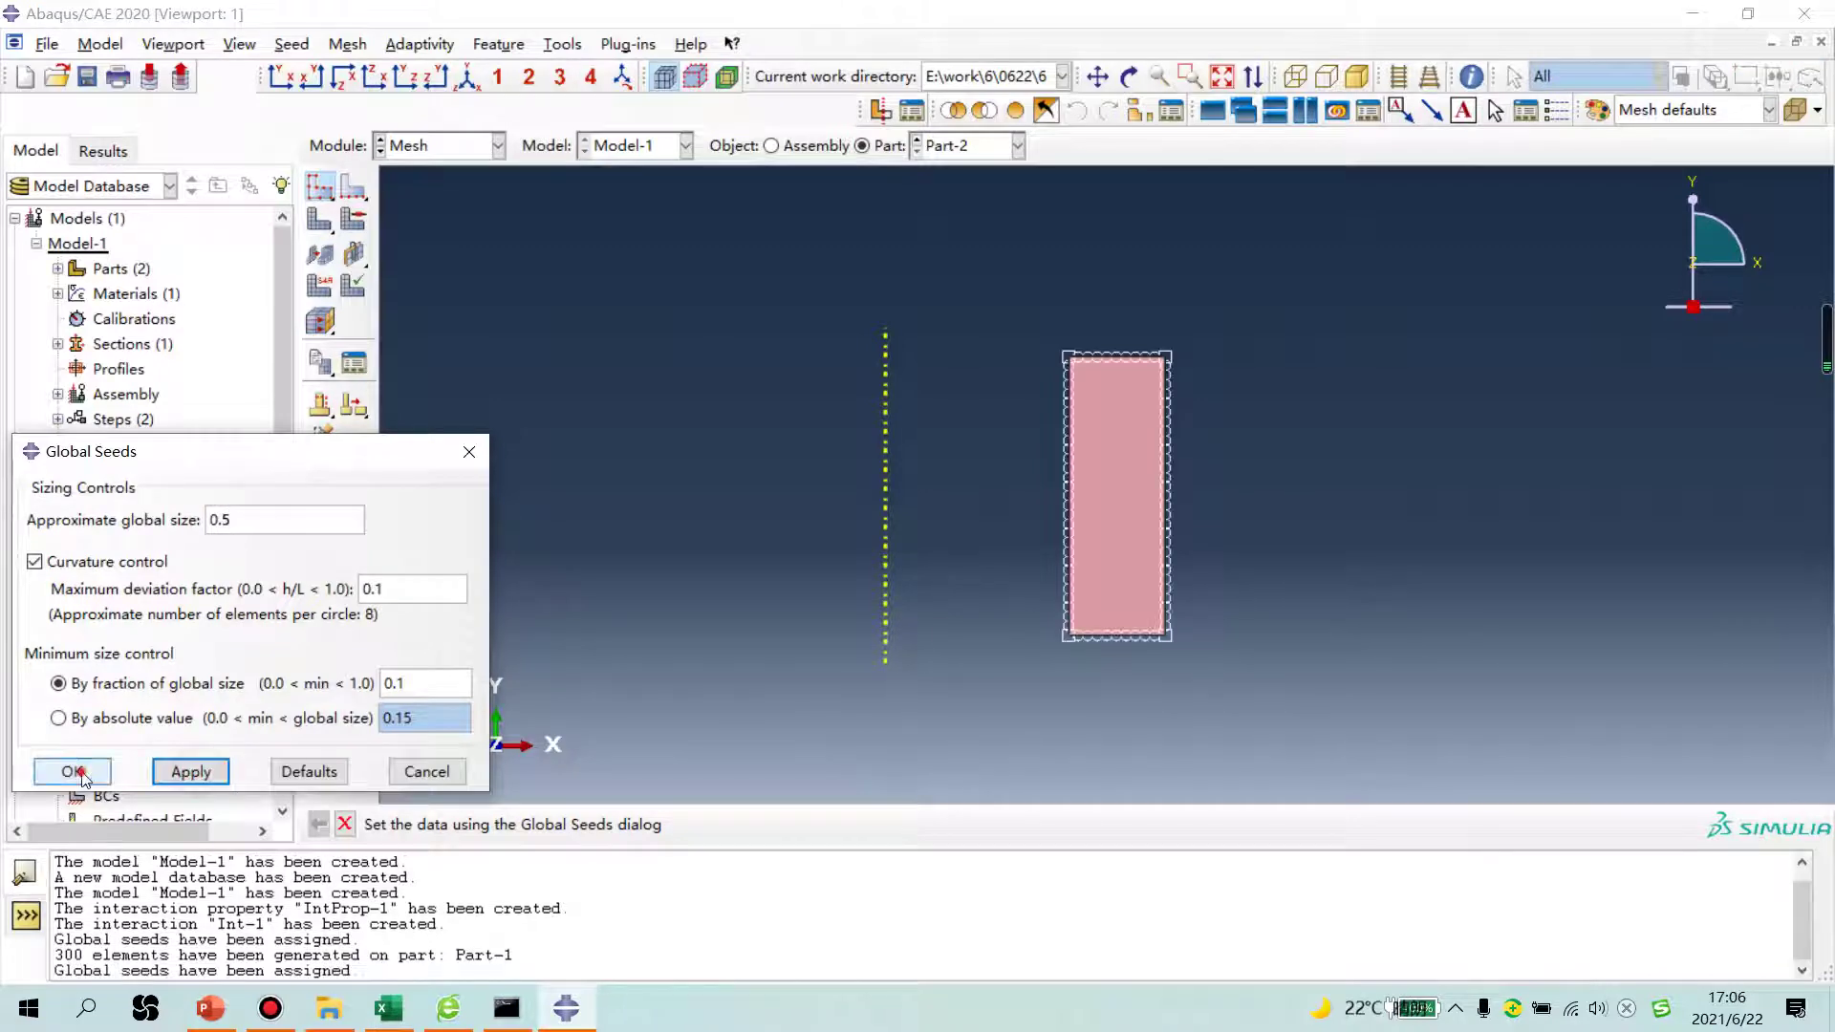
pyautogui.click(79, 776)
pyautogui.click(319, 218)
pyautogui.click(576, 825)
pyautogui.click(452, 146)
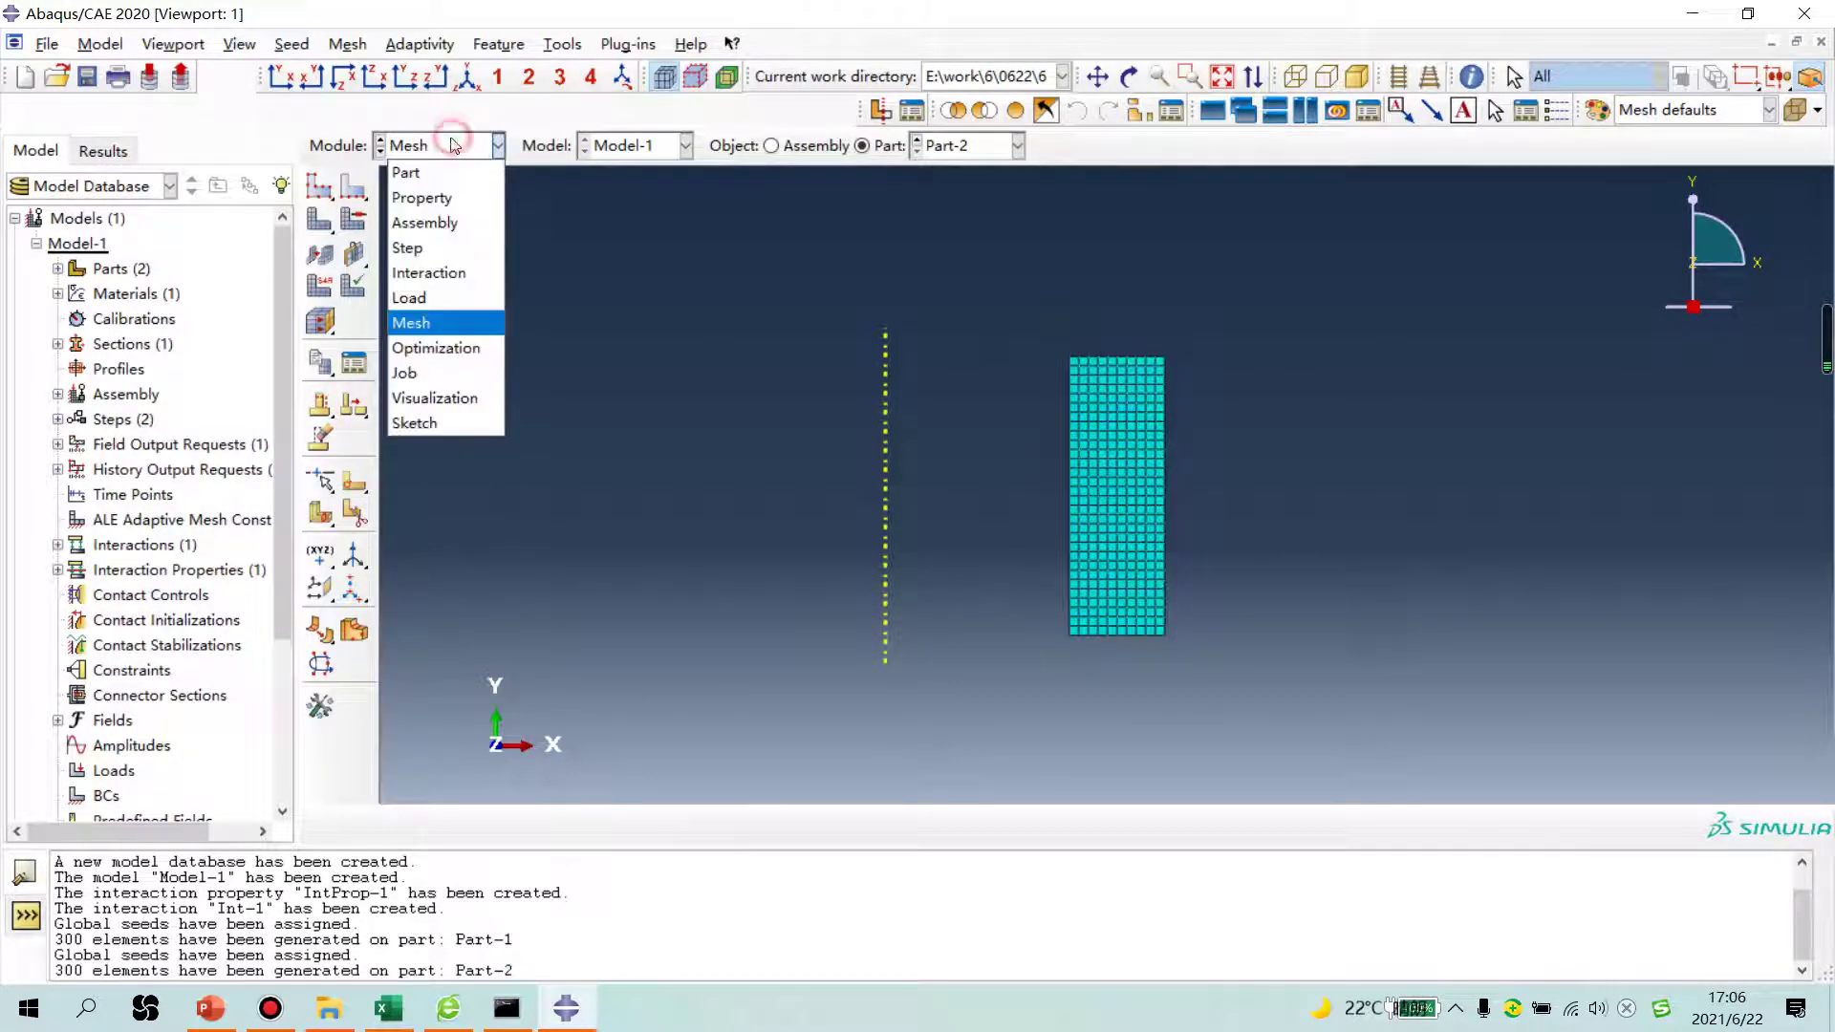
pyautogui.click(426, 297)
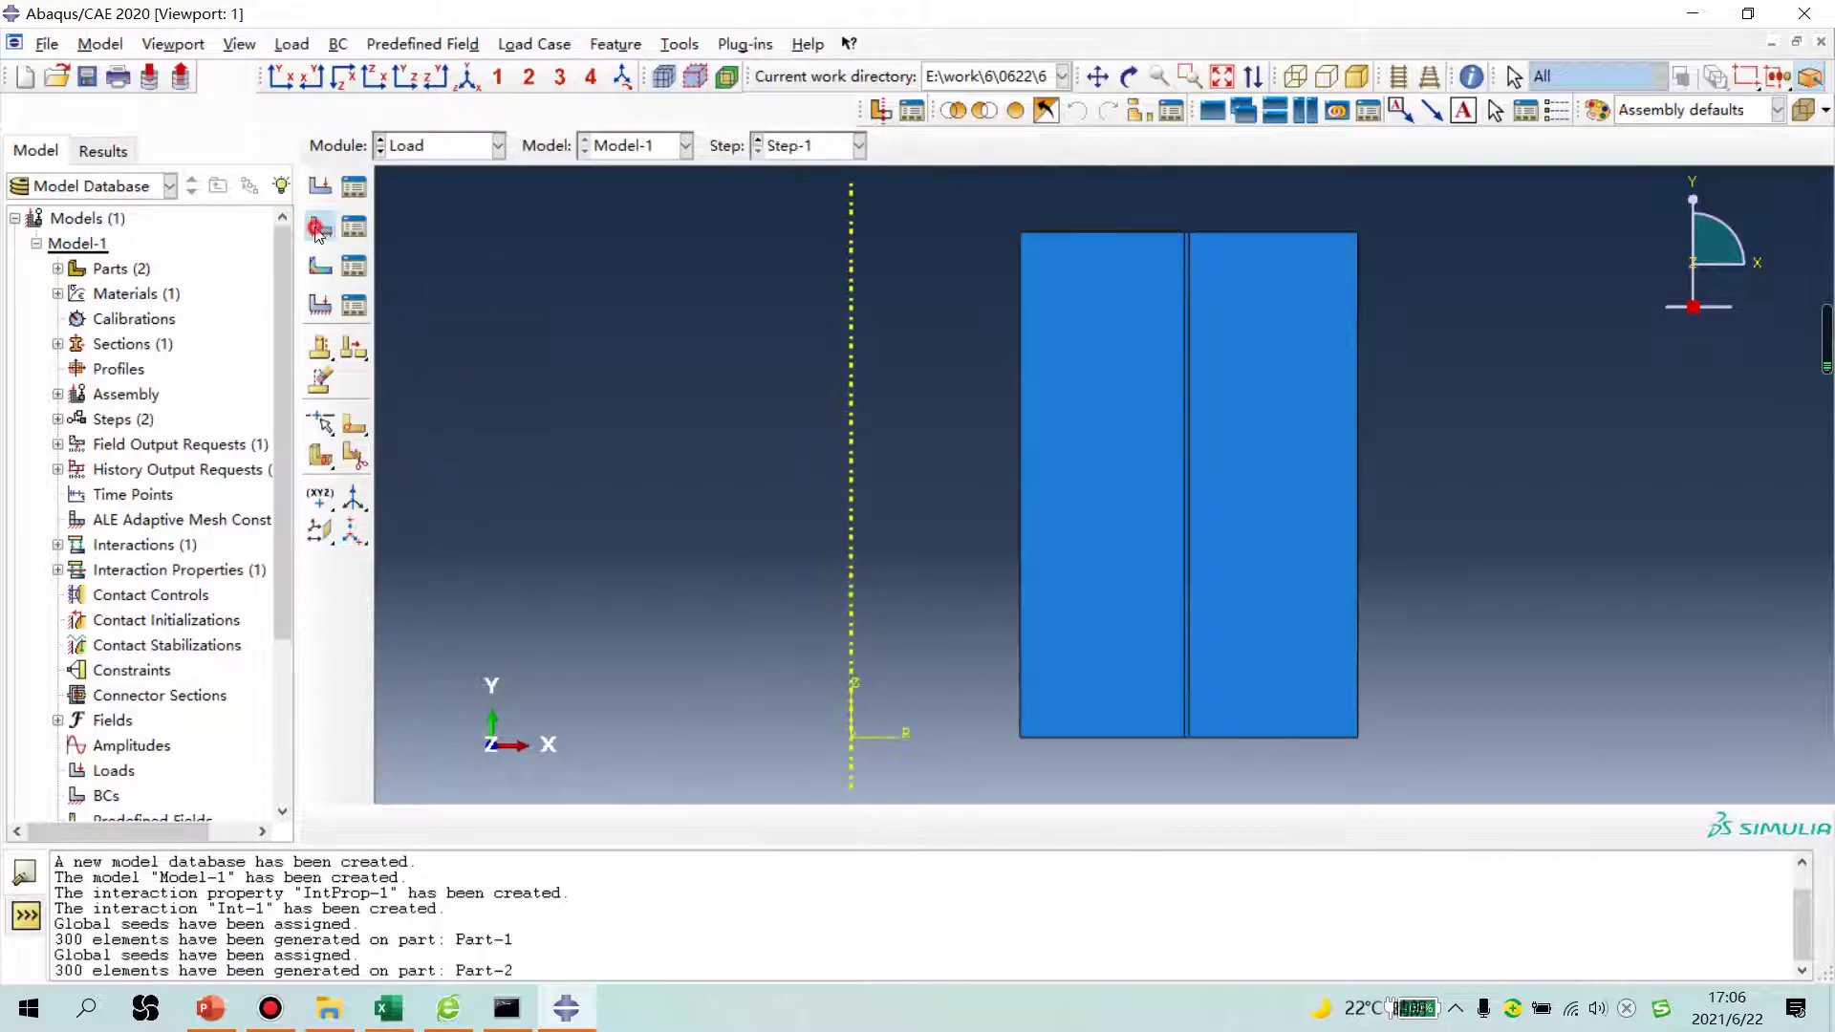
# Step: Create BC-1 in the Initial step as a ZSYMM constraint on both parts' bottom edges
pyautogui.click(318, 229)
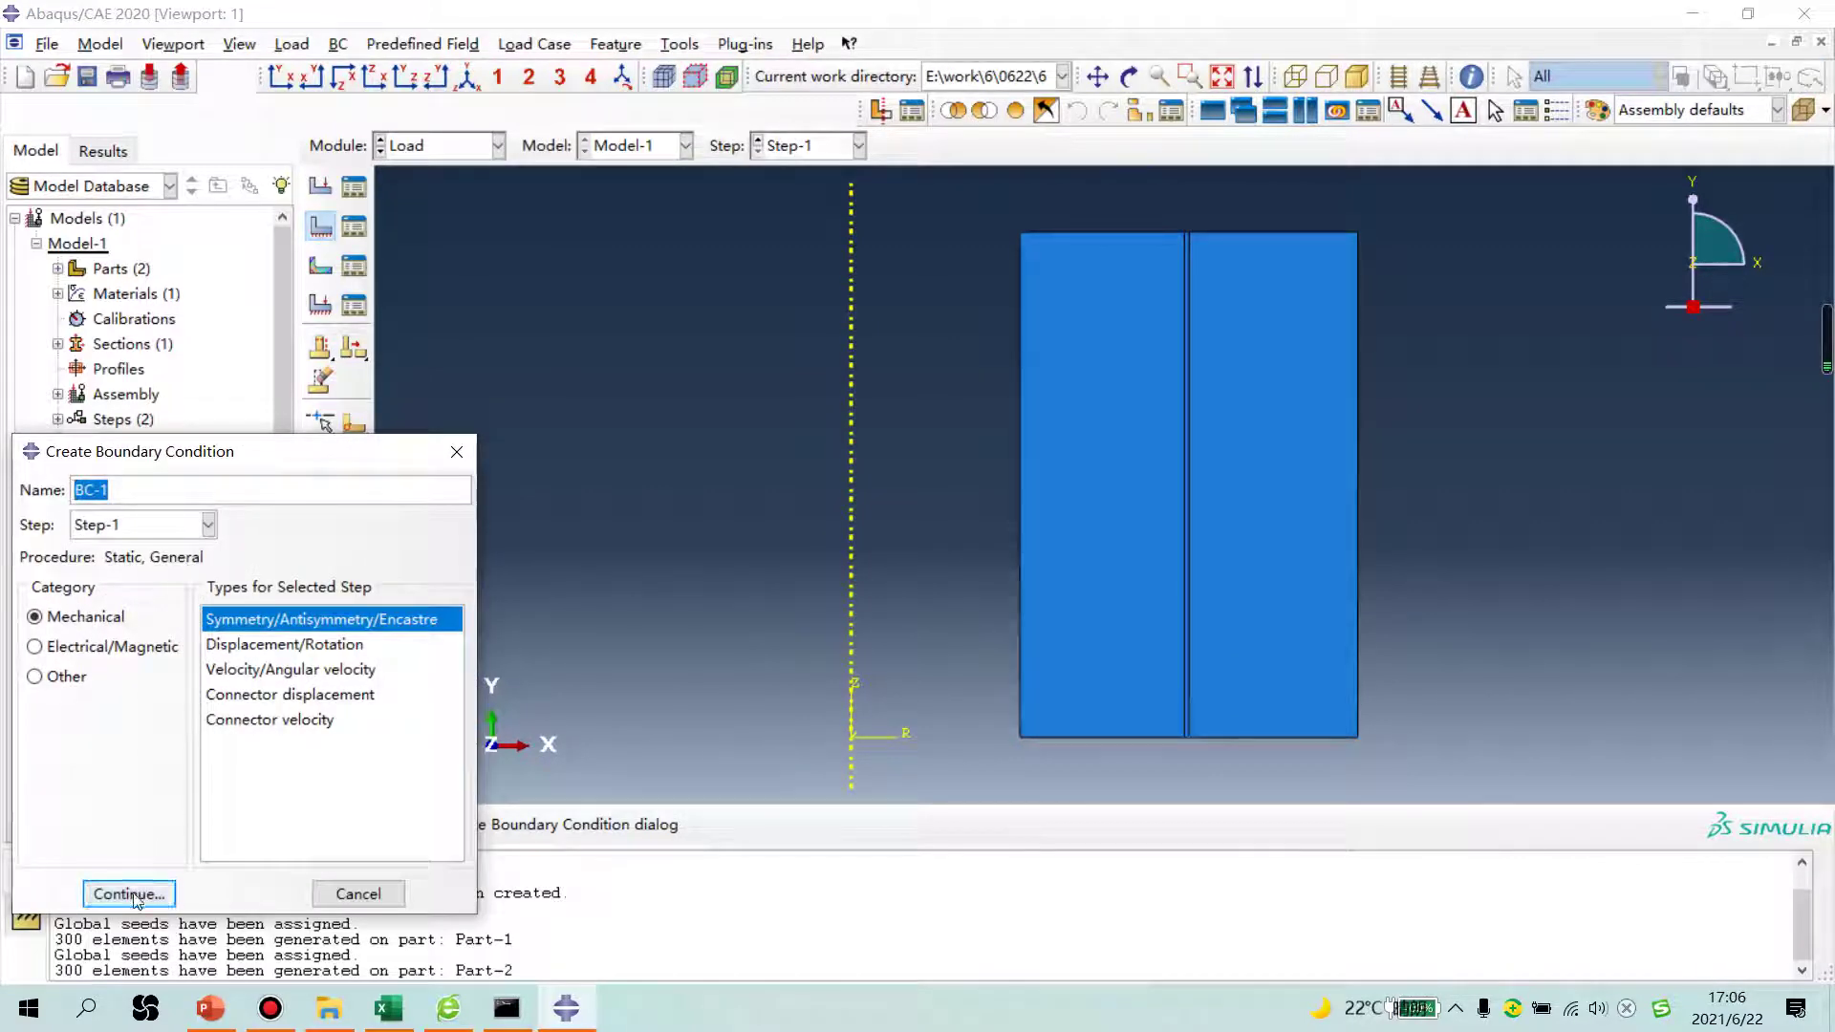
pyautogui.click(144, 525)
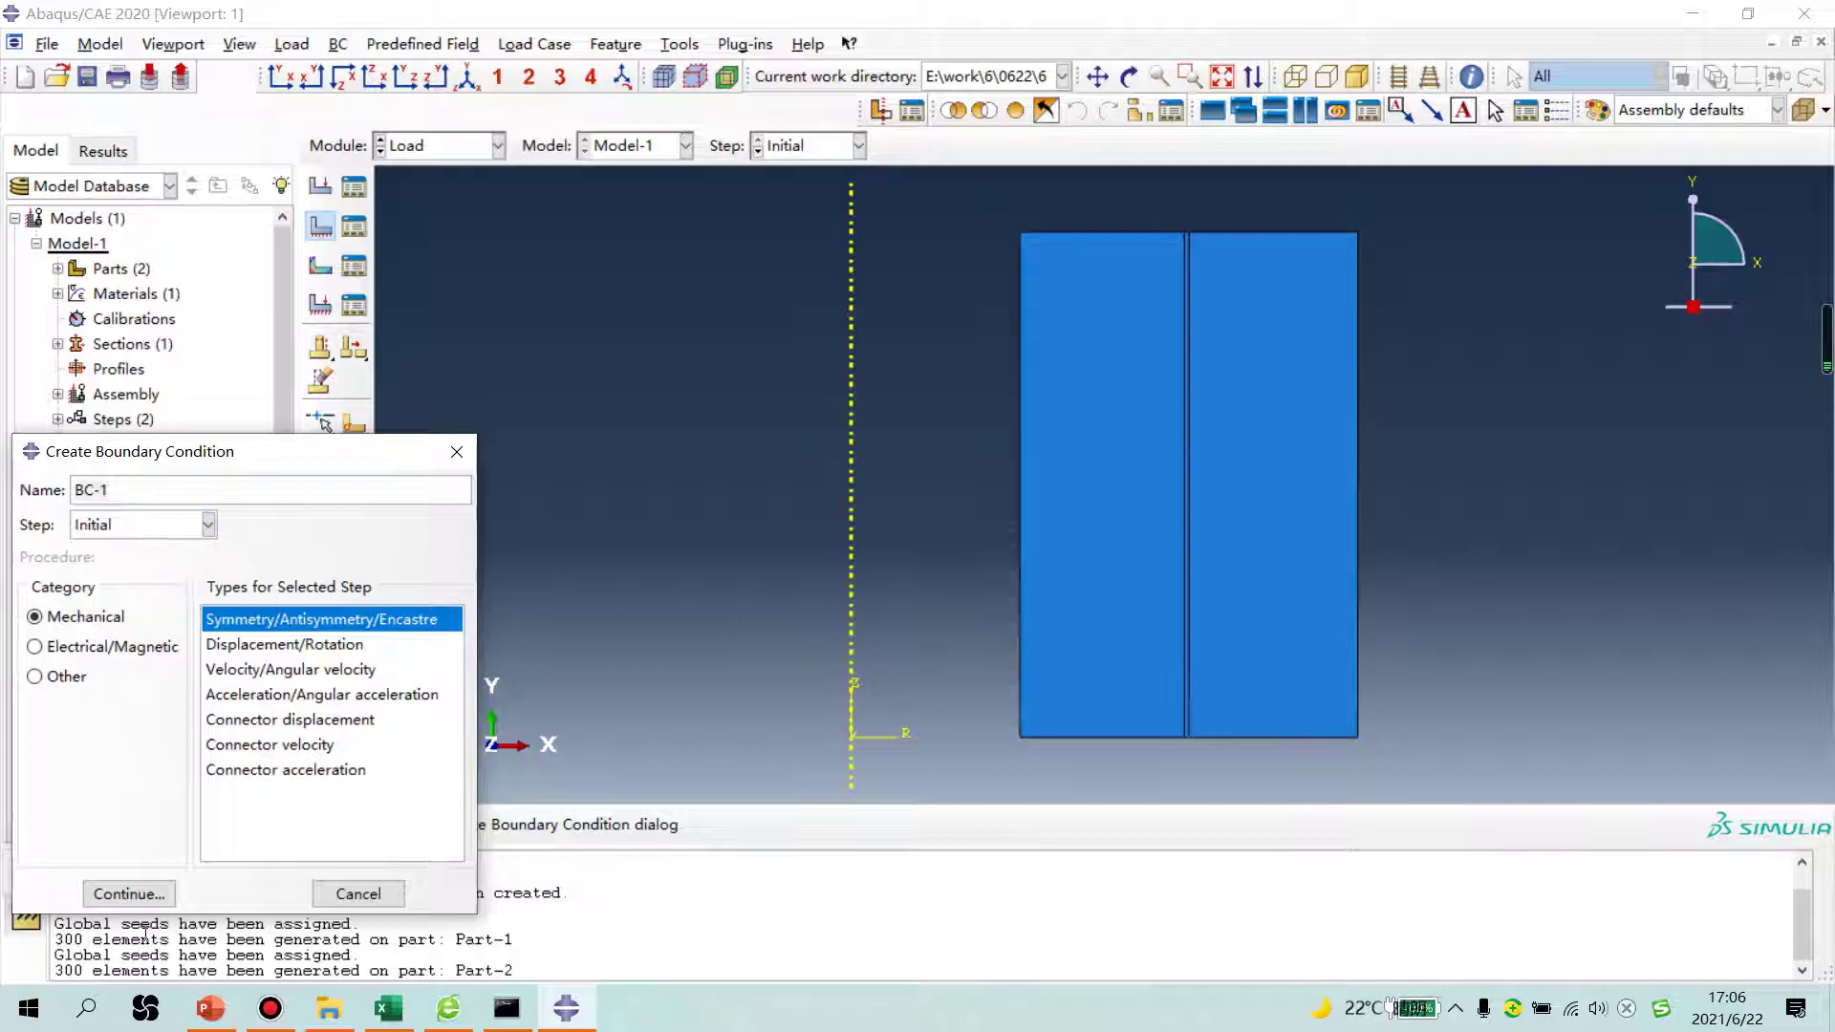
pyautogui.click(129, 894)
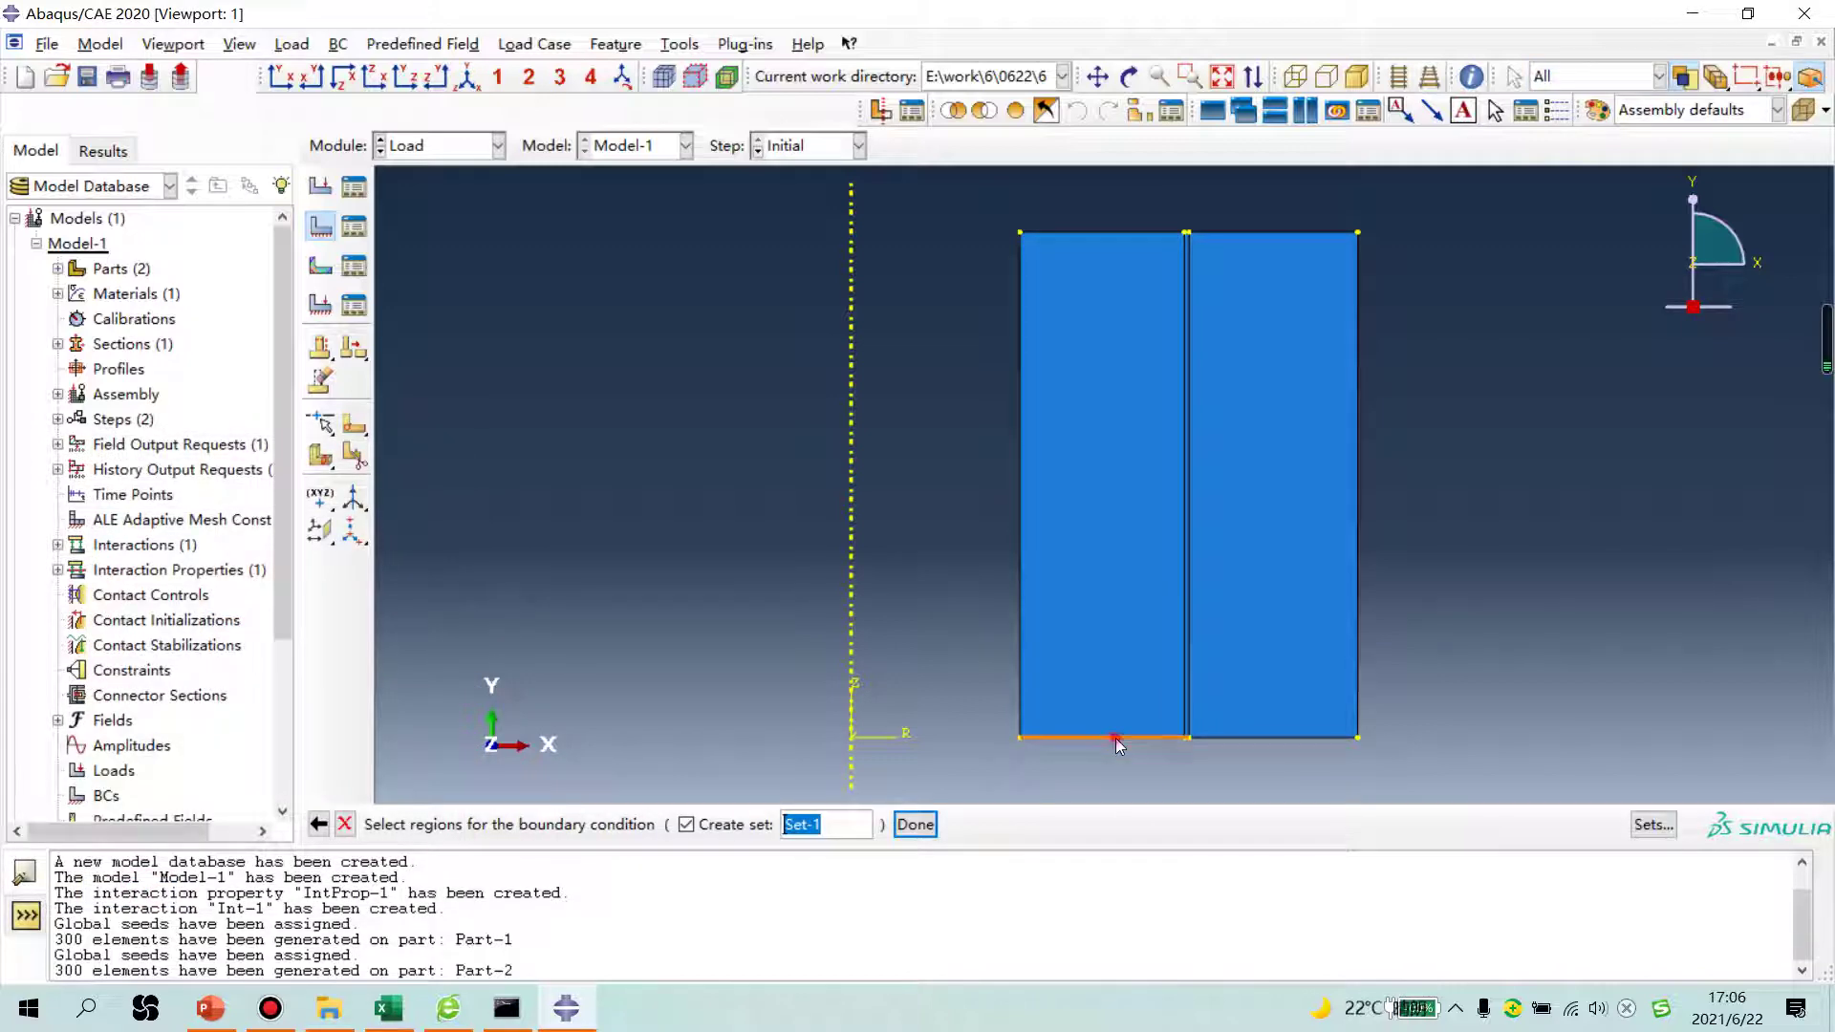
pyautogui.click(1234, 739)
pyautogui.middleClick(1013, 644)
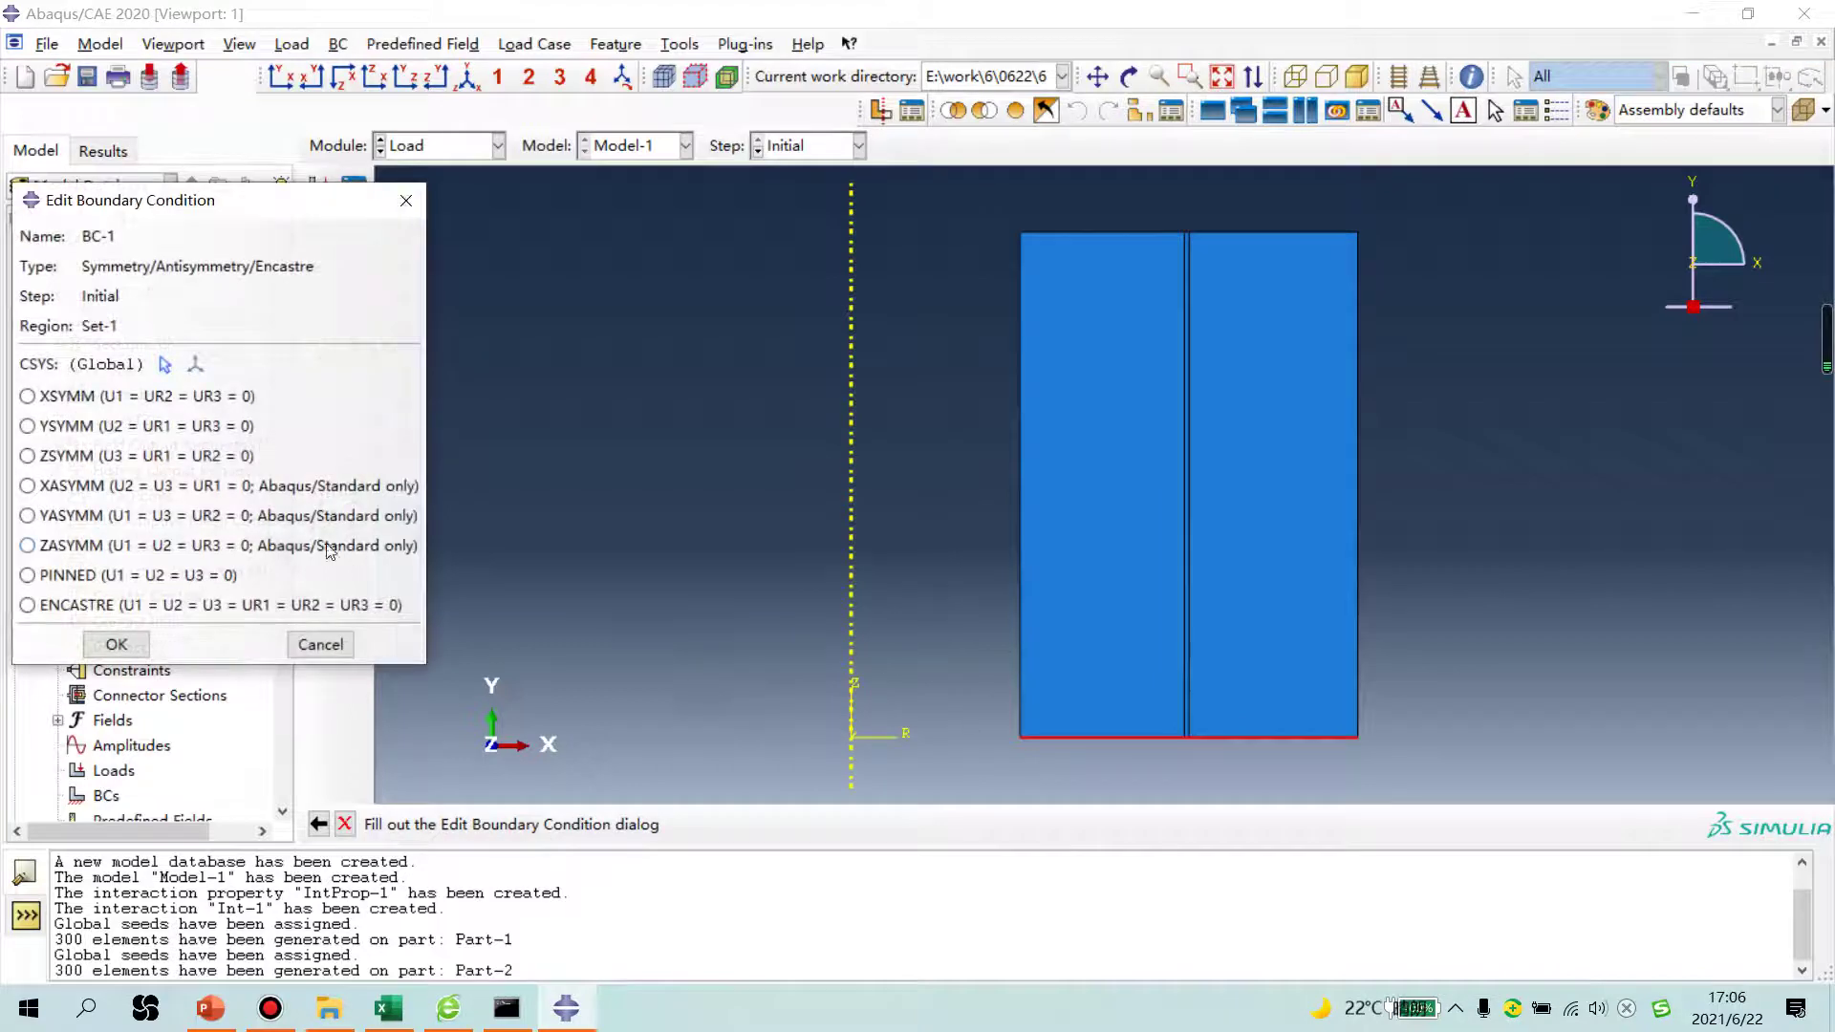
pyautogui.click(27, 456)
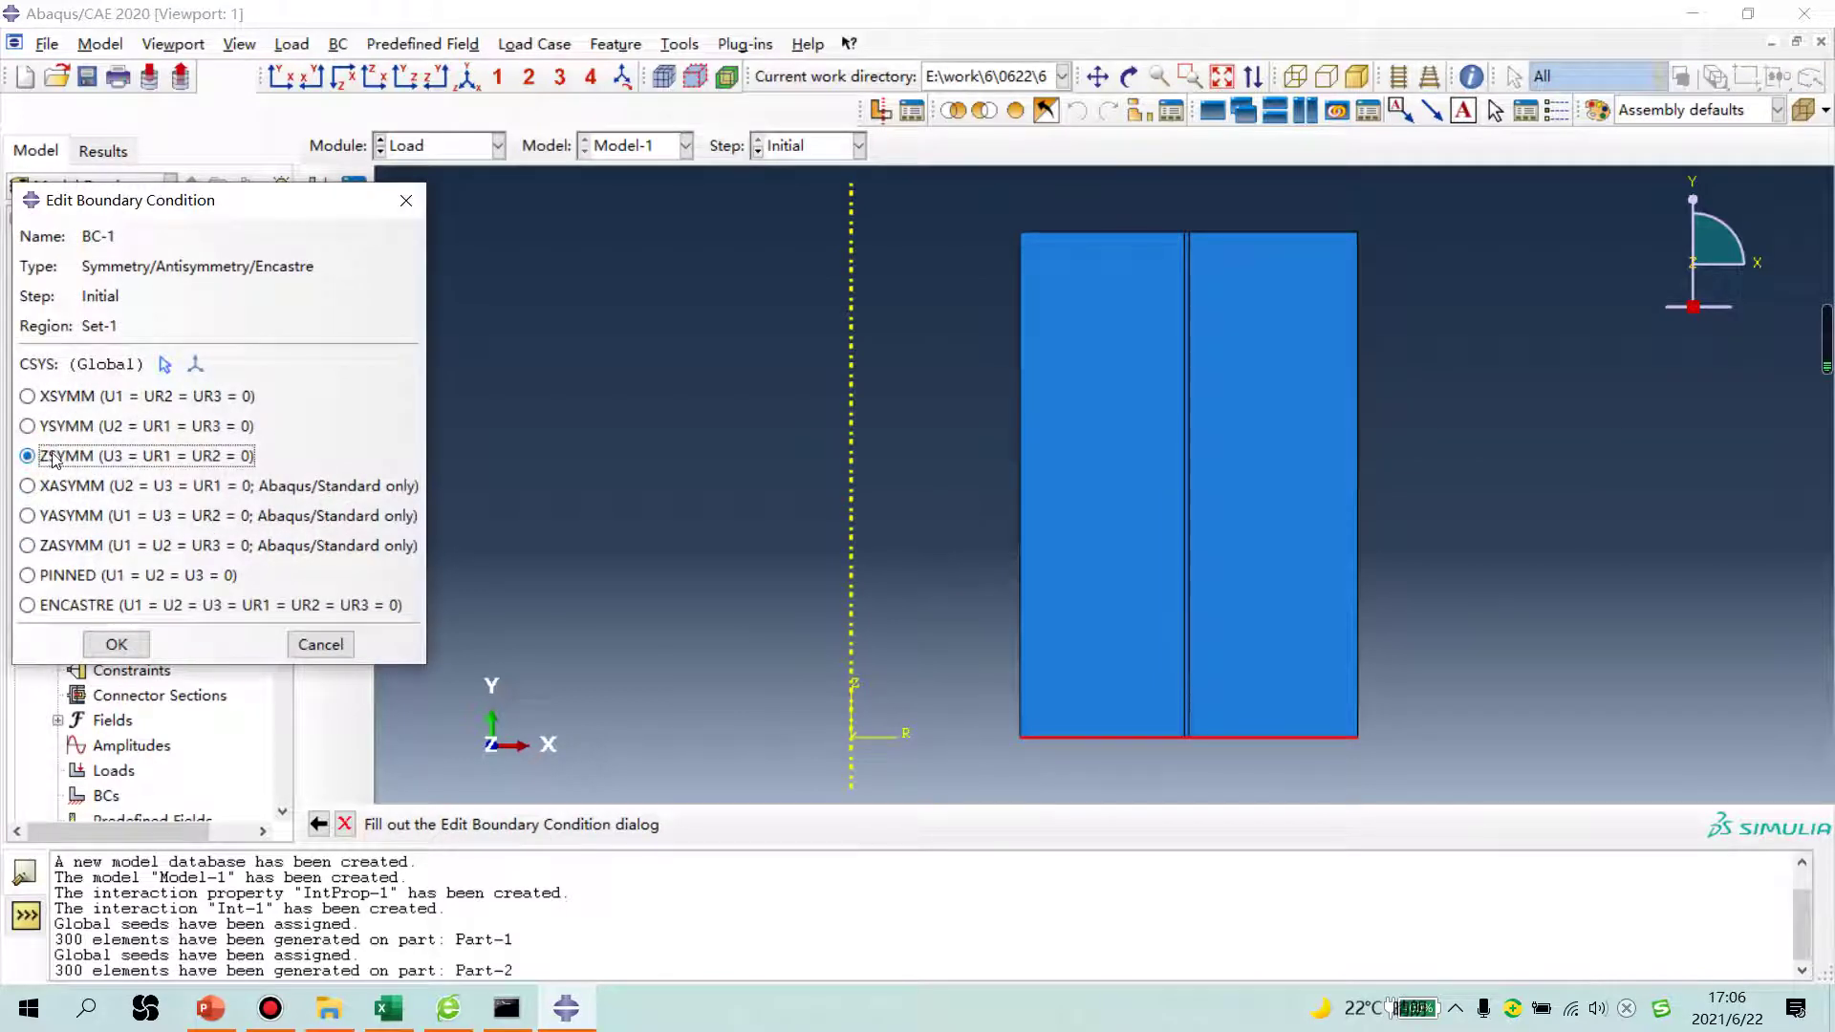
pyautogui.click(117, 646)
pyautogui.scroll(-3, 704, 588)
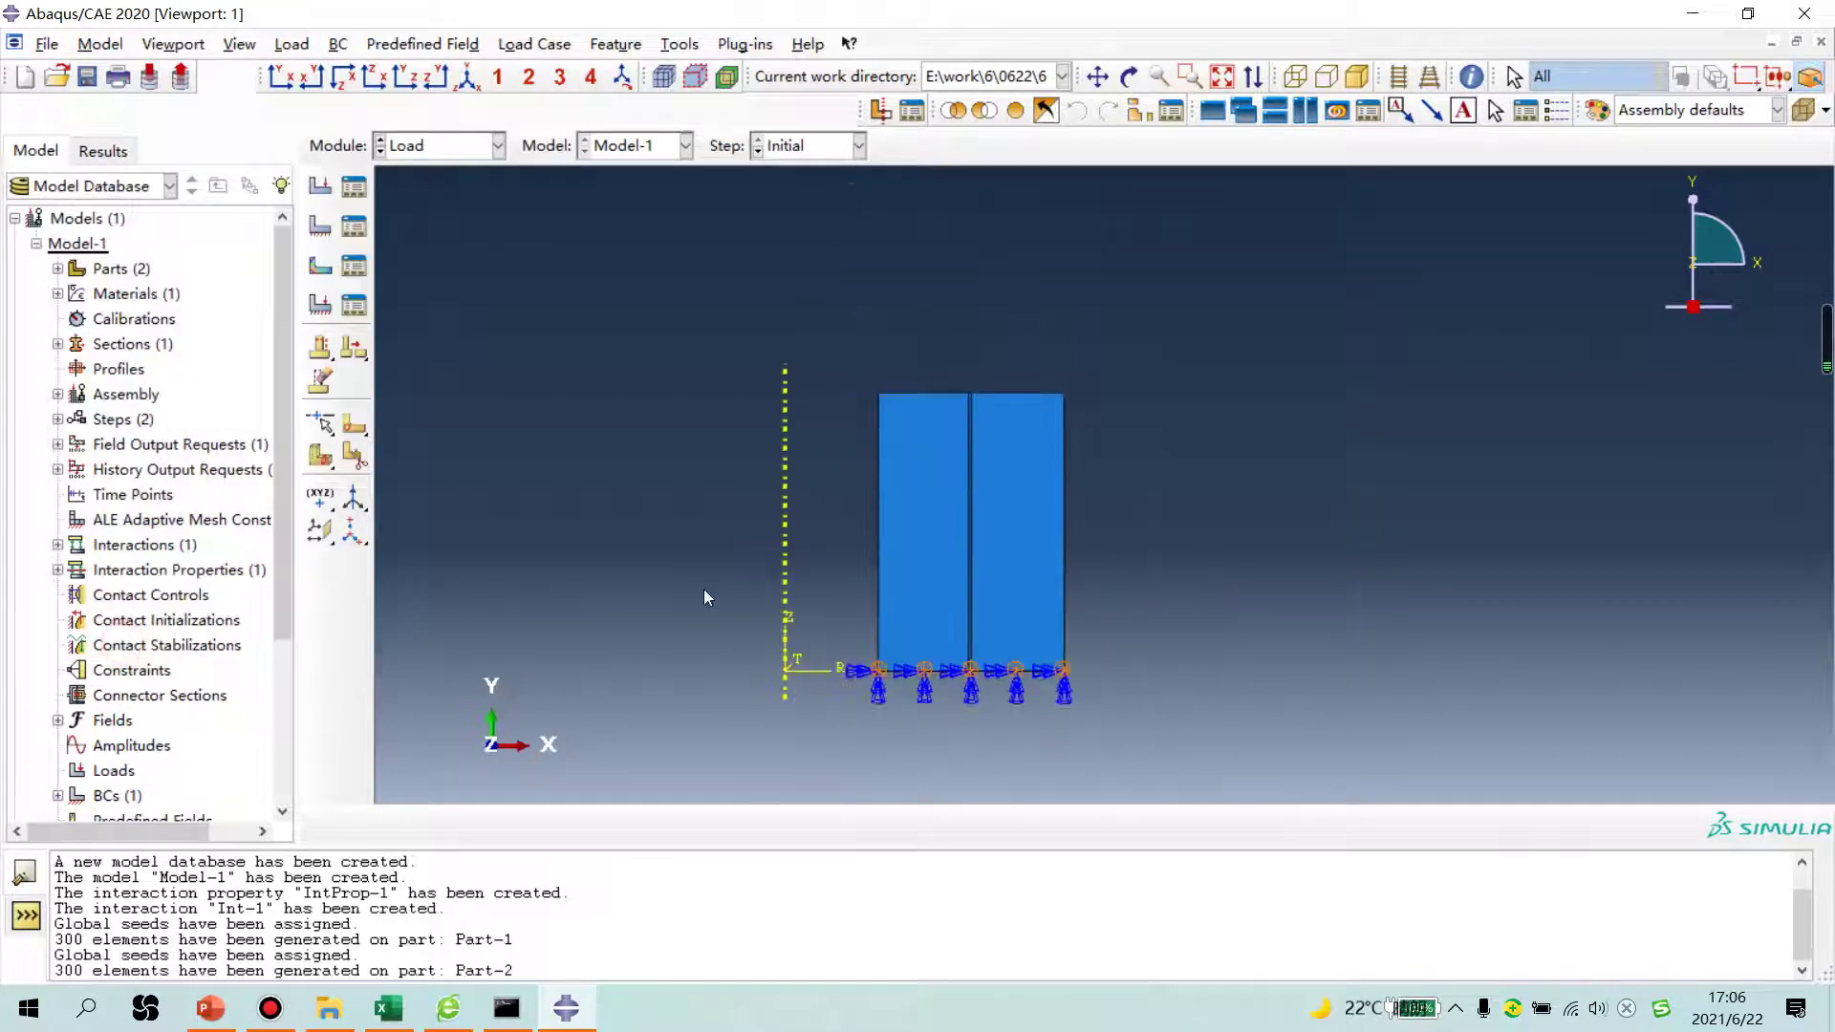
pyautogui.click(461, 148)
# Step: Create Job-1 in the Job module
pyautogui.click(404, 374)
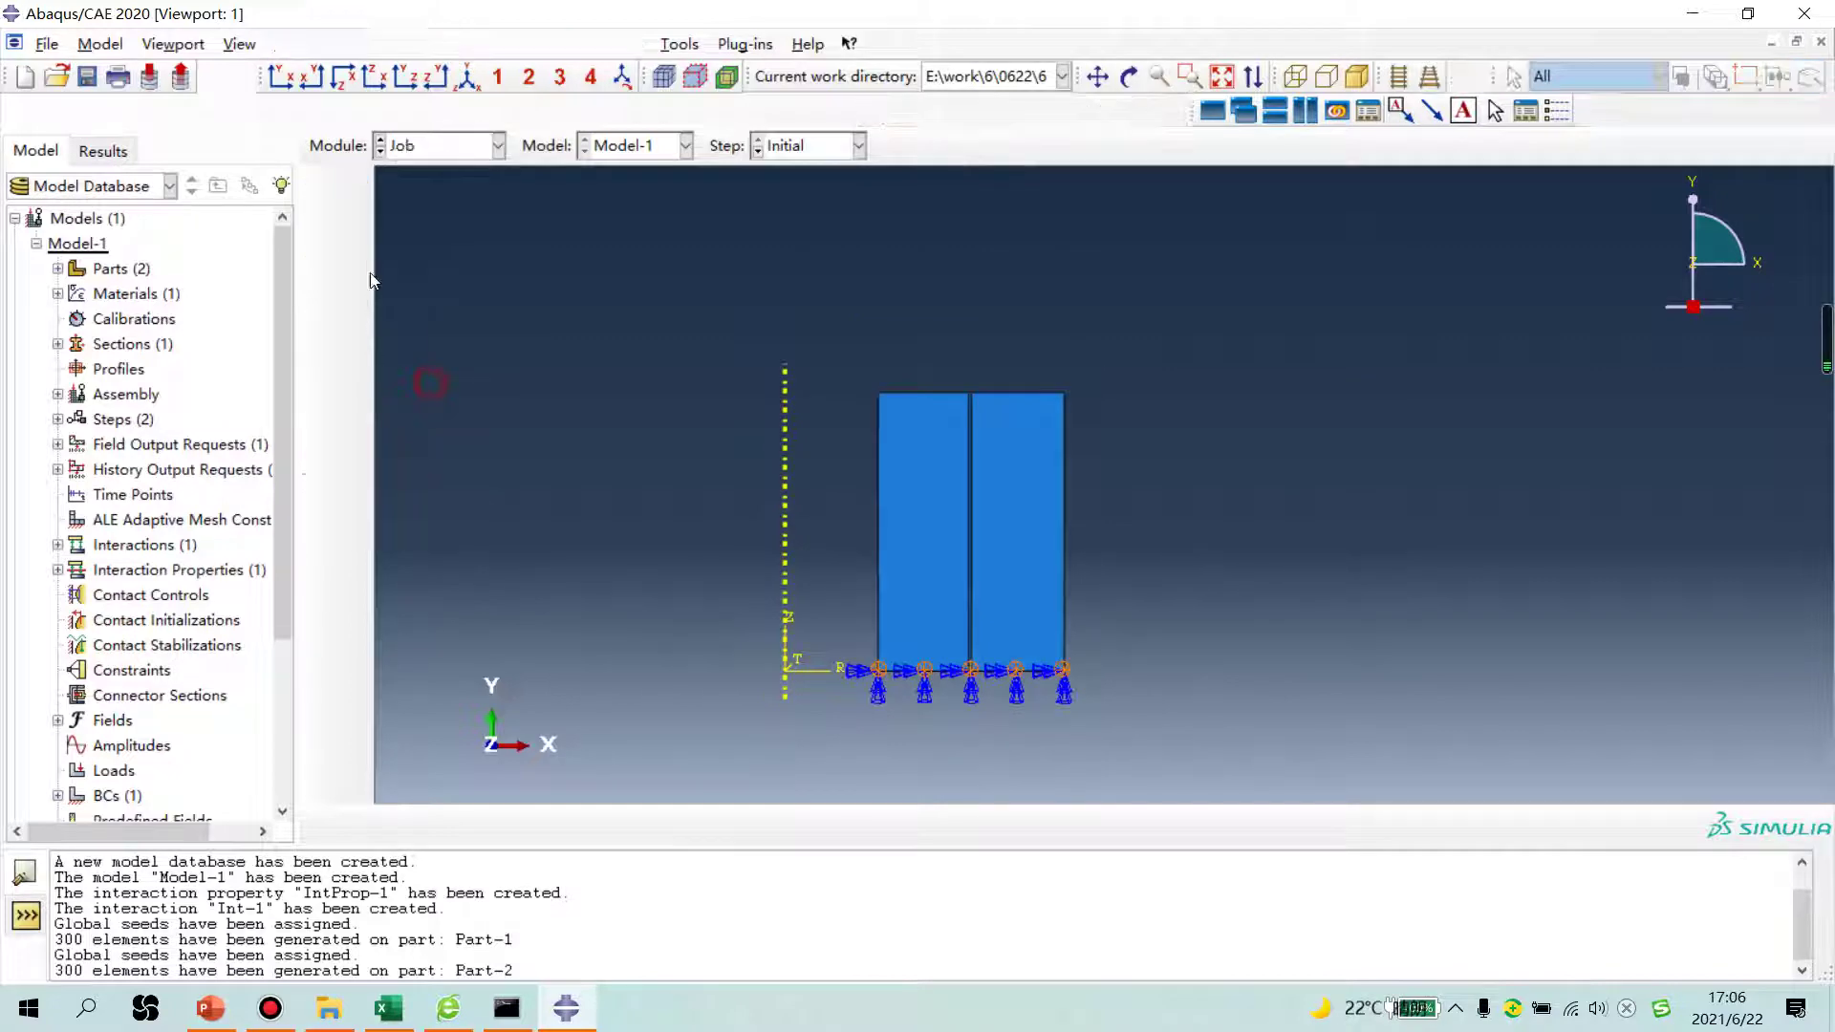
pyautogui.click(320, 186)
pyautogui.click(58, 463)
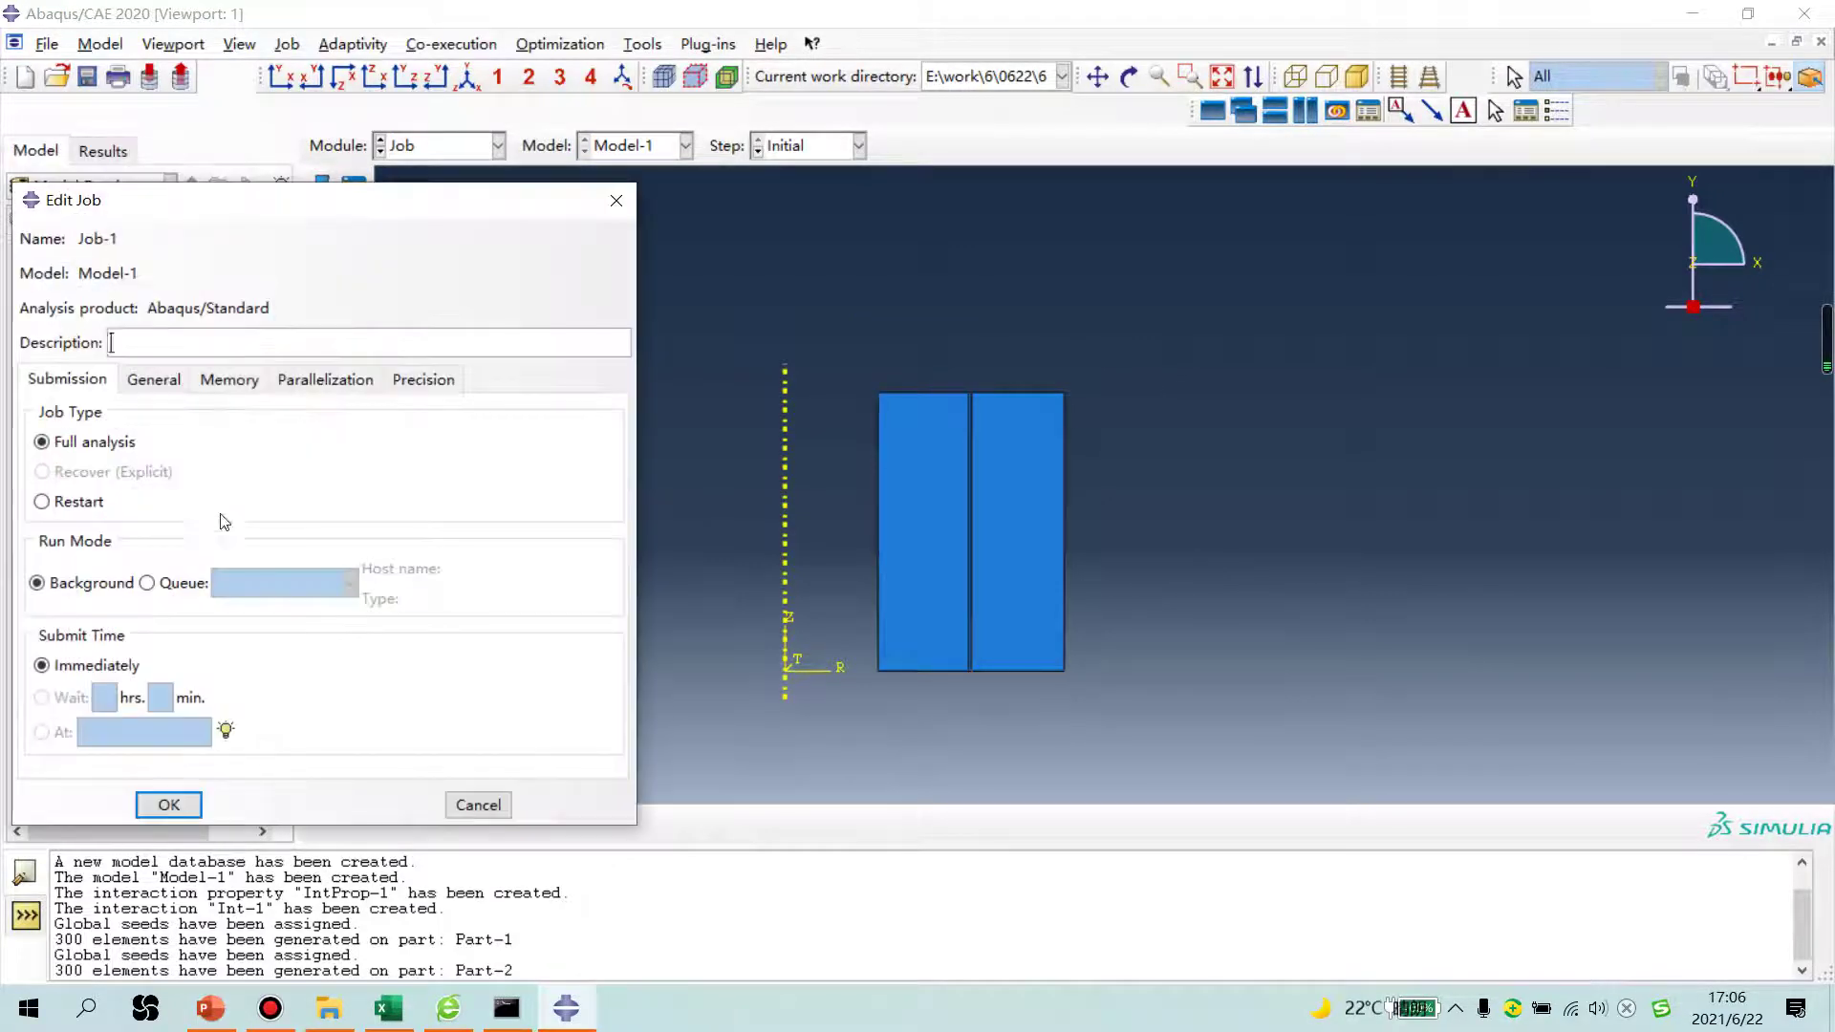
pyautogui.click(330, 379)
pyautogui.click(37, 414)
pyautogui.click(168, 804)
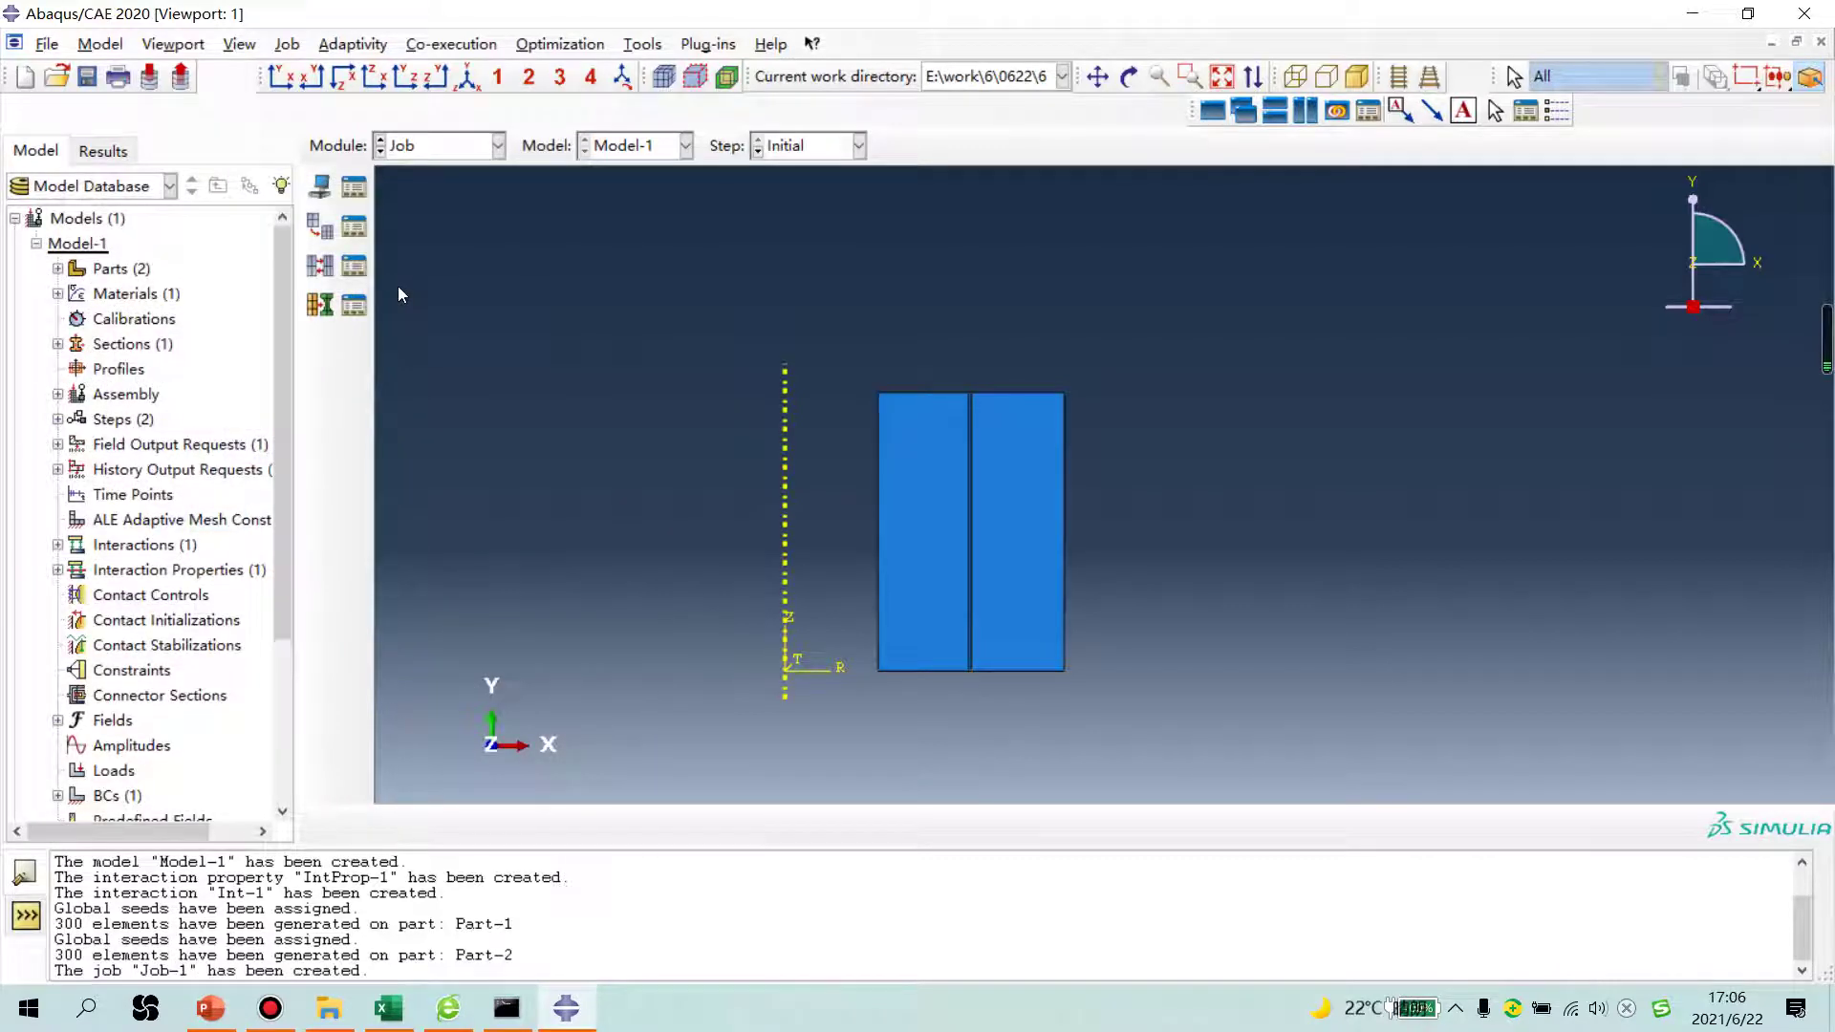
# Step: Submit Job-1 and, once completed, plot its Mises stress contour on the deformed shape
pyautogui.click(354, 186)
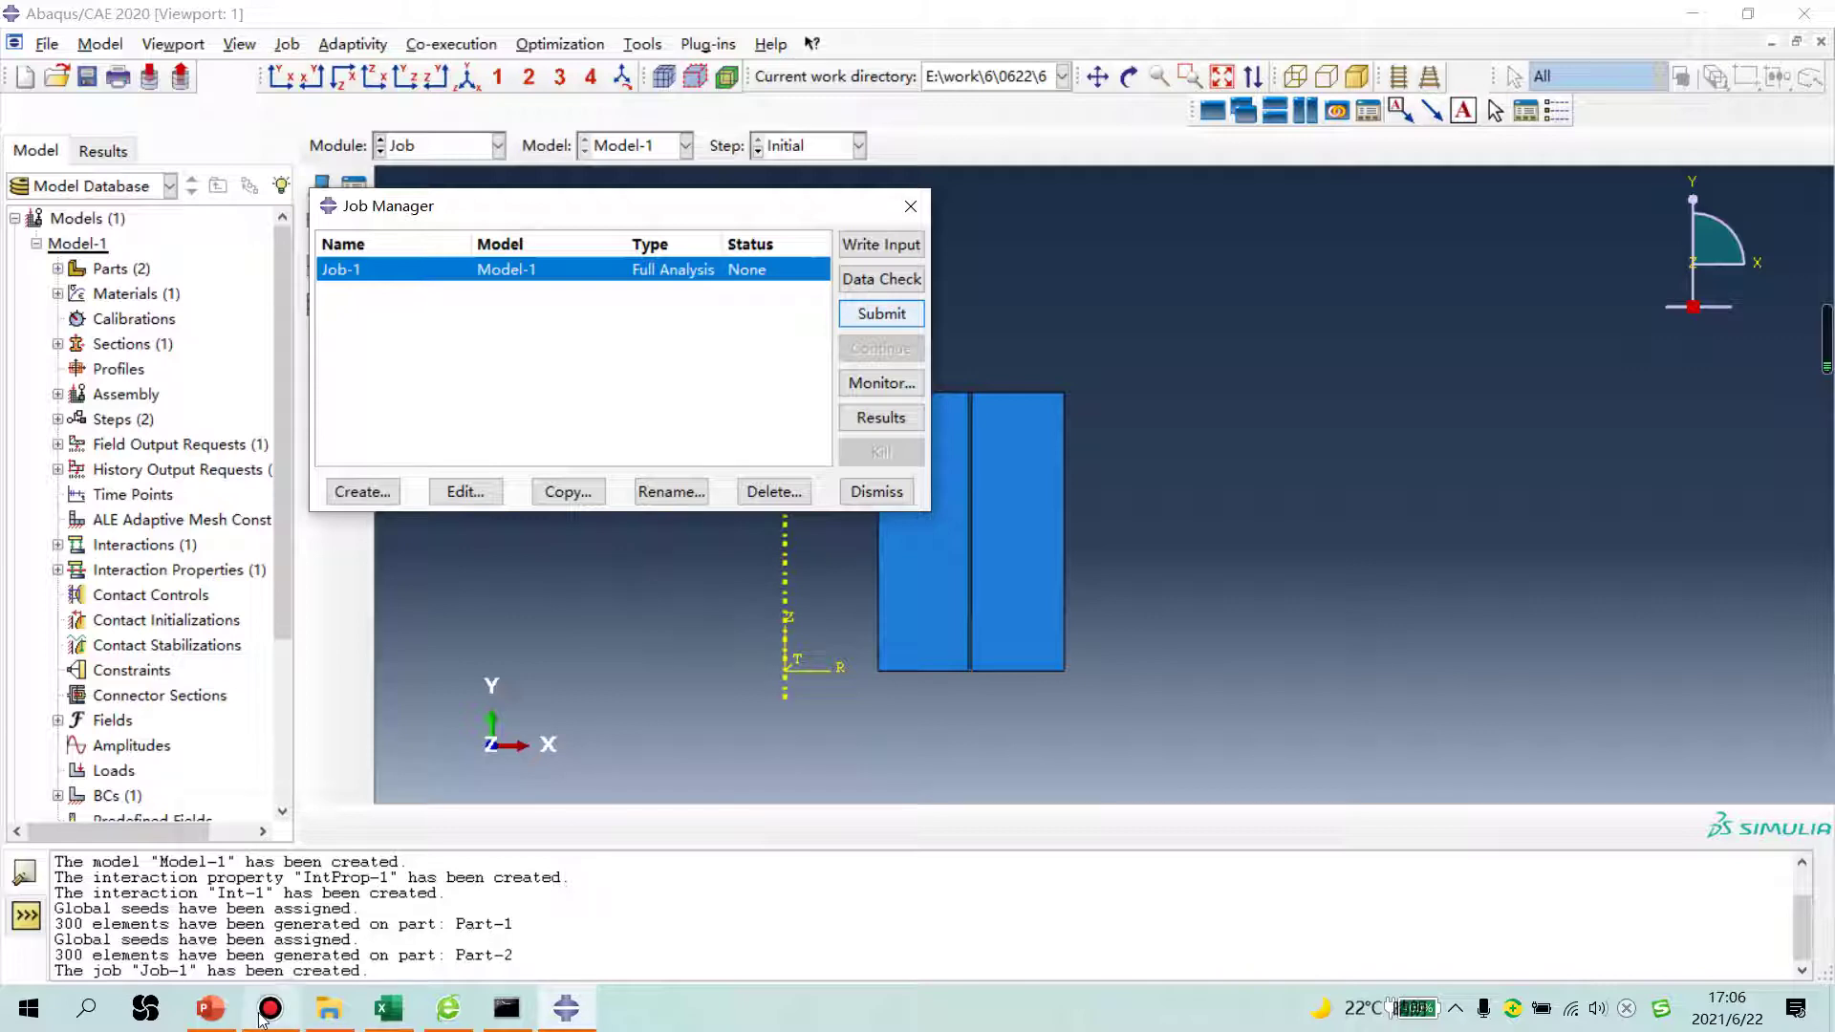
pyautogui.click(271, 1007)
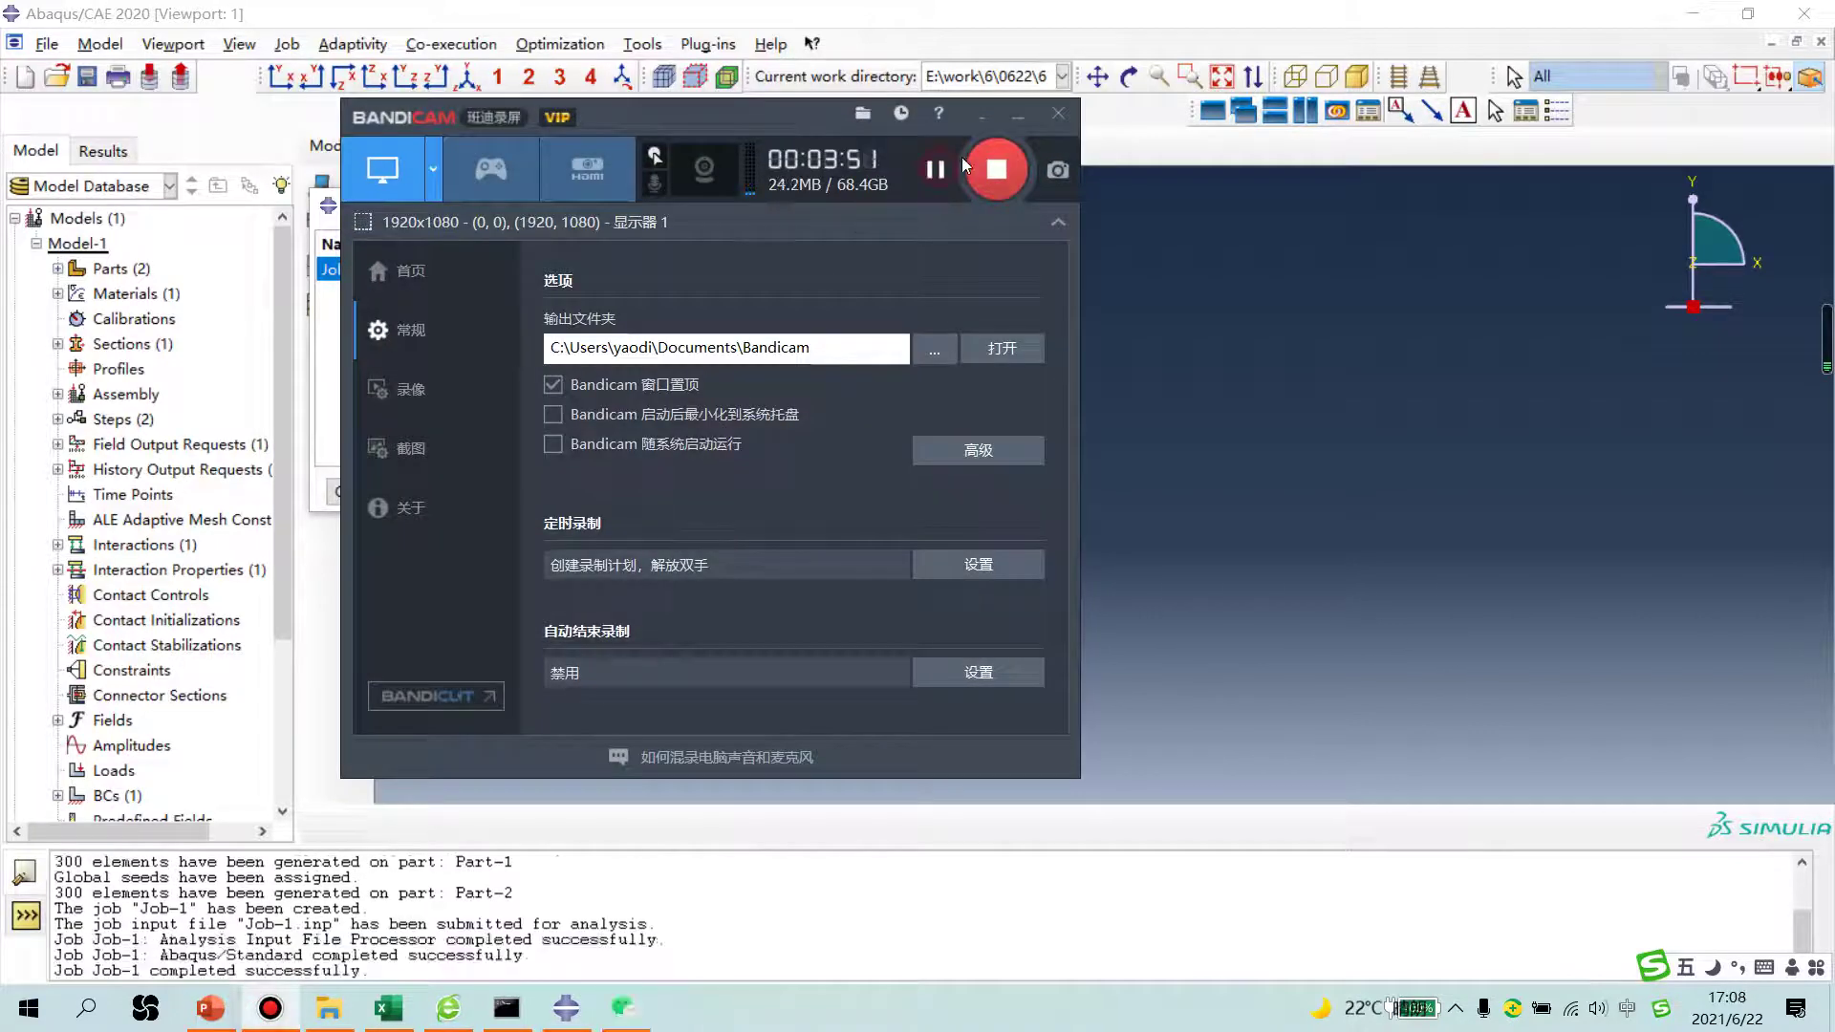
pyautogui.click(1019, 114)
pyautogui.click(881, 420)
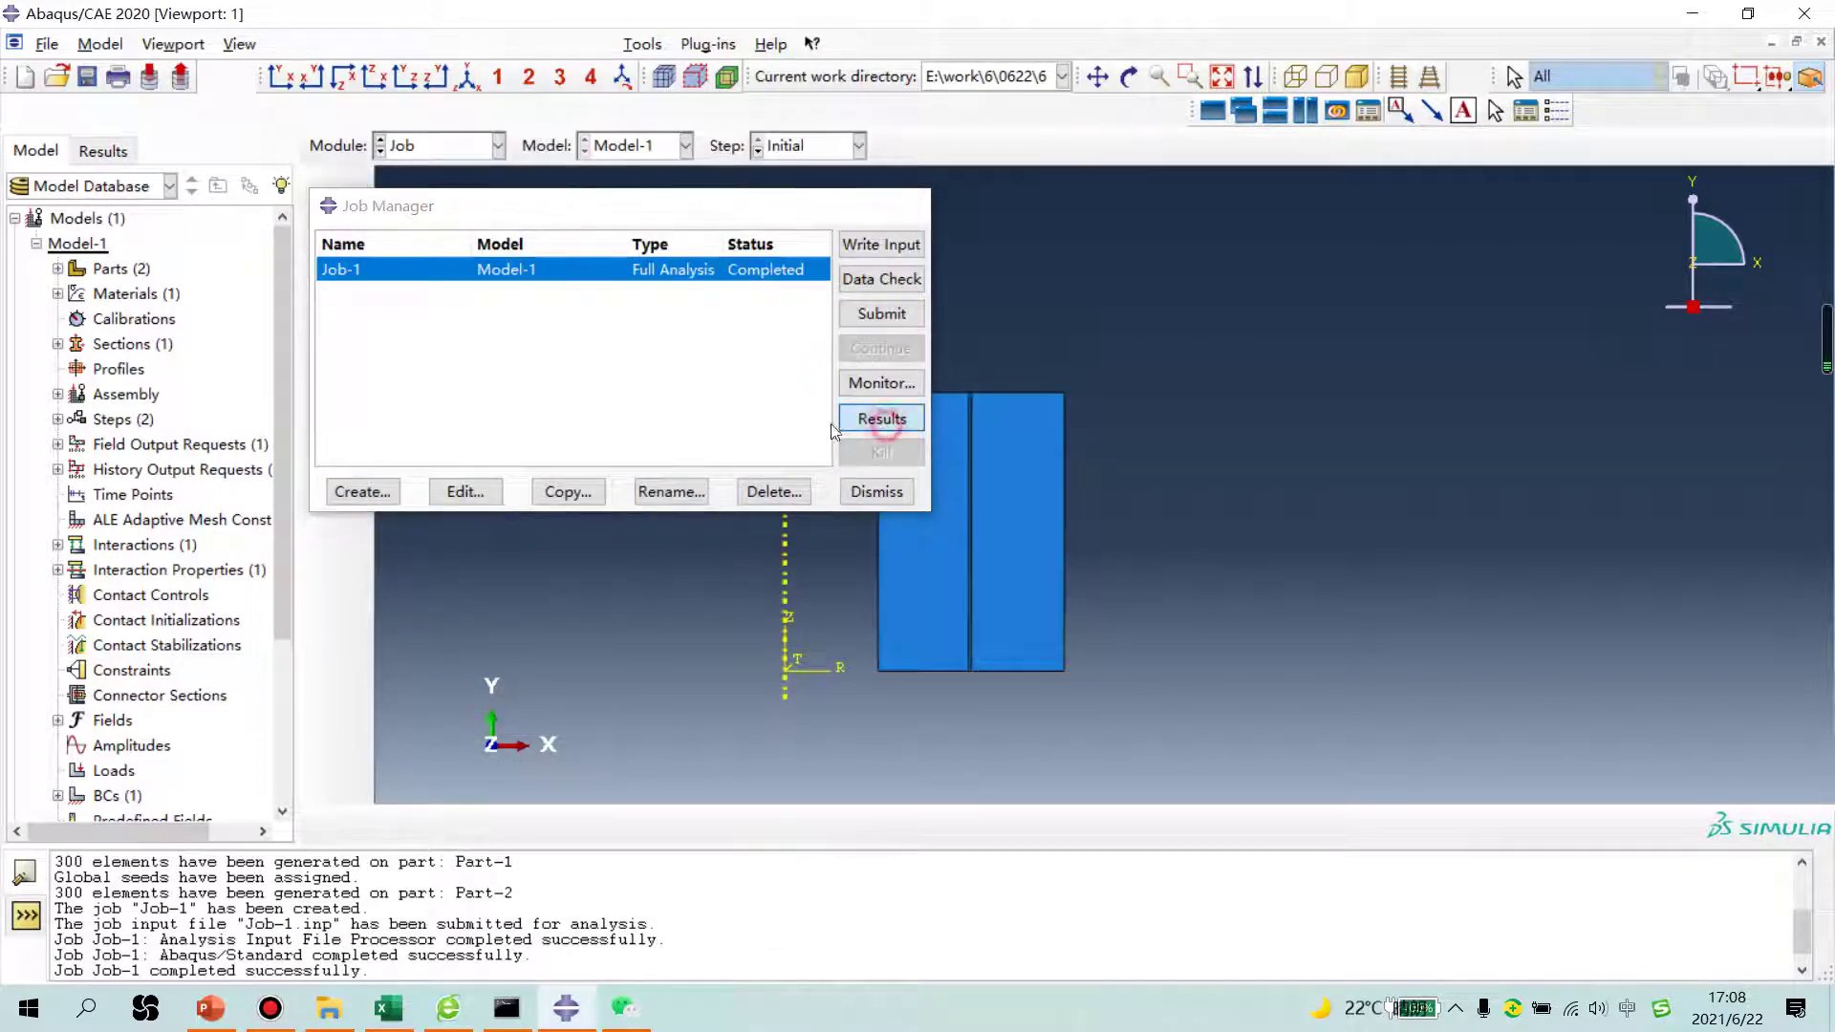
pyautogui.click(318, 297)
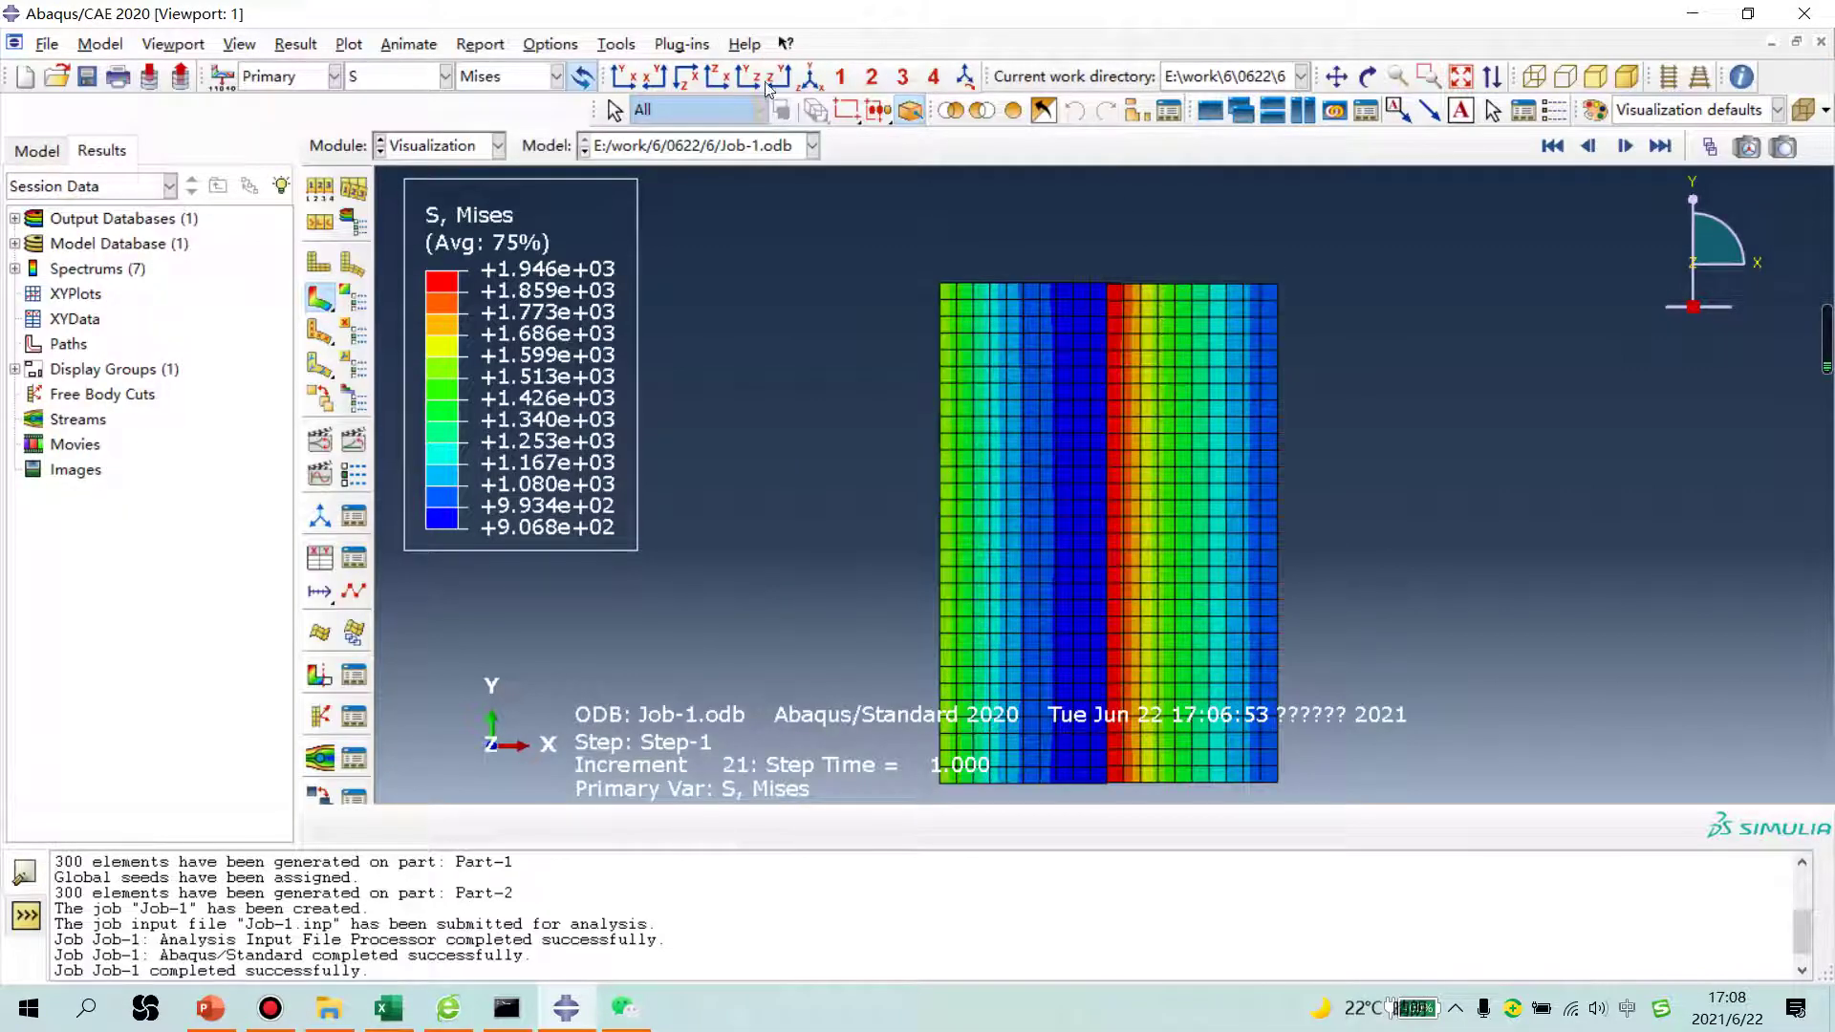
# Step: Plot CPRESS and remove the PART-2-1.SET-1 element set from the display
pyautogui.click(421, 81)
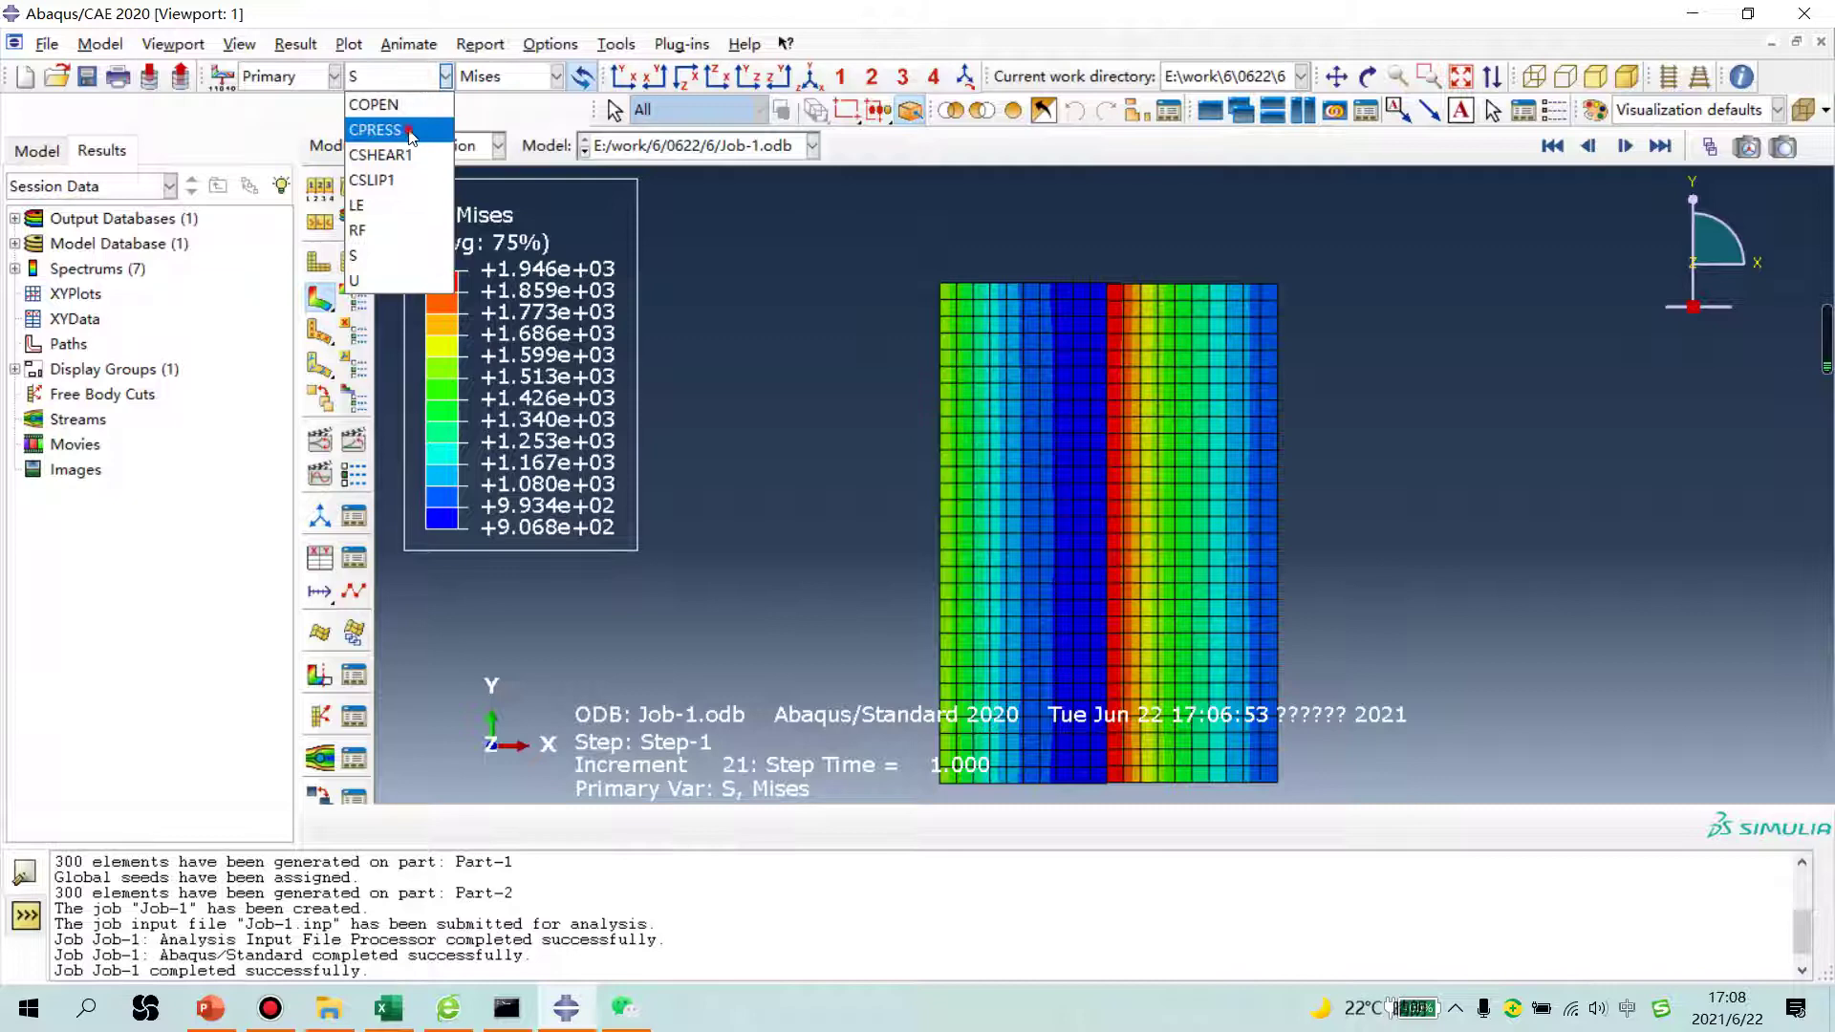
pyautogui.click(379, 129)
pyautogui.scroll(1, 1157, 331)
pyautogui.scroll(2, 1086, 304)
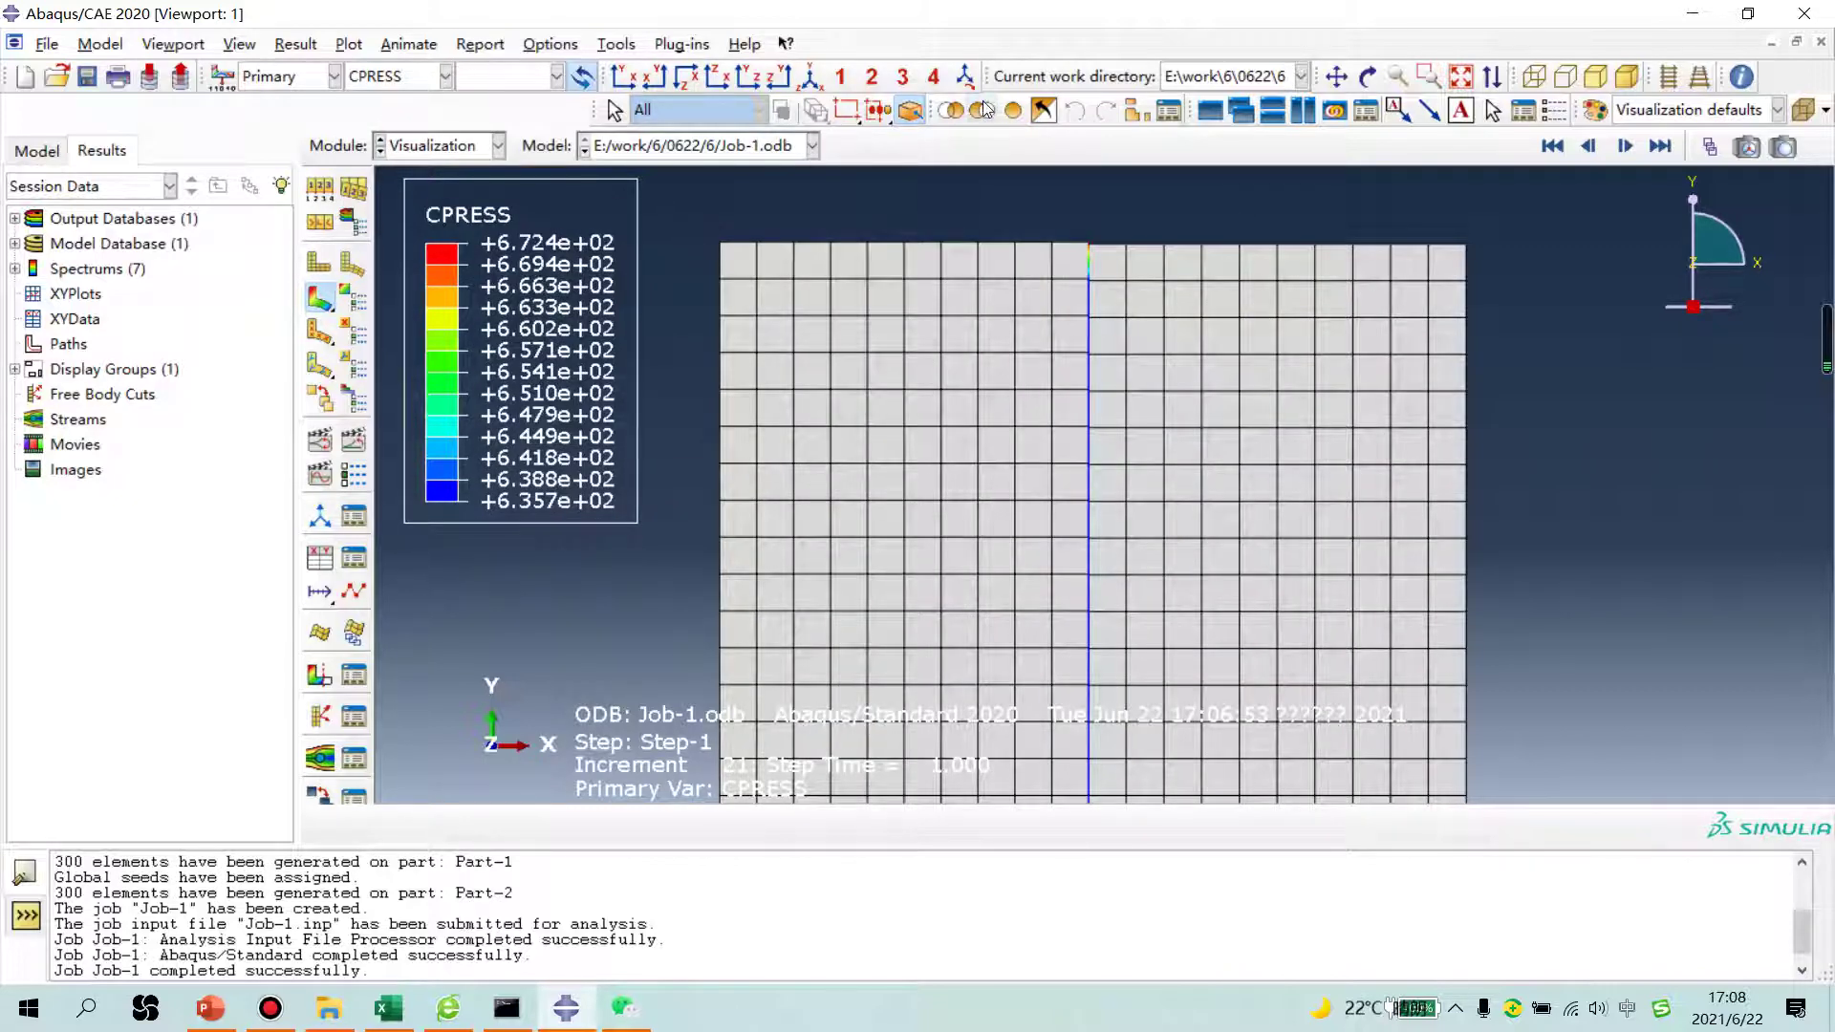
pyautogui.click(1134, 112)
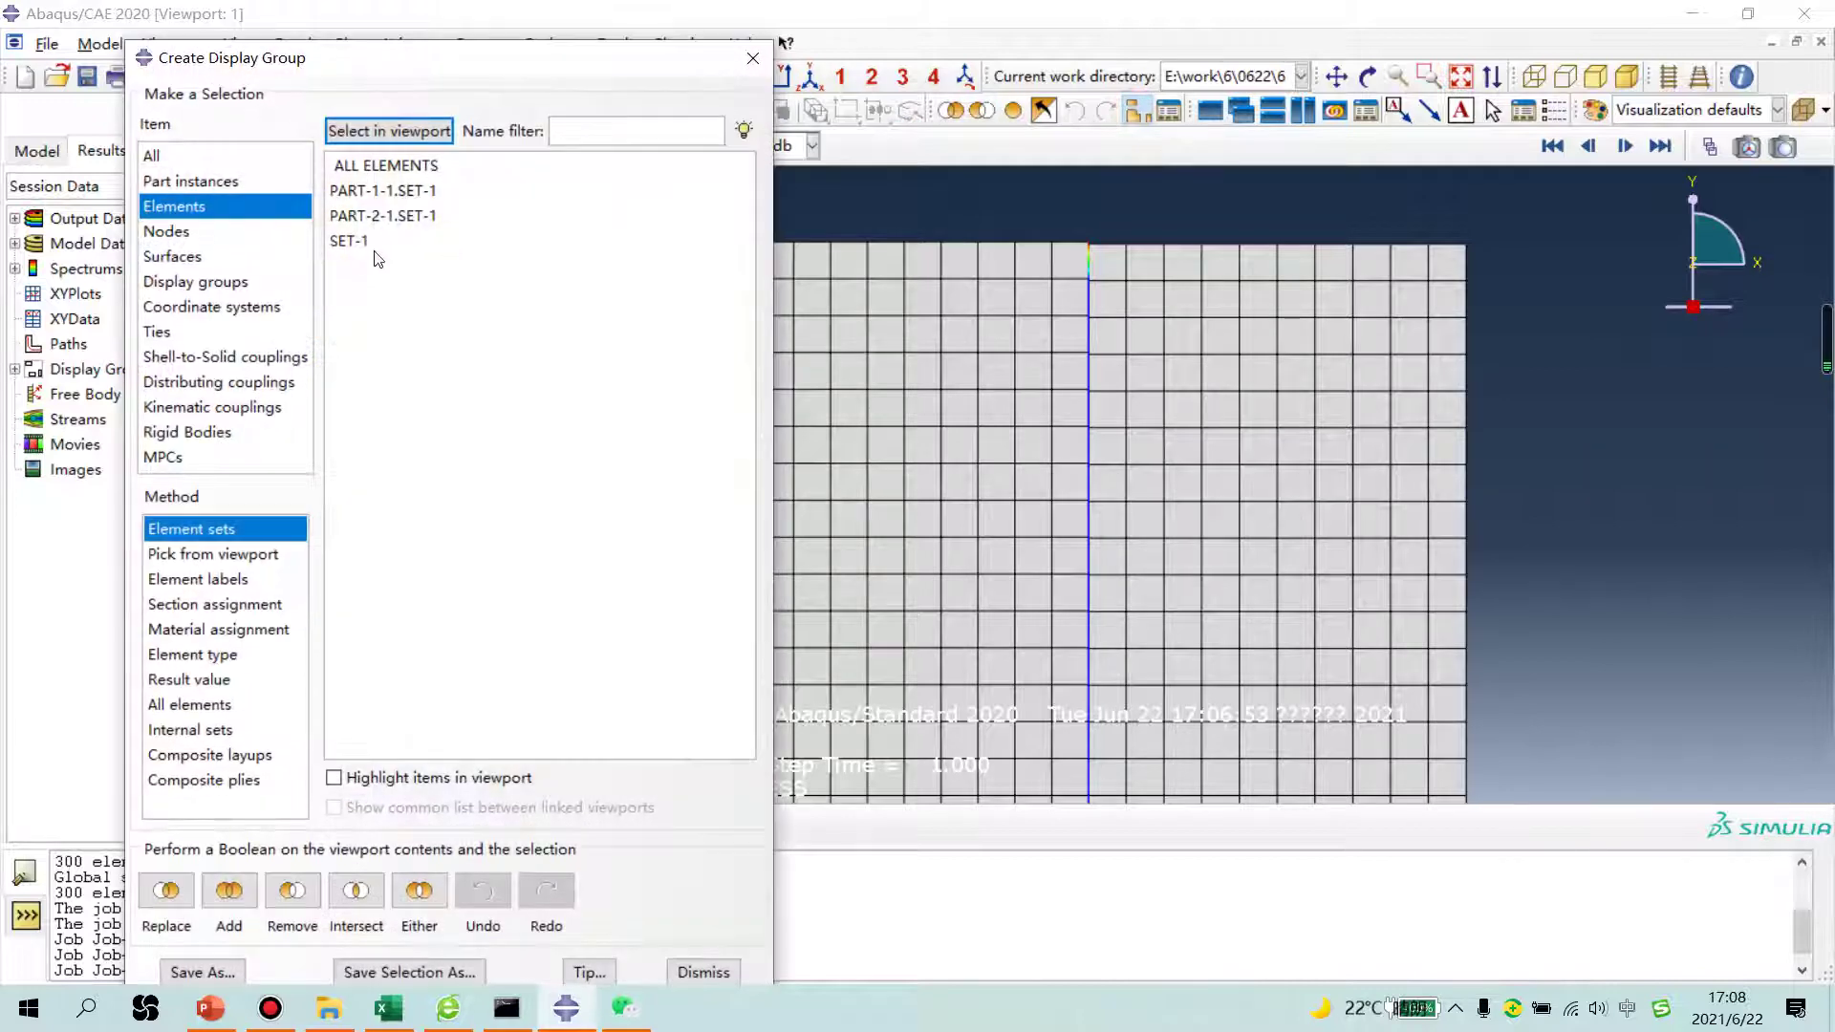
pyautogui.click(382, 218)
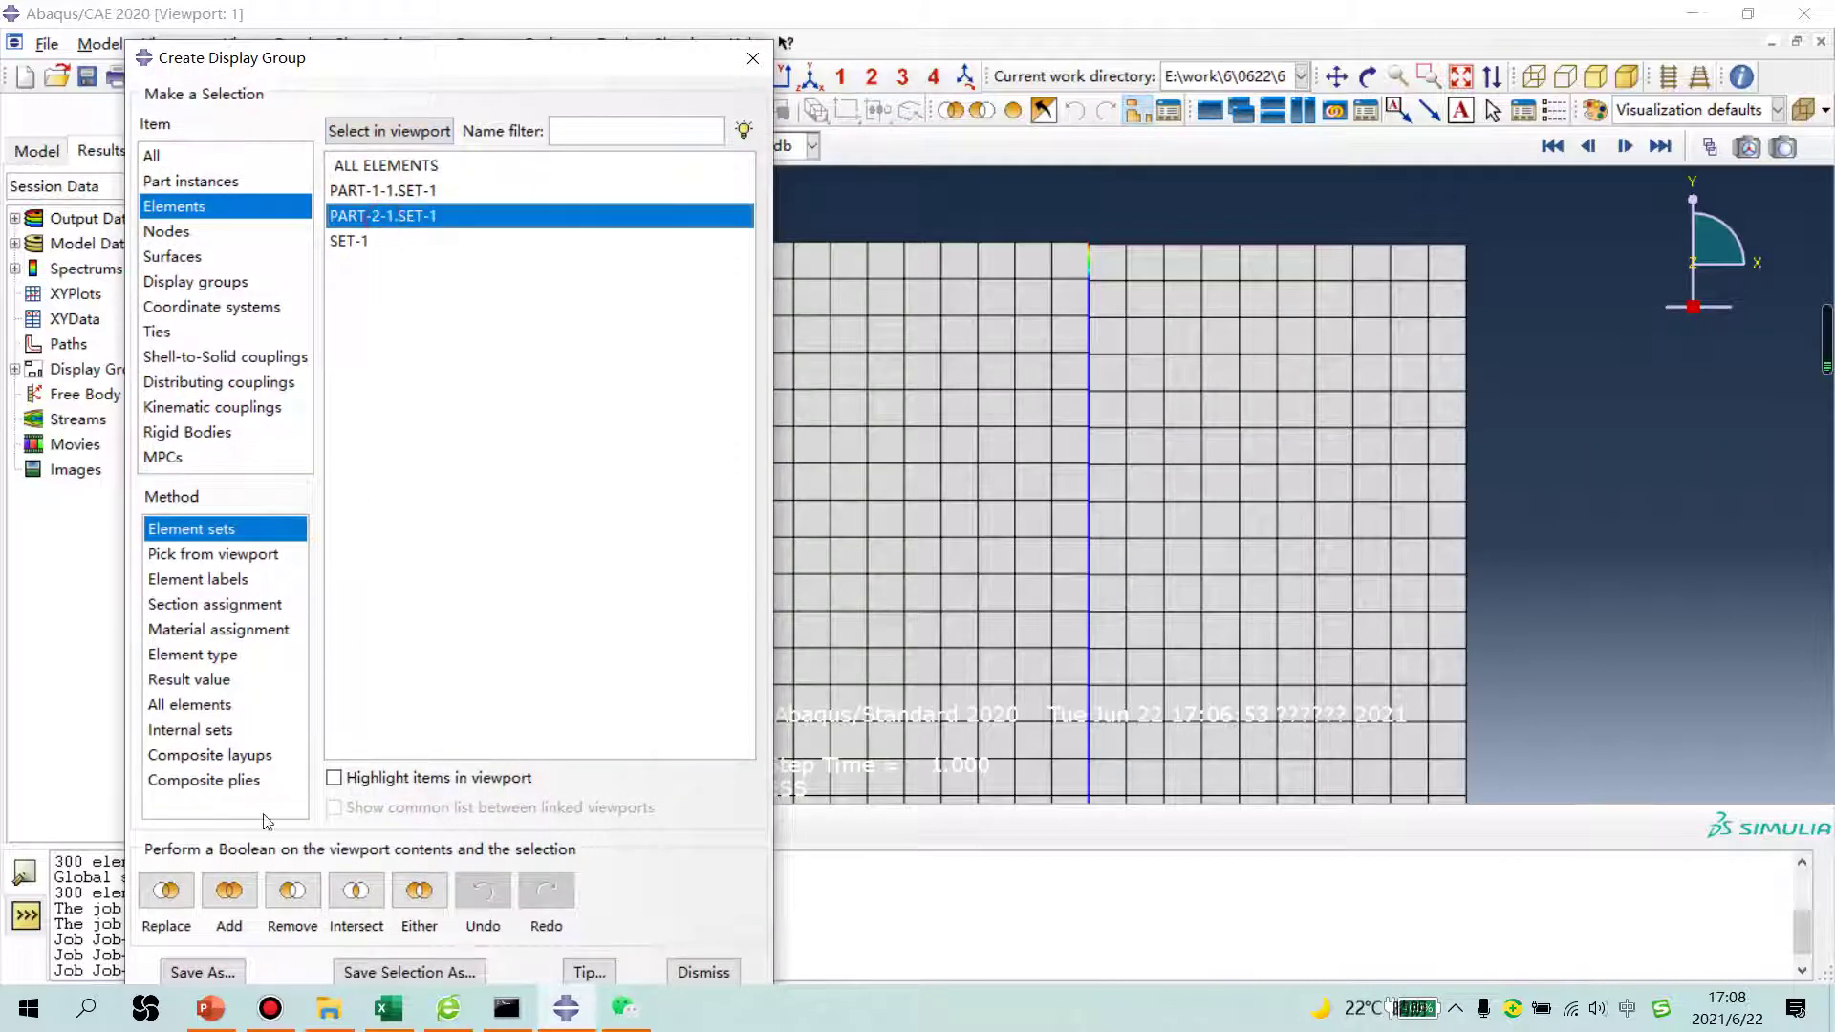
pyautogui.click(291, 893)
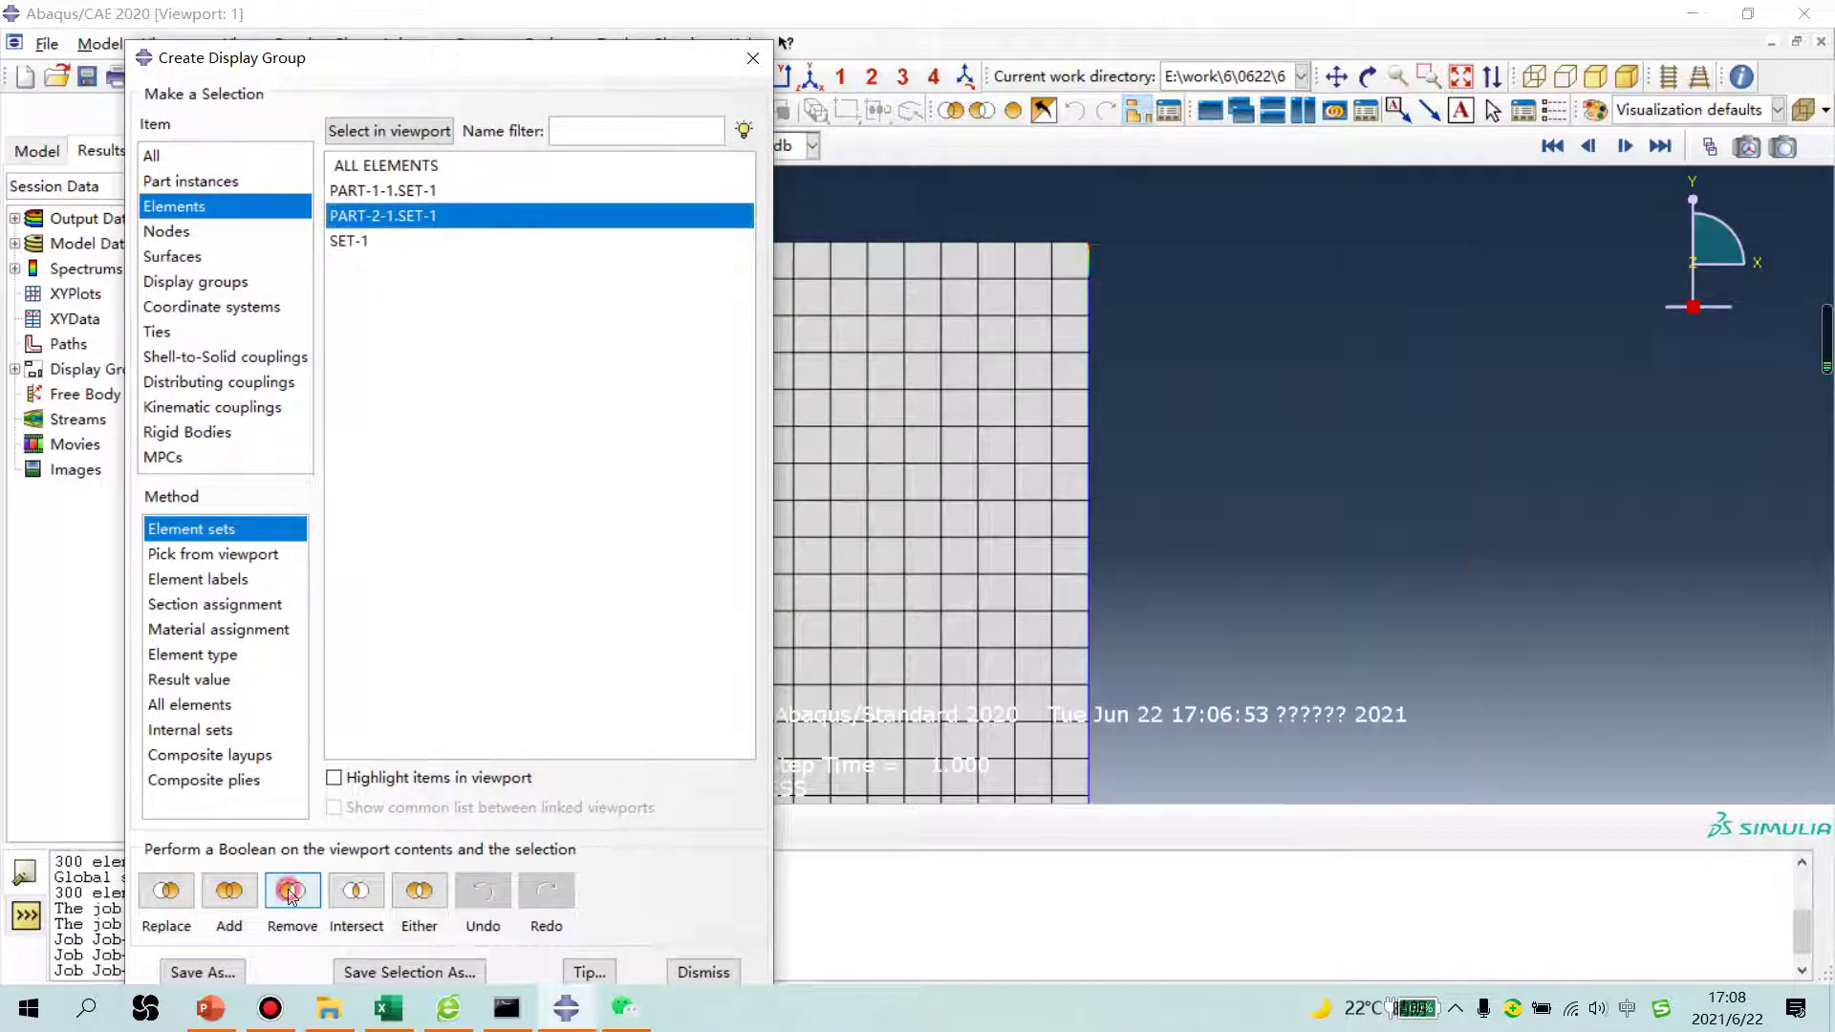
pyautogui.click(752, 58)
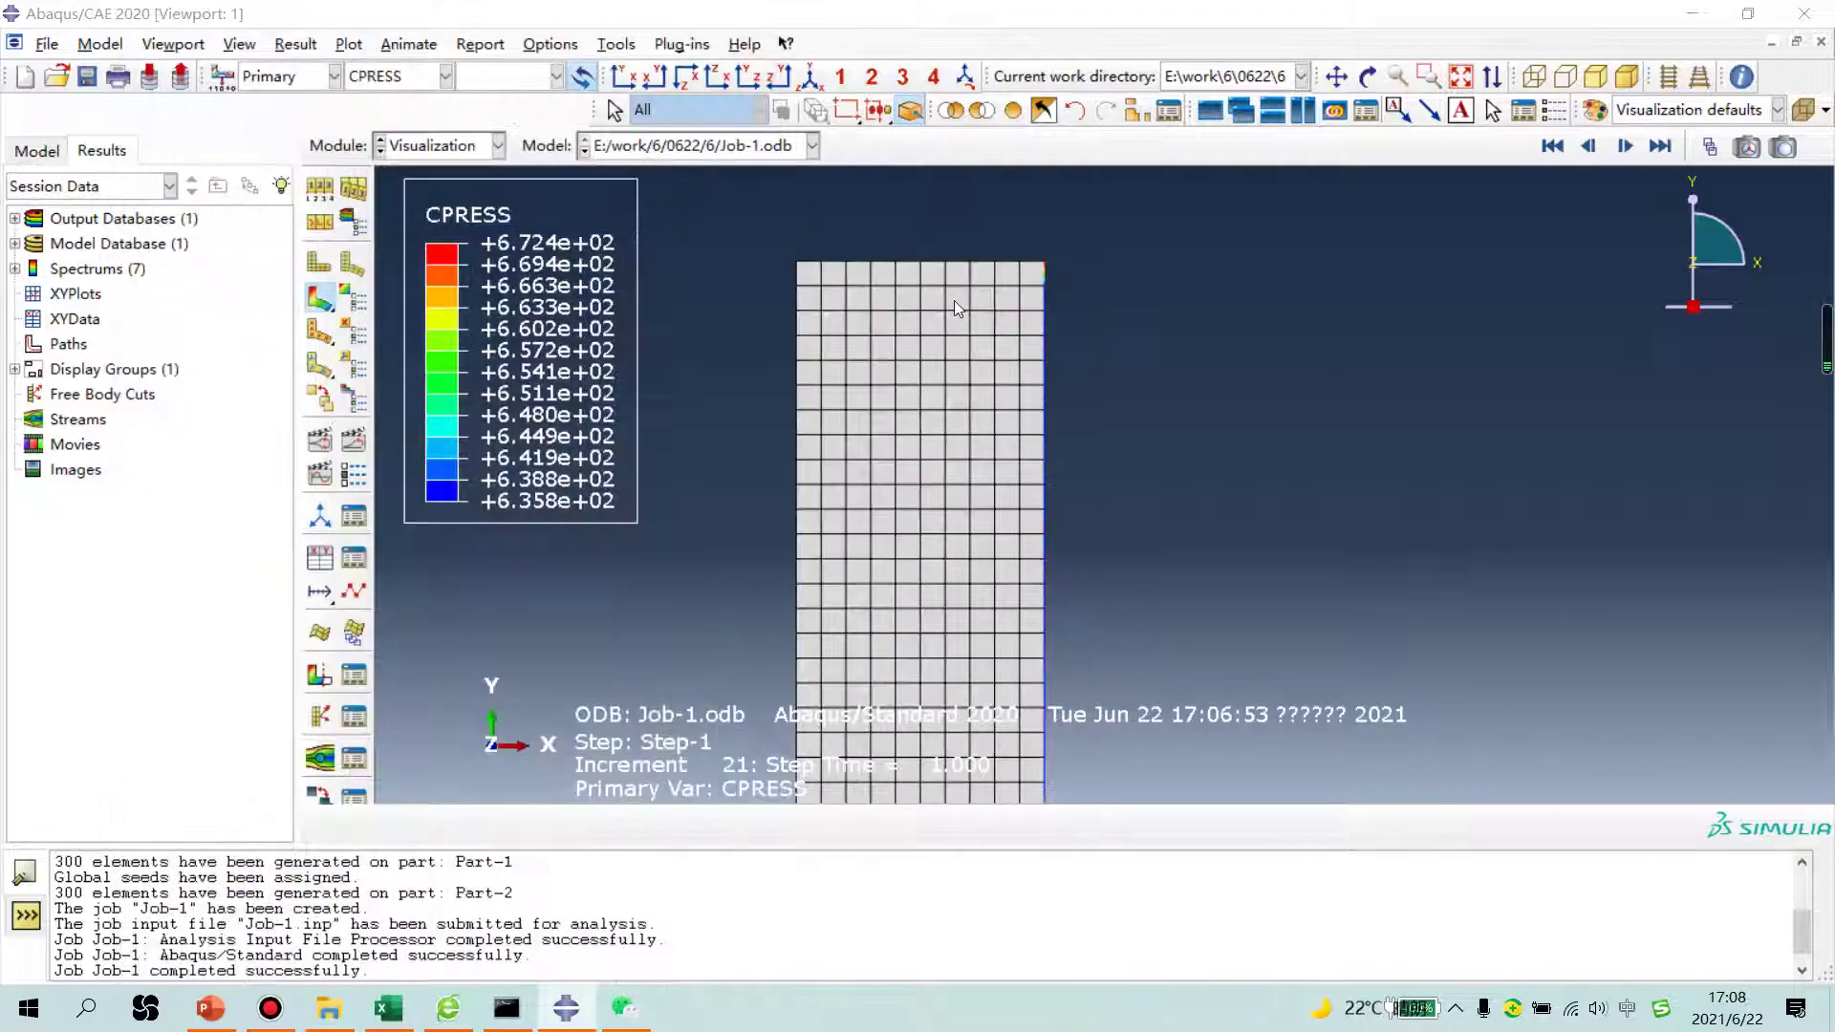
# Step: Sweep the remaining axisymmetric mesh 0–180° into a 3-D half-cylinder
pyautogui.moveTo(1165, 366)
pyautogui.keyDown('ctrl'); pyautogui.keyDown('alt'); pyautogui.mouseDown()
pyautogui.moveTo(1086, 377)
pyautogui.moveTo(1088, 434)
pyautogui.mouseUp(); pyautogui.keyUp('alt'); pyautogui.keyUp('ctrl')
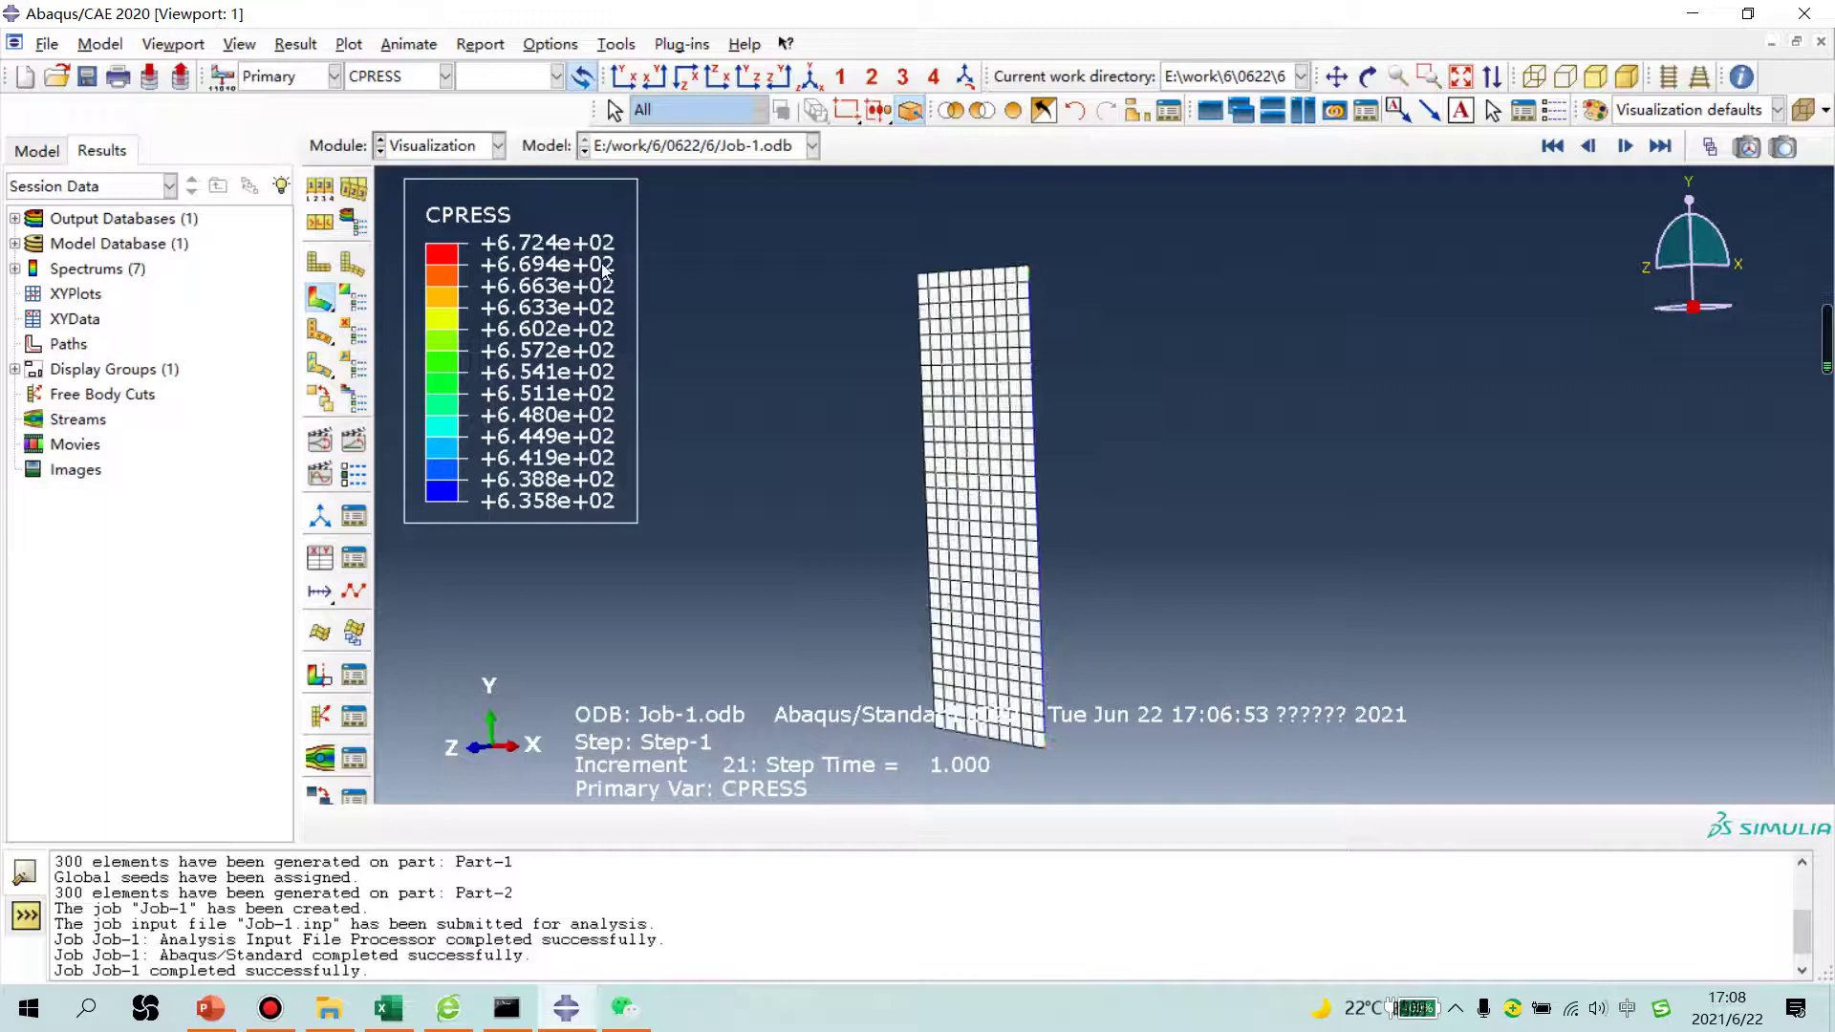
pyautogui.click(353, 224)
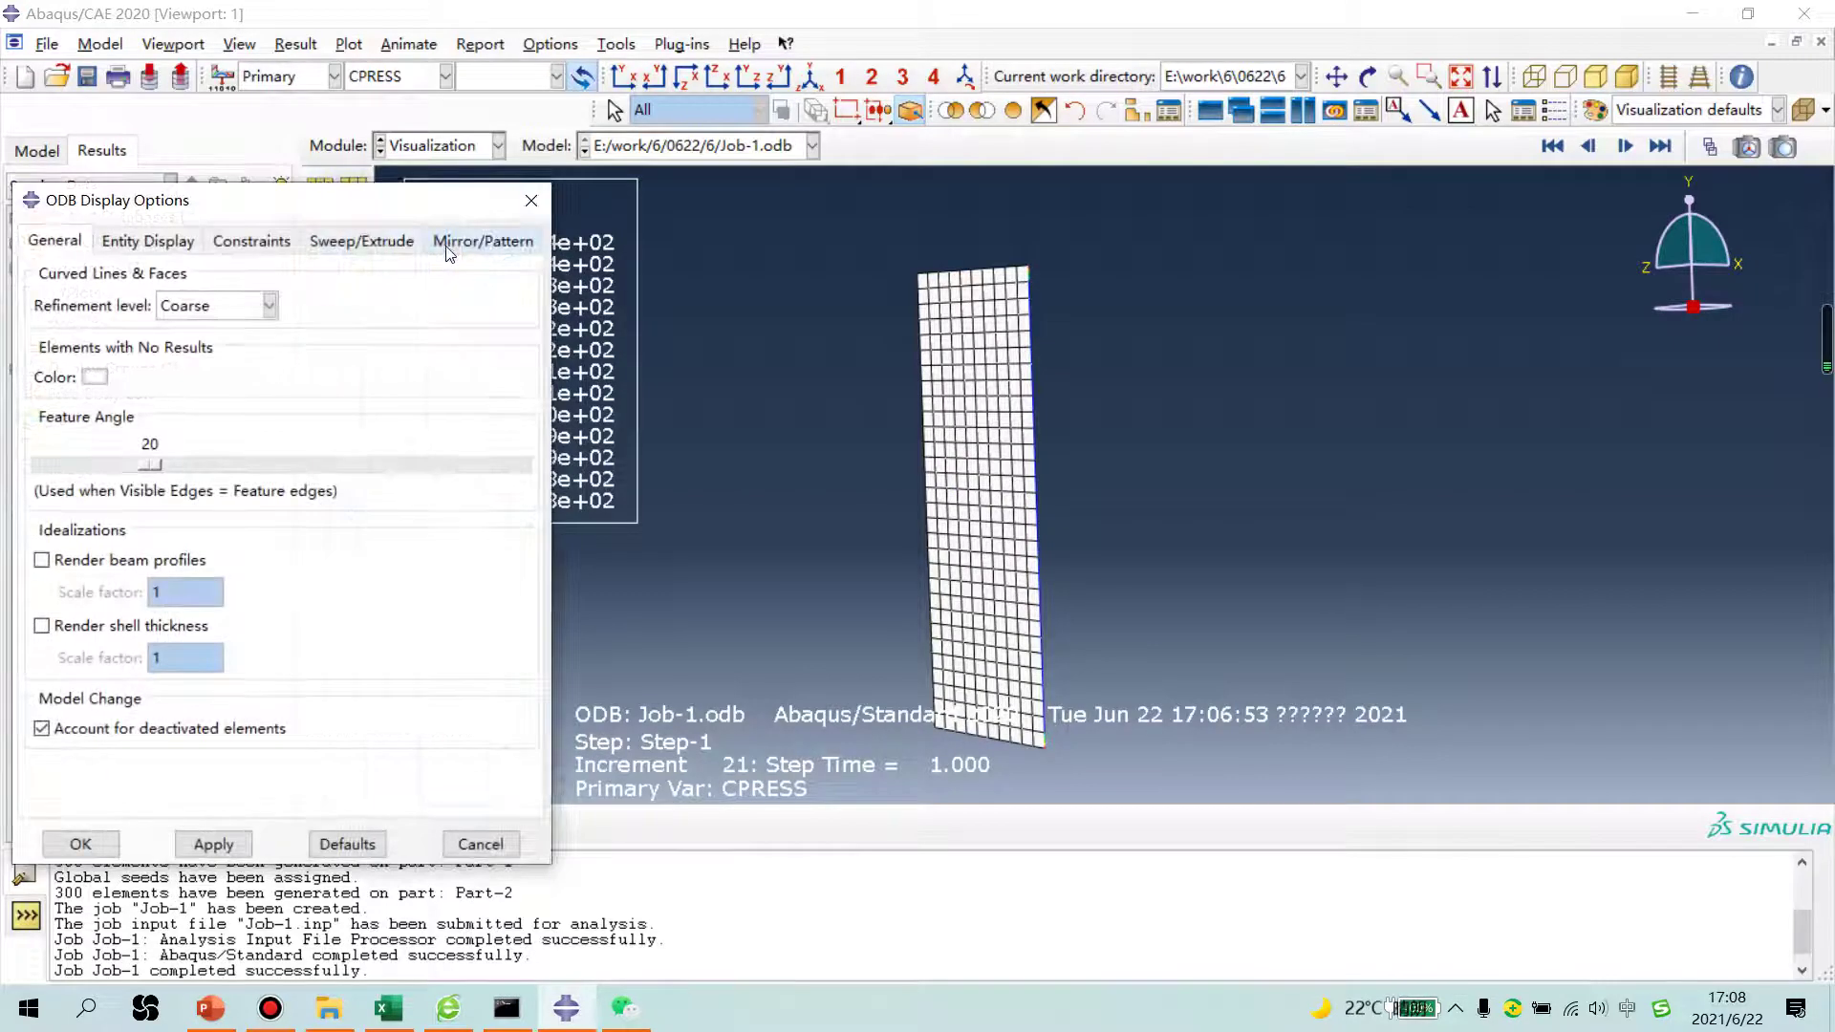
pyautogui.click(392, 243)
pyautogui.click(75, 306)
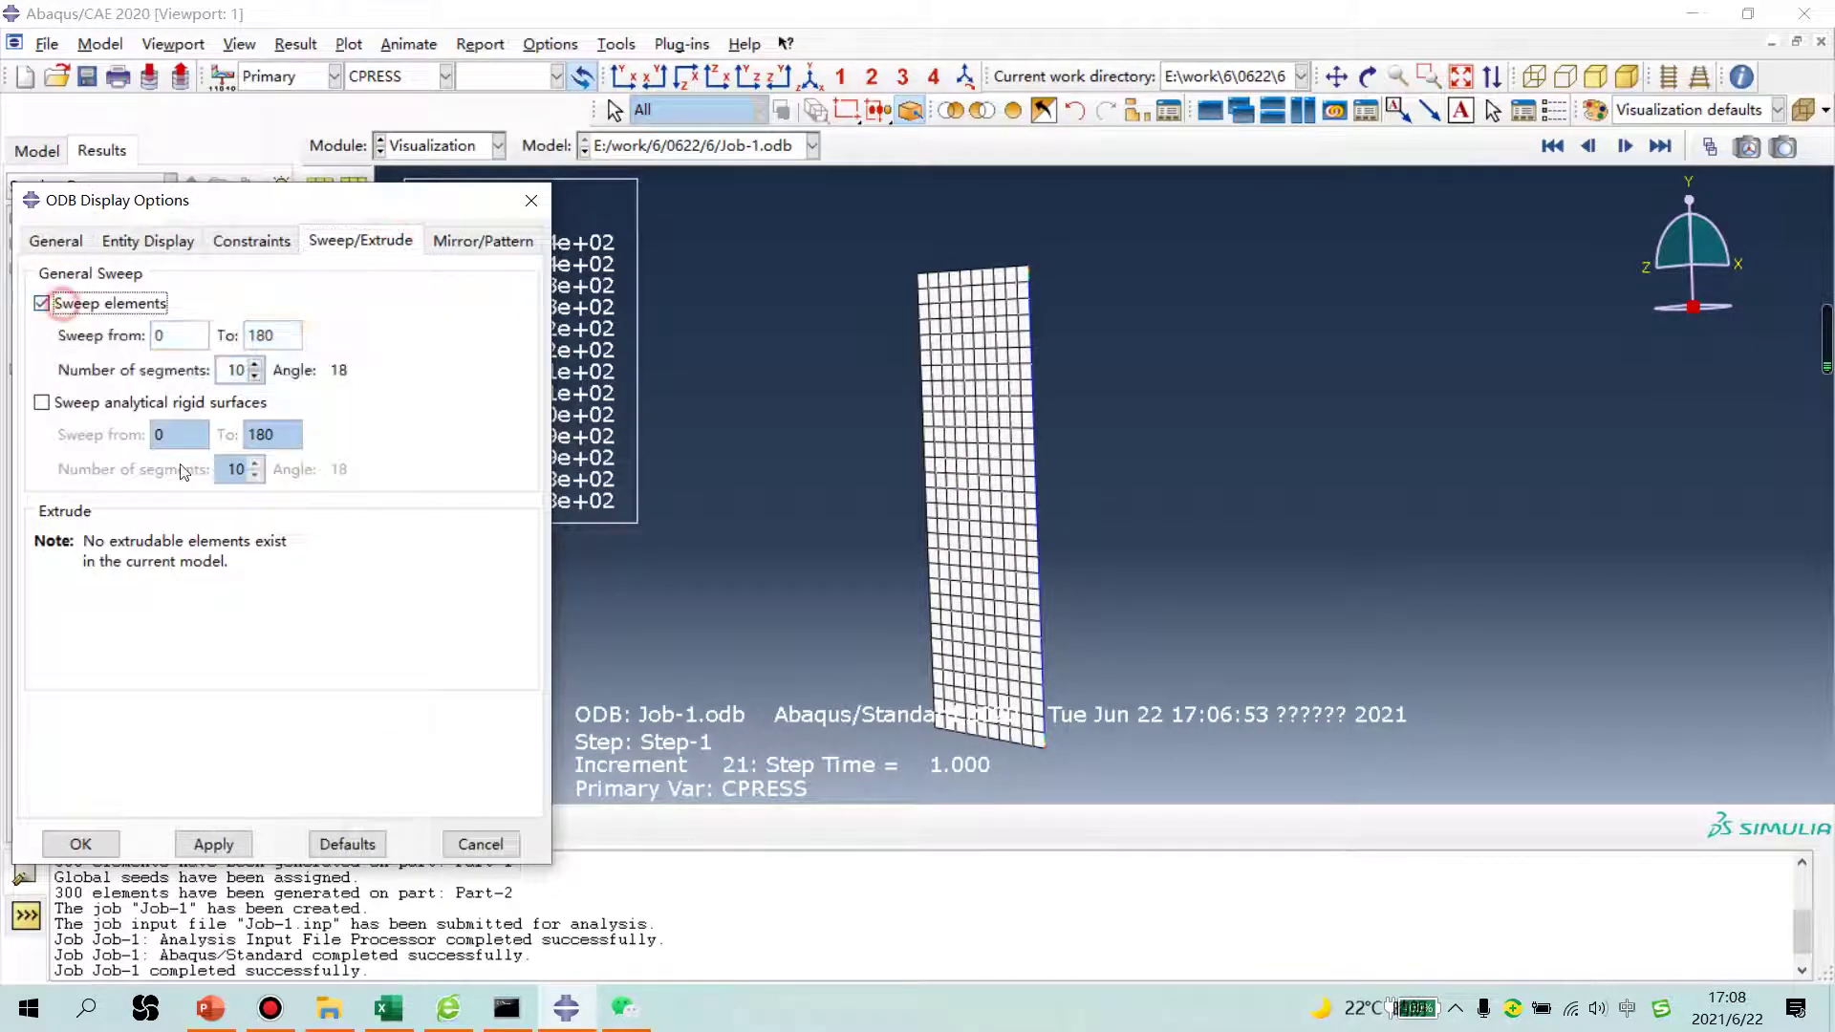
pyautogui.click(213, 843)
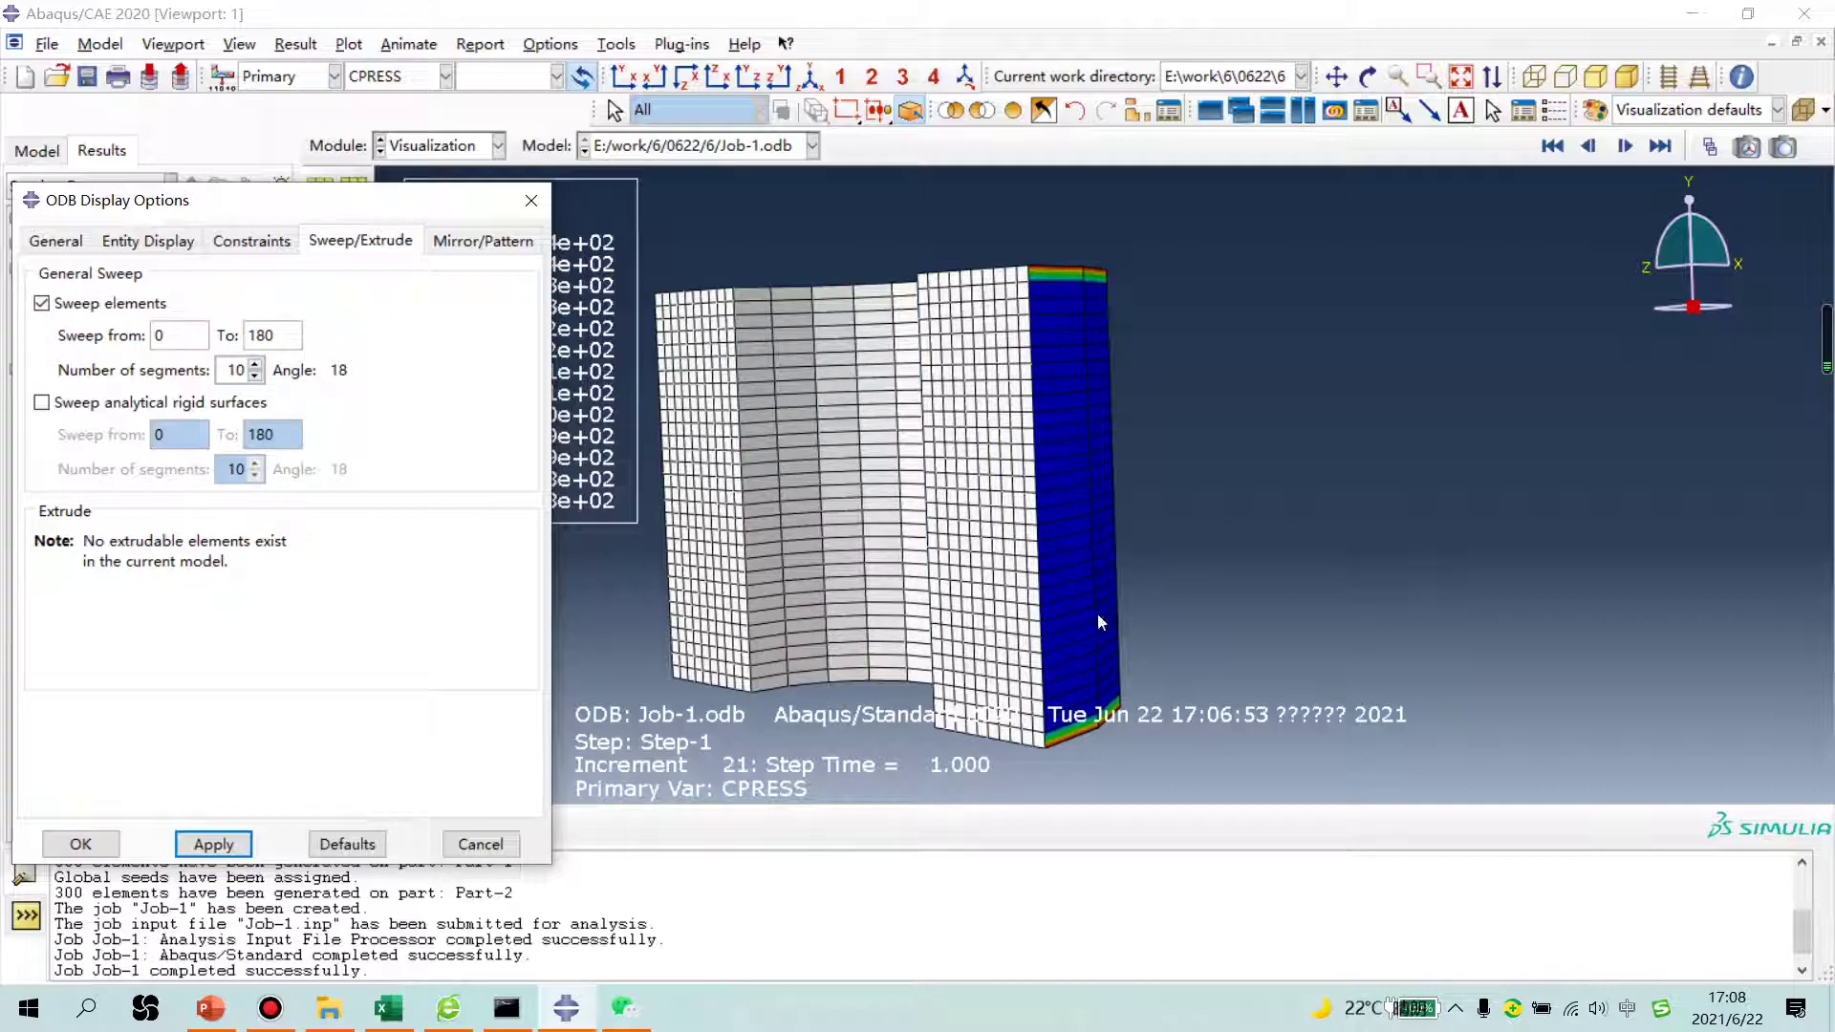
pyautogui.keyDown('ctrl'); pyautogui.keyDown('alt'); pyautogui.moveTo(1097, 621); pyautogui.dragTo(948, 426); pyautogui.keyUp('alt'); pyautogui.keyUp('ctrl')
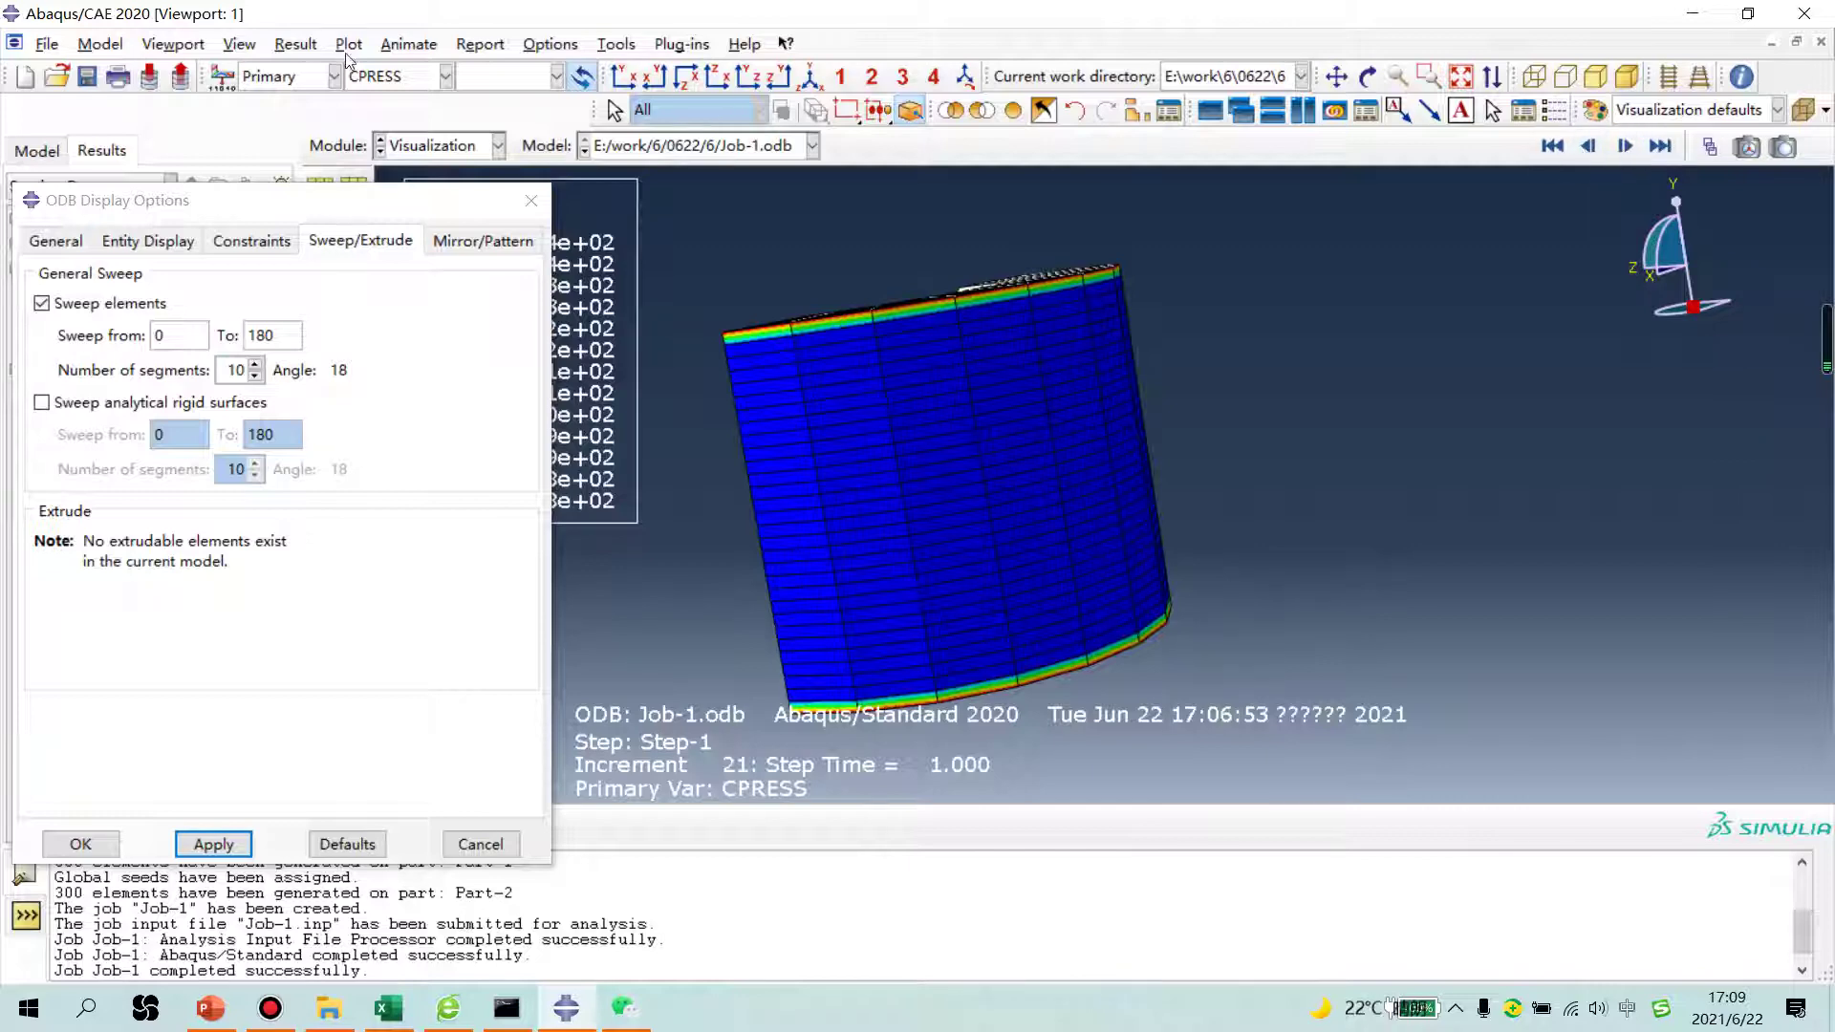
# Step: Show the swept CPRESS contour at increment 20 and rotate to a side-on view
pyautogui.click(295, 43)
pyautogui.click(337, 68)
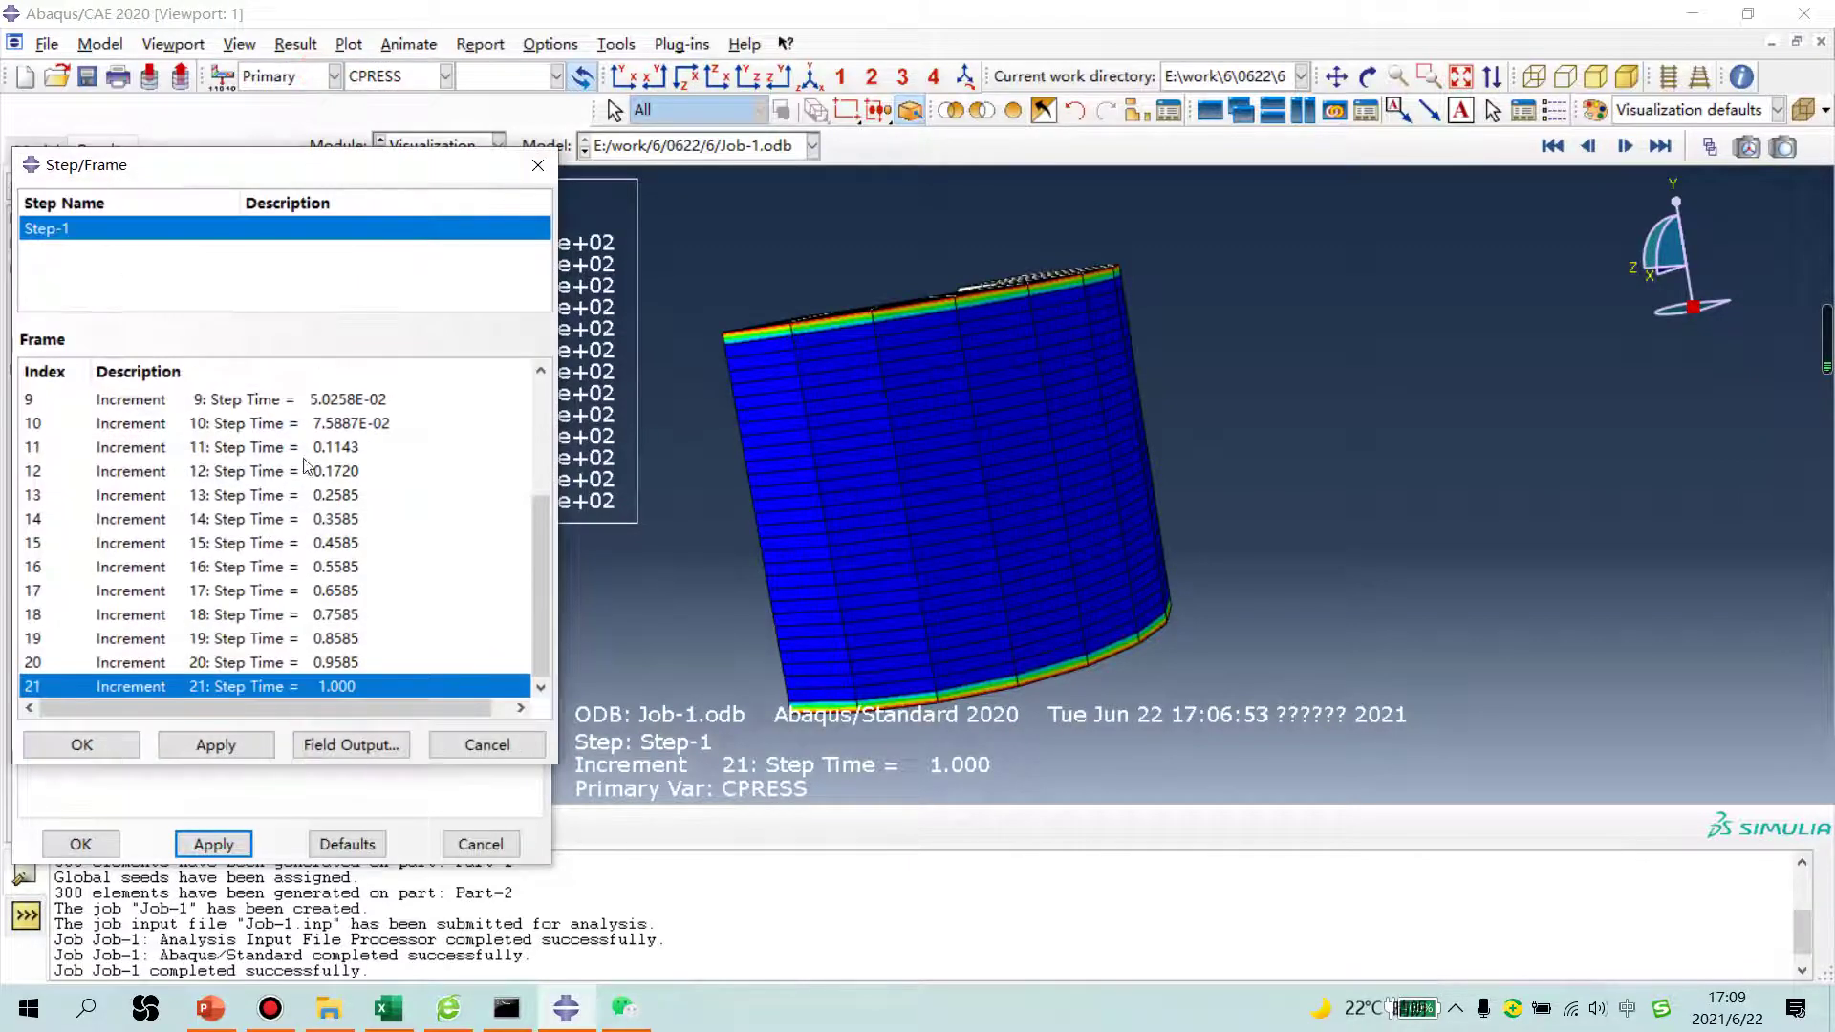
pyautogui.click(337, 402)
pyautogui.click(317, 471)
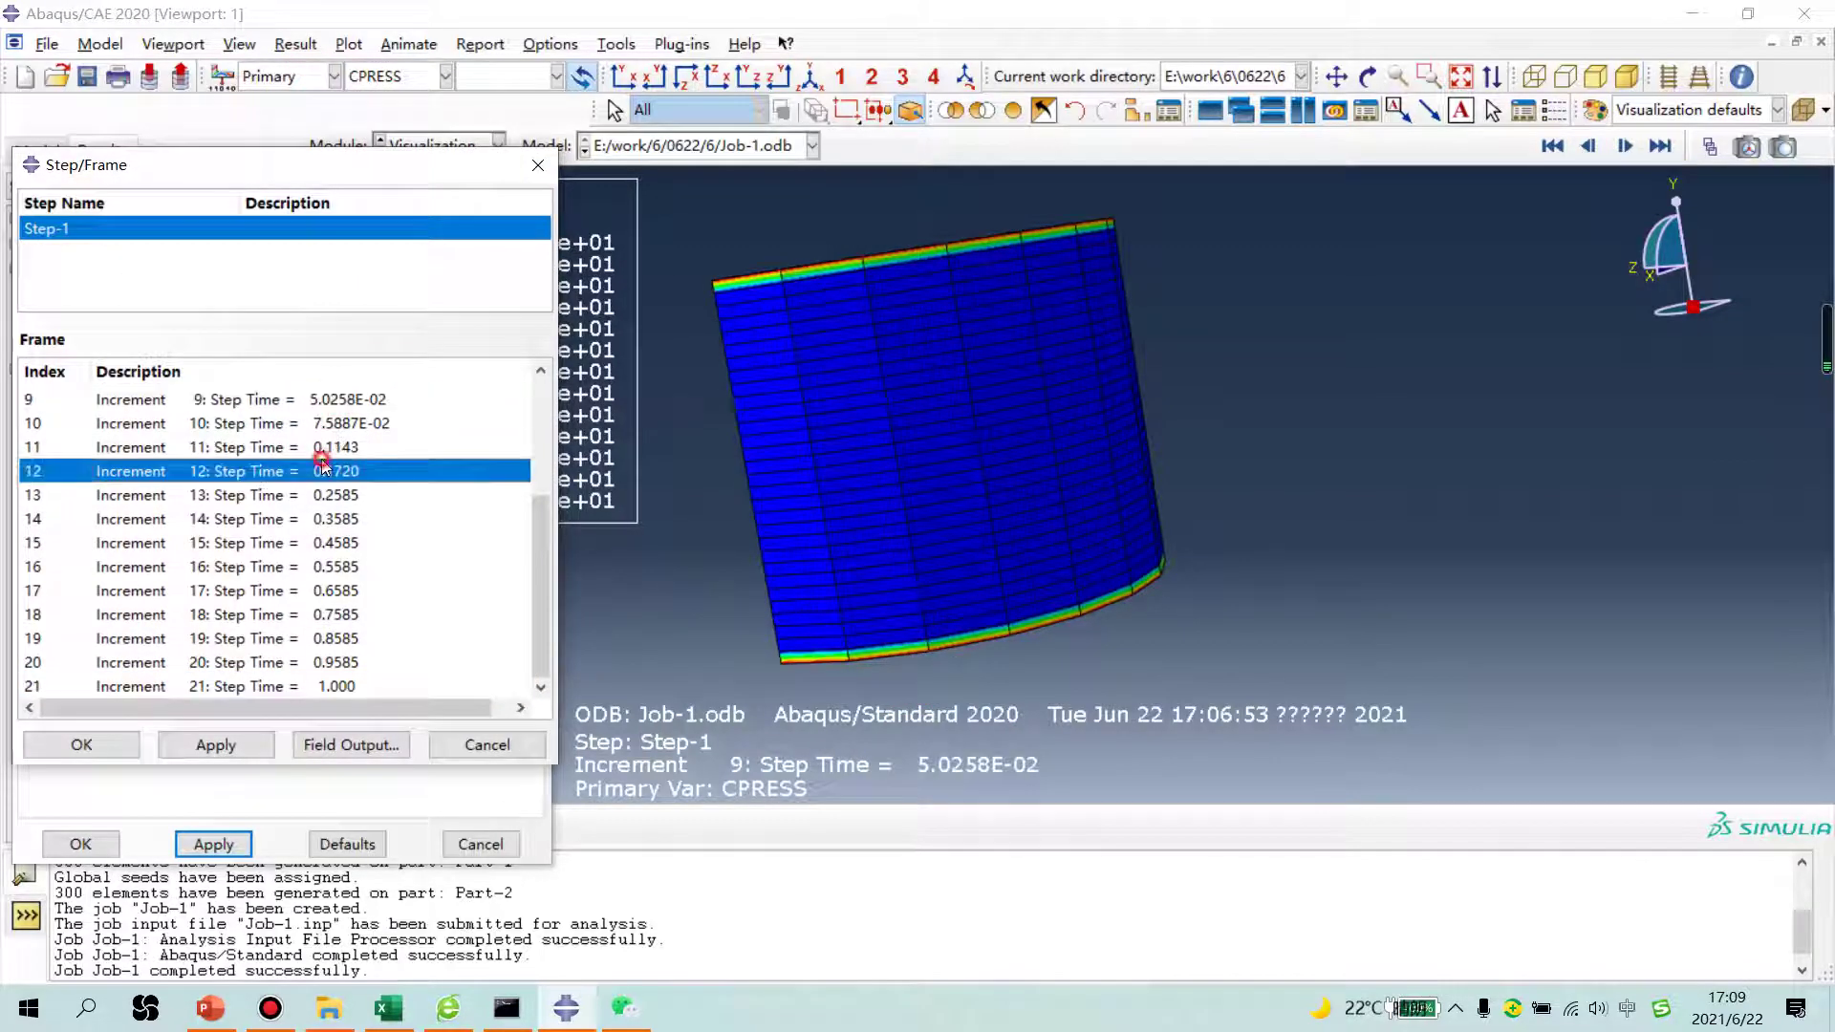
pyautogui.click(284, 563)
pyautogui.click(271, 613)
pyautogui.click(265, 667)
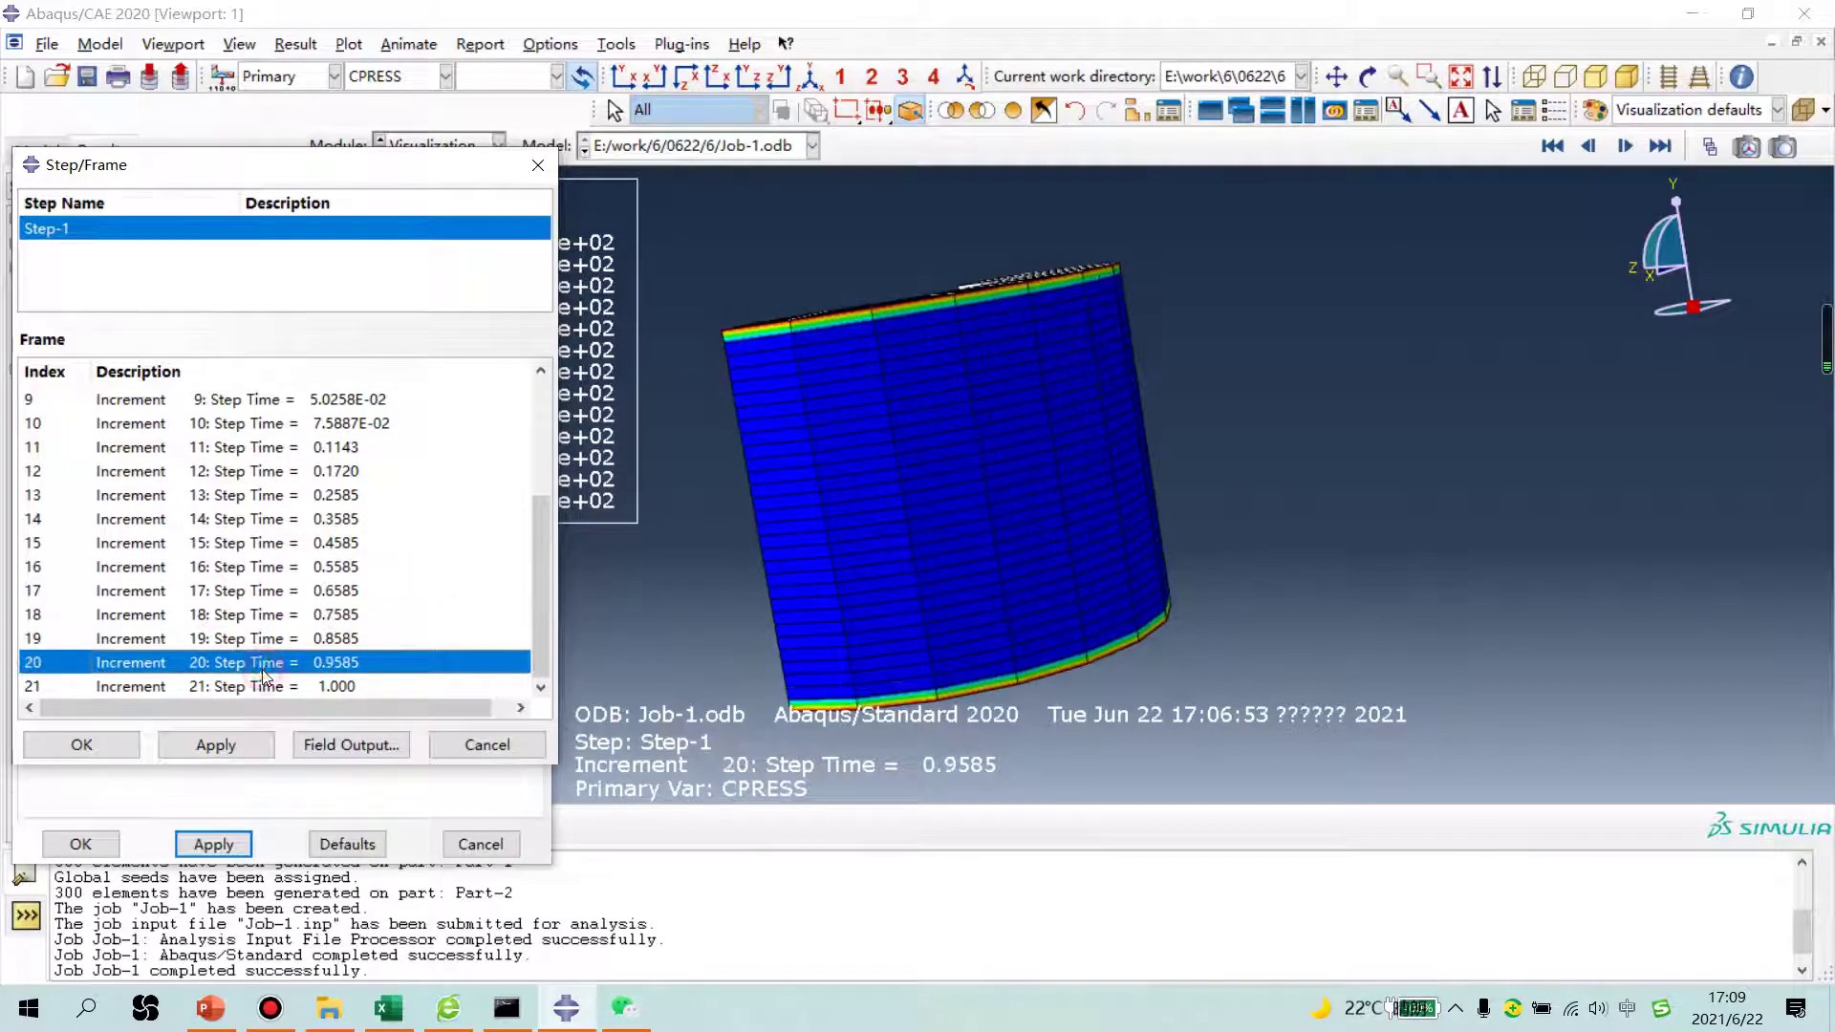
pyautogui.click(538, 164)
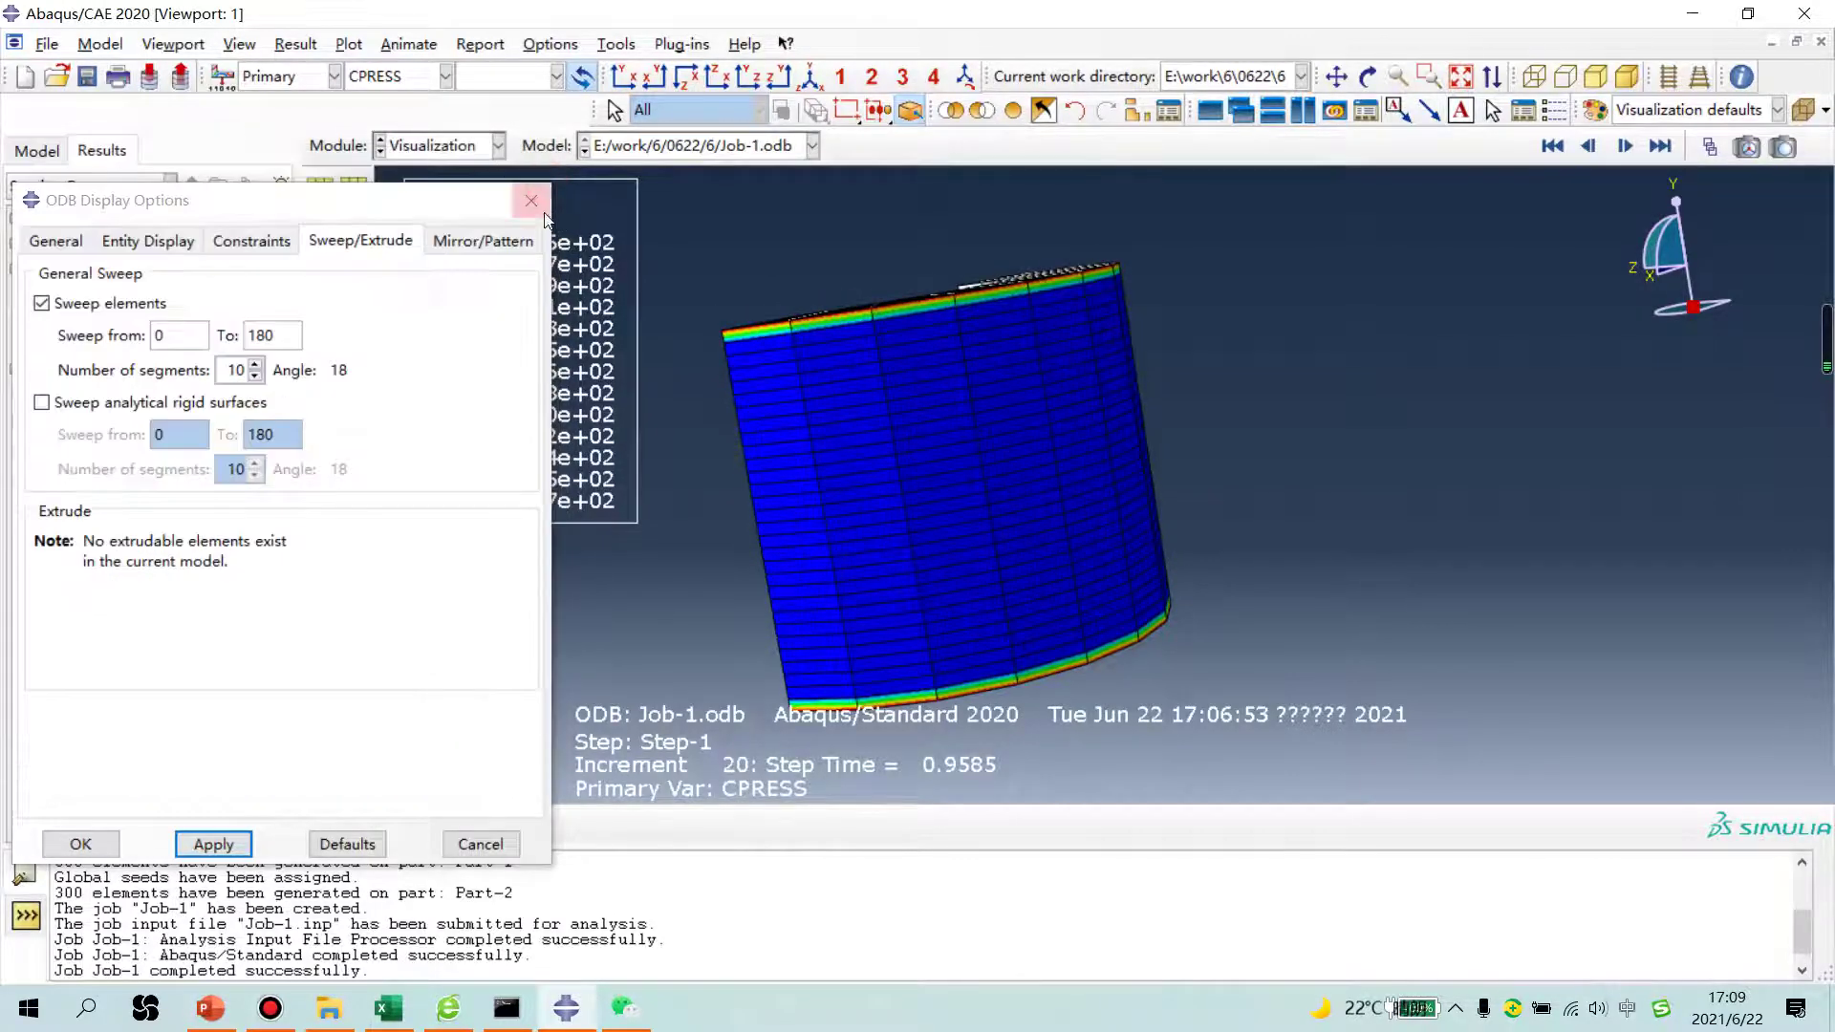
pyautogui.click(537, 188)
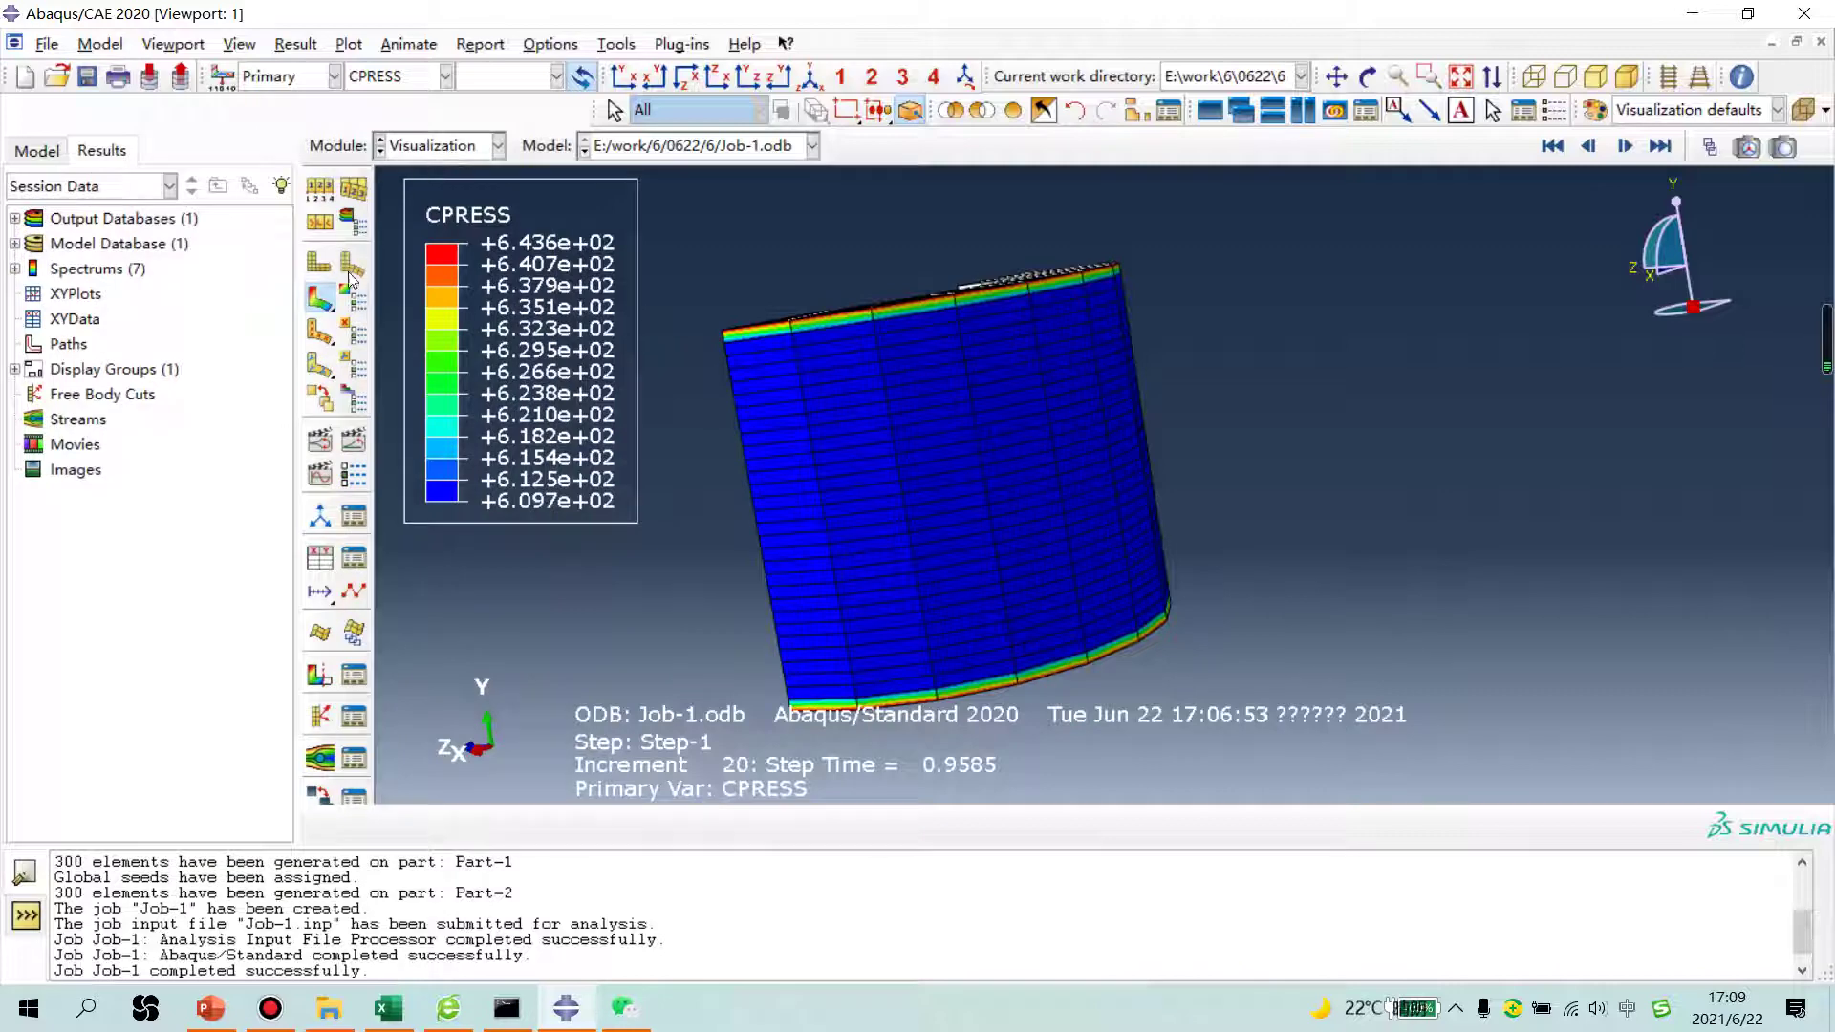
pyautogui.moveTo(328, 304); pyautogui.dragTo(390, 304)
pyautogui.keyDown('ctrl'); pyautogui.keyDown('alt'); pyautogui.moveTo(928, 445); pyautogui.dragTo(1159, 464); pyautogui.keyUp('alt'); pyautogui.keyUp('ctrl')
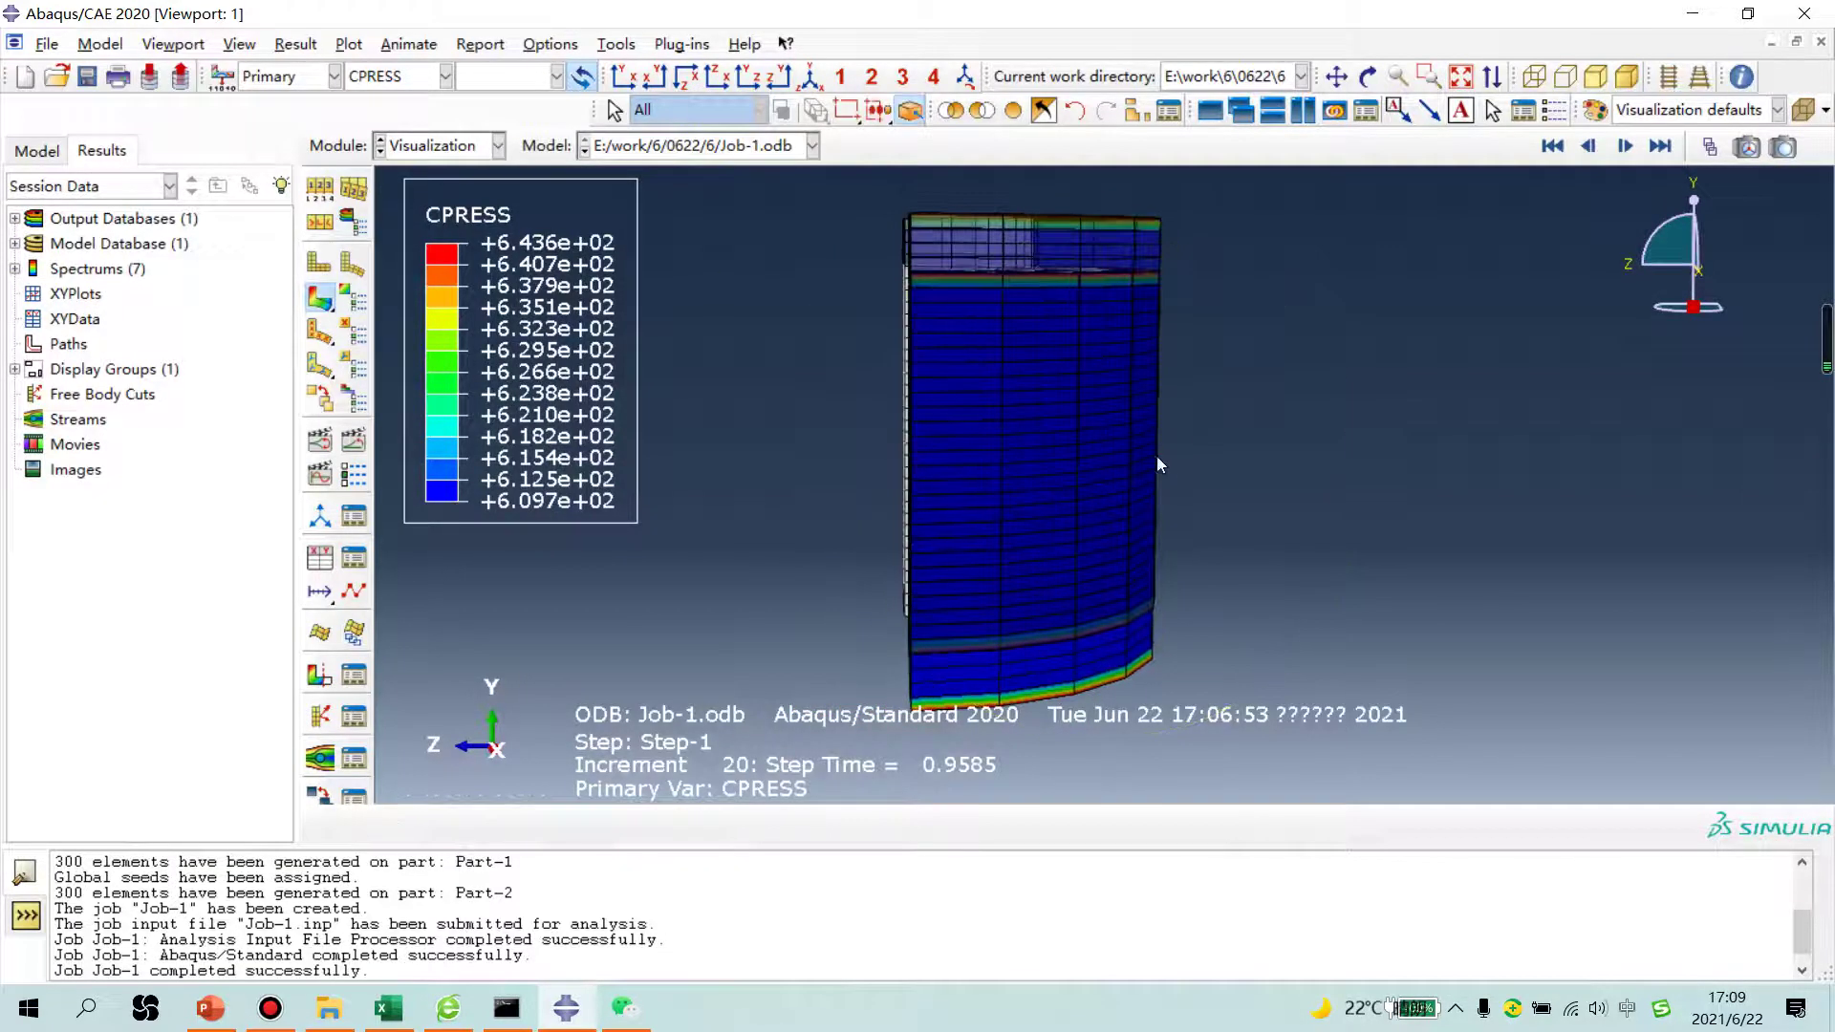
pyautogui.click(454, 148)
# Step: Change boundary condition BC-1 to a YSYMM symmetry condition
pyautogui.click(428, 300)
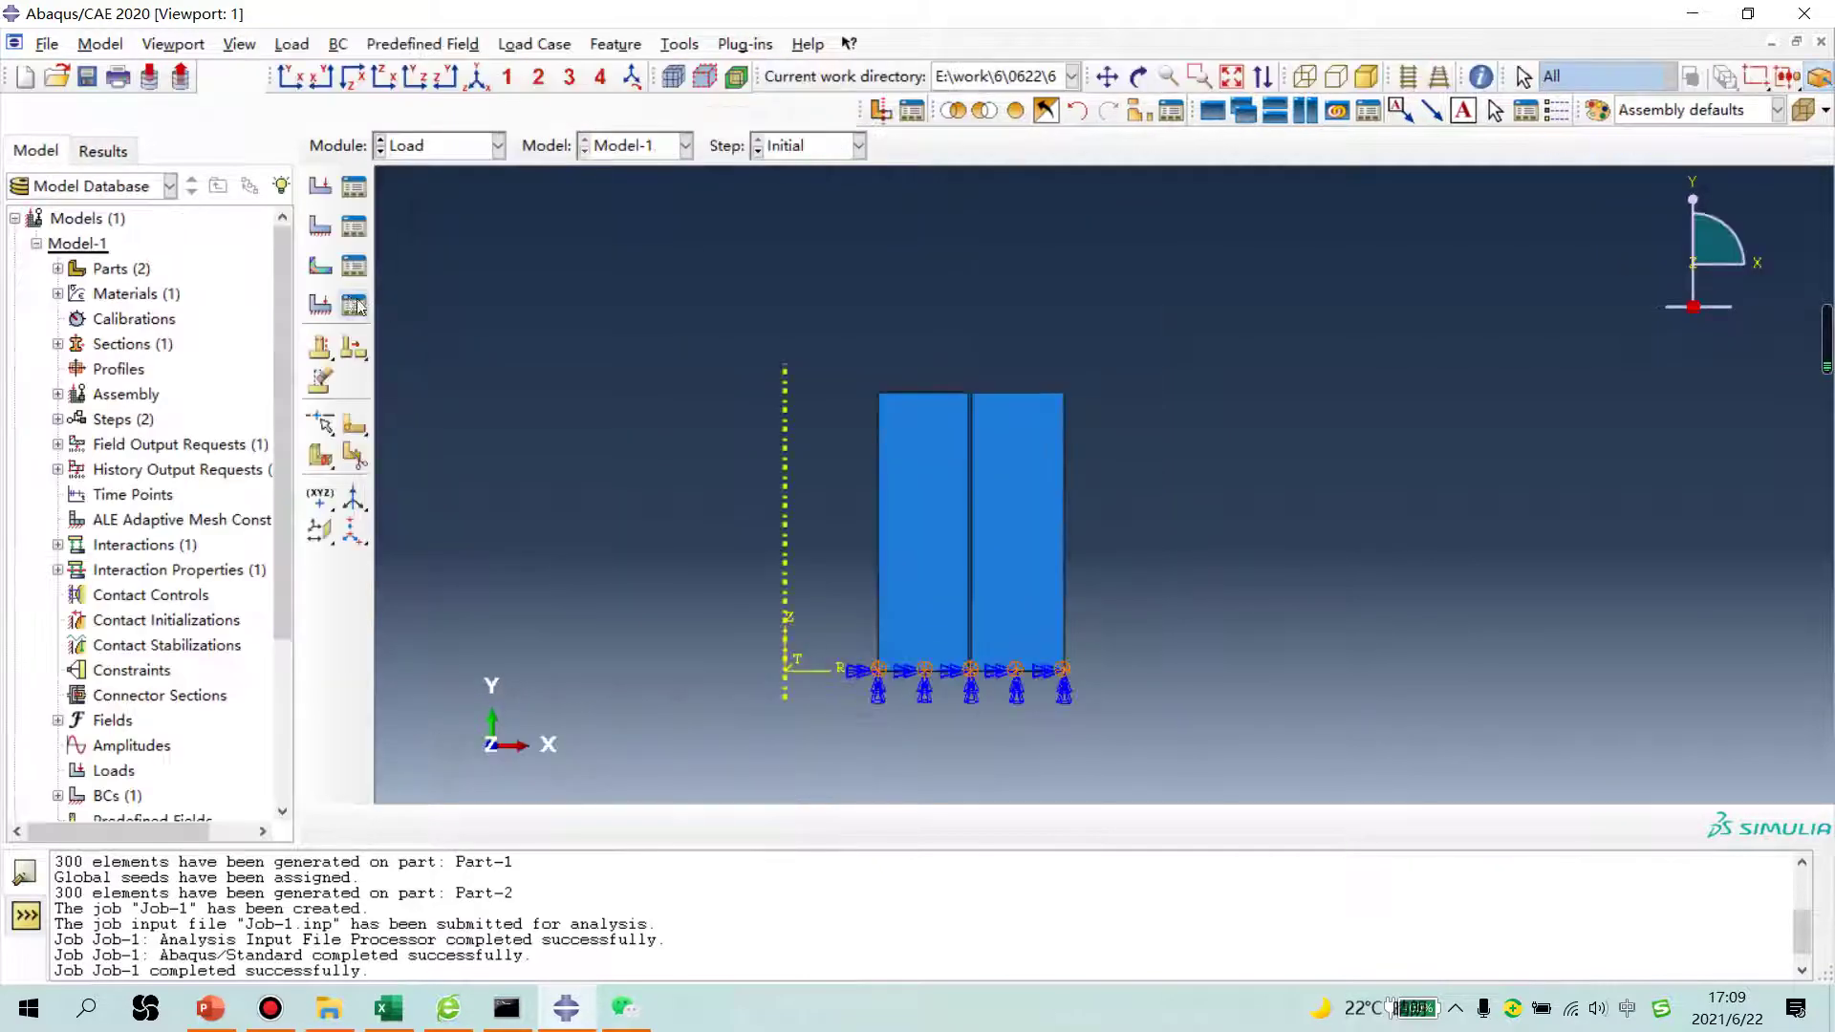
pyautogui.click(359, 232)
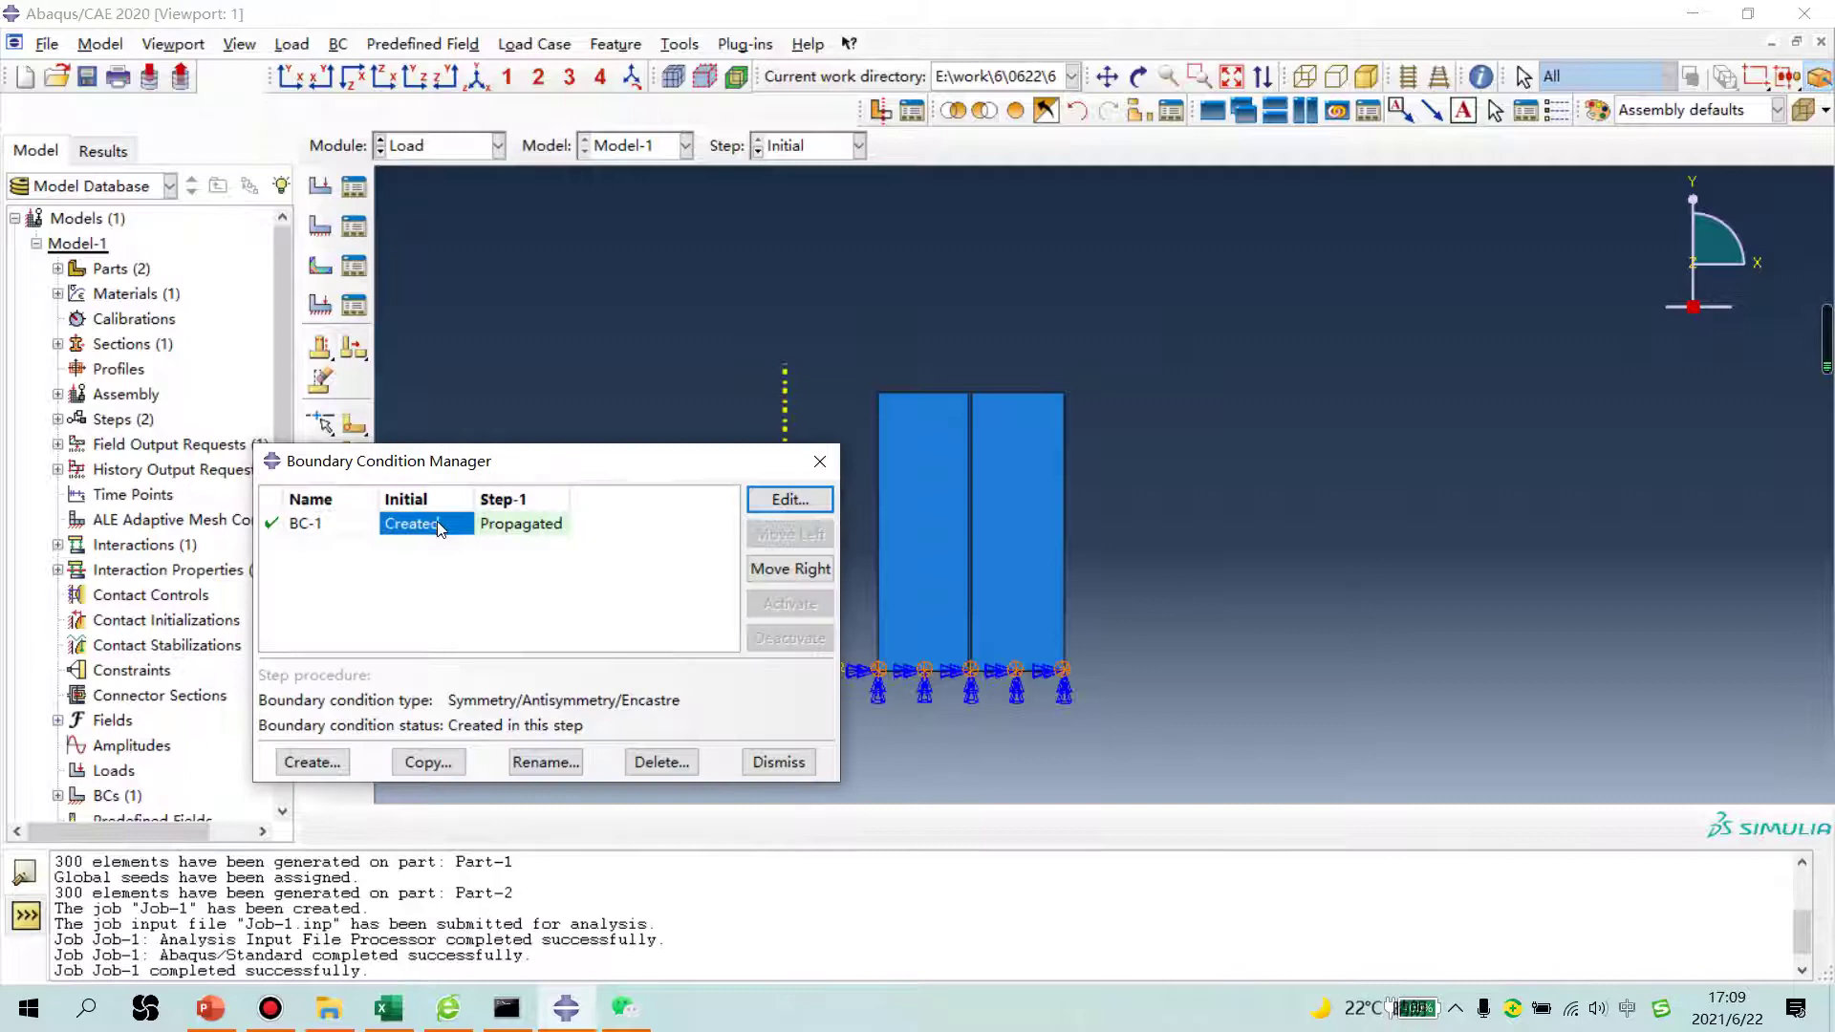
pyautogui.doubleClick(437, 529)
pyautogui.click(54, 428)
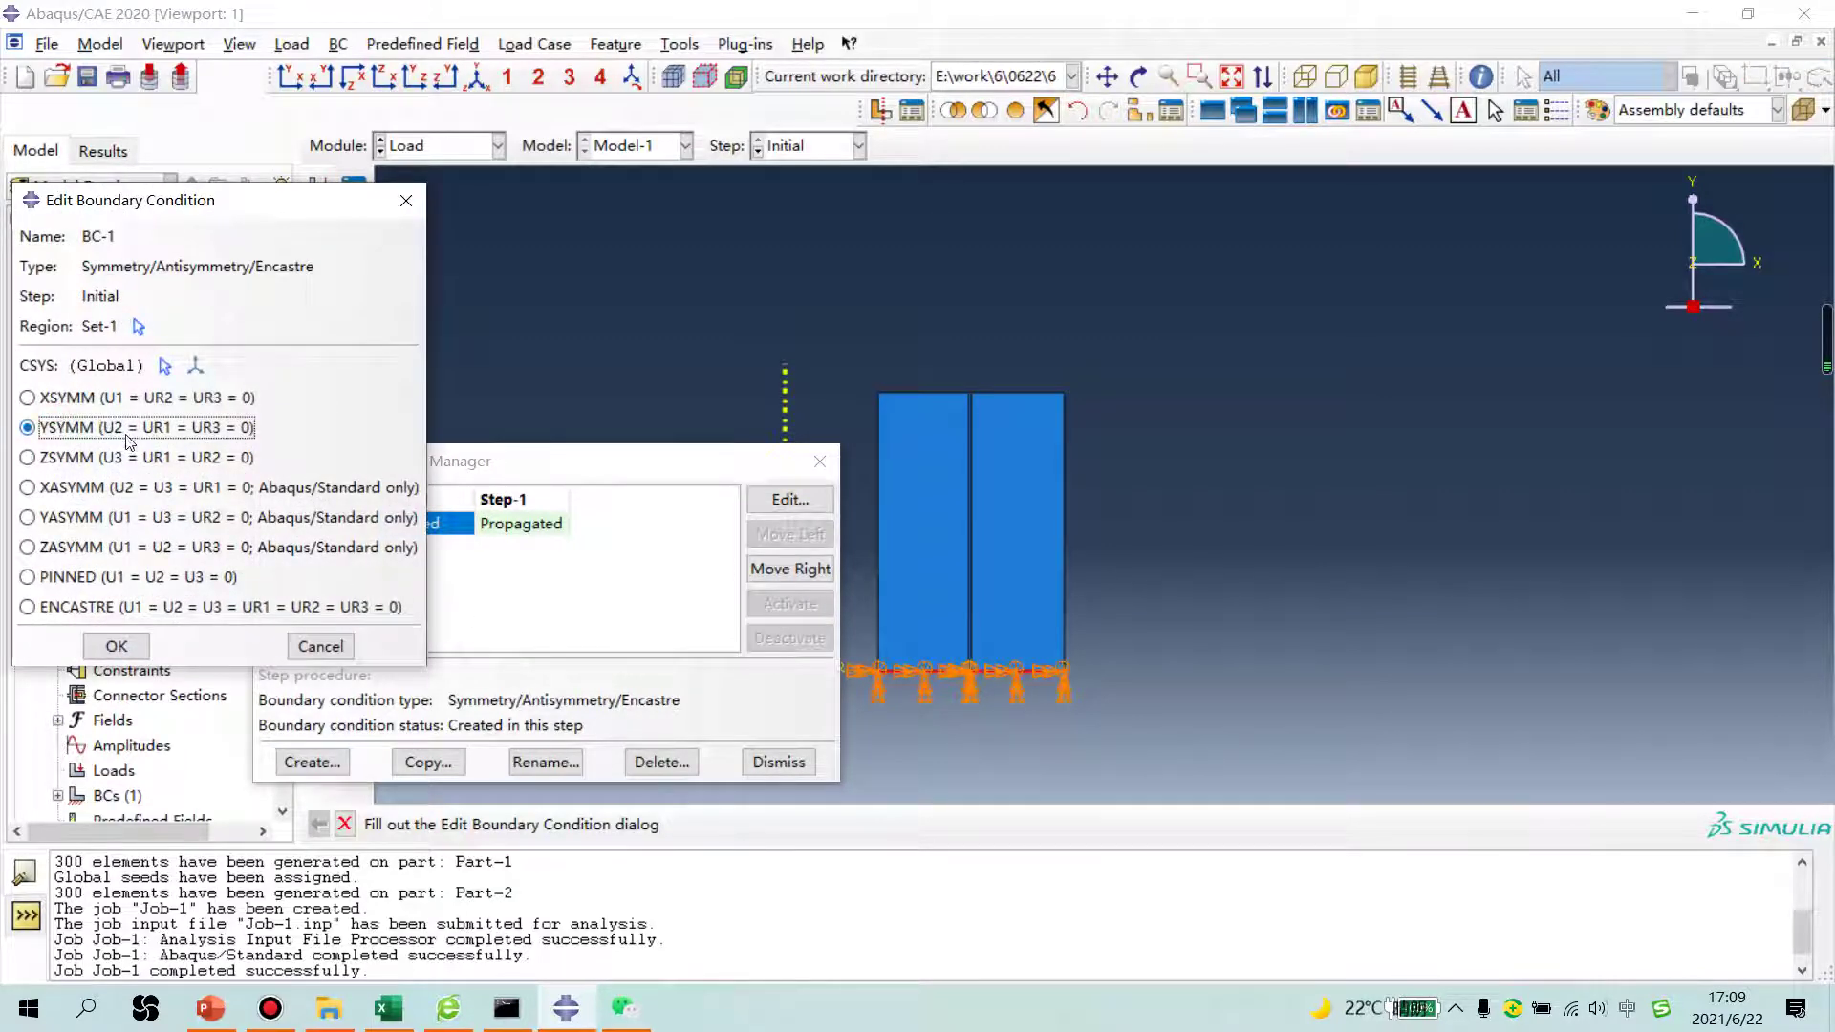
pyautogui.click(115, 647)
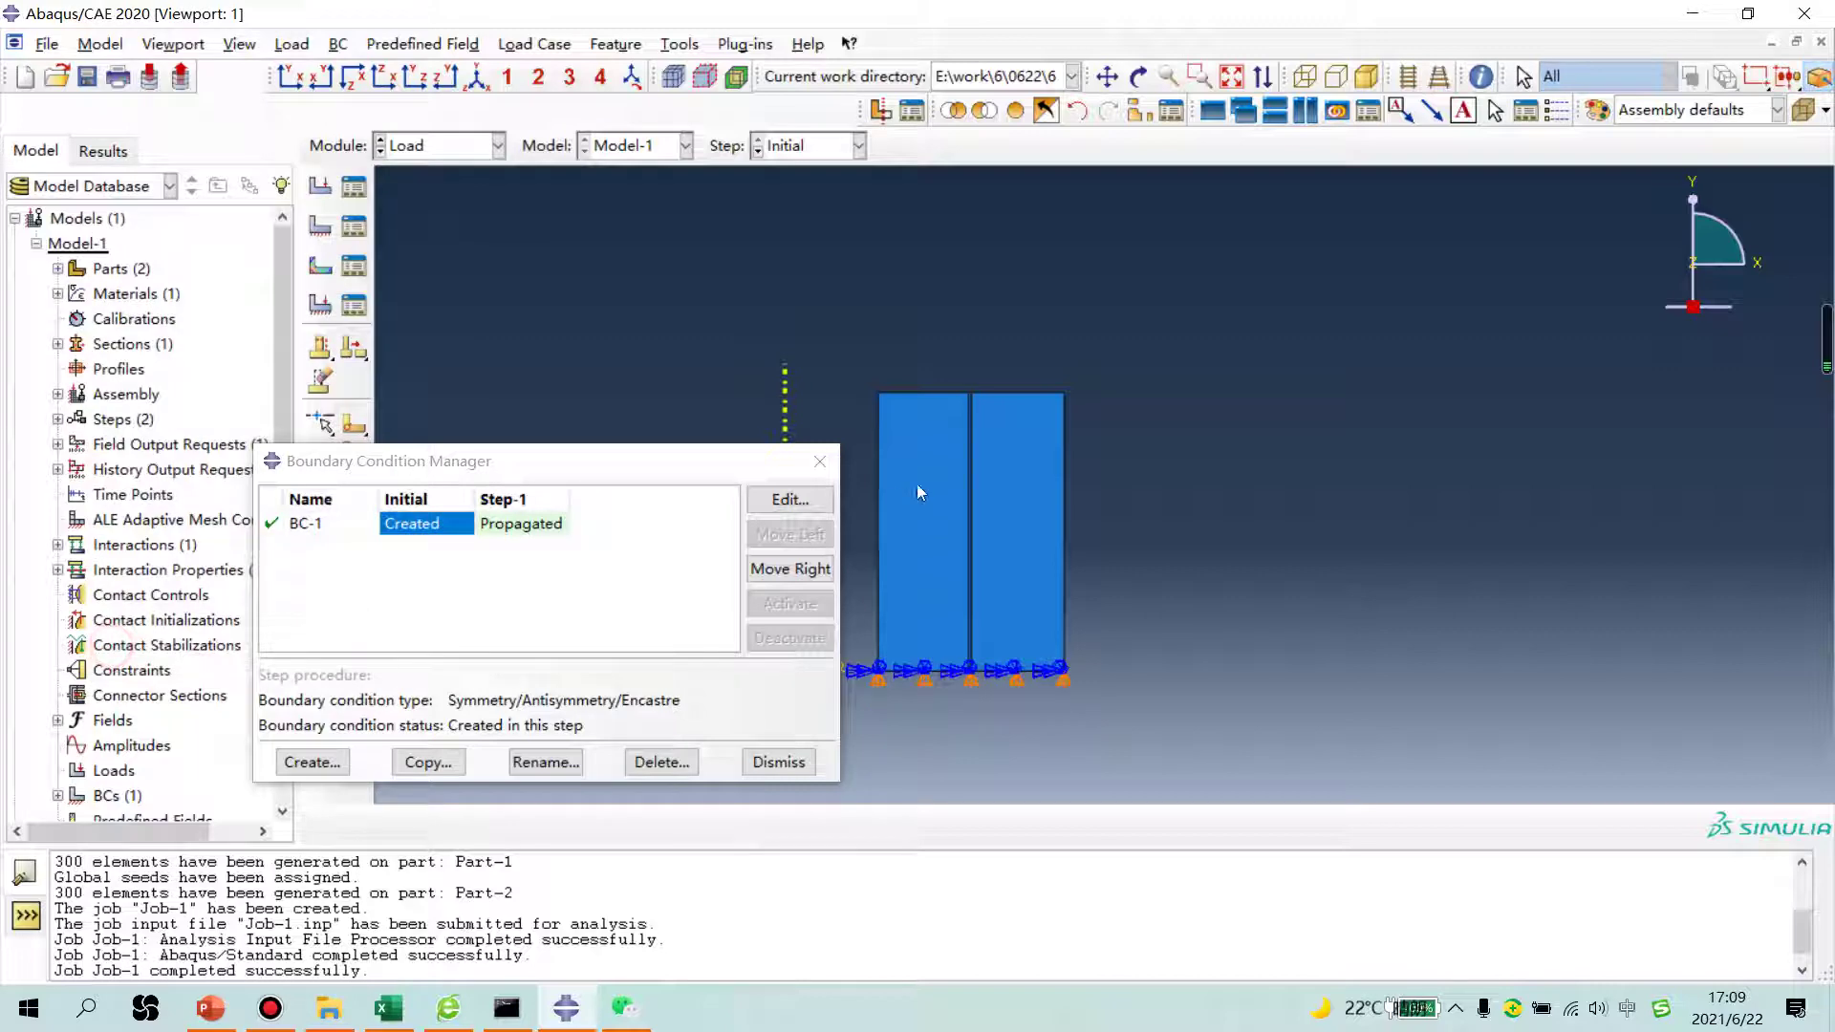
pyautogui.click(818, 461)
# Step: Resubmit Job-1 in the Job module, overwriting the existing job files
pyautogui.click(473, 145)
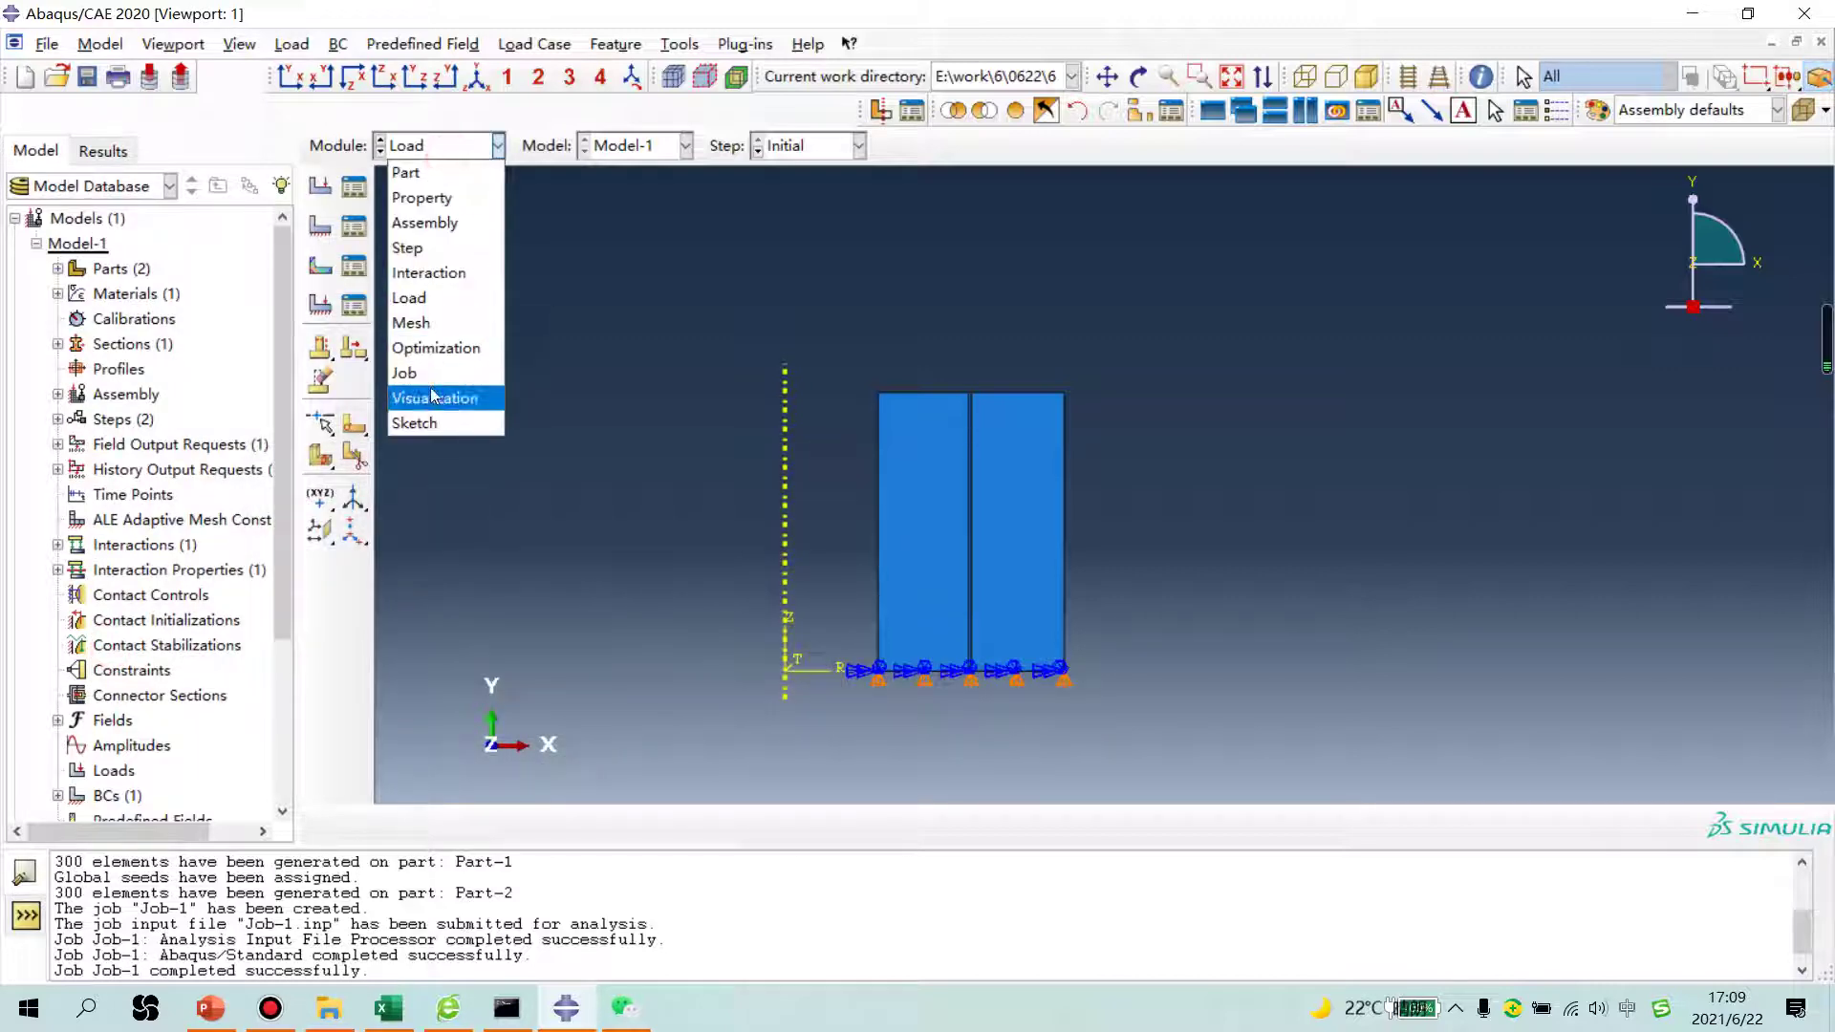
pyautogui.click(404, 373)
pyautogui.click(880, 313)
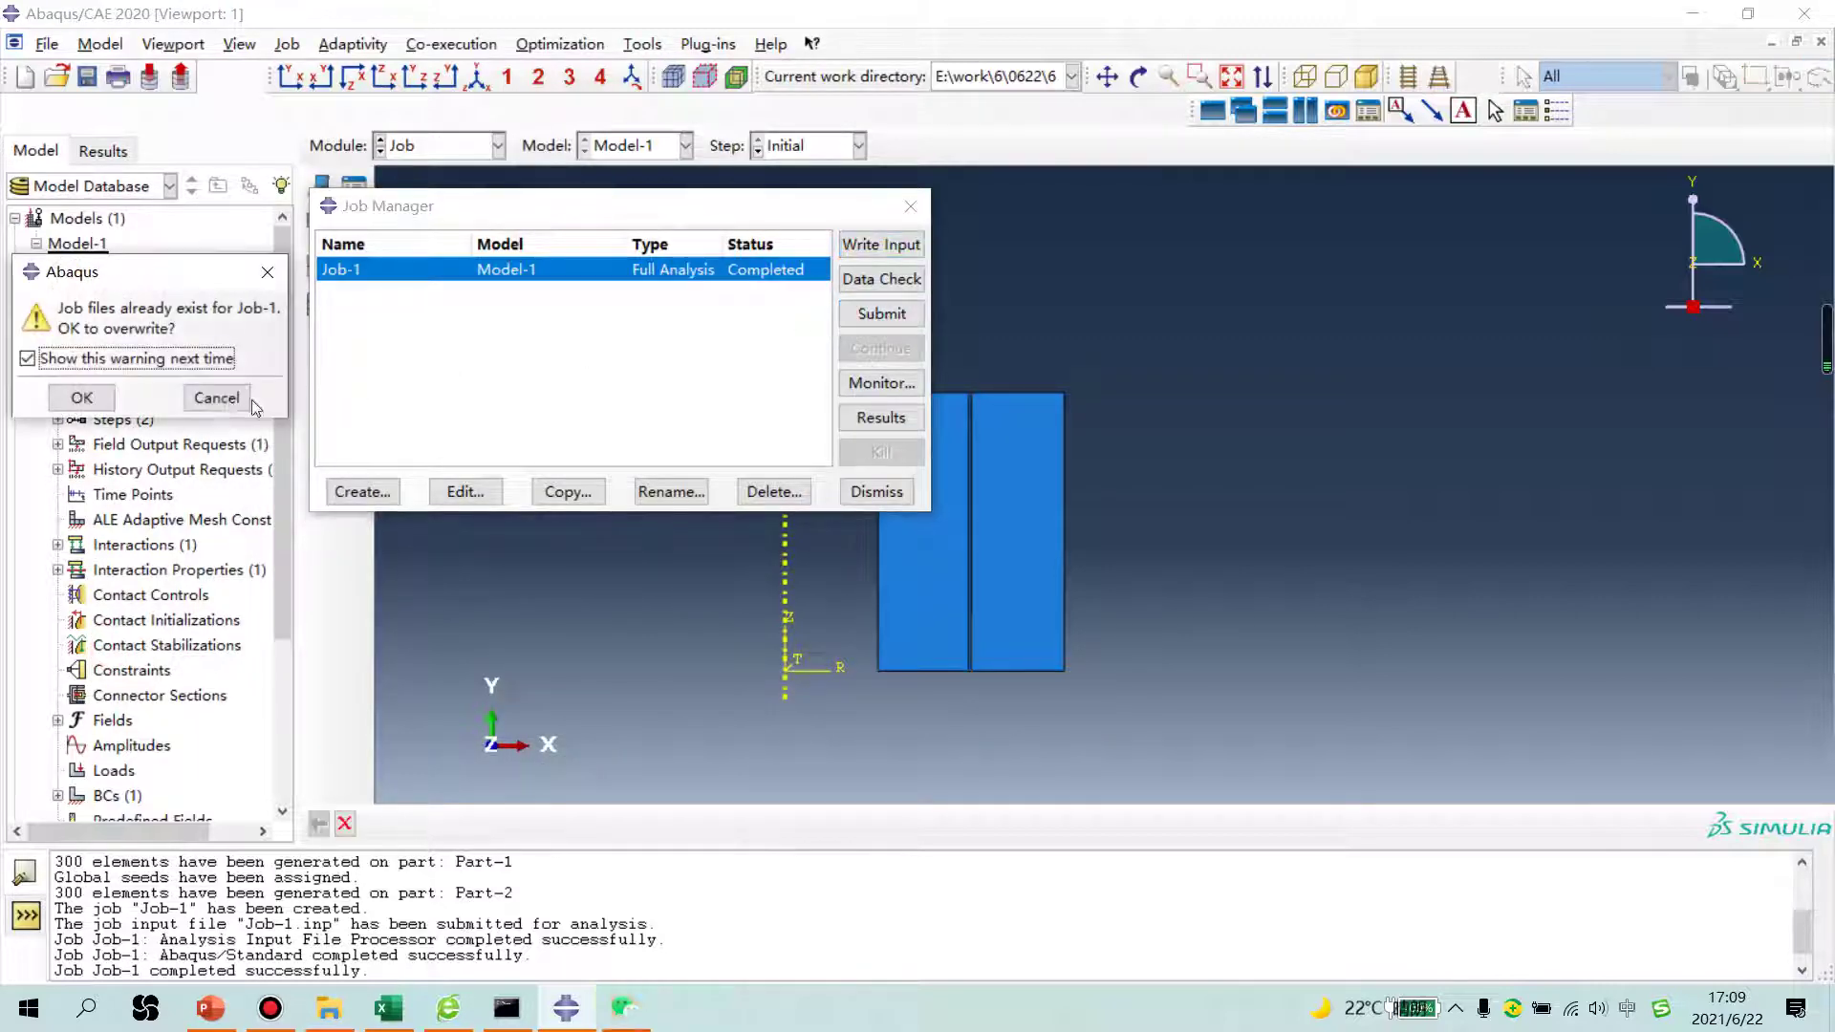
pyautogui.click(81, 398)
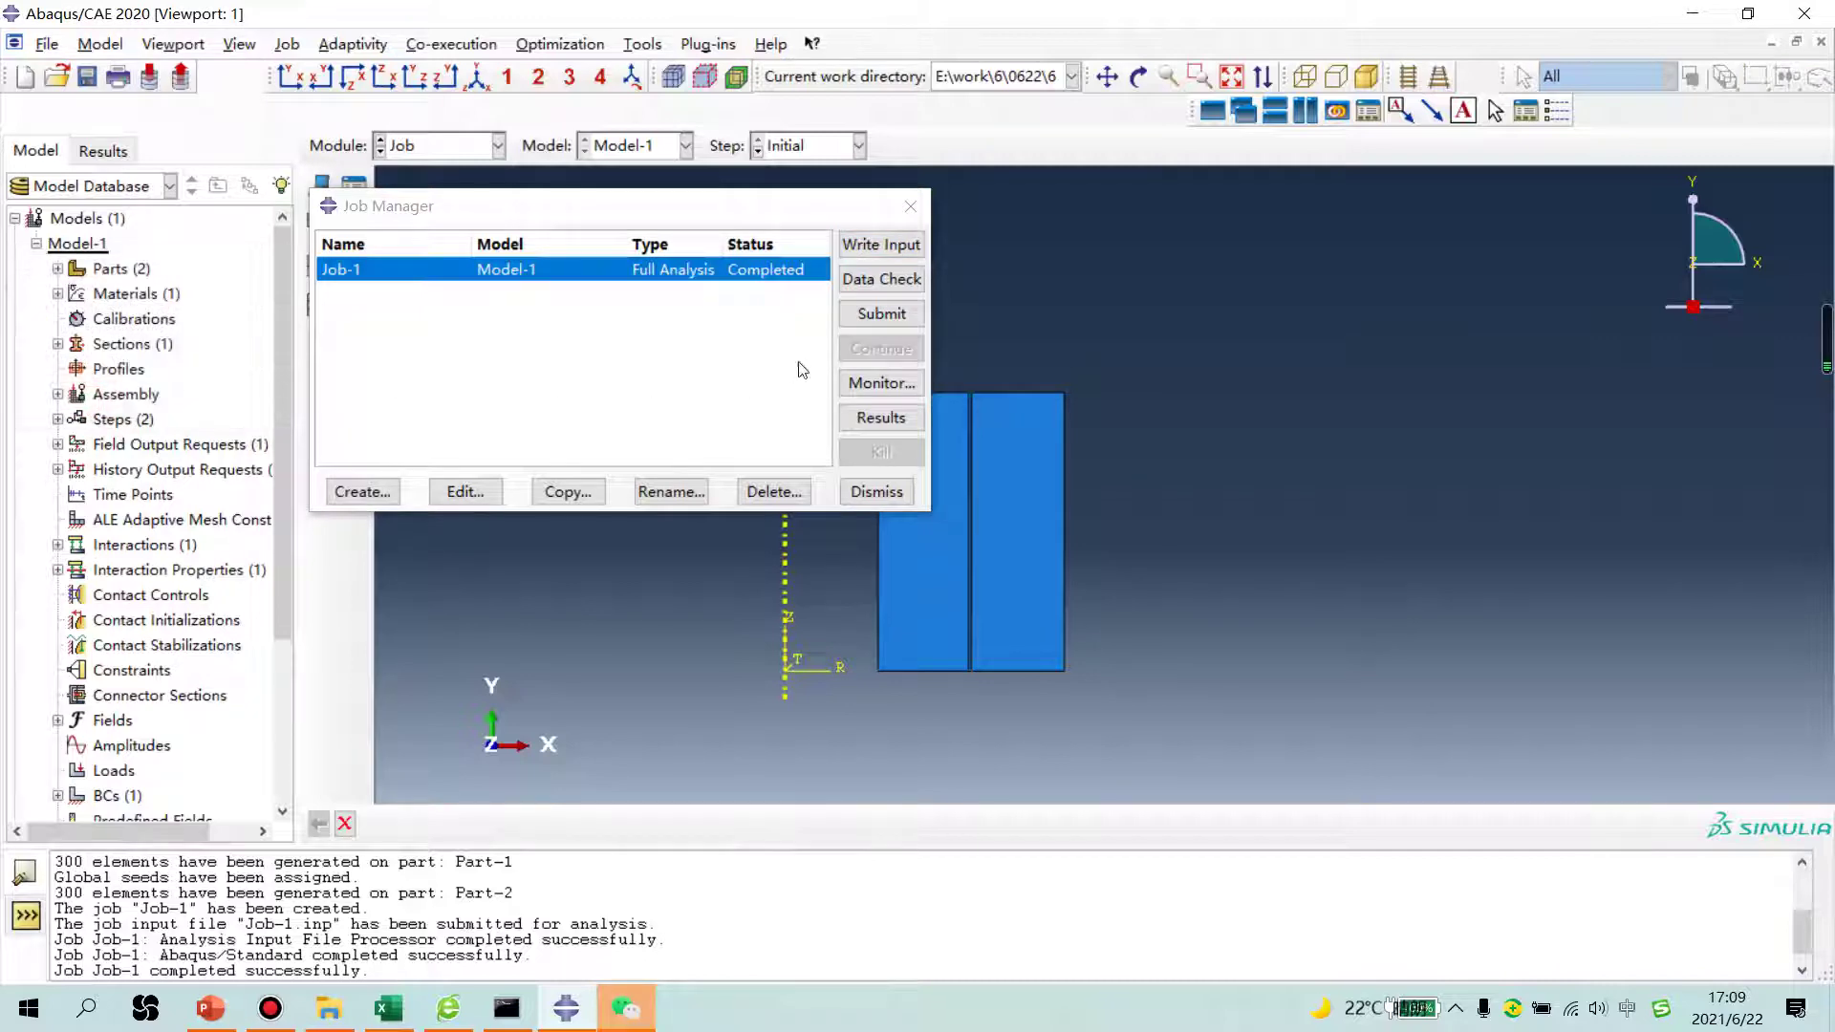
pyautogui.click(270, 1010)
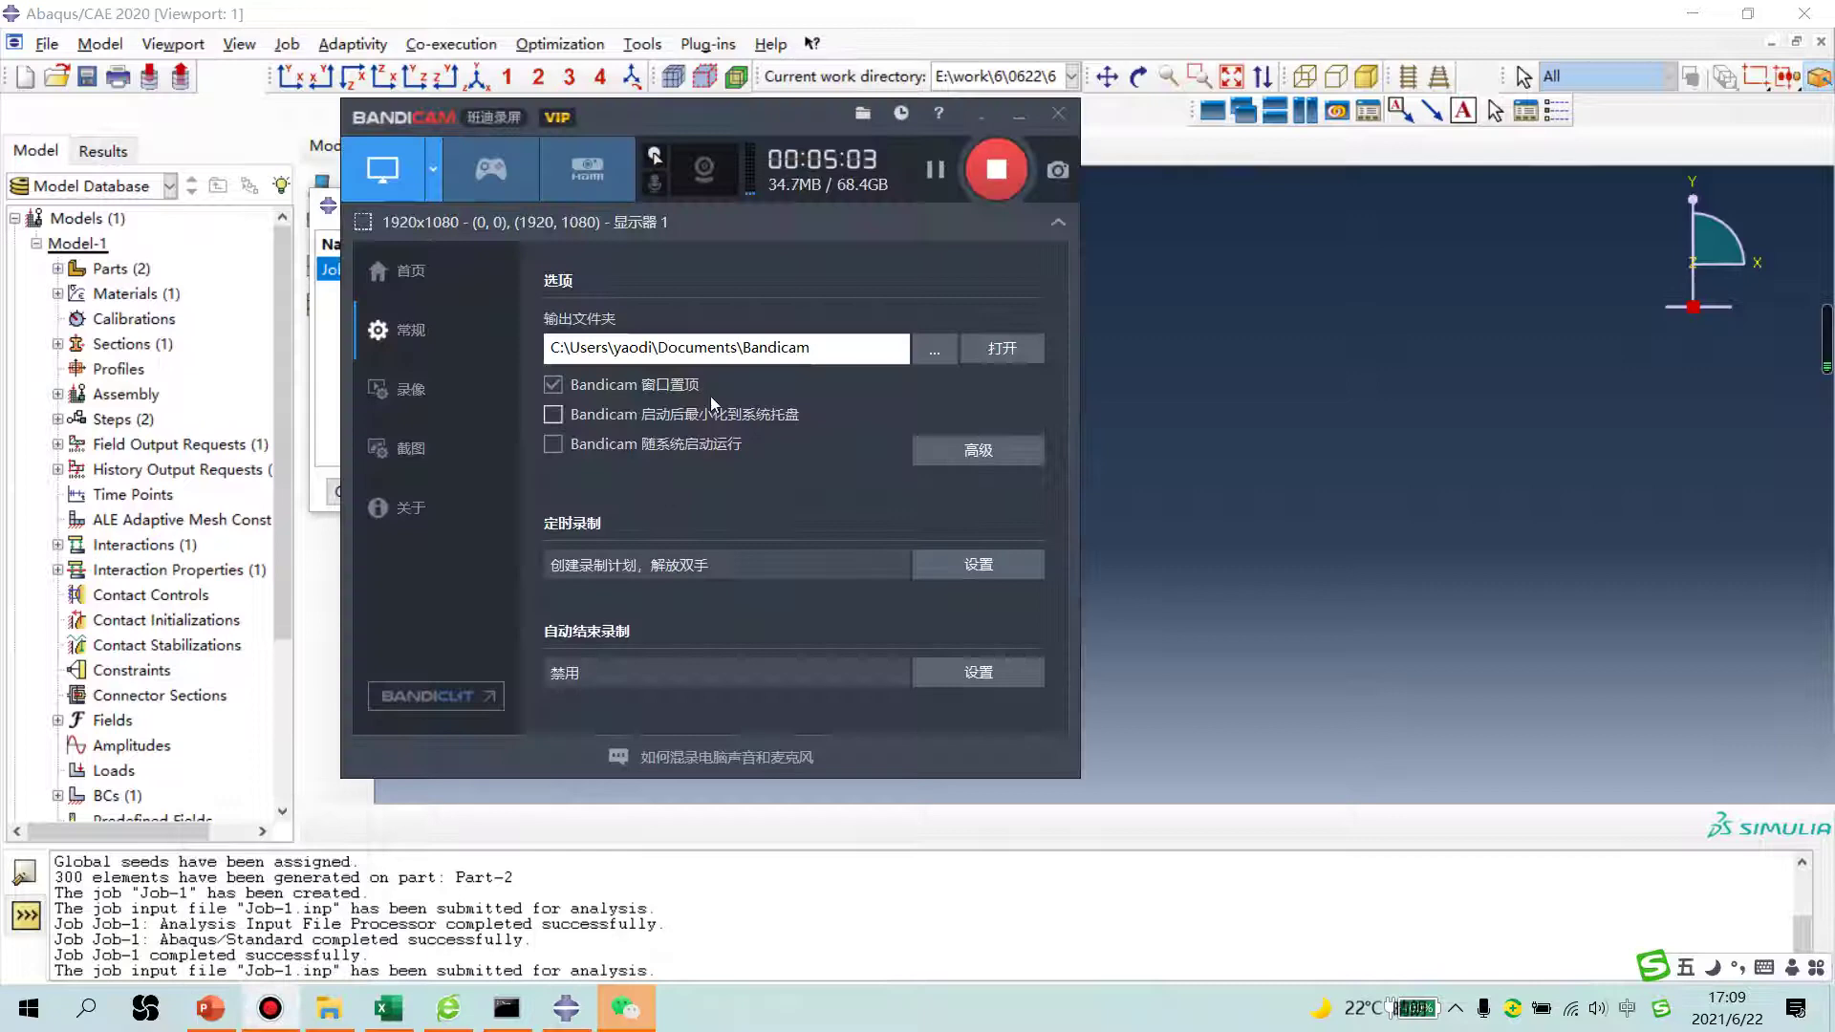
pyautogui.click(1019, 115)
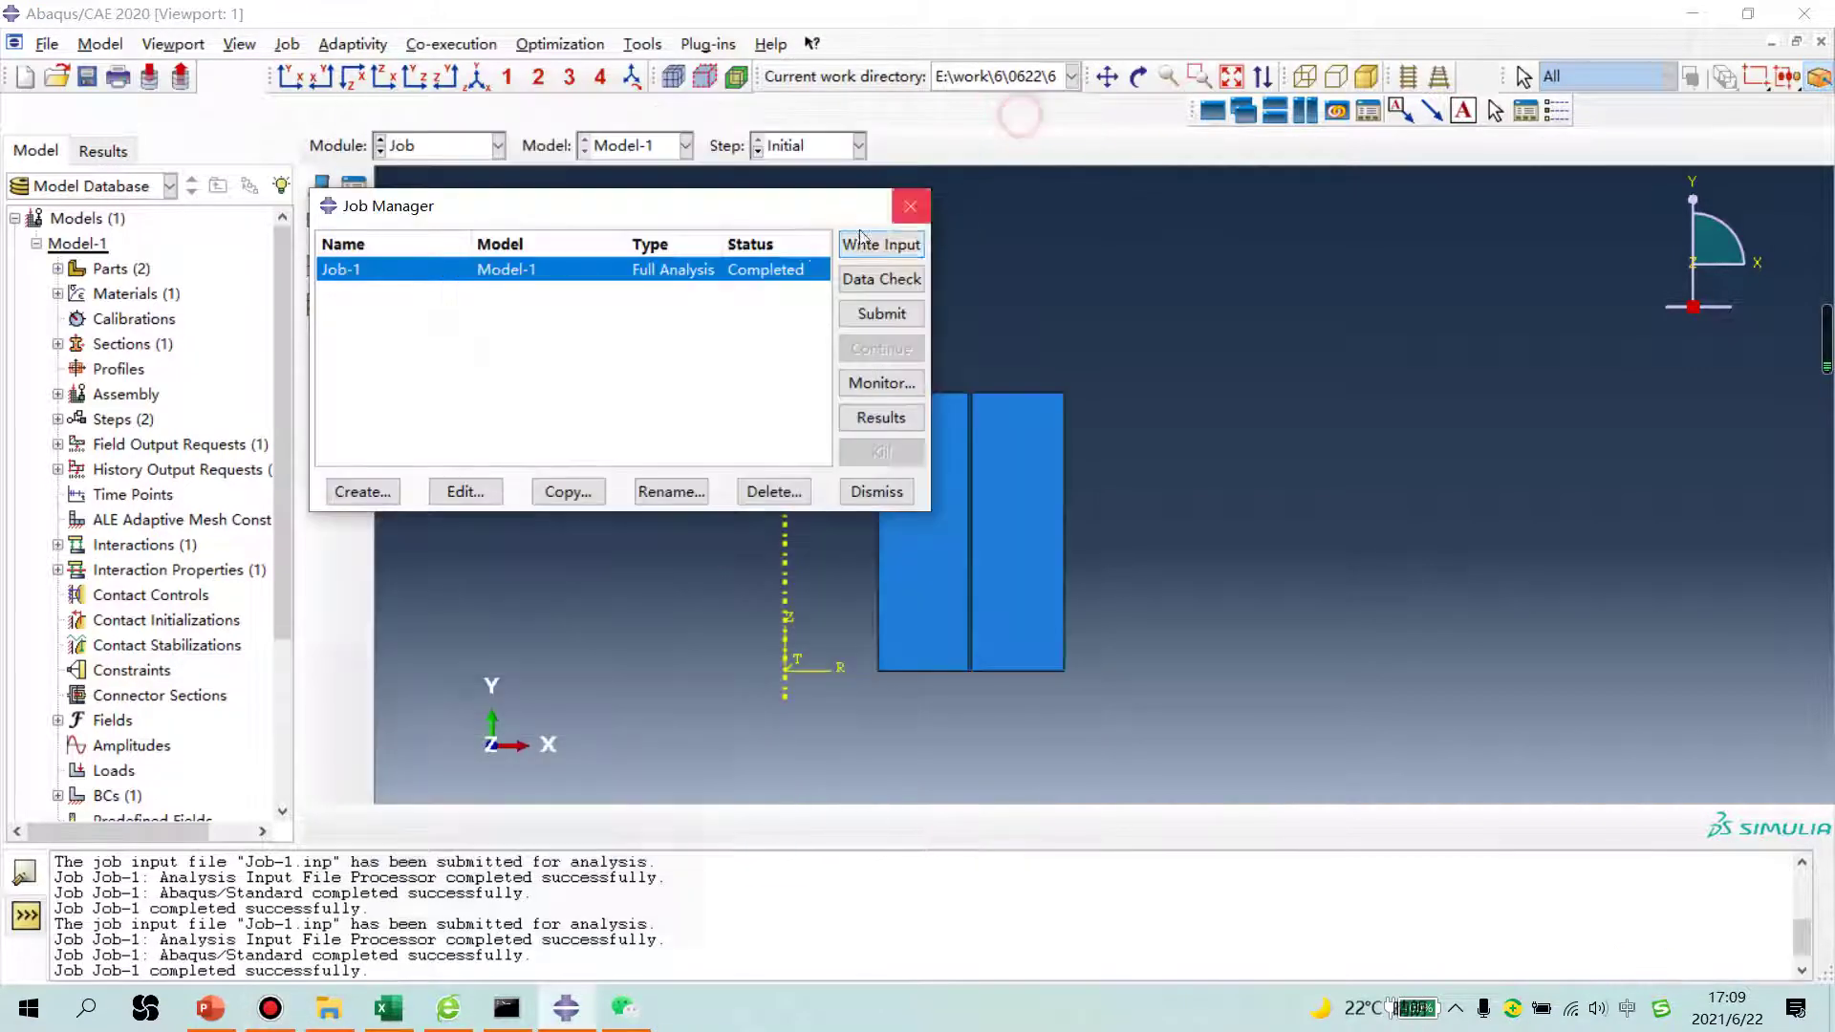
# Step: Open Job-1's new results and plot the CPRESS contour
pyautogui.click(879, 417)
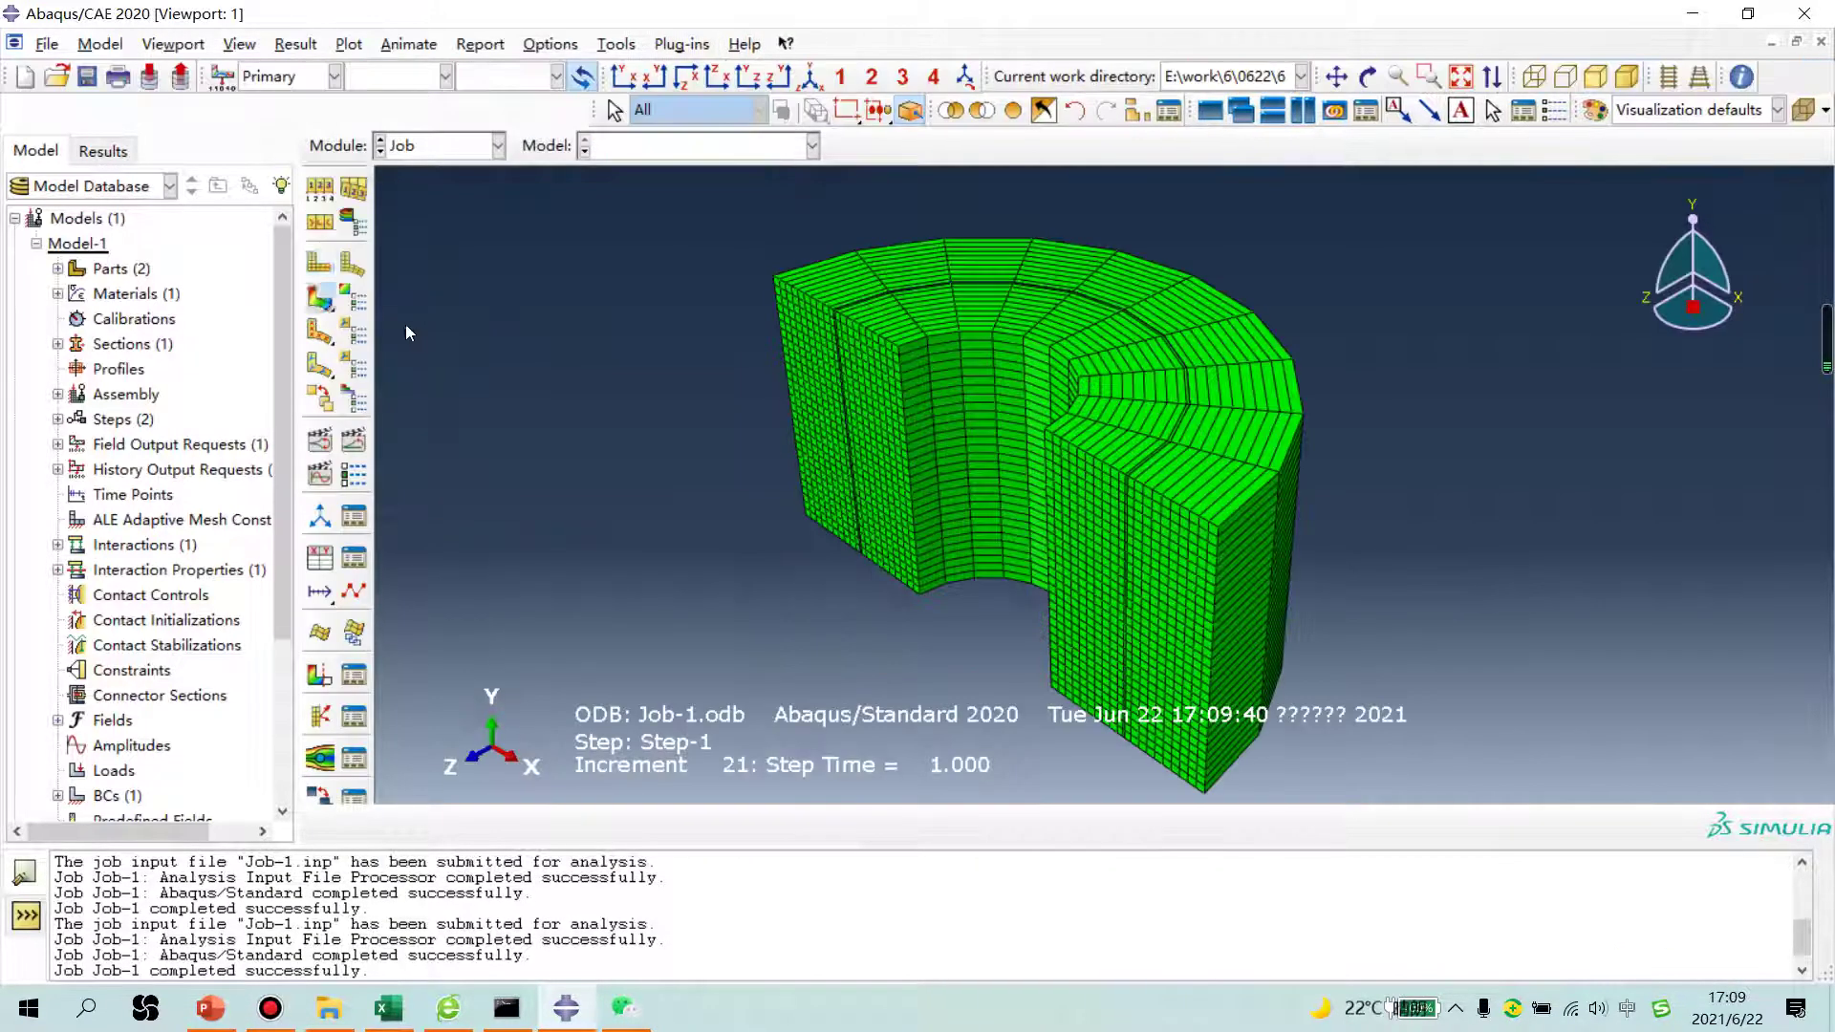
pyautogui.click(320, 297)
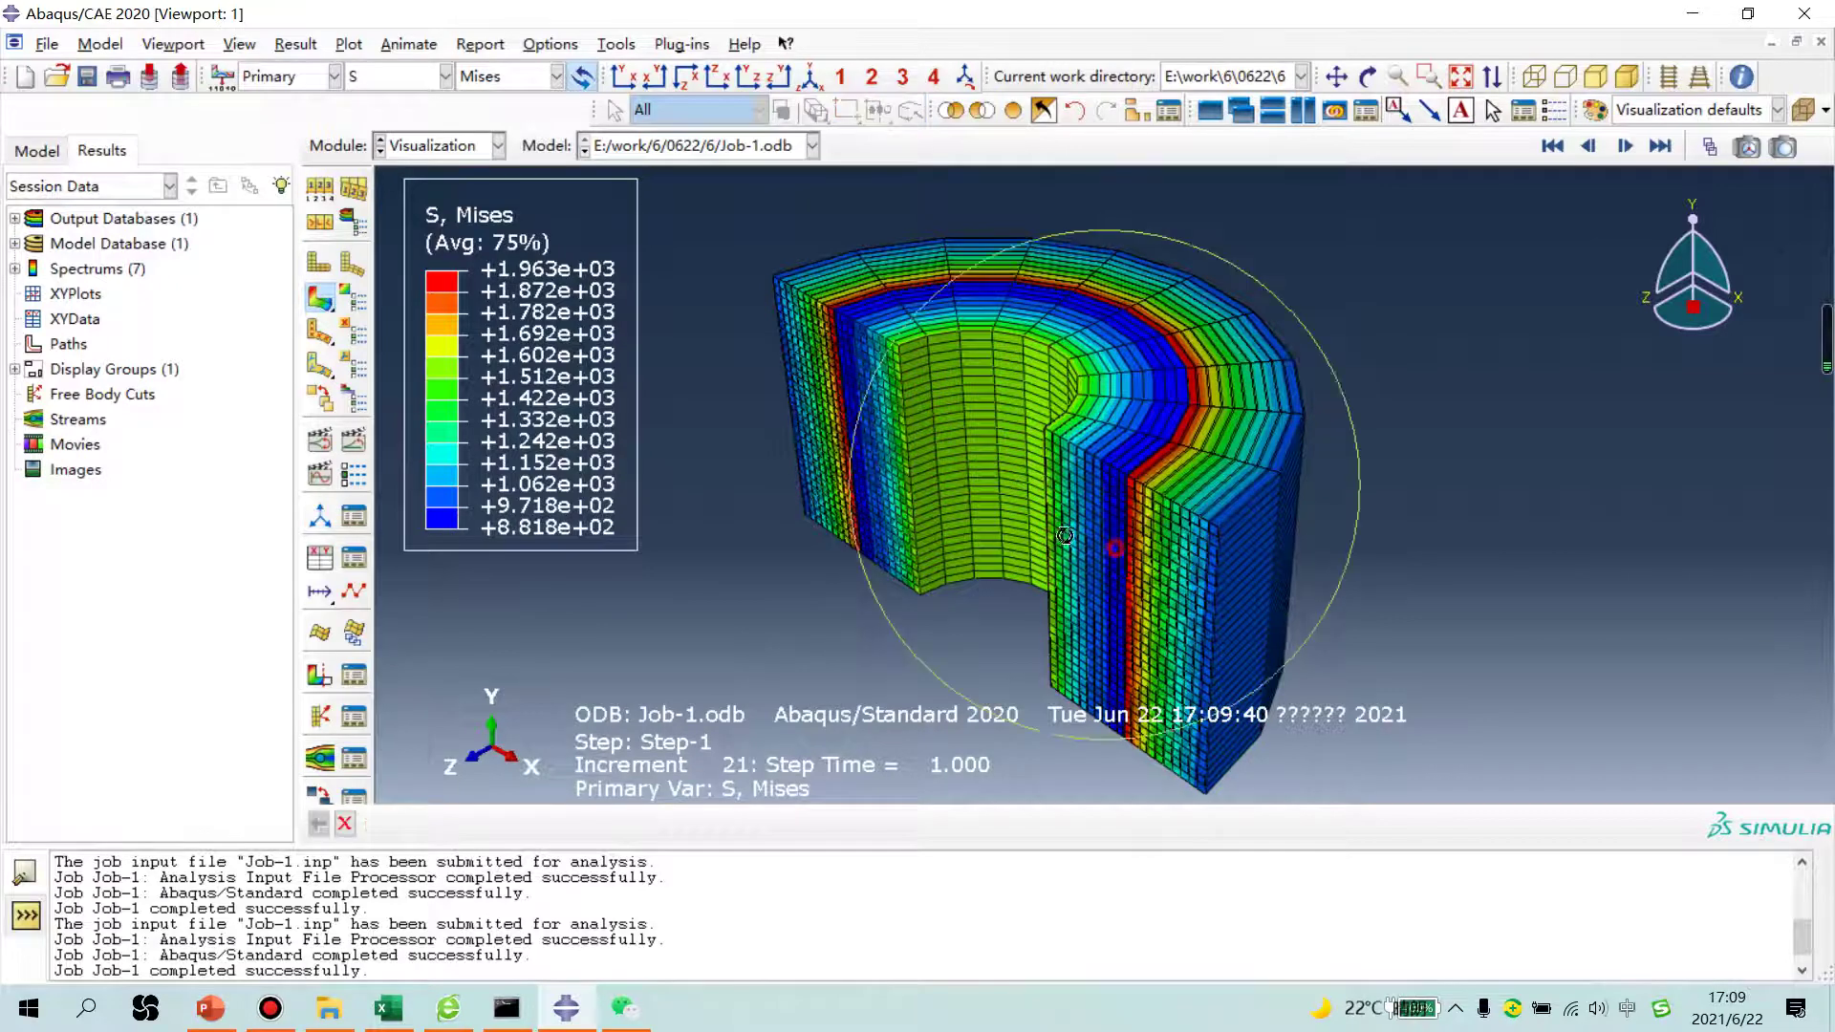
pyautogui.keyDown('ctrl'); pyautogui.keyDown('alt'); pyautogui.moveTo(861, 456); pyautogui.dragTo(578, 146); pyautogui.keyUp('alt'); pyautogui.keyUp('ctrl')
pyautogui.click(414, 80)
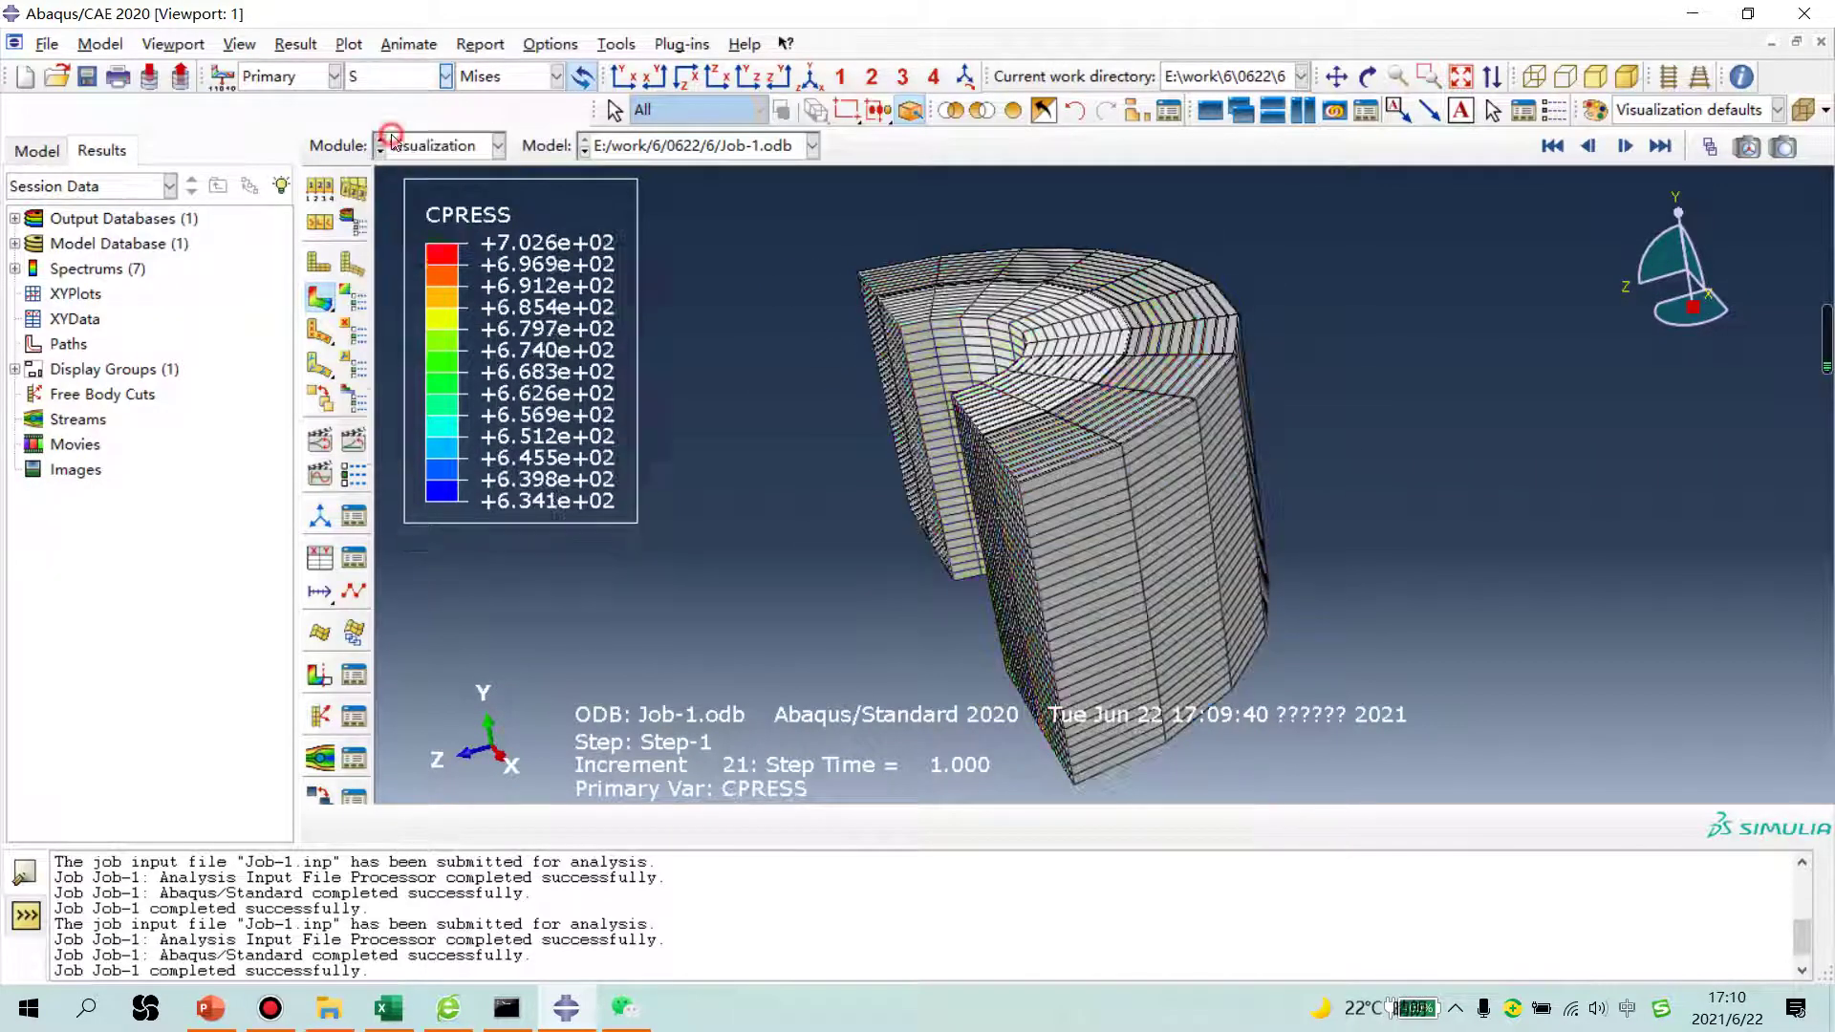
pyautogui.keyDown('ctrl'); pyautogui.keyDown('alt'); pyautogui.moveTo(930, 466); pyautogui.dragTo(1025, 513); pyautogui.keyUp('alt'); pyautogui.keyUp('ctrl')
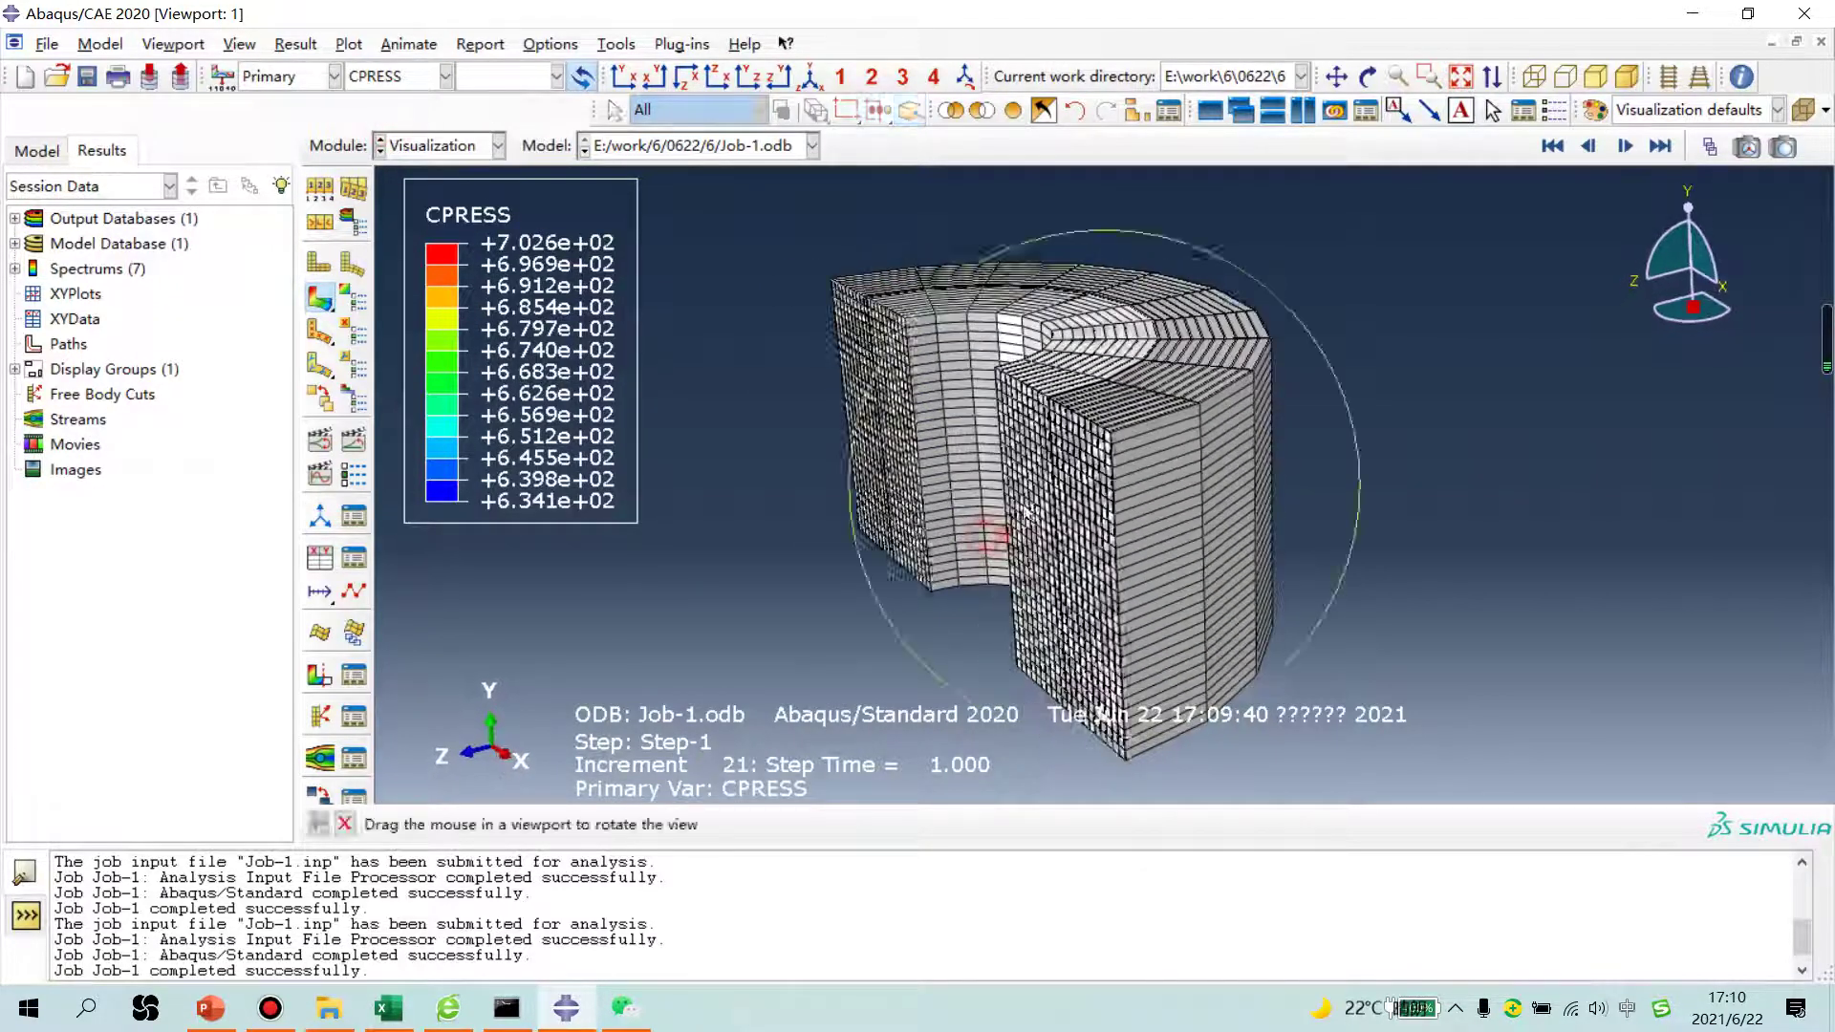
# Step: Restrict the display to the PART-2-1 part instance with a display group
pyautogui.click(1136, 114)
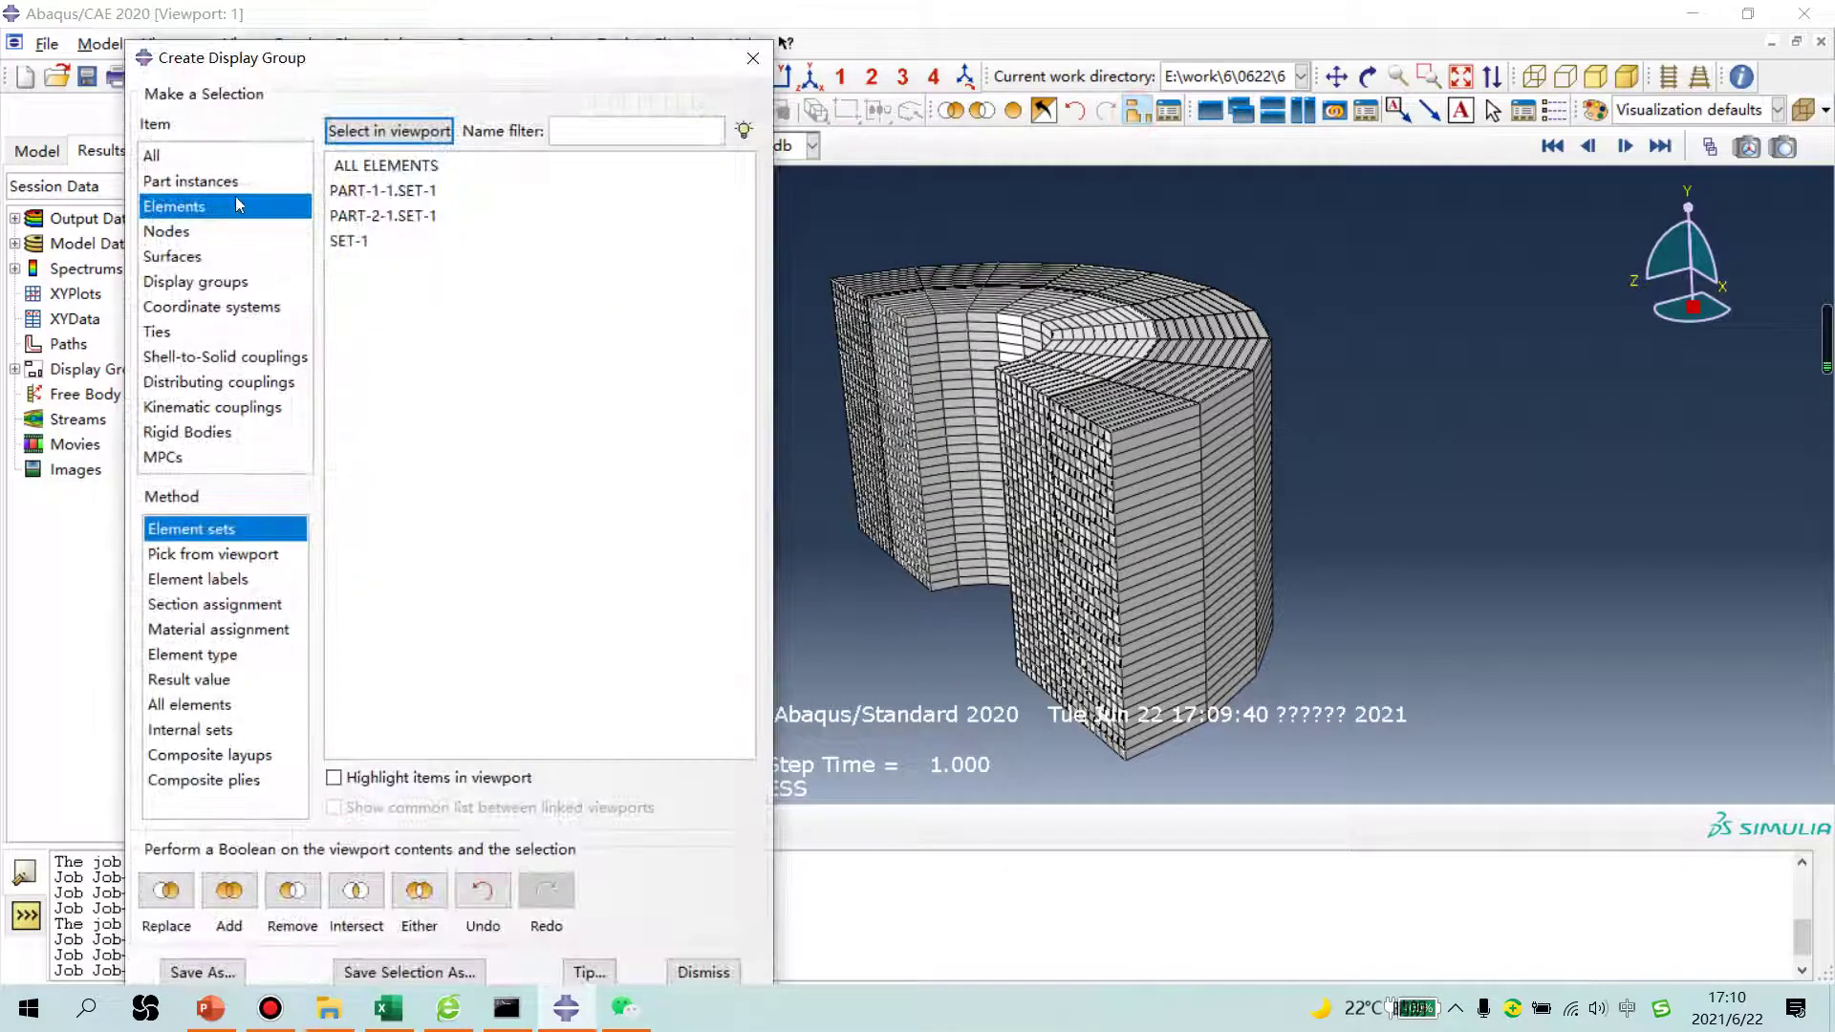
pyautogui.click(201, 181)
pyautogui.click(369, 191)
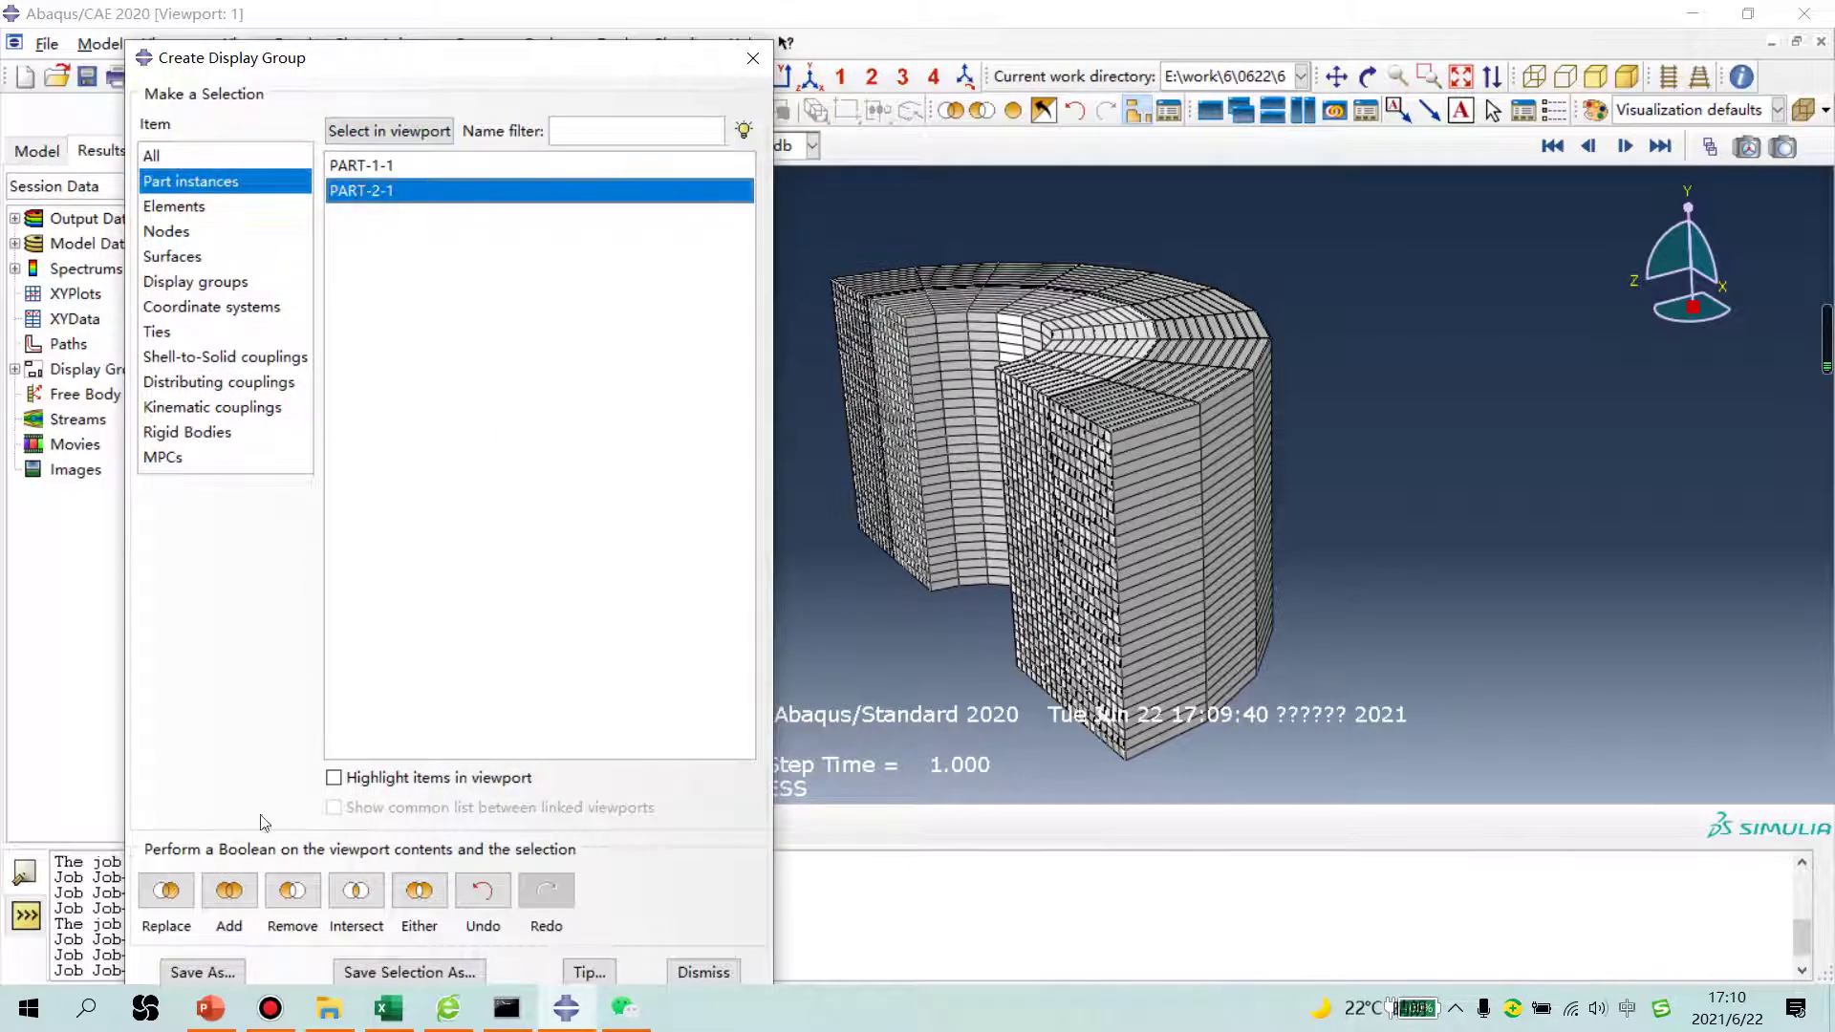
pyautogui.click(292, 891)
pyautogui.keyDown('ctrl'); pyautogui.keyDown('alt'); pyautogui.moveTo(1246, 612); pyautogui.dragTo(935, 489); pyautogui.keyUp('alt'); pyautogui.keyUp('ctrl')
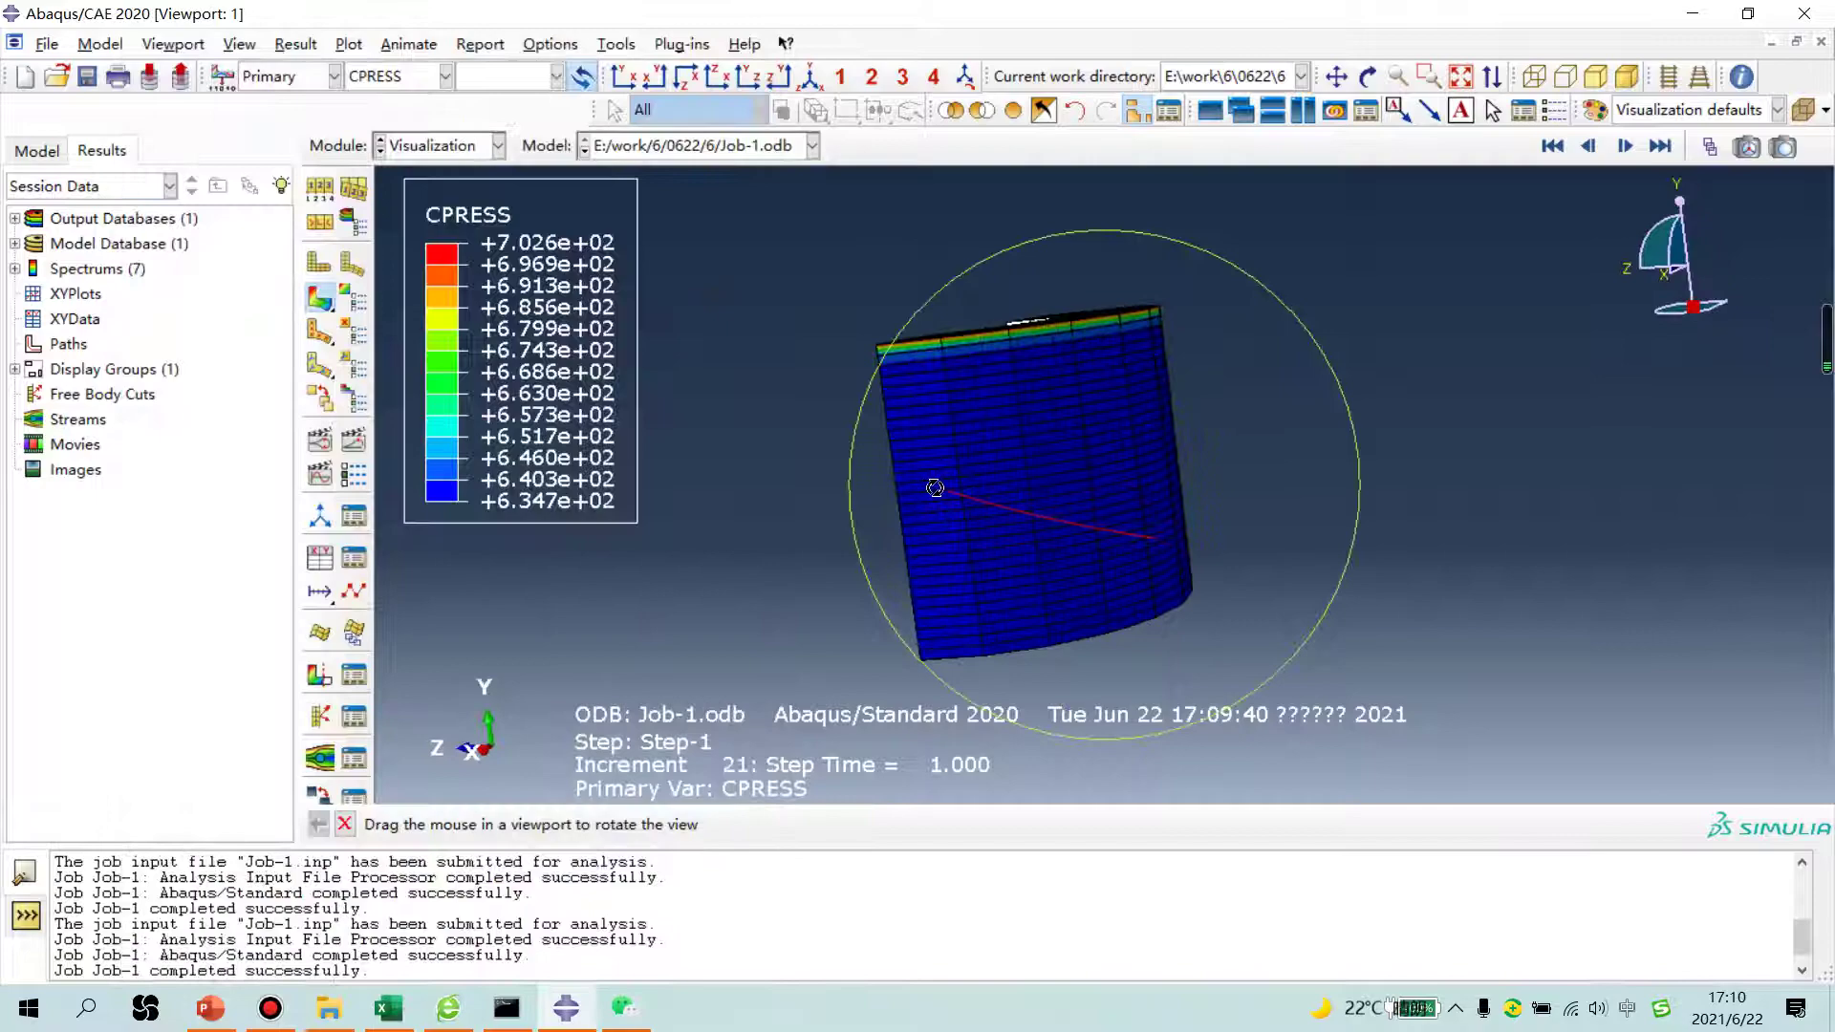
pyautogui.press('Escape')
pyautogui.click(762, 57)
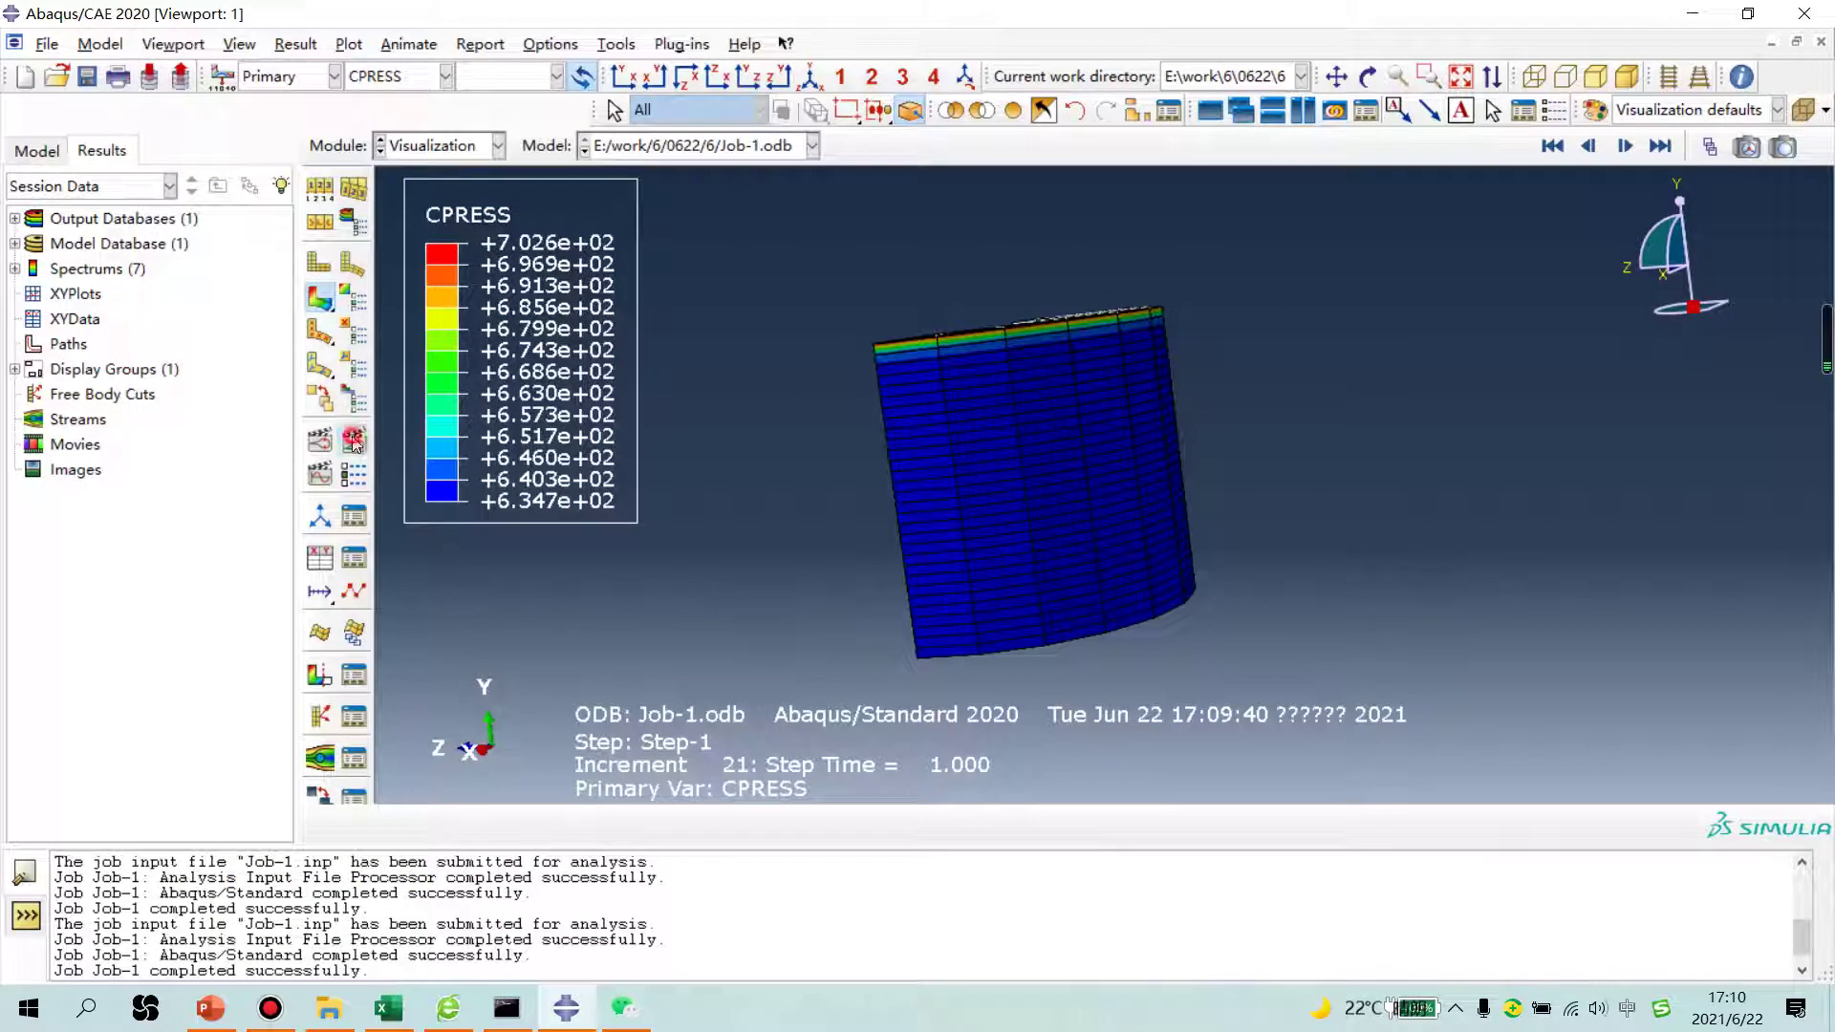
# Step: Animate the results through to frame 21 and tilt the part's top toward the viewer
pyautogui.click(353, 440)
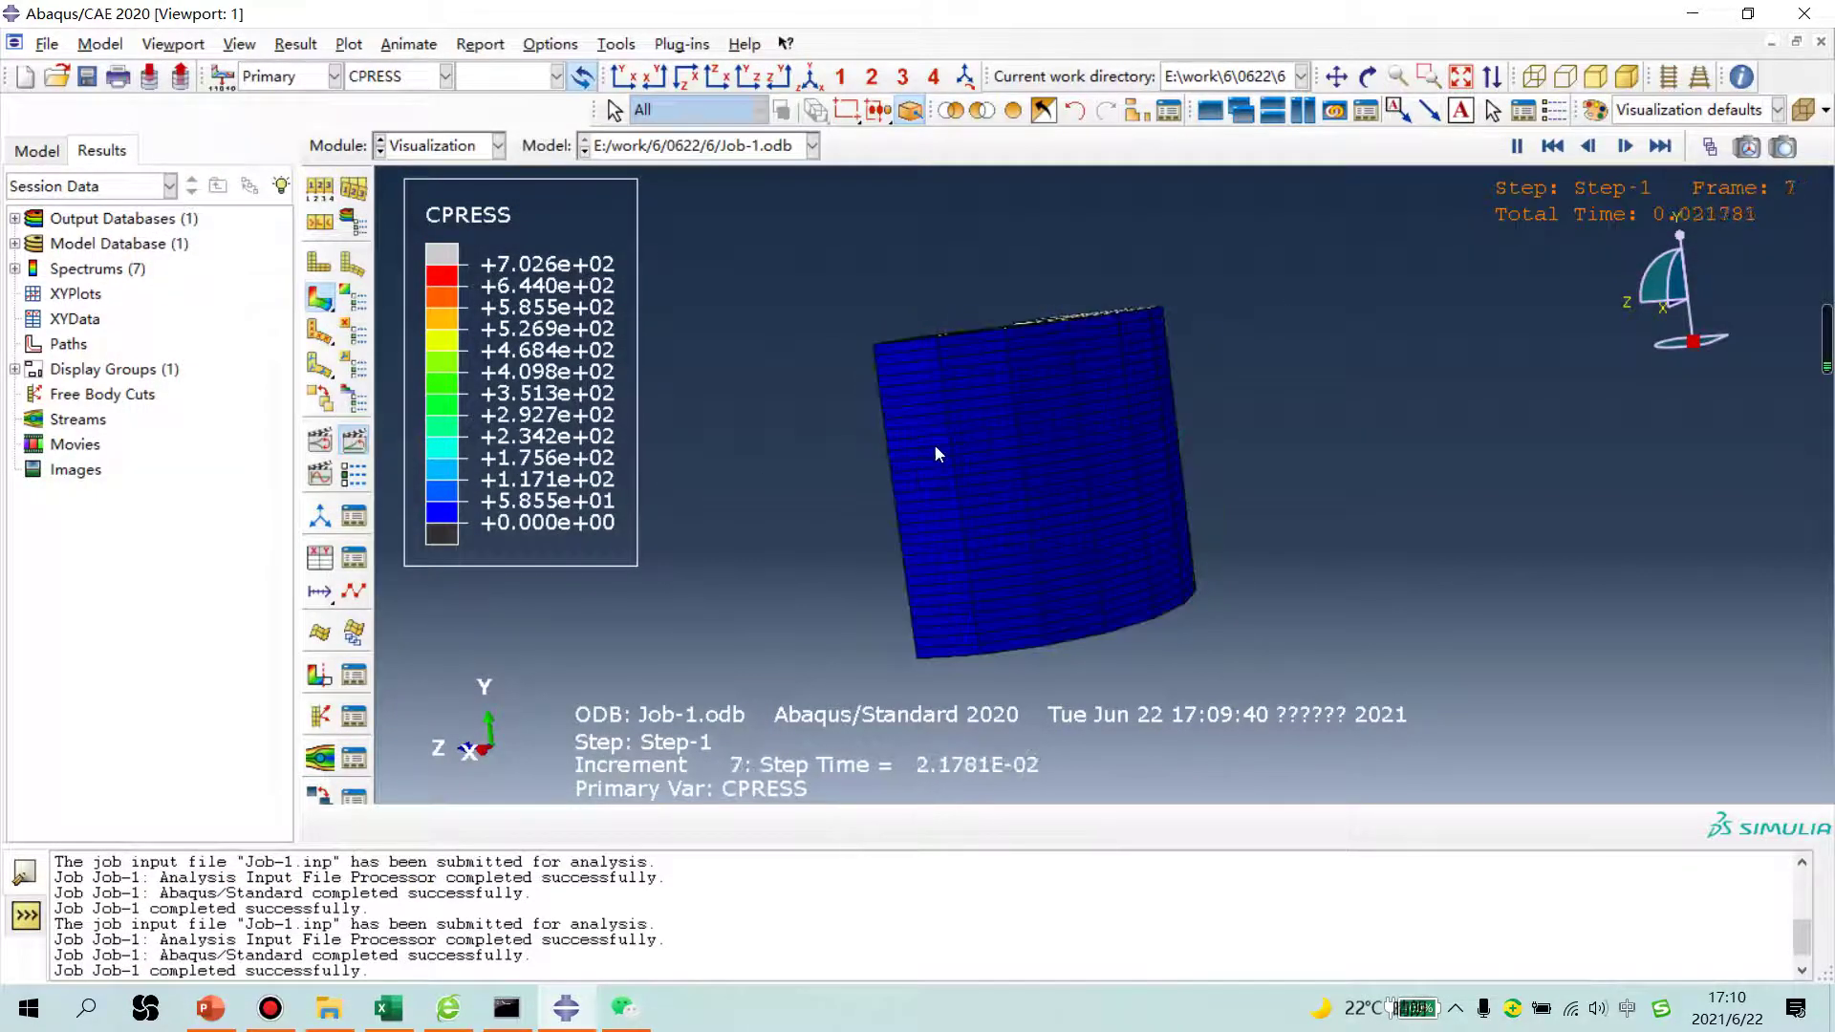
pyautogui.click(1659, 146)
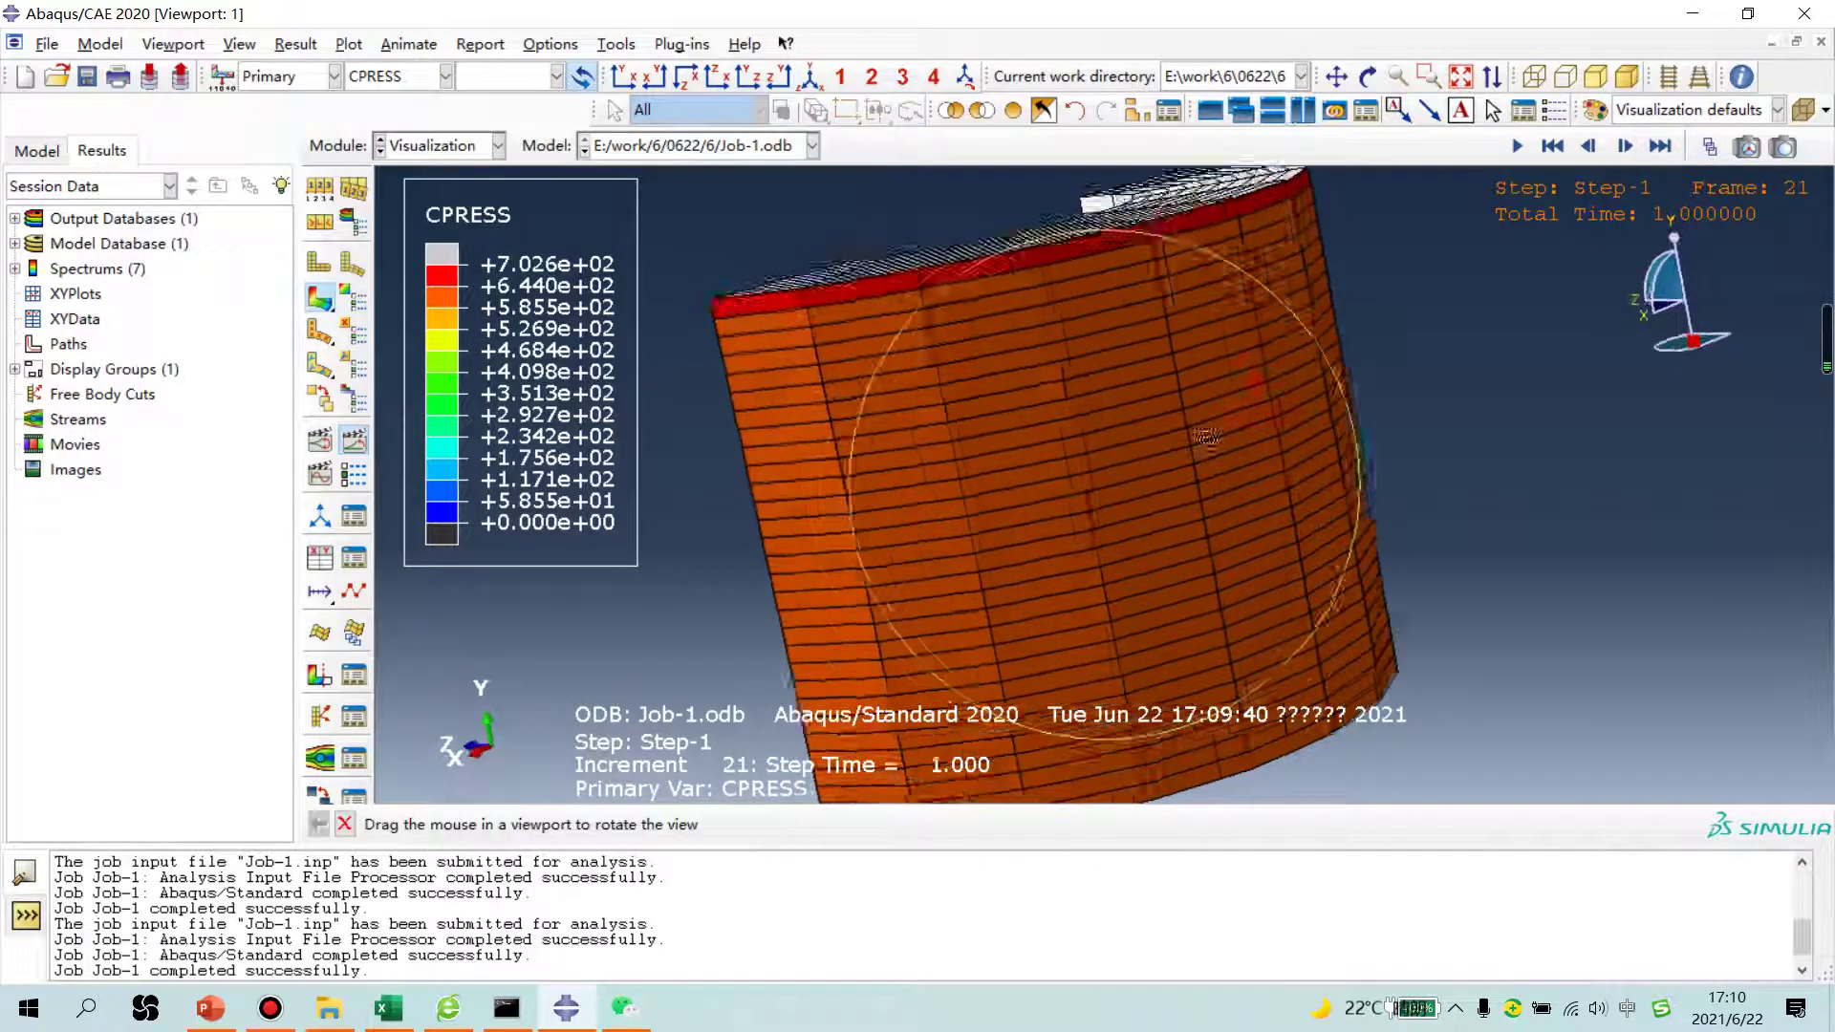
pyautogui.keyDown('ctrl'); pyautogui.keyDown('alt'); pyautogui.moveTo(1090, 430); pyautogui.dragTo(1091, 518); pyautogui.keyUp('alt'); pyautogui.keyUp('ctrl')
pyautogui.scroll(-2, 1244, 317)
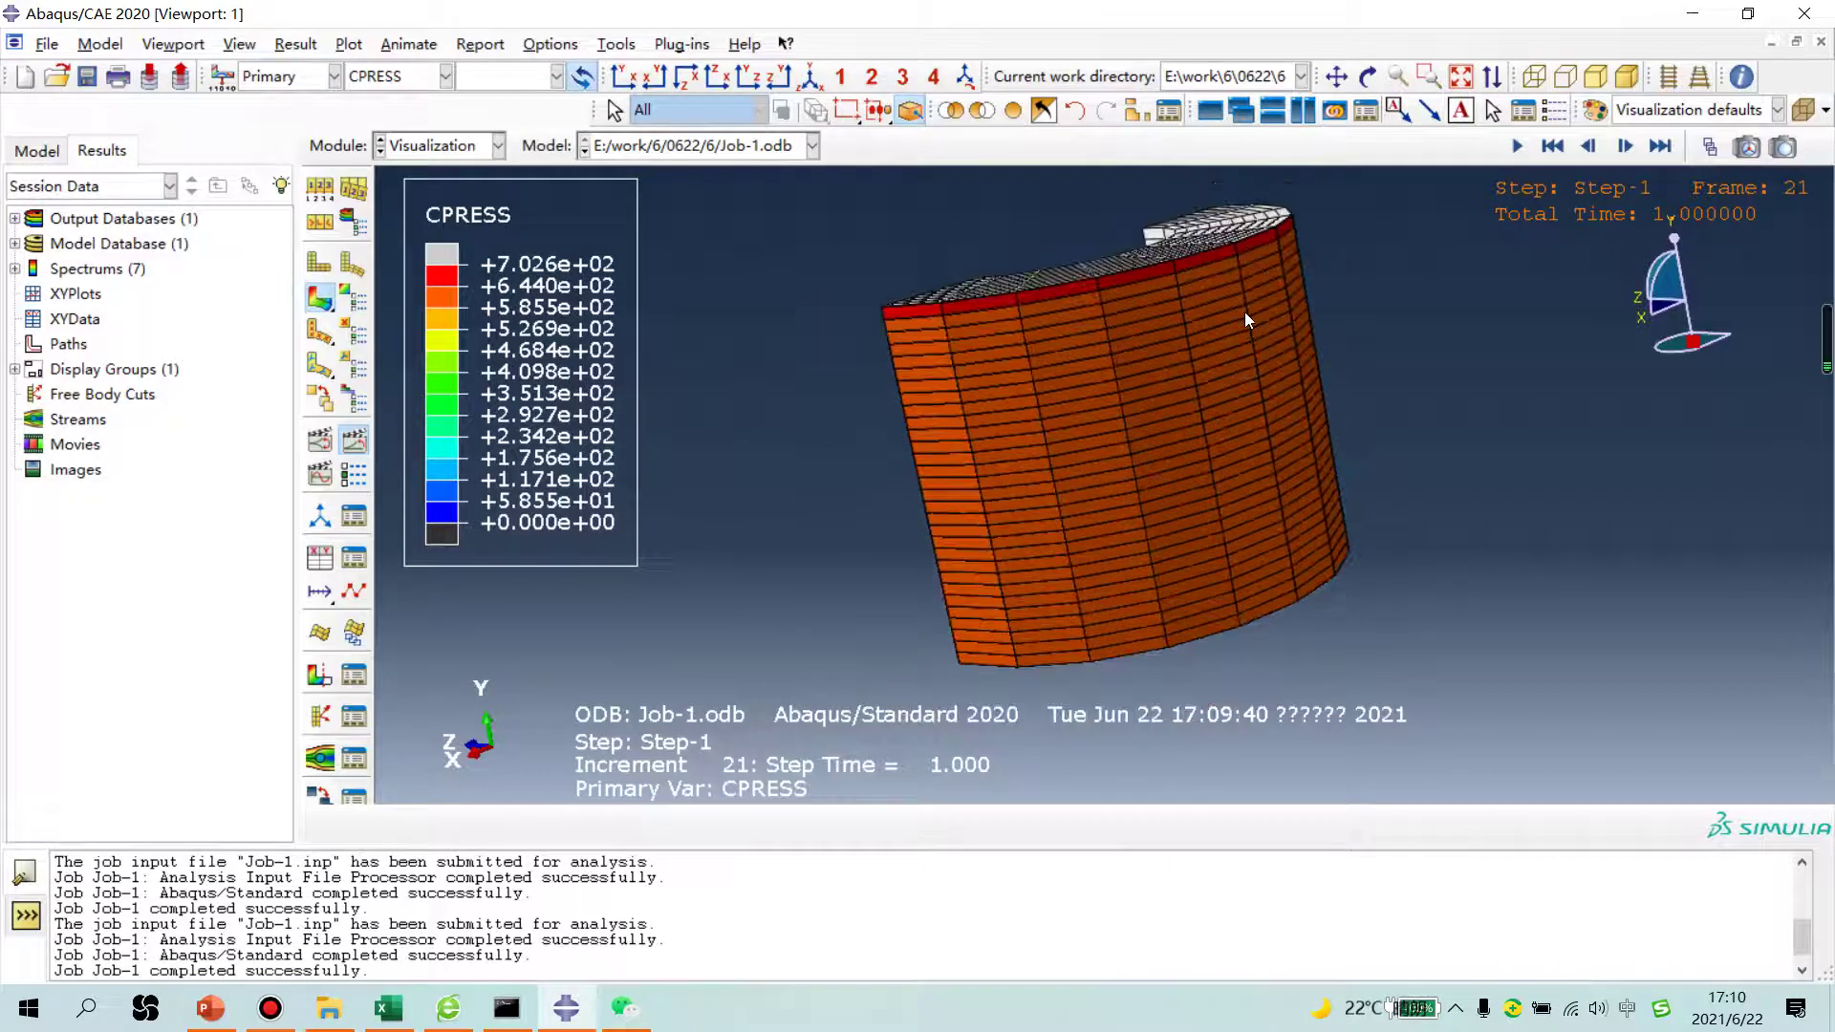
# Step: Turn off Sweep elements, rotate to a front view, and change the contour plot style
pyautogui.click(356, 222)
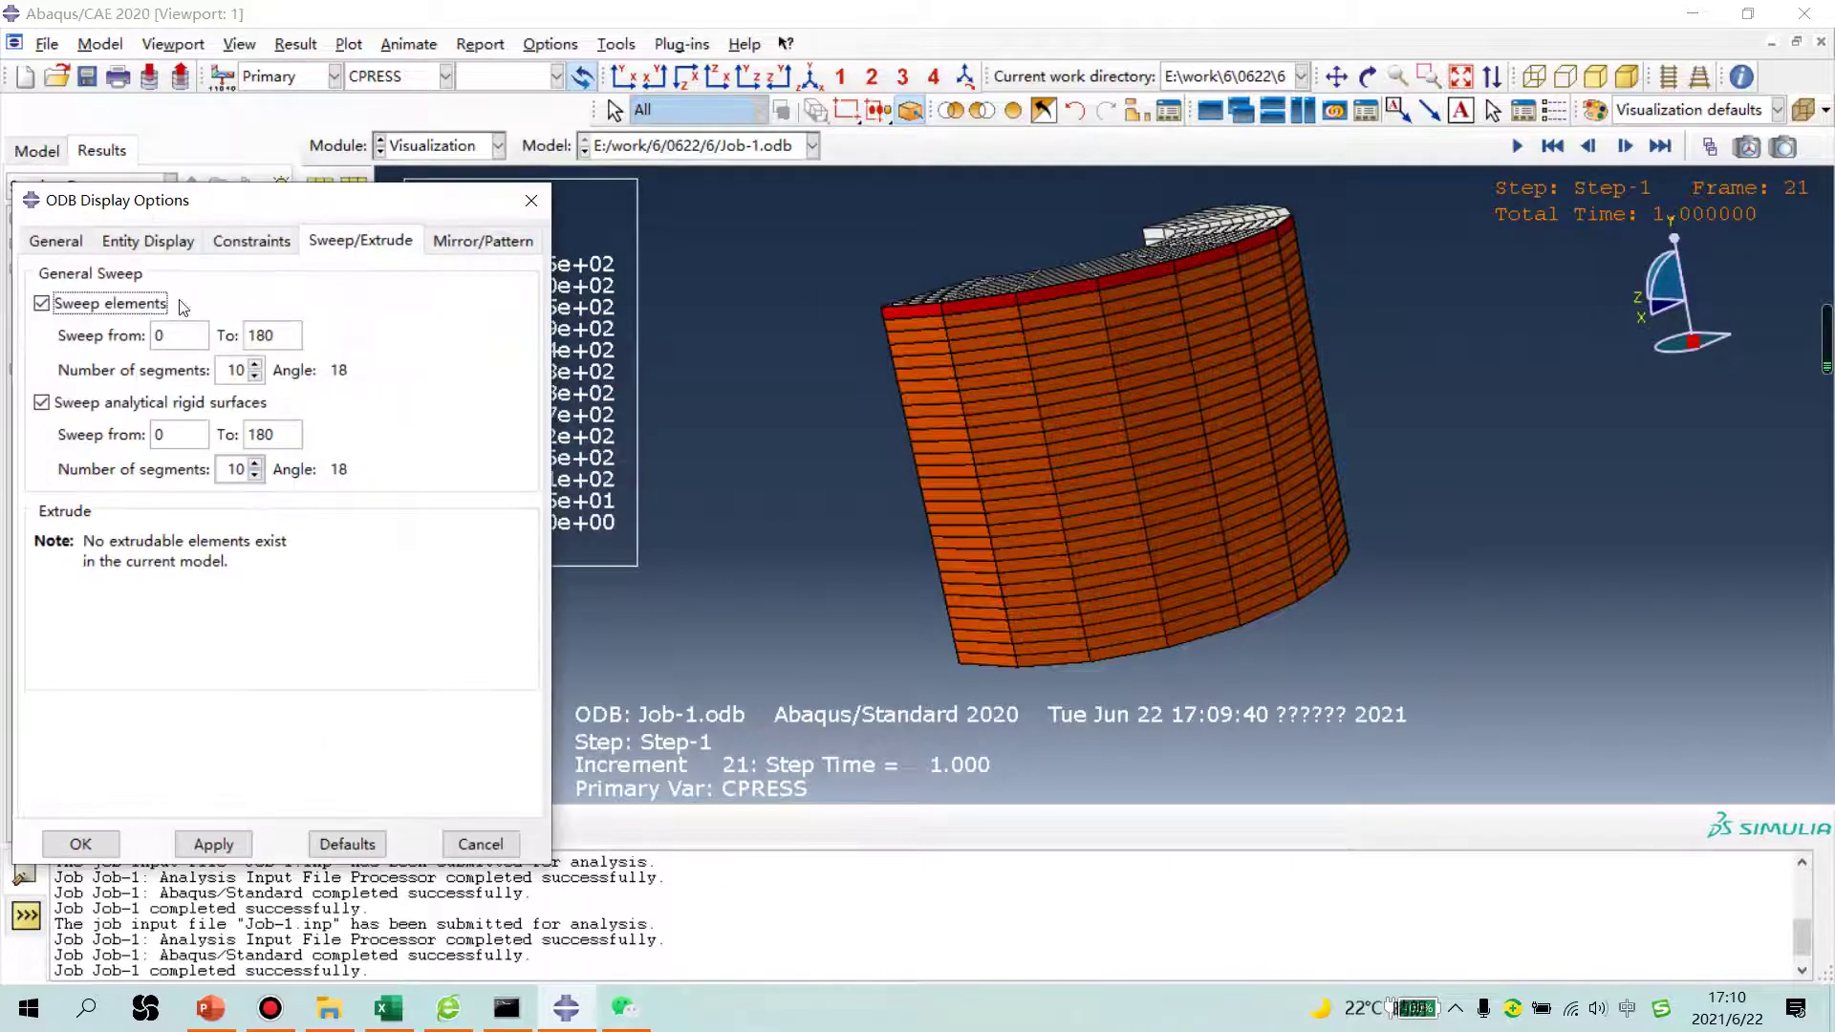
pyautogui.click(41, 305)
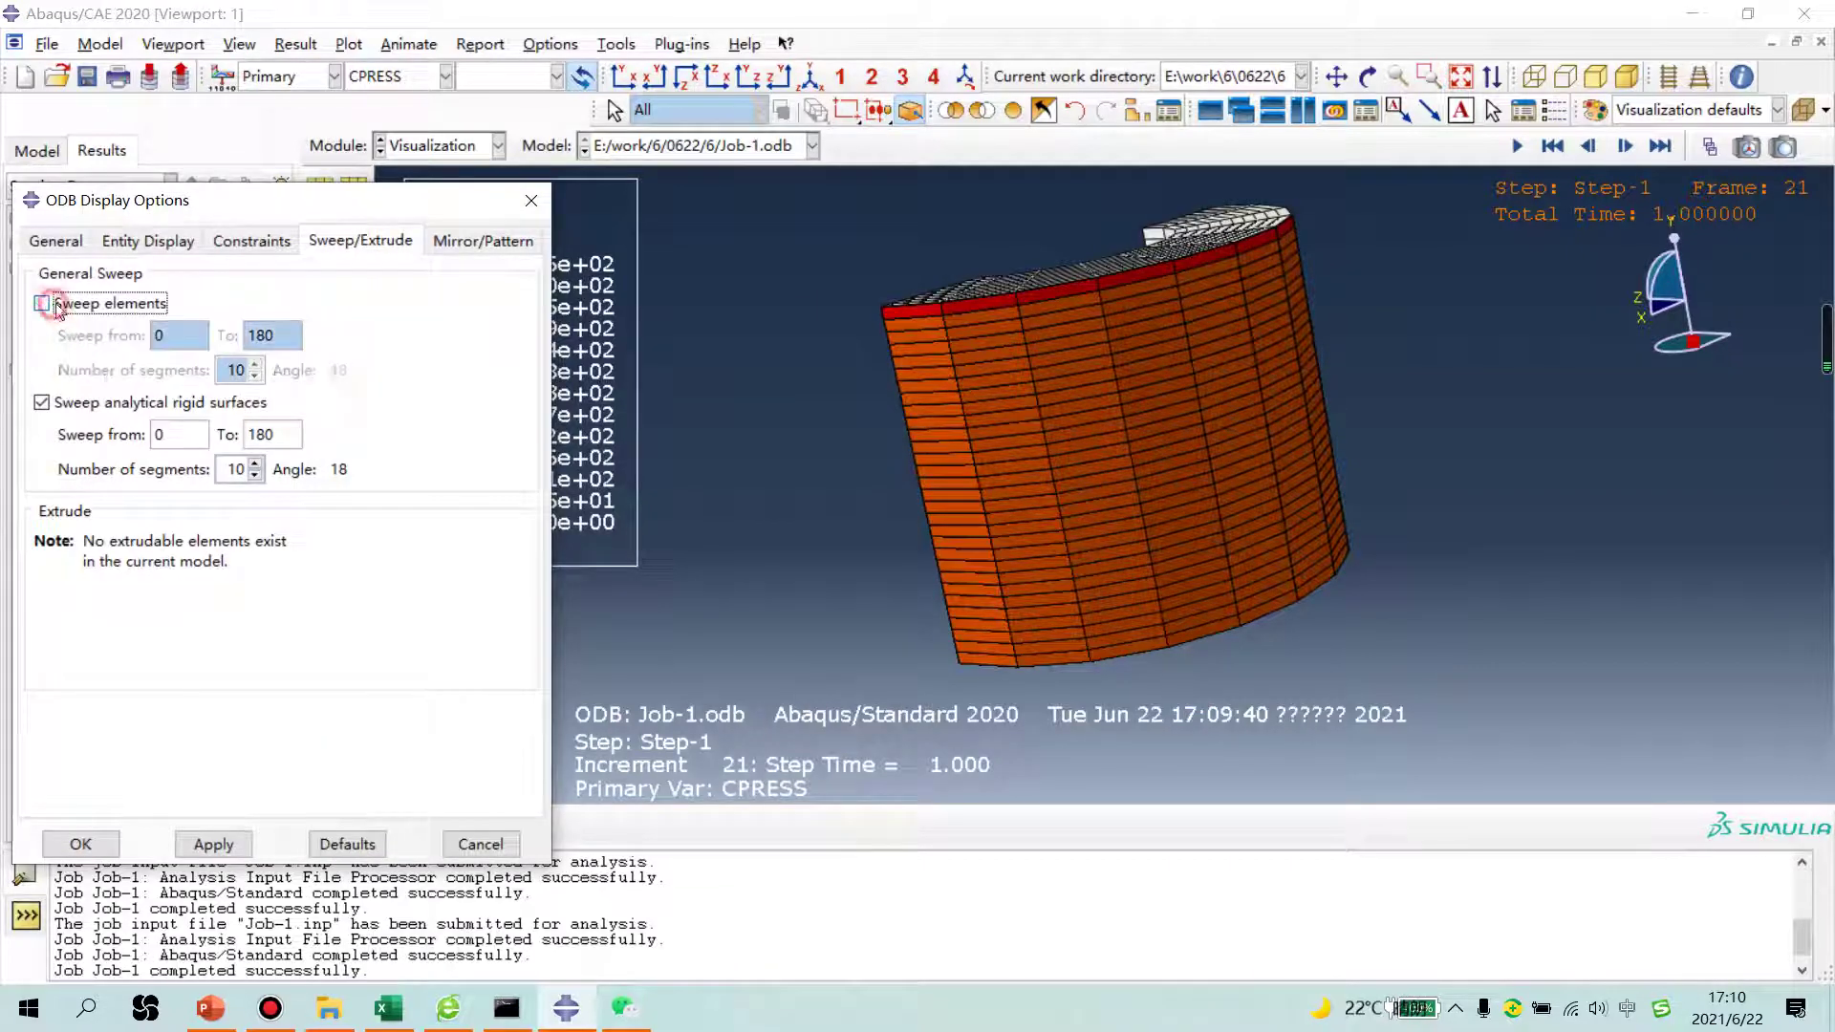
pyautogui.click(212, 845)
pyautogui.click(71, 843)
pyautogui.keyDown('ctrl'); pyautogui.keyDown('alt'); pyautogui.moveTo(1041, 573); pyautogui.dragTo(1291, 481); pyautogui.keyUp('alt'); pyautogui.keyUp('ctrl')
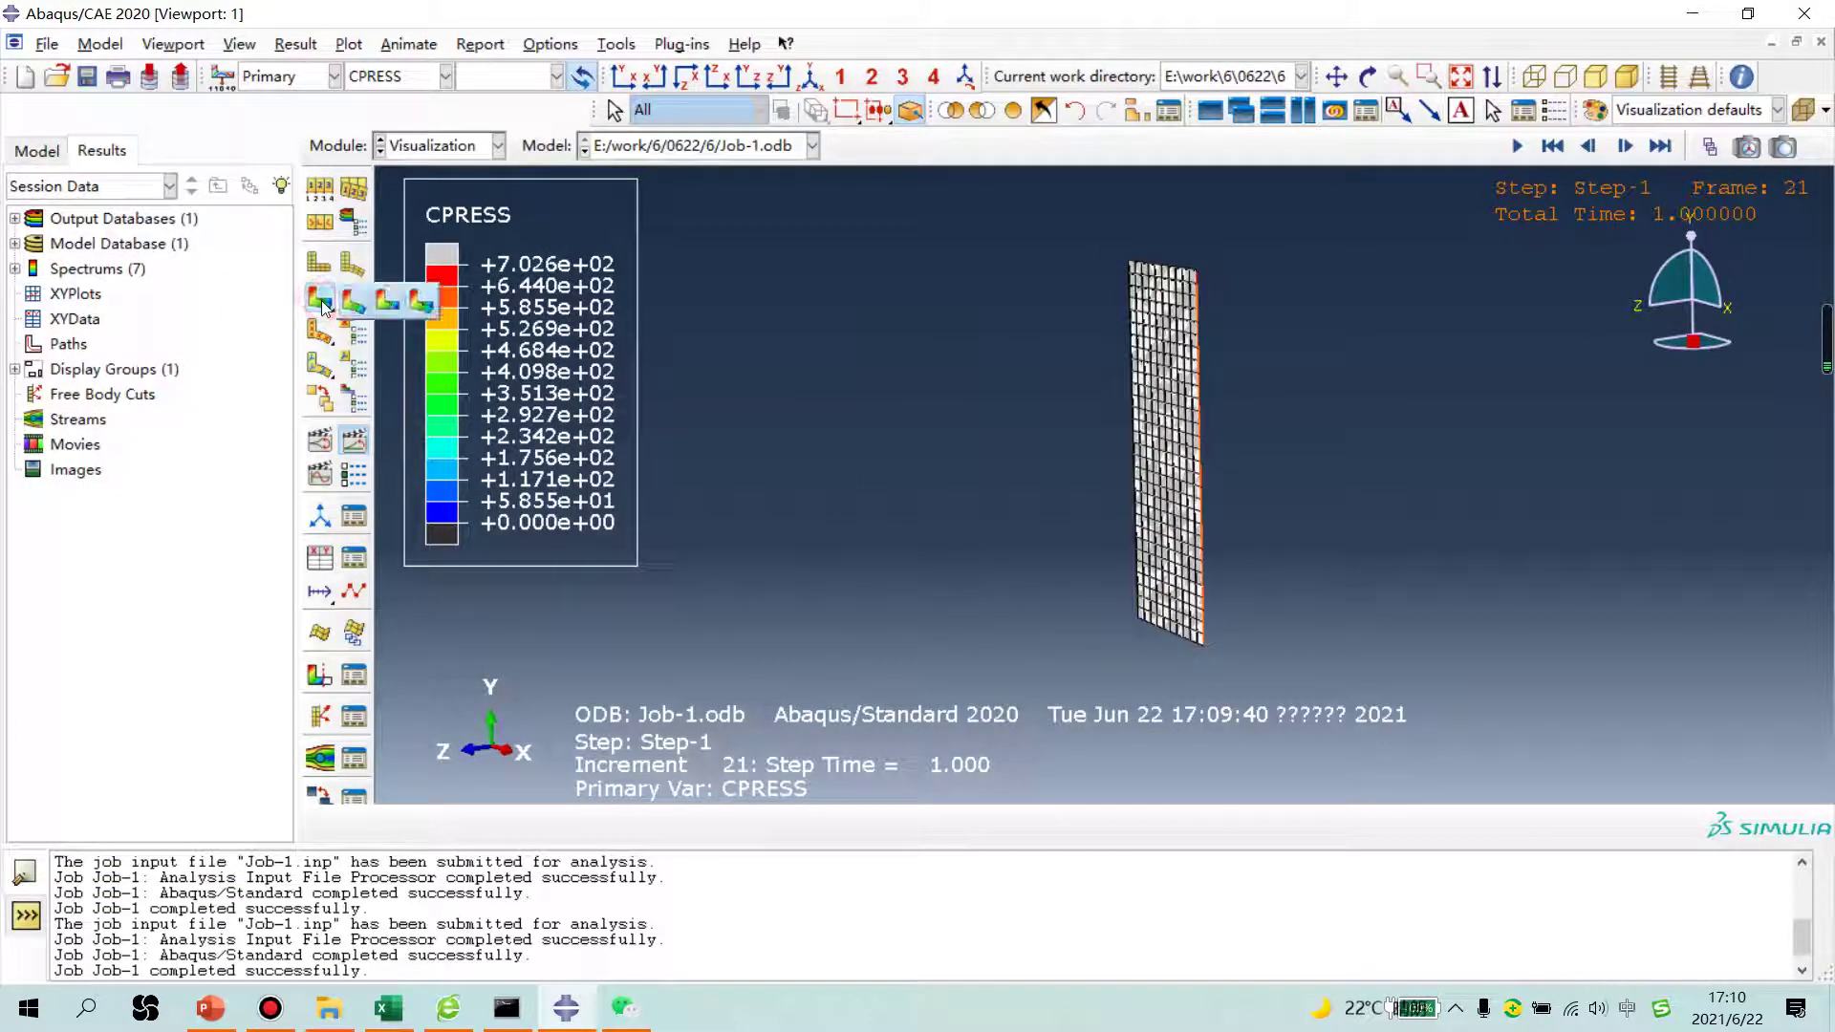
pyautogui.moveTo(321, 299); pyautogui.dragTo(353, 301)
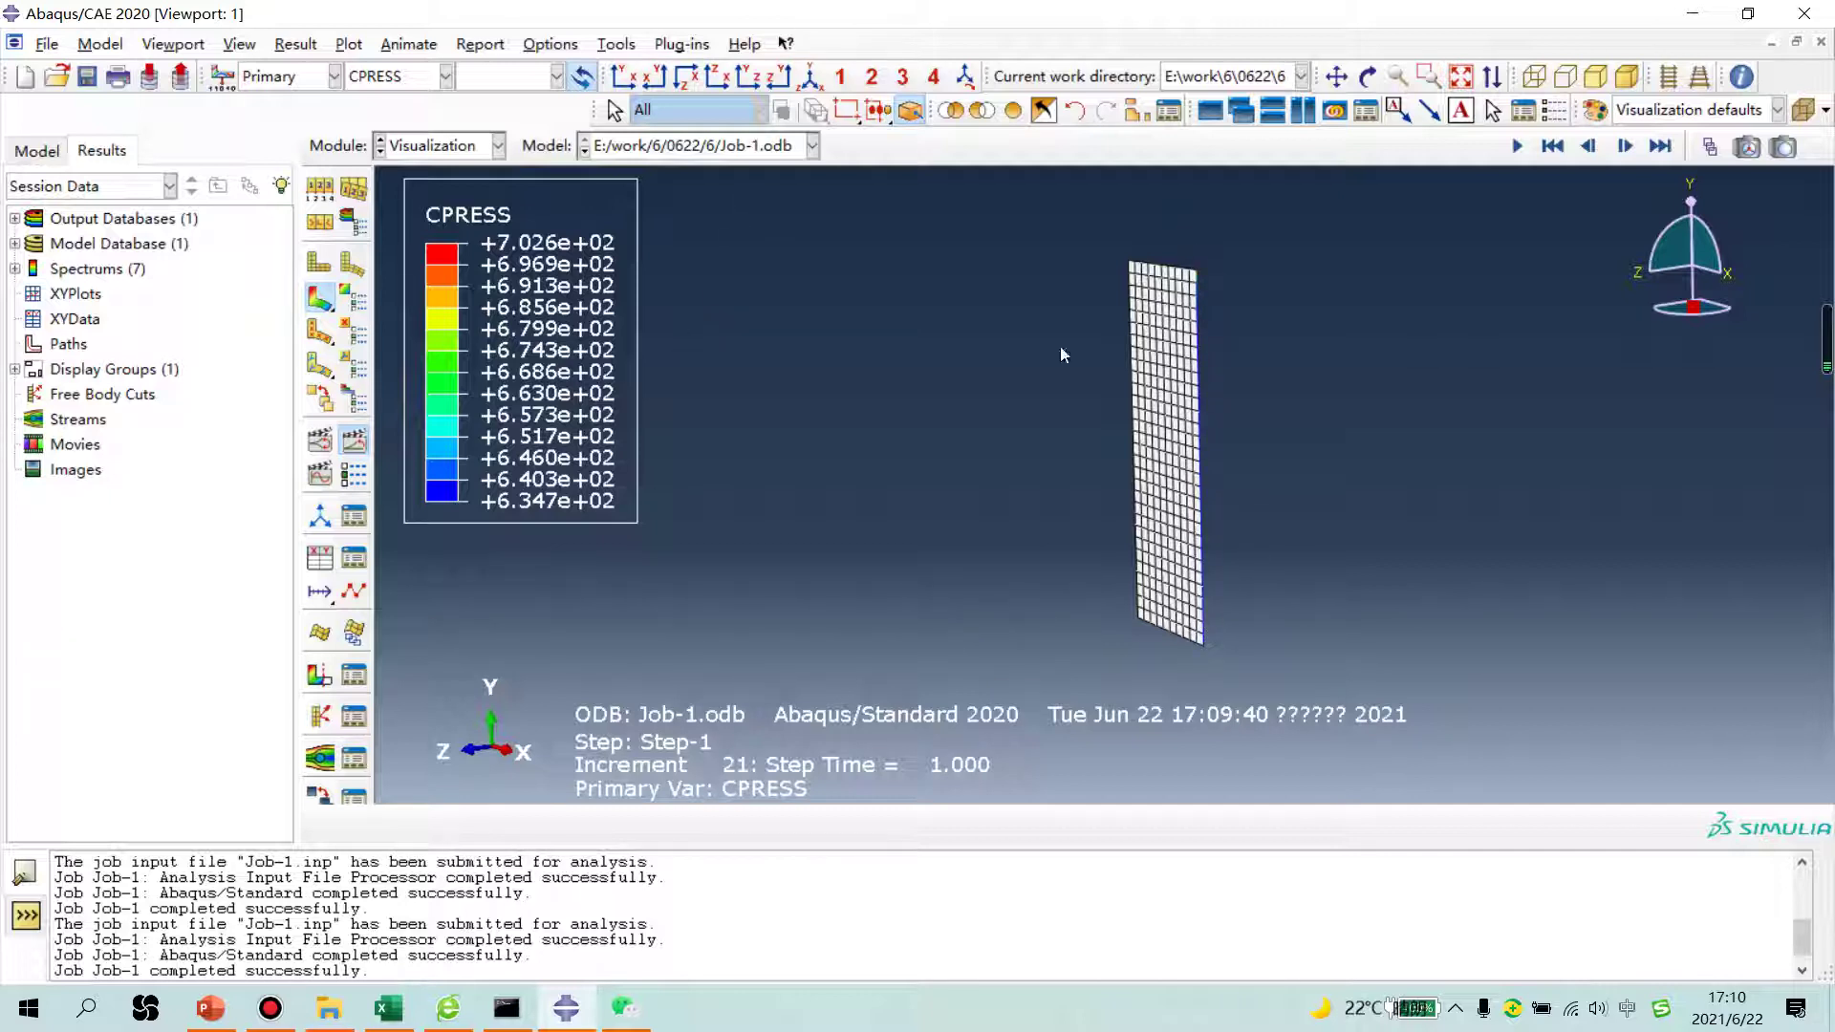
# Step: Create node-list Path-1 from node 341 at the top corner to node 11 at the bottom
pyautogui.click(617, 45)
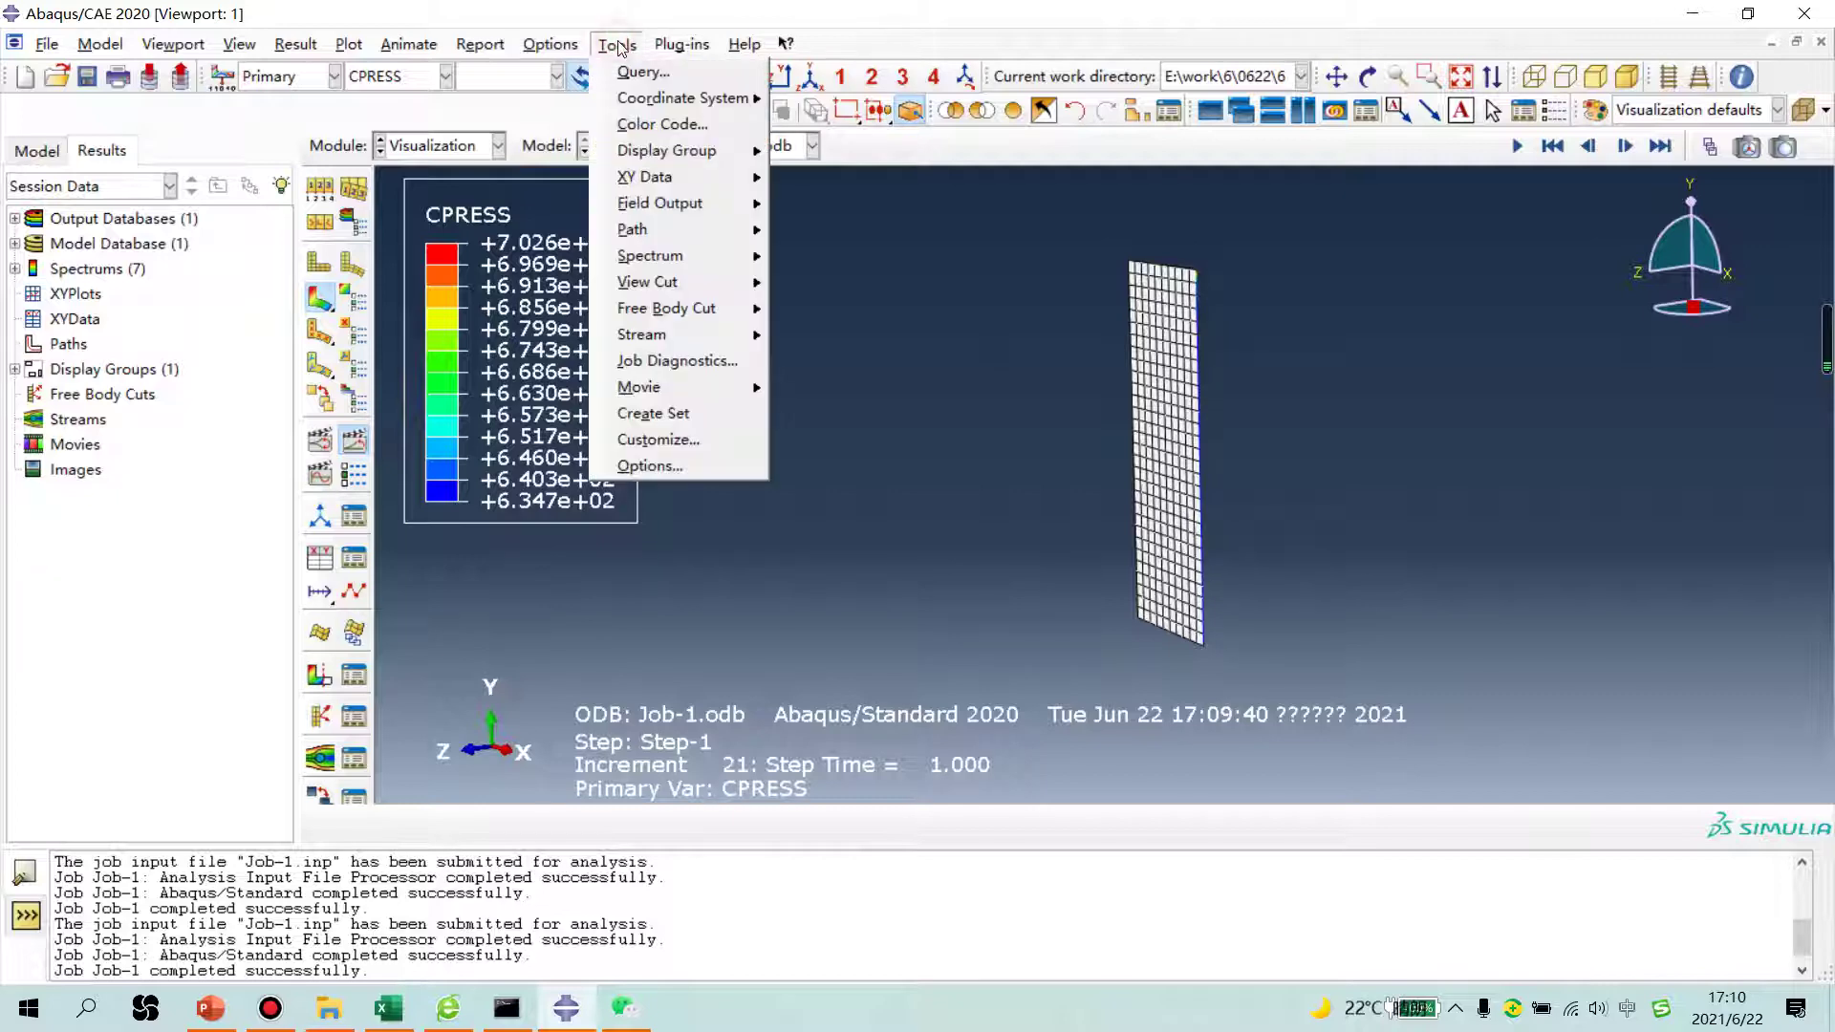
pyautogui.moveTo(634, 229)
pyautogui.click(818, 255)
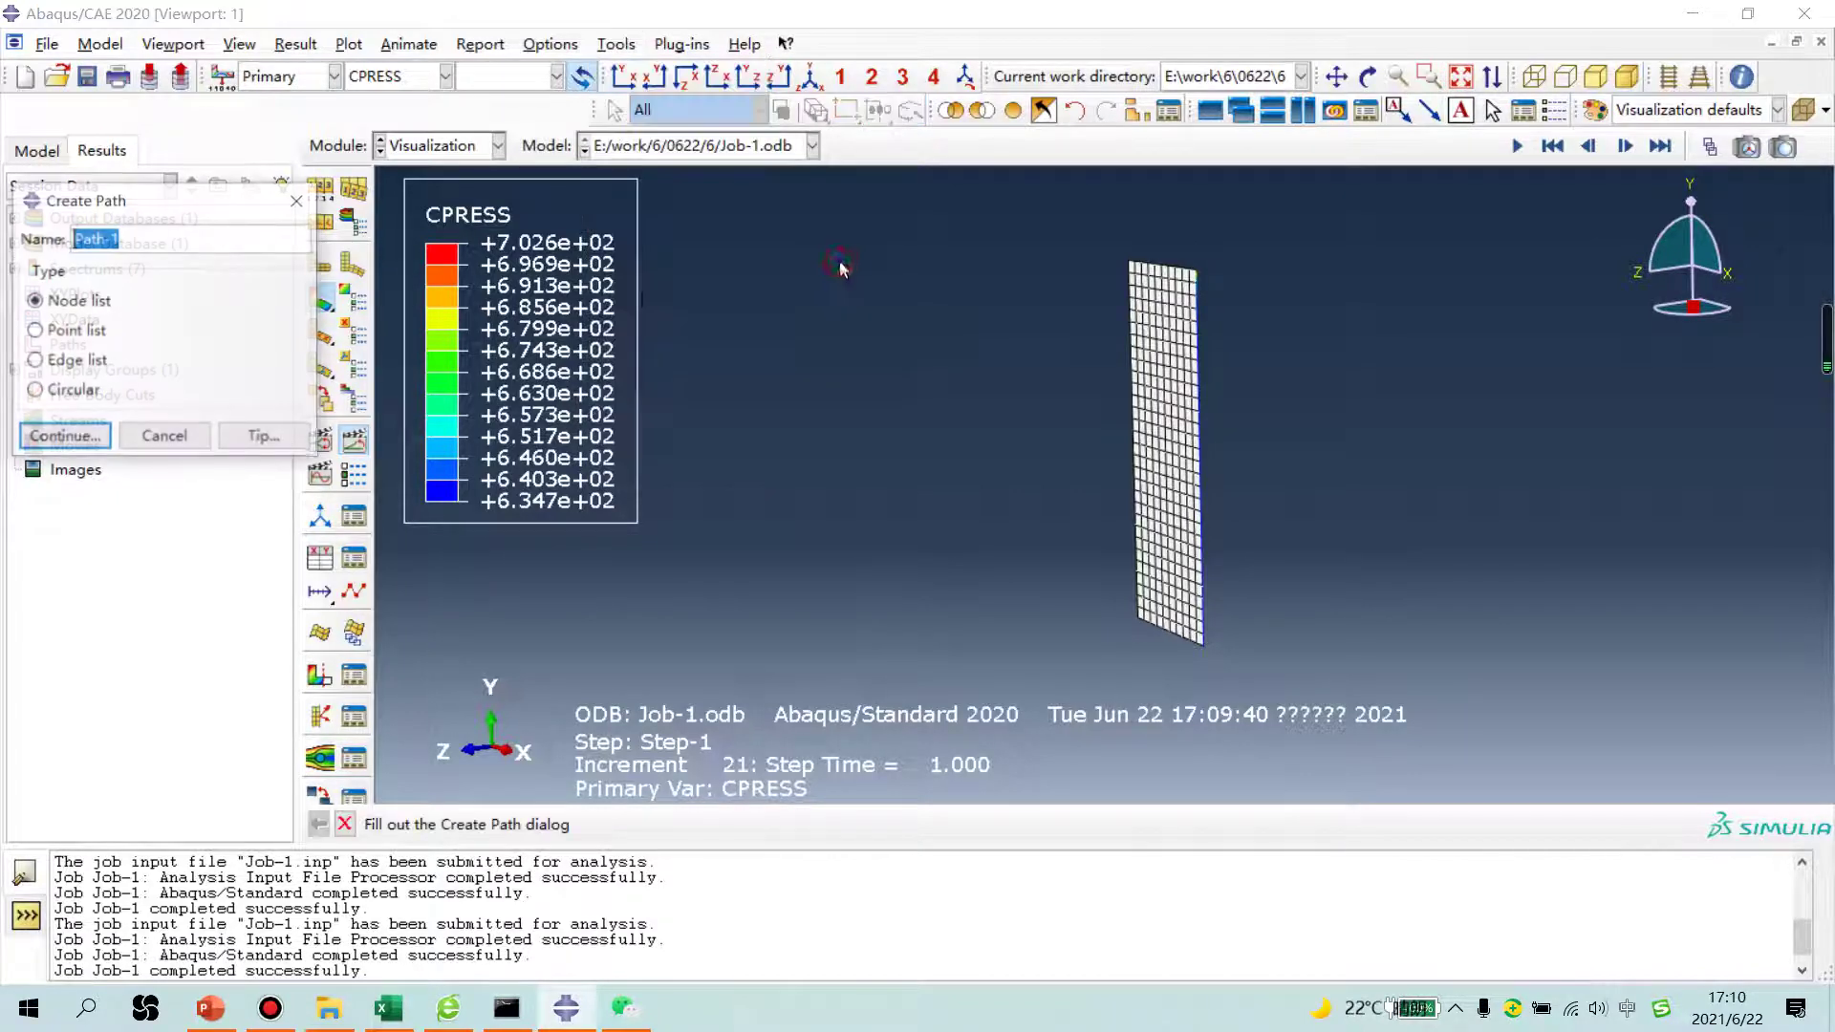
pyautogui.click(65, 438)
pyautogui.click(226, 576)
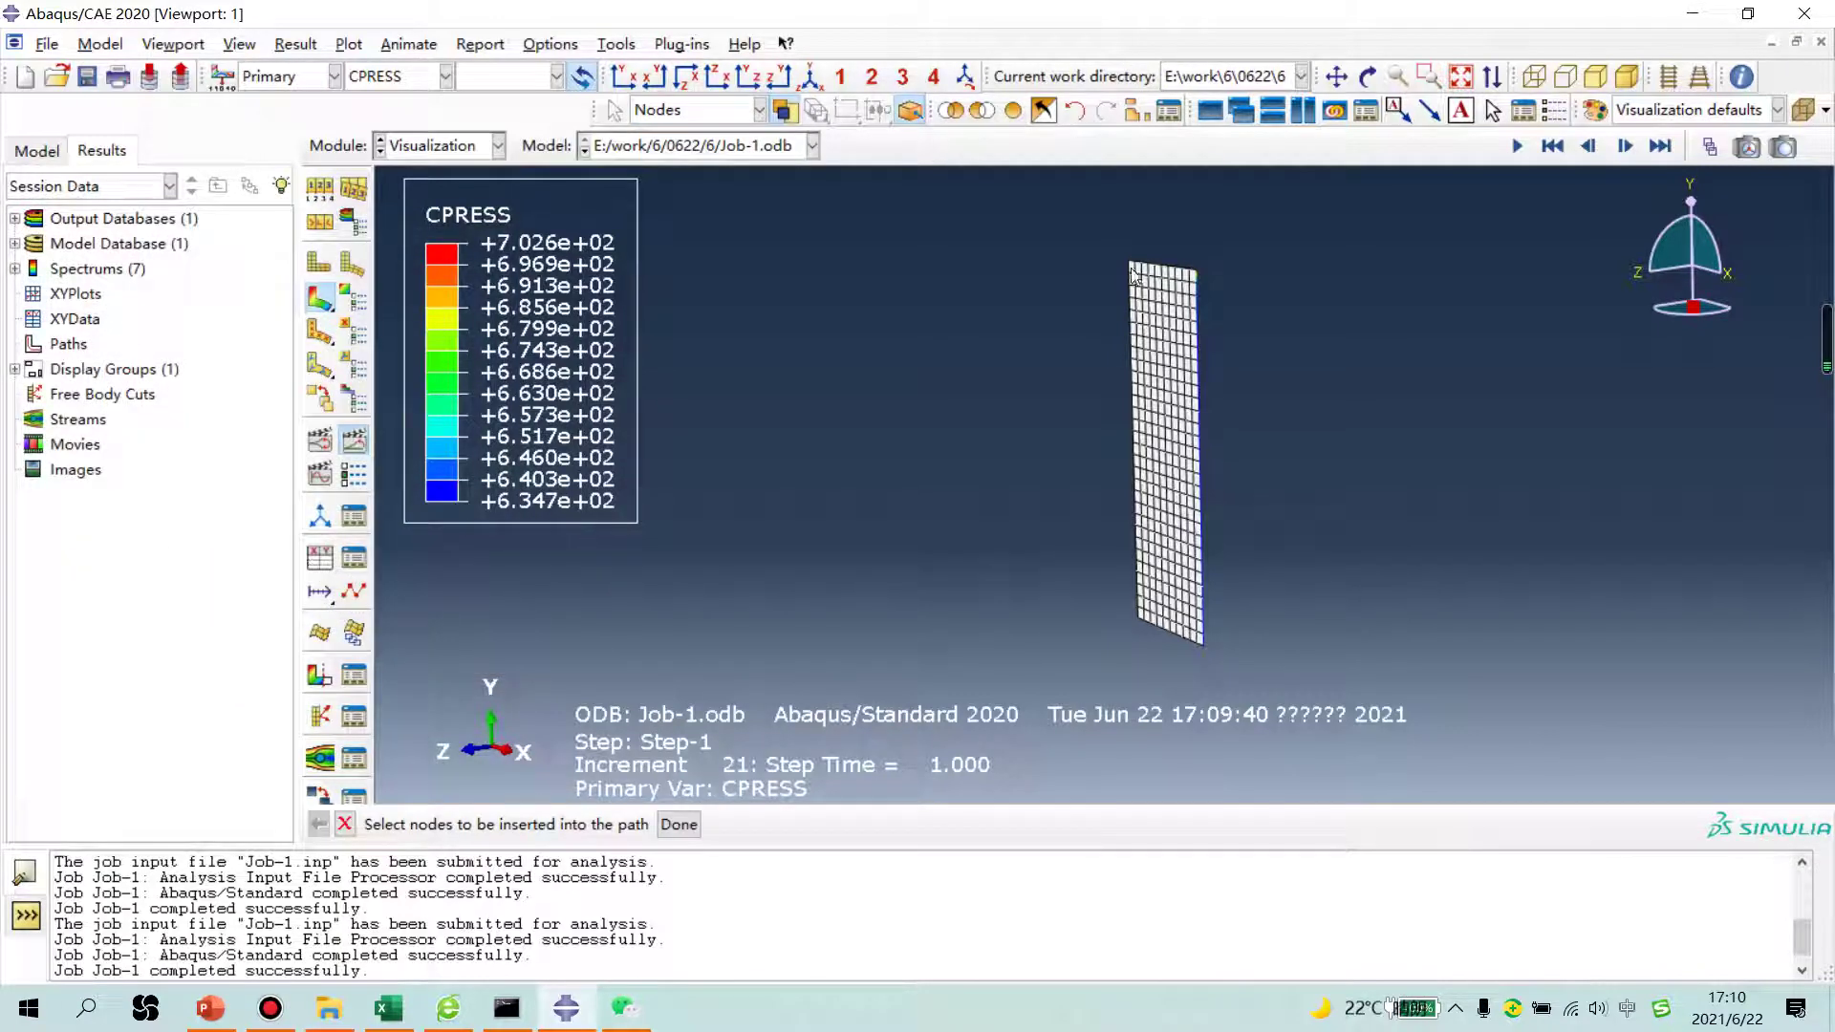
pyautogui.click(1199, 270)
pyautogui.click(1204, 644)
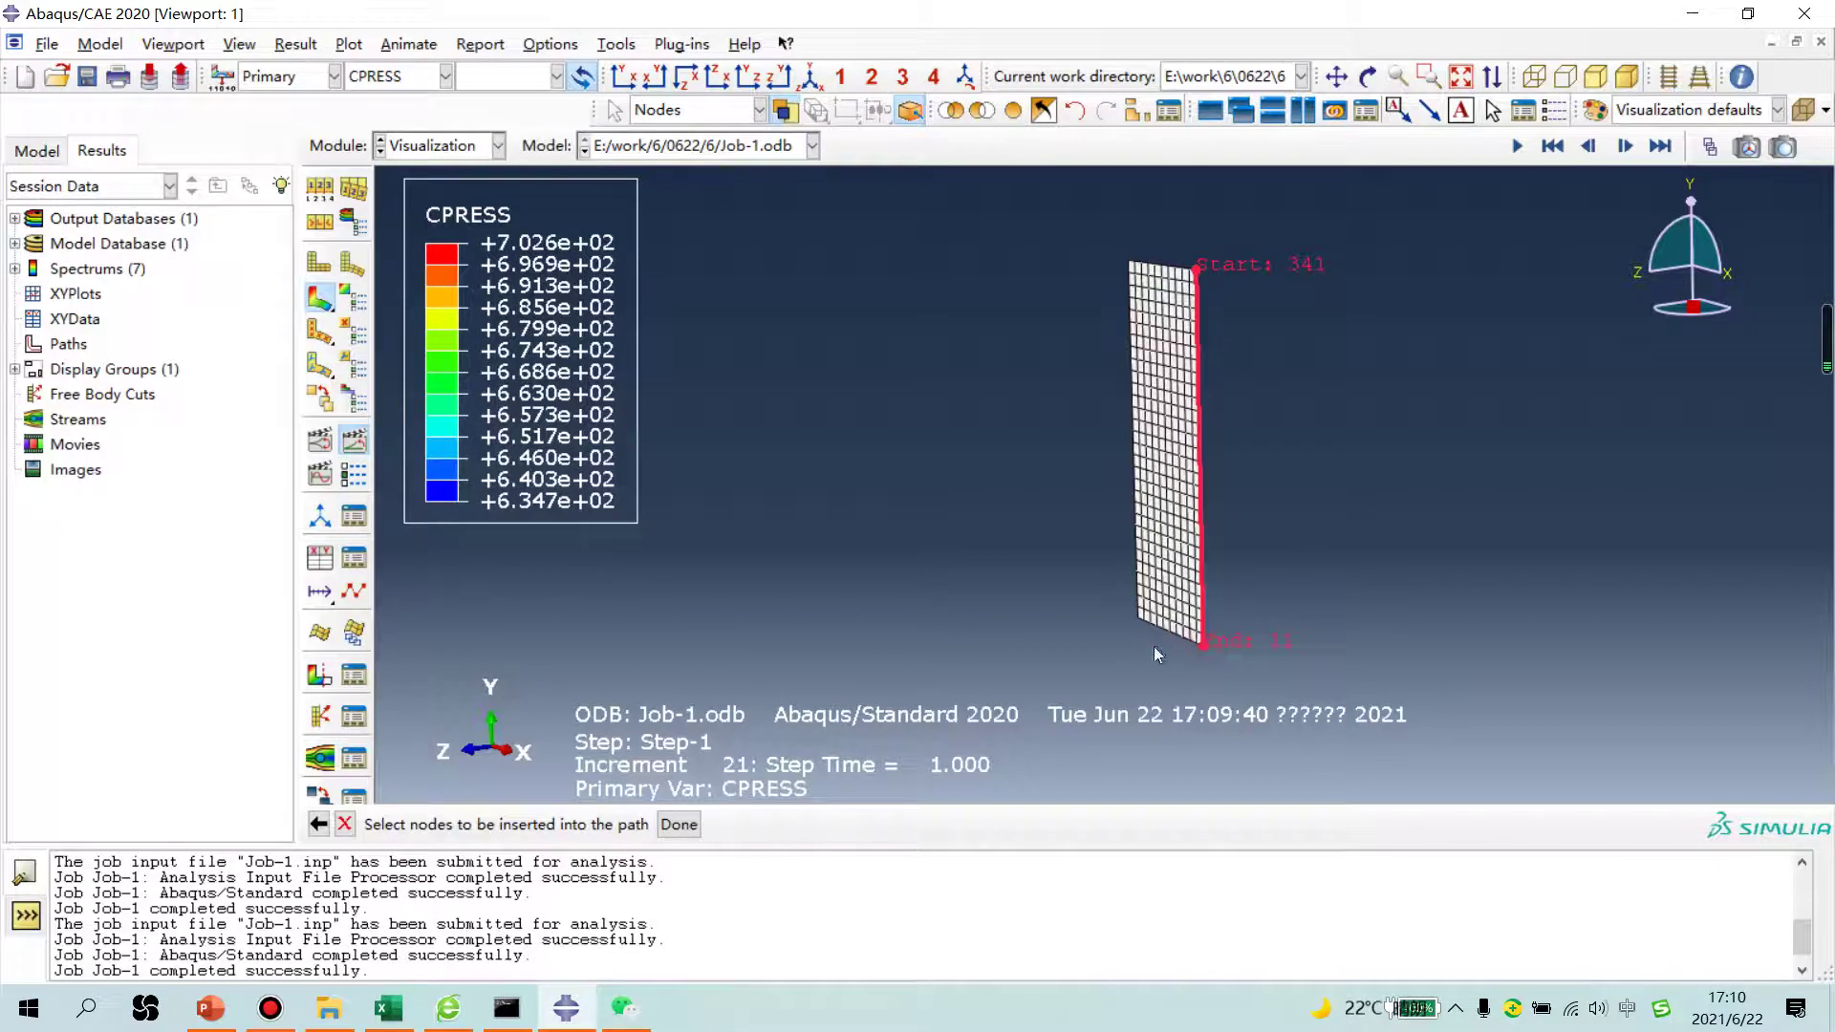
pyautogui.click(677, 824)
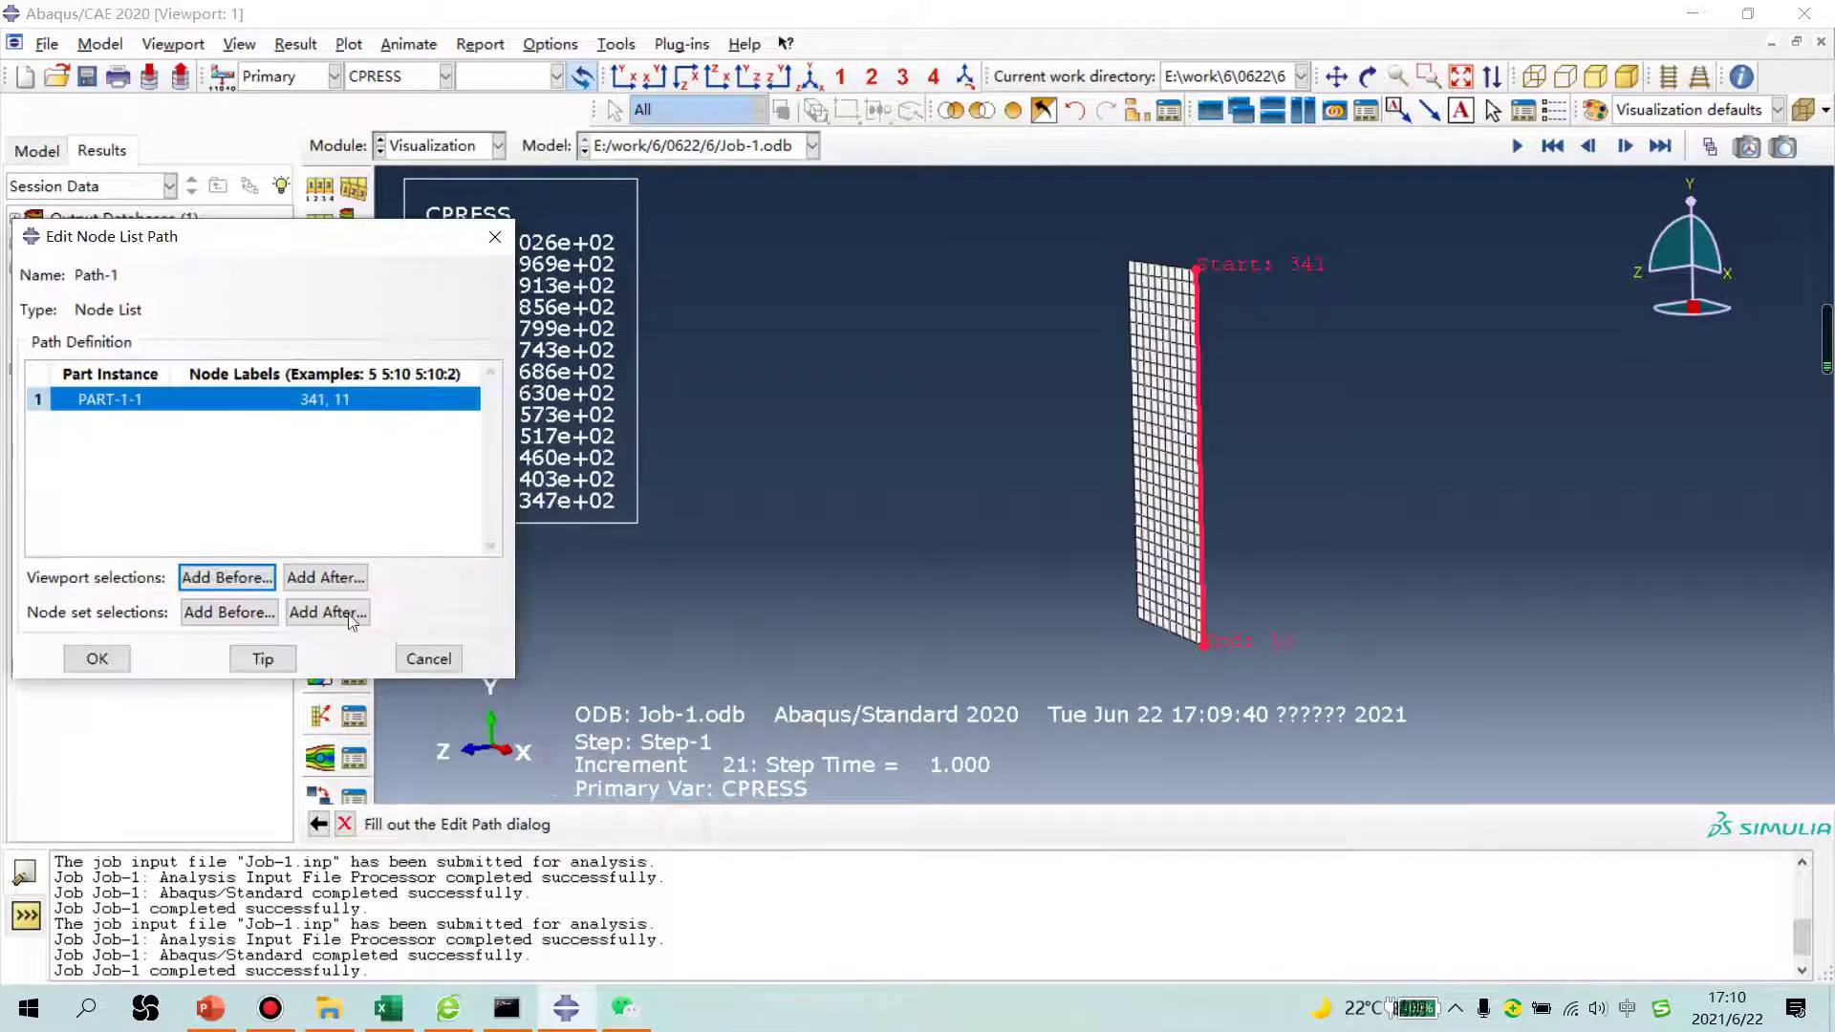
pyautogui.click(89, 661)
# Step: Plot CPRESS along Path-1 on the undeformed shape with intersections (peak ~703), then redisplay the contour
pyautogui.click(319, 557)
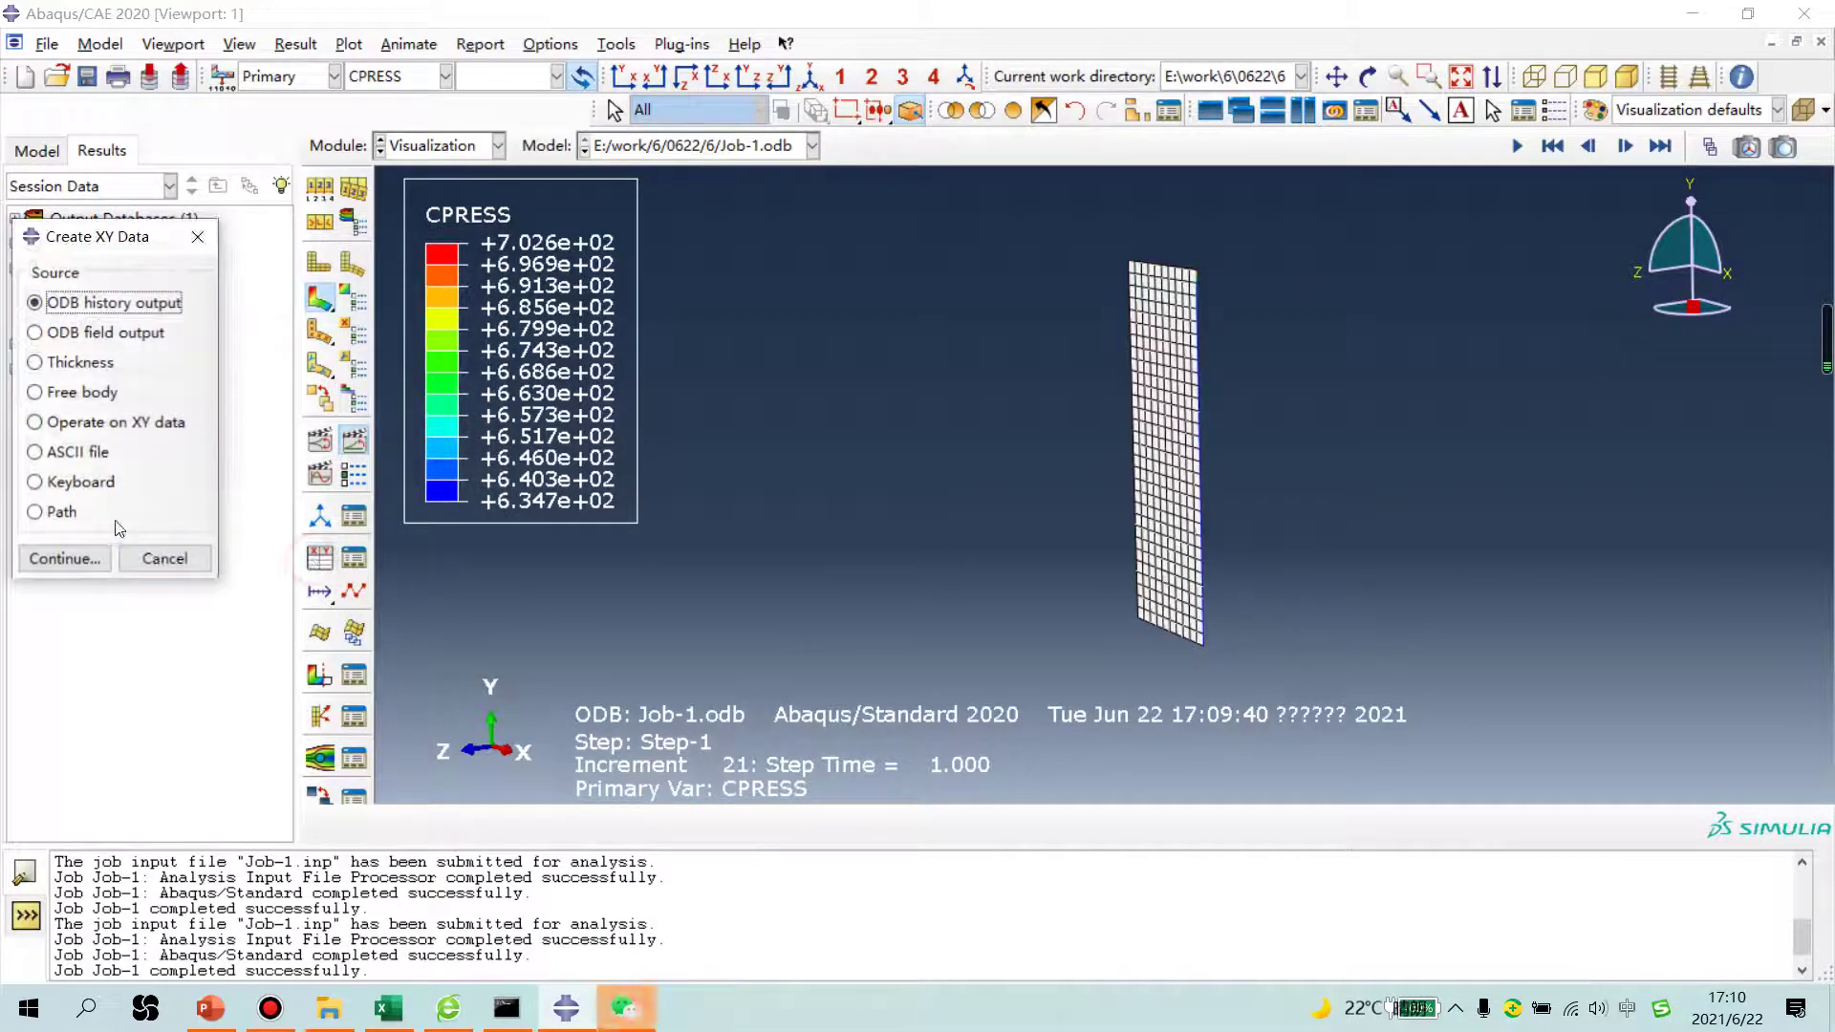
pyautogui.click(57, 513)
pyautogui.click(68, 558)
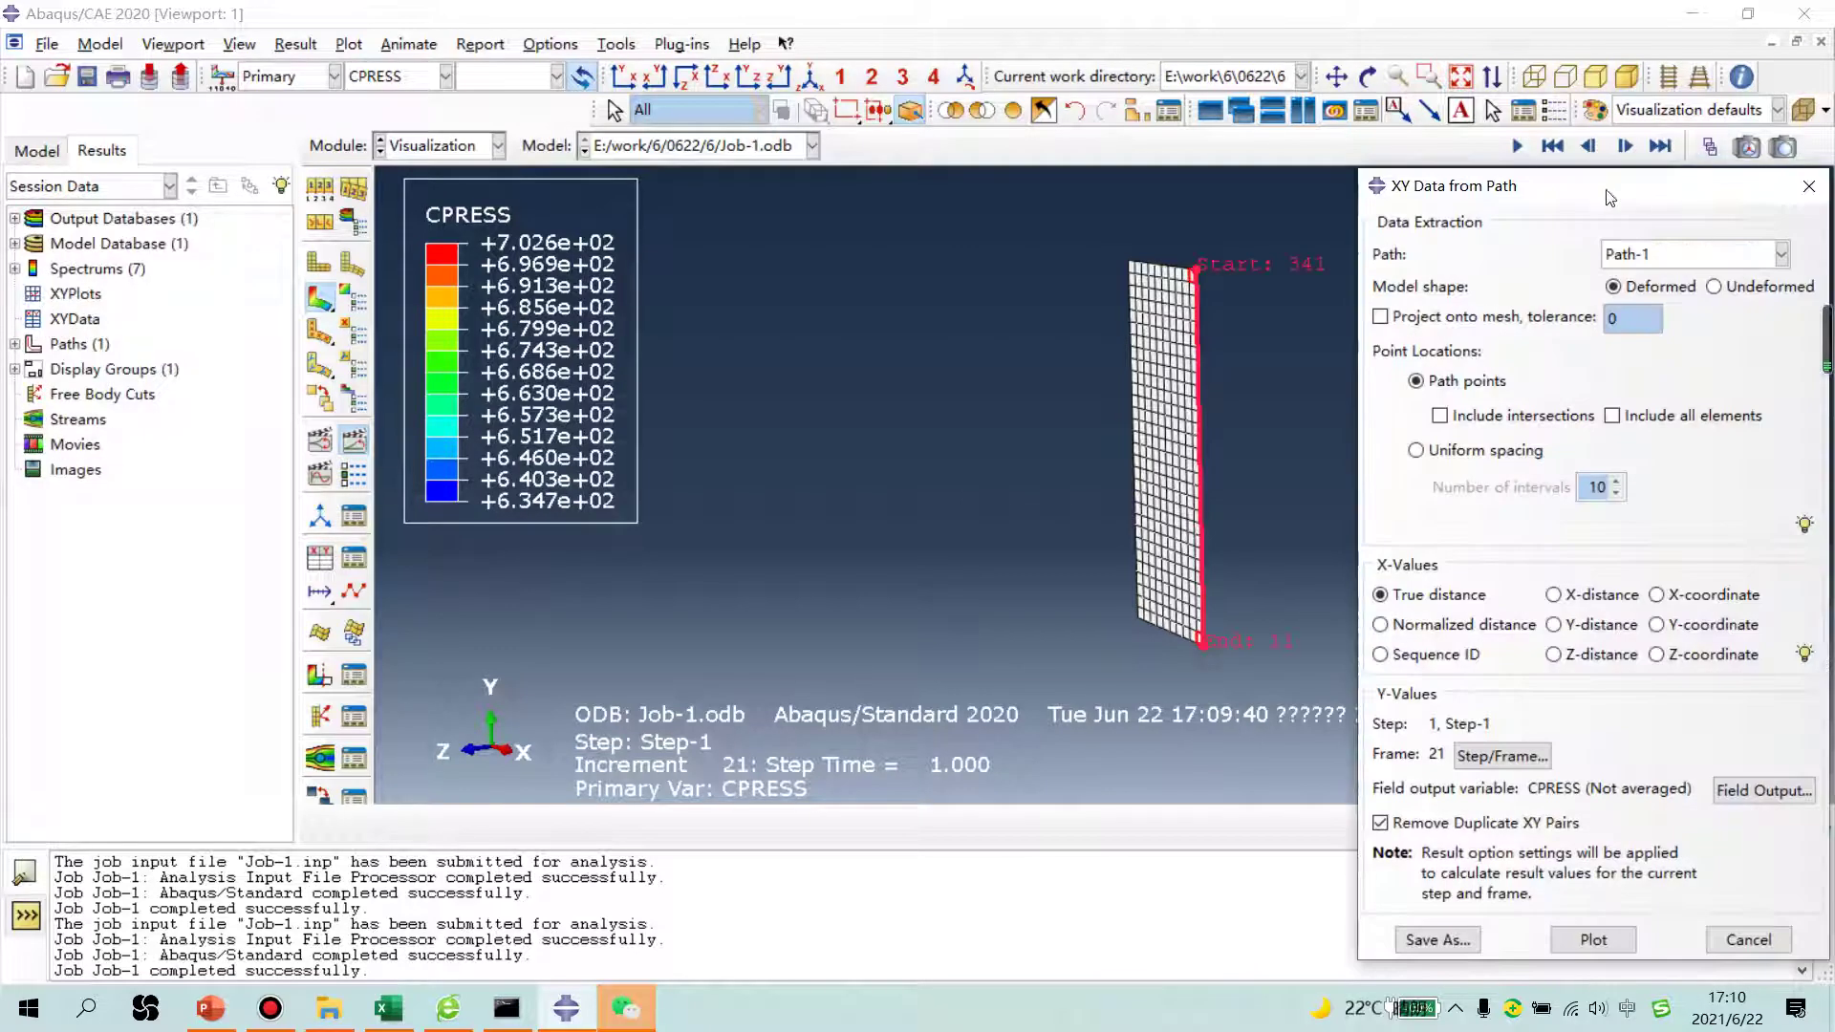
pyautogui.moveTo(1609, 198); pyautogui.dragTo(768, 196)
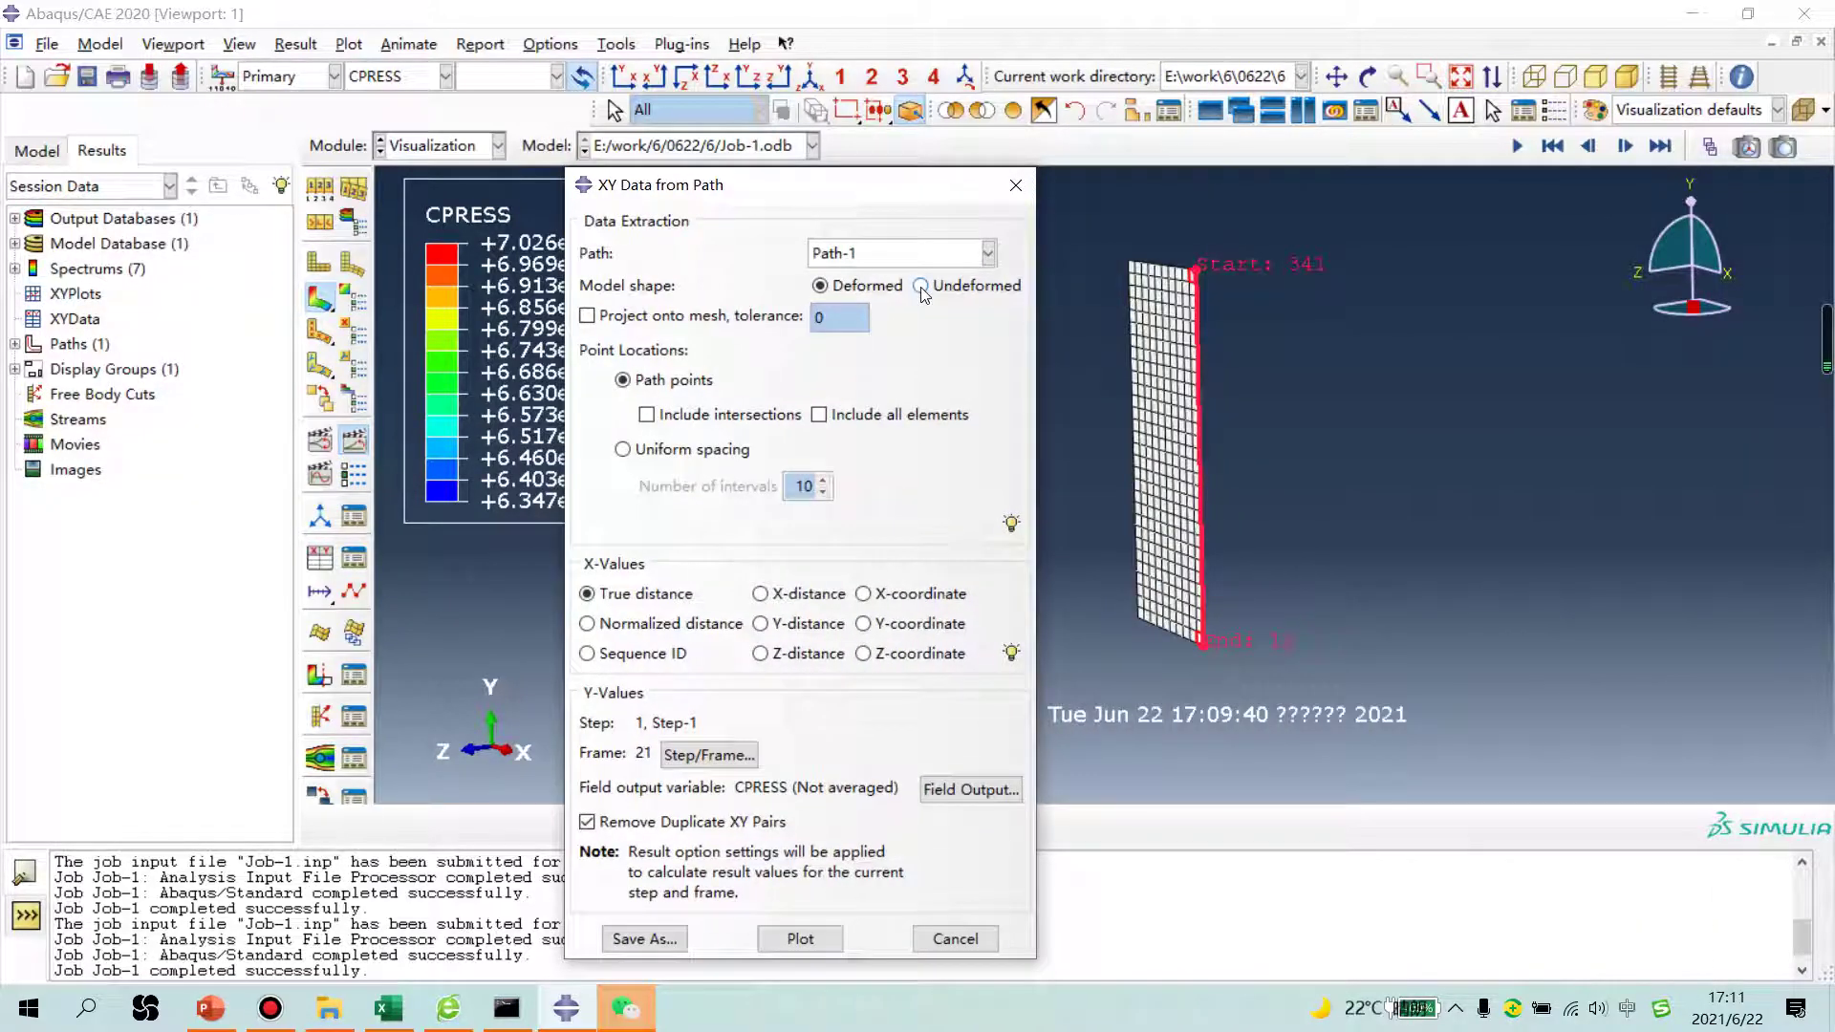
pyautogui.click(922, 287)
pyautogui.click(649, 416)
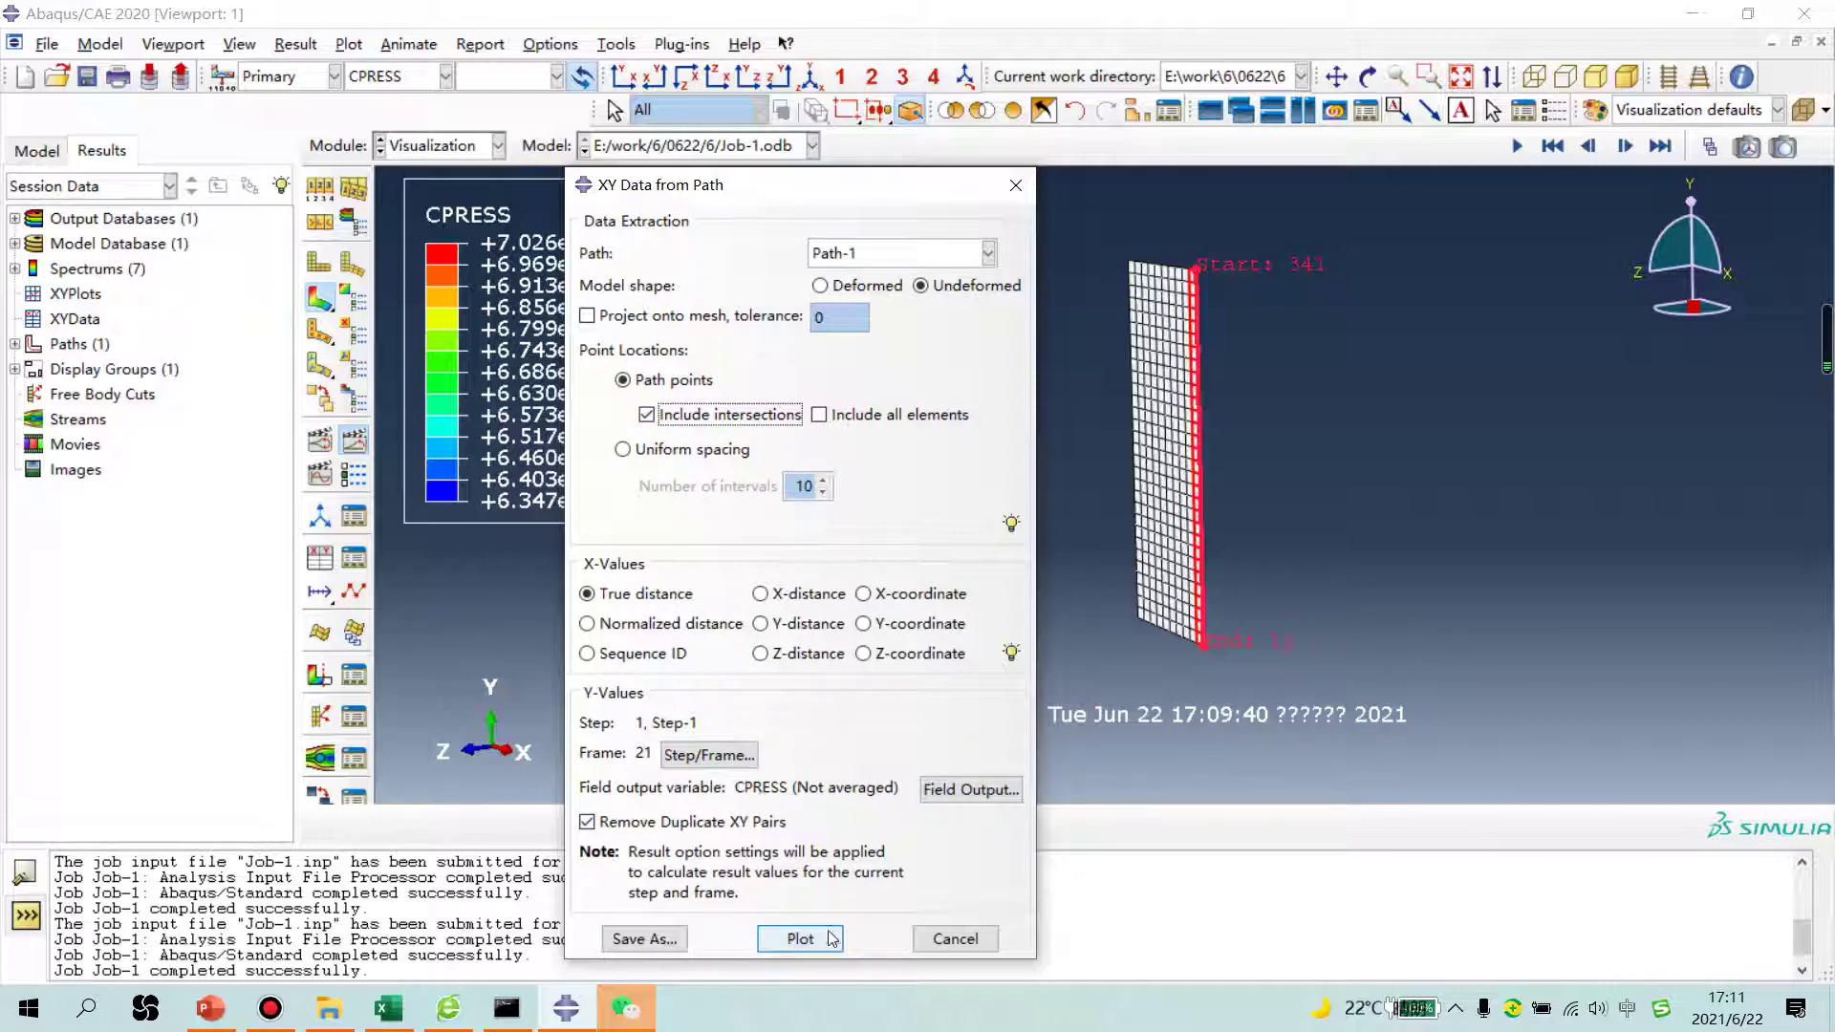
pyautogui.click(801, 940)
pyautogui.click(1014, 190)
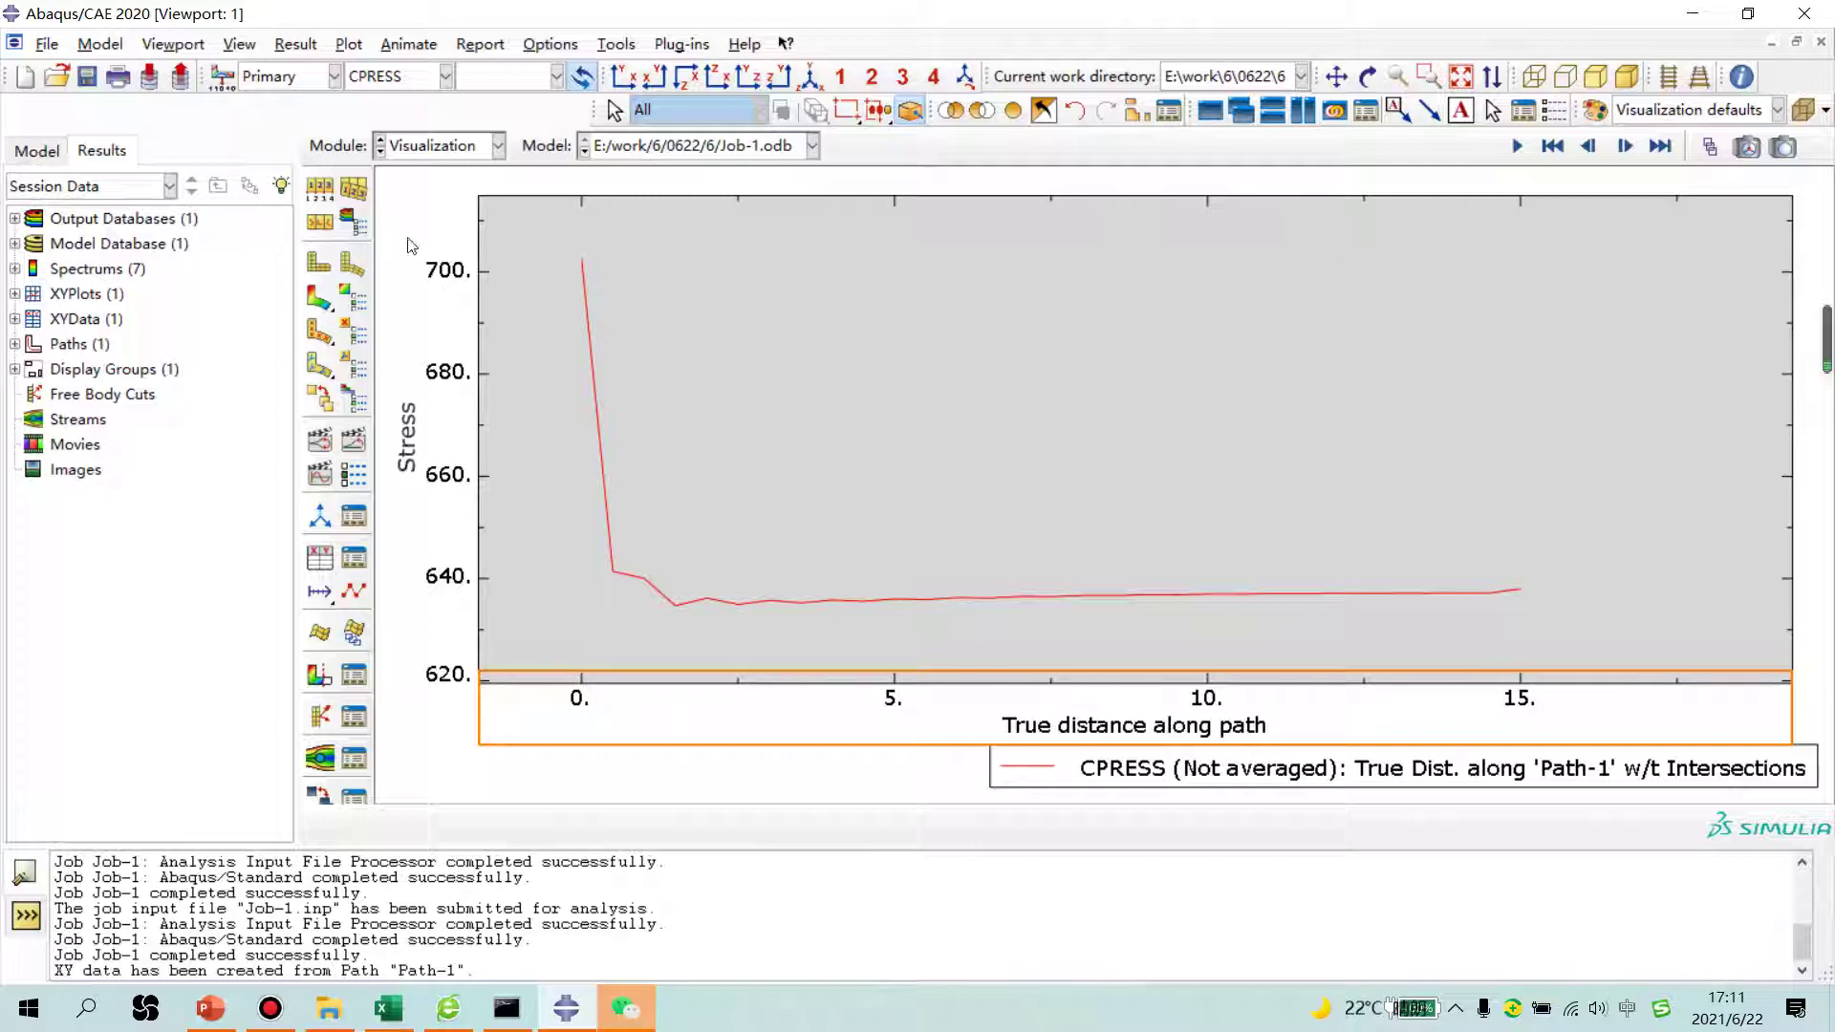
pyautogui.click(319, 298)
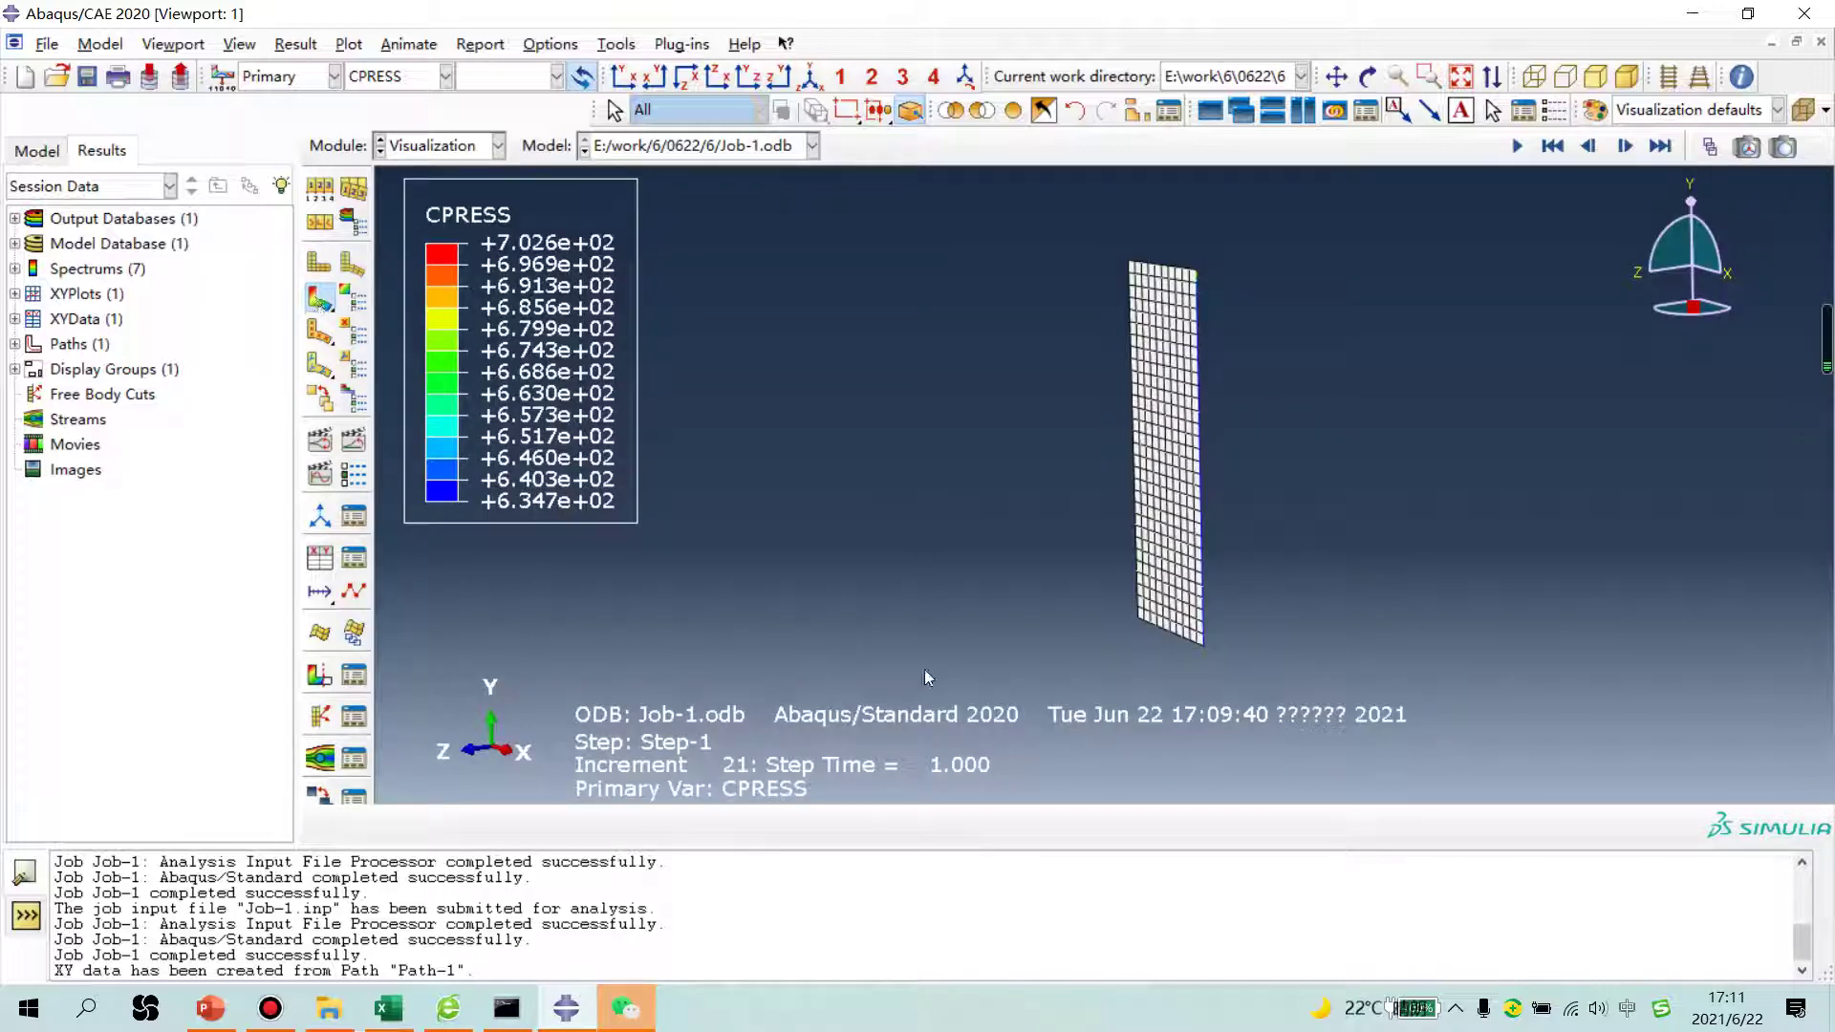
# Step: Switch to PowerPoint, view the Advertising Time slide, then return to the ABAQUS tutorial title slide
pyautogui.click(209, 1009)
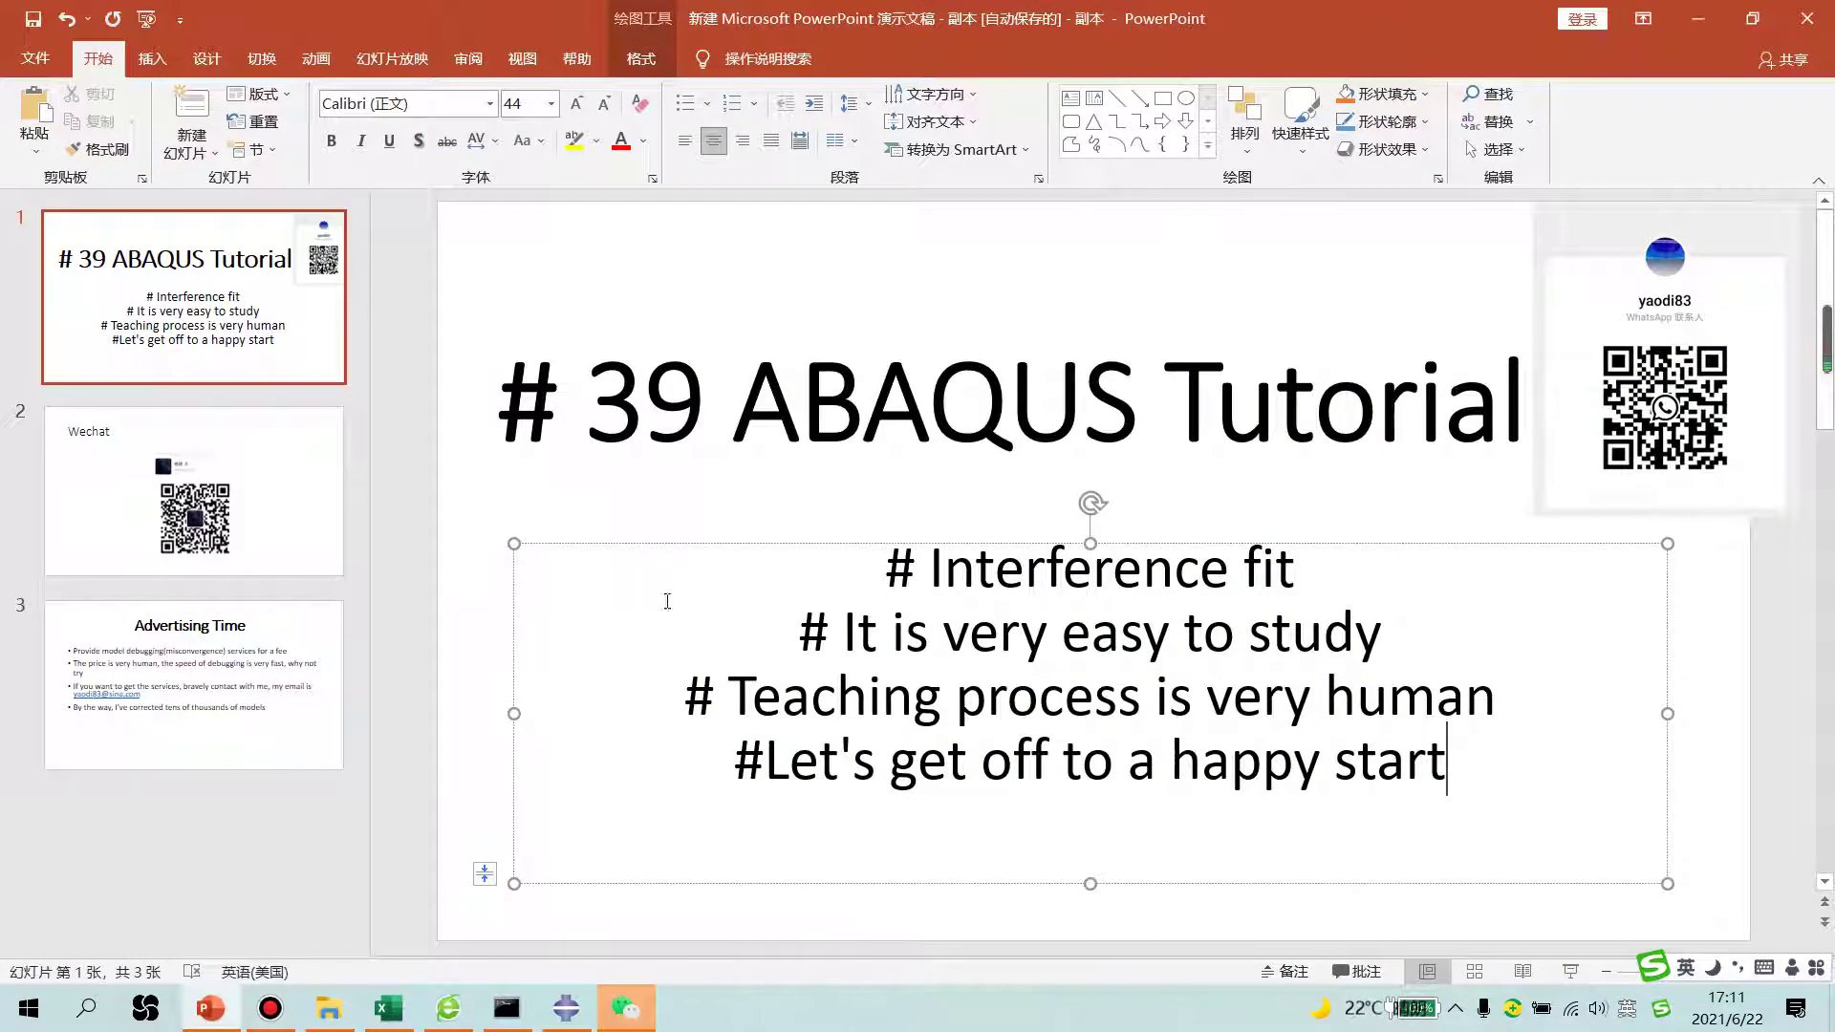
pyautogui.click(194, 683)
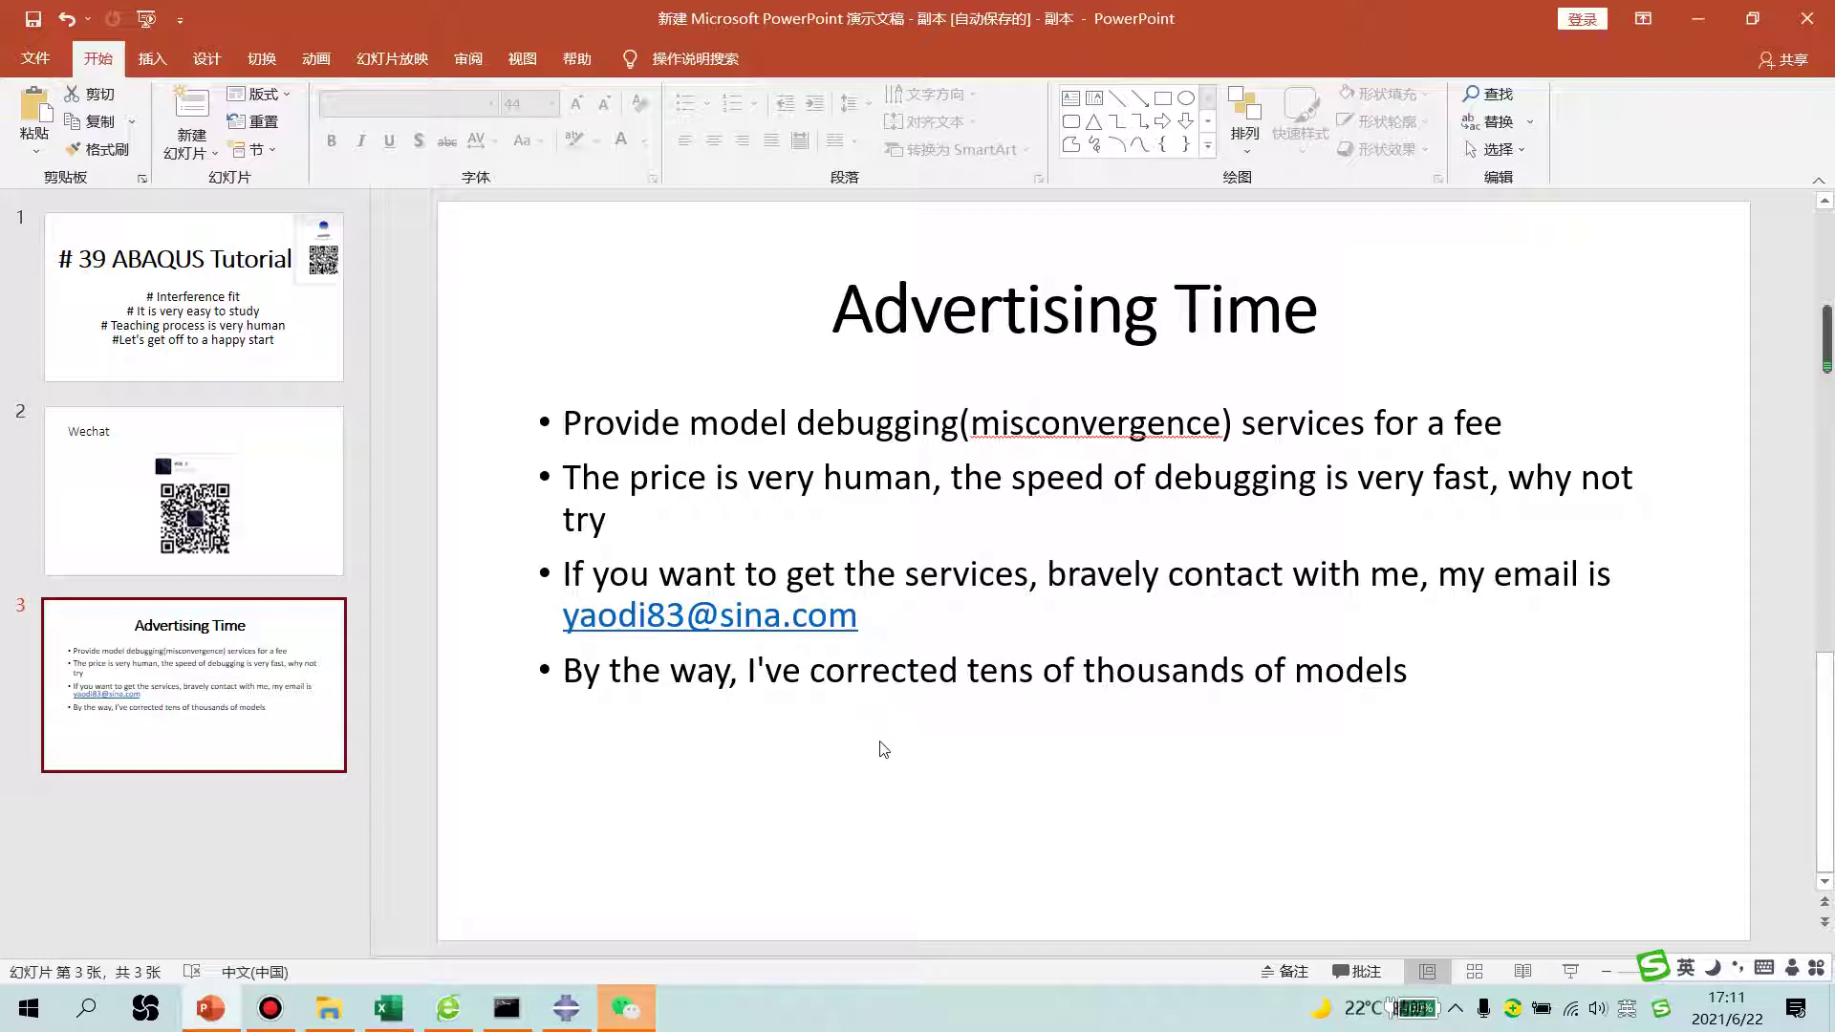
pyautogui.scroll(1, 882, 749)
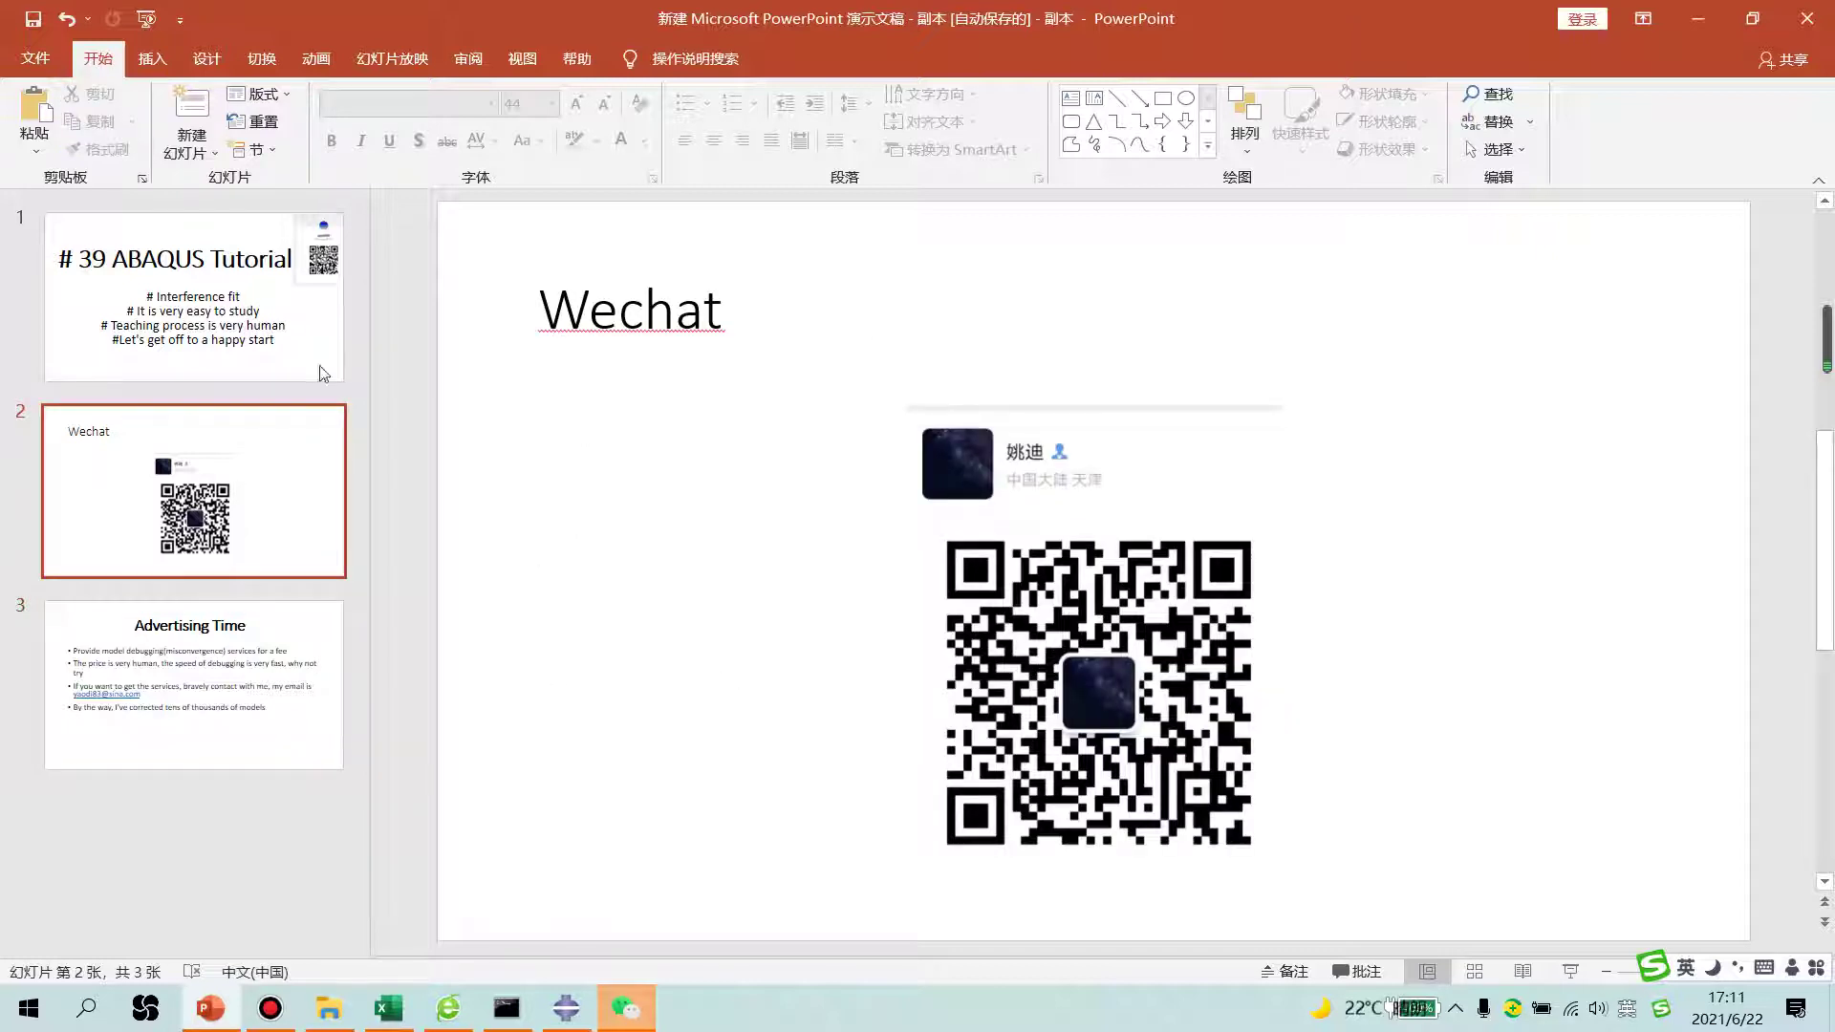
pyautogui.click(252, 329)
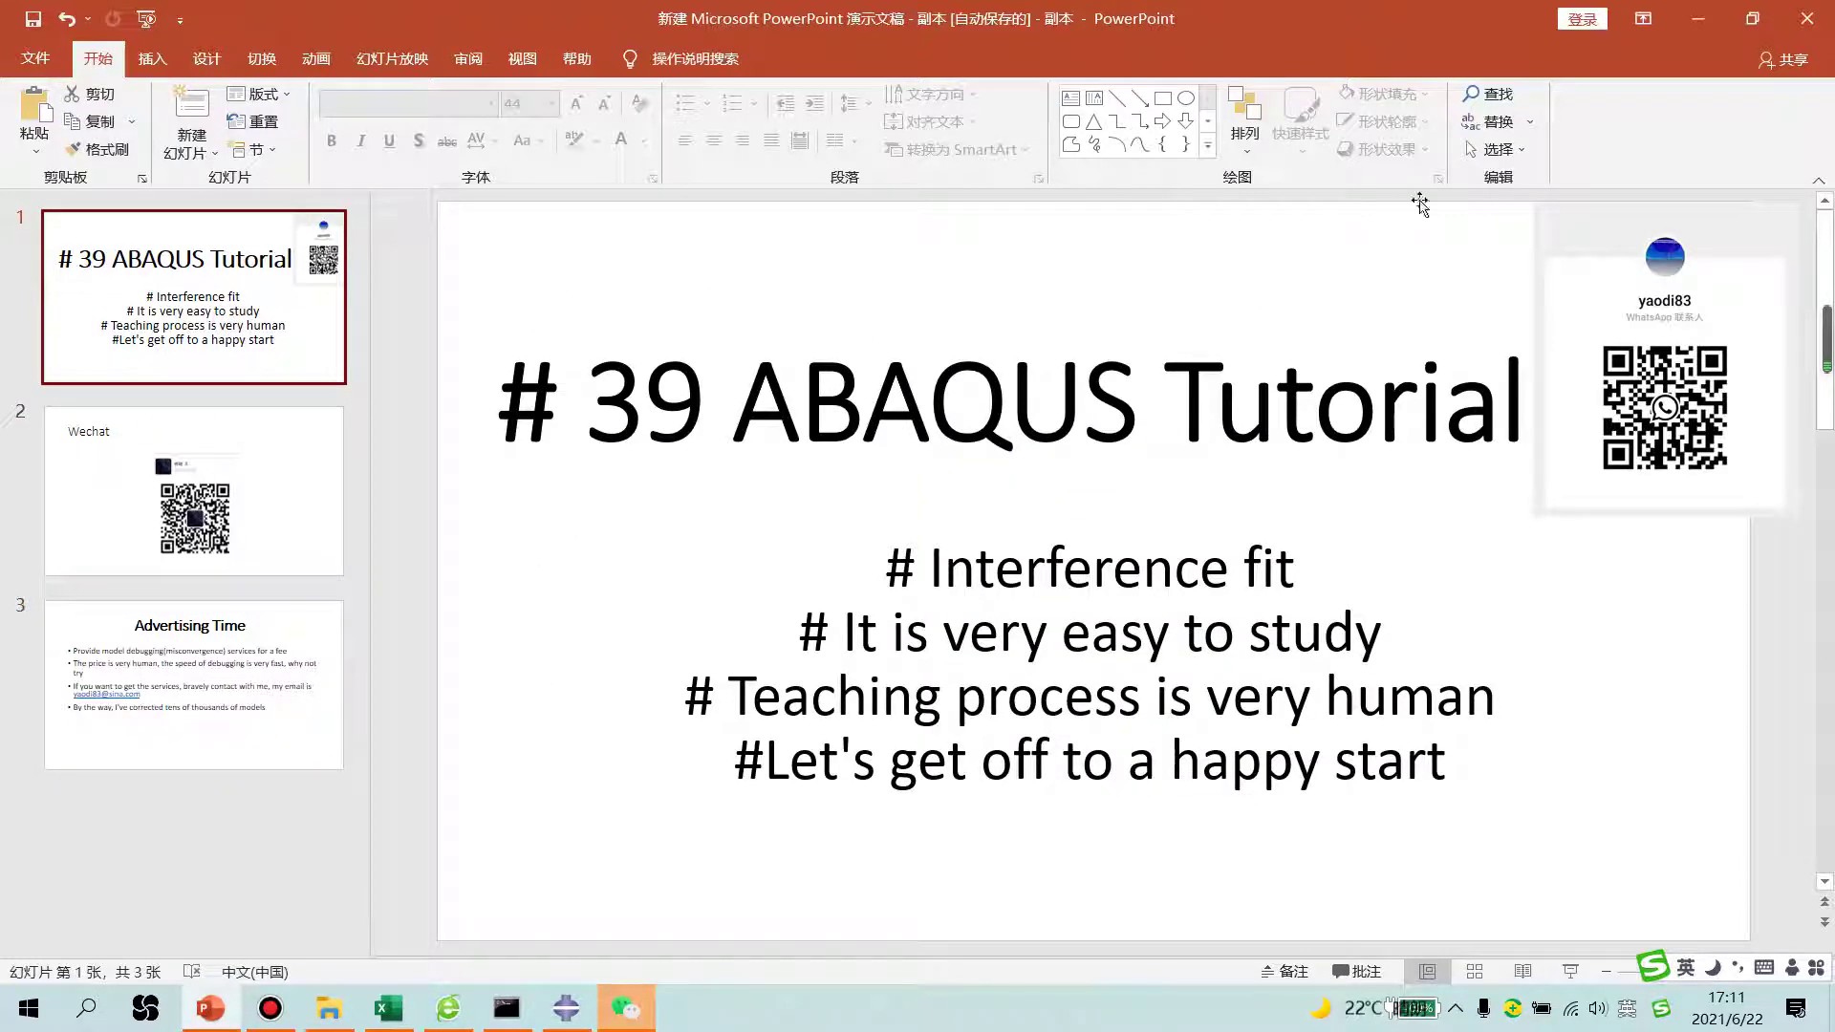